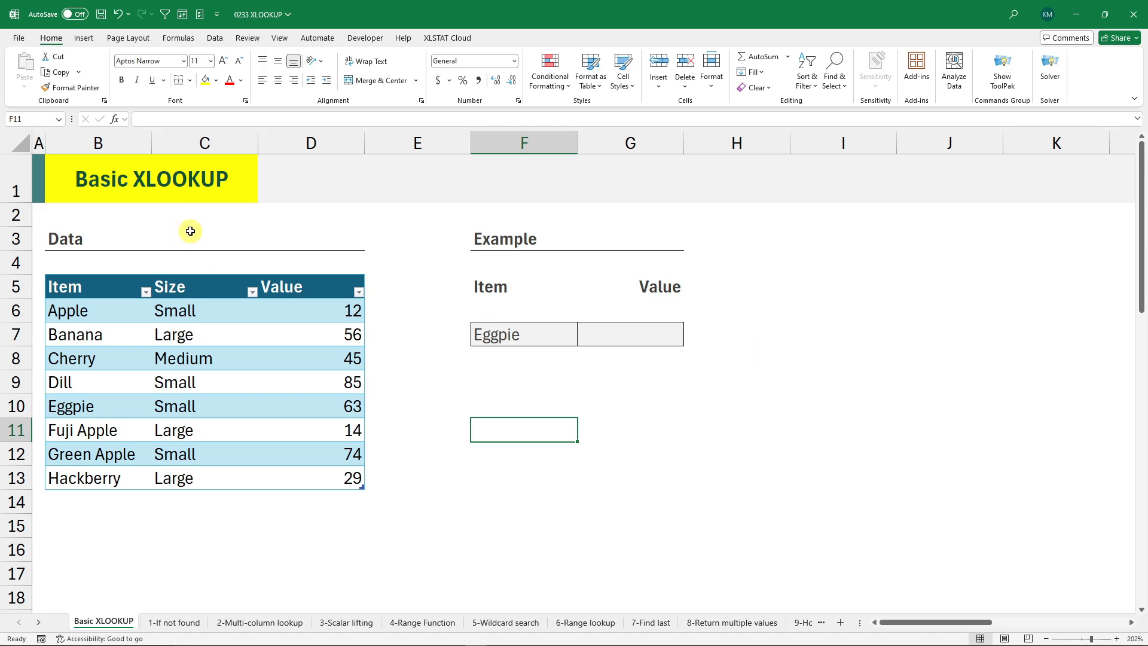
left_click(136, 175)
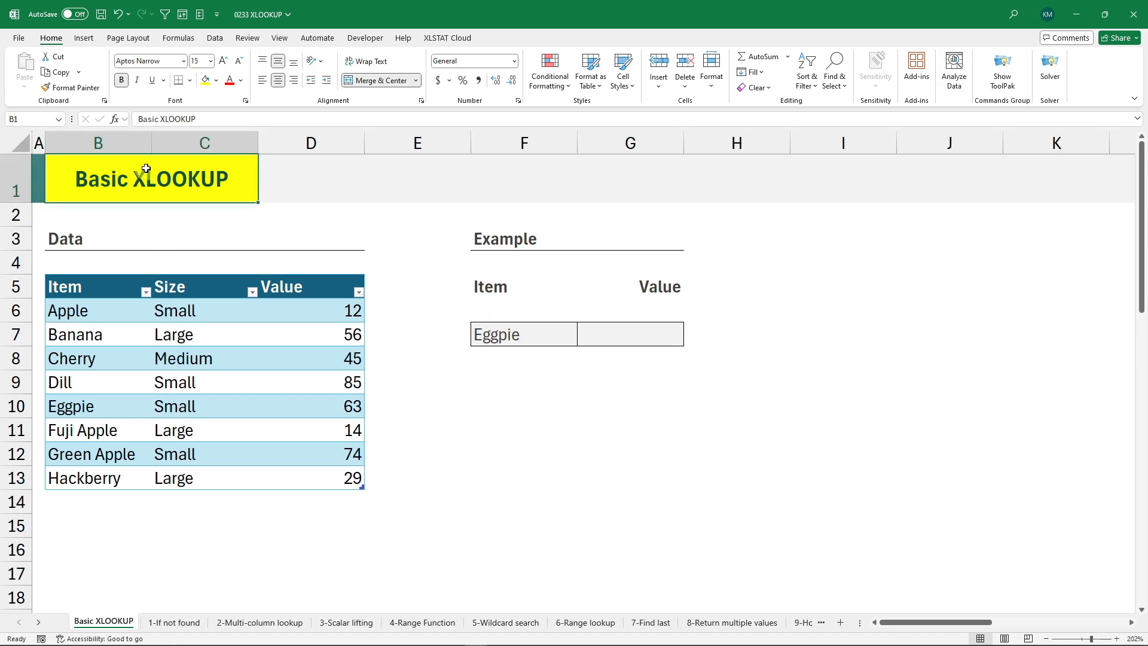
left_click(393, 326)
left_click_drag(73, 317, 283, 476)
left_click(136, 399)
Apply the light green banded table style with gridlines to the Item, Size and Value data table.
left_click(90, 280)
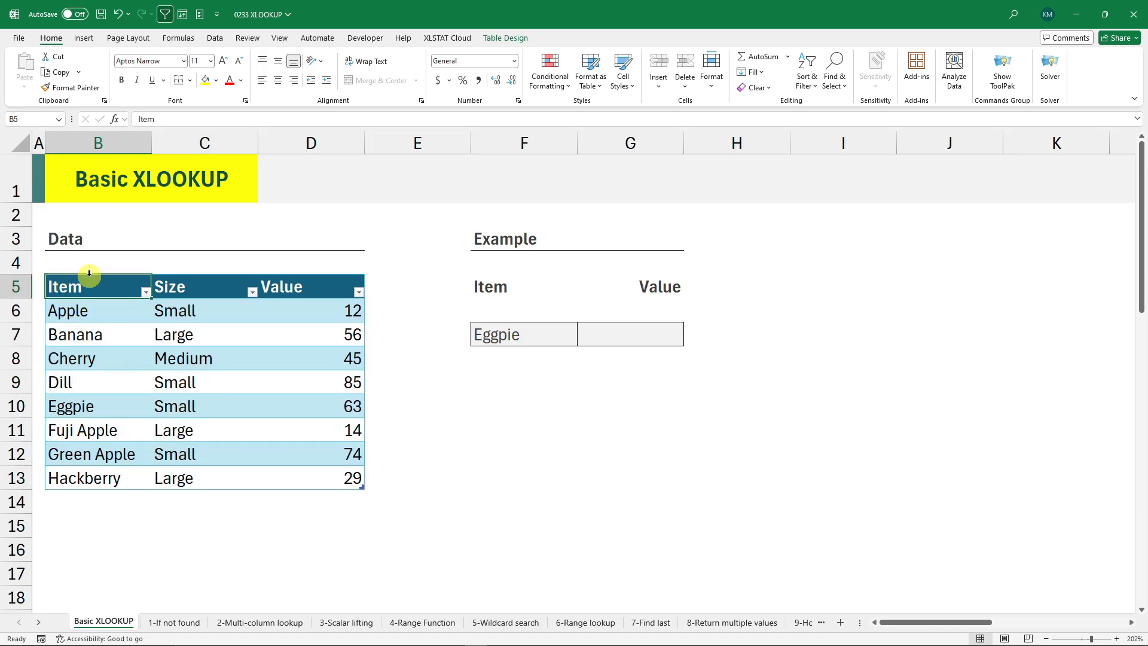
left_click_drag(82, 304, 313, 471)
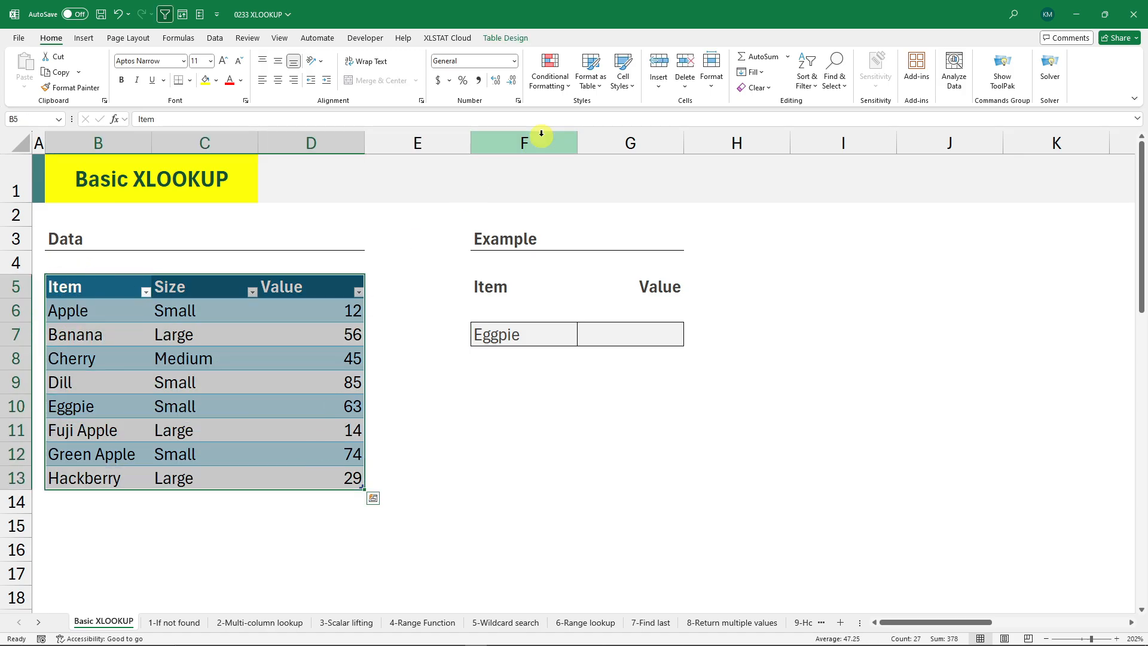
left_click(500, 37)
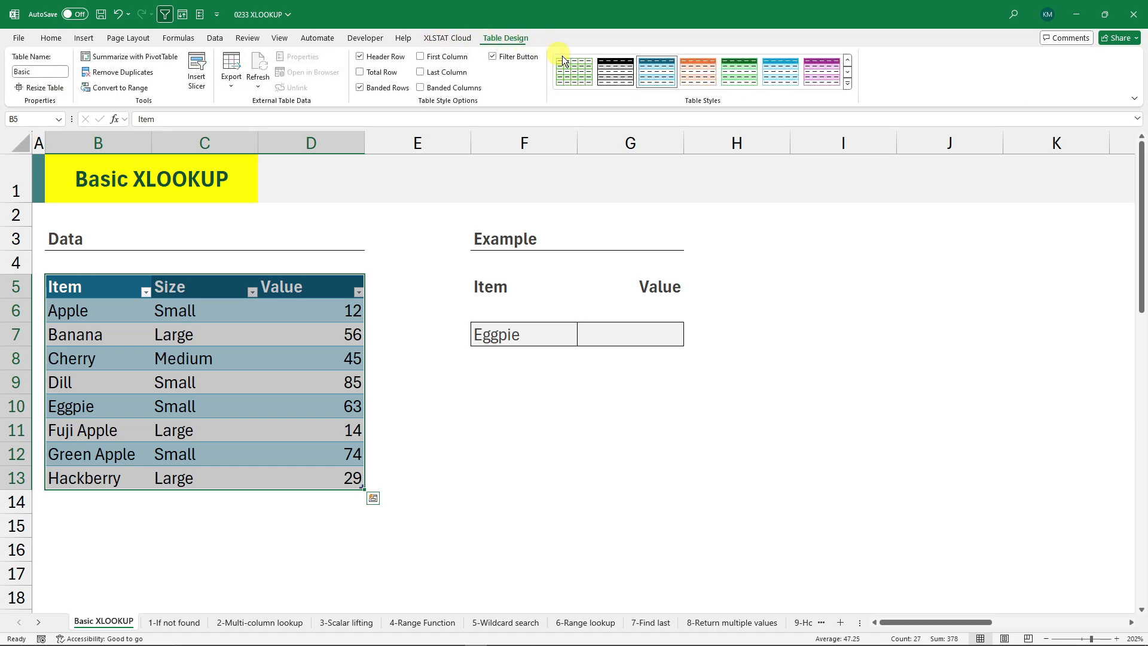
left_click(579, 67)
left_click(405, 234)
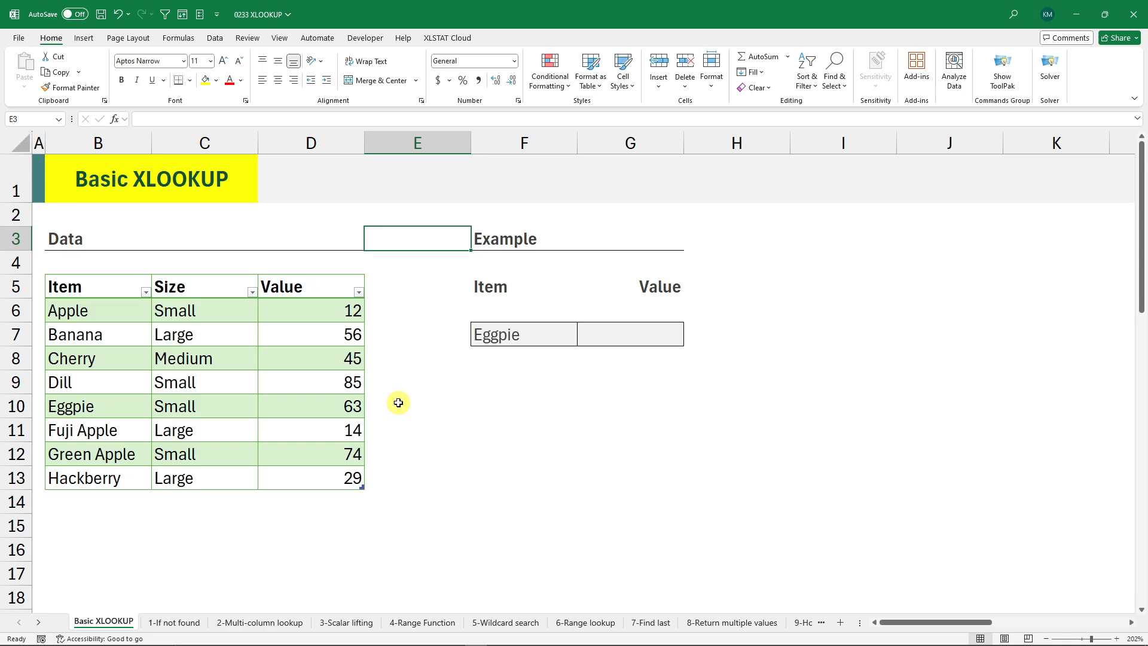
left_click(493, 338)
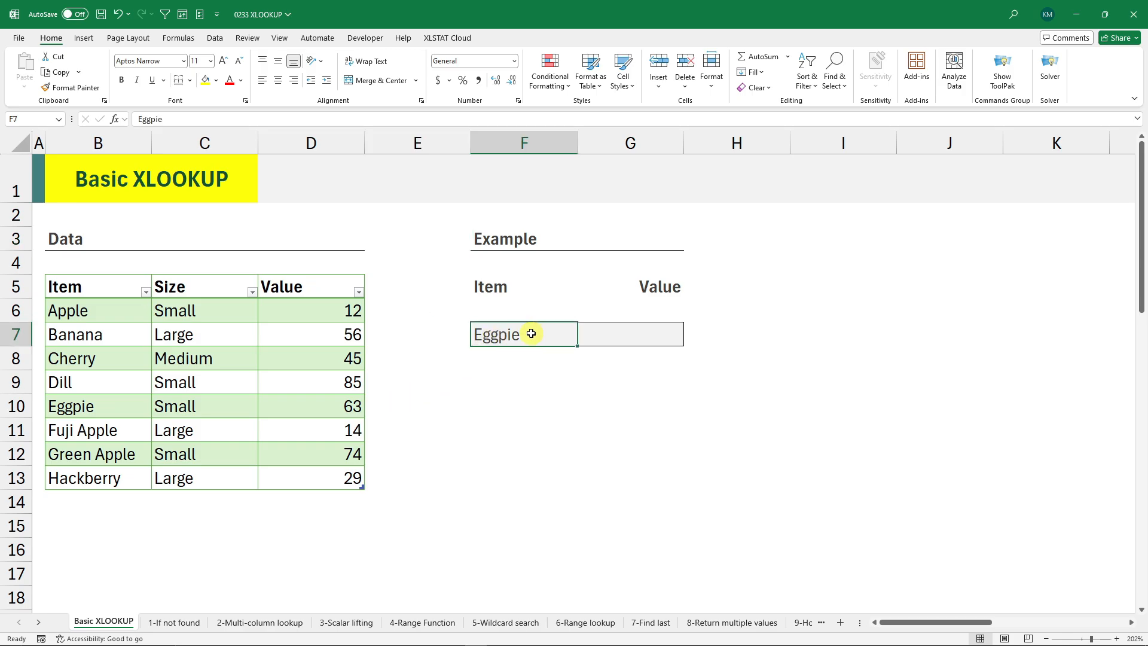
left_click(610, 332)
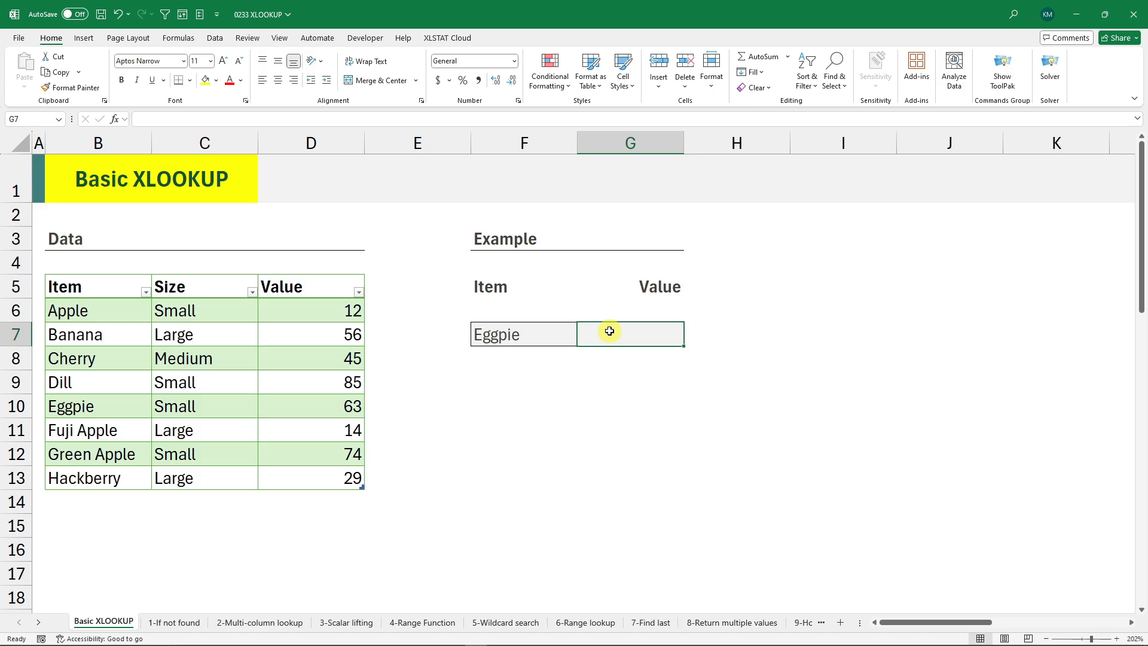
left_click_drag(123, 312, 263, 468)
left_click(347, 453)
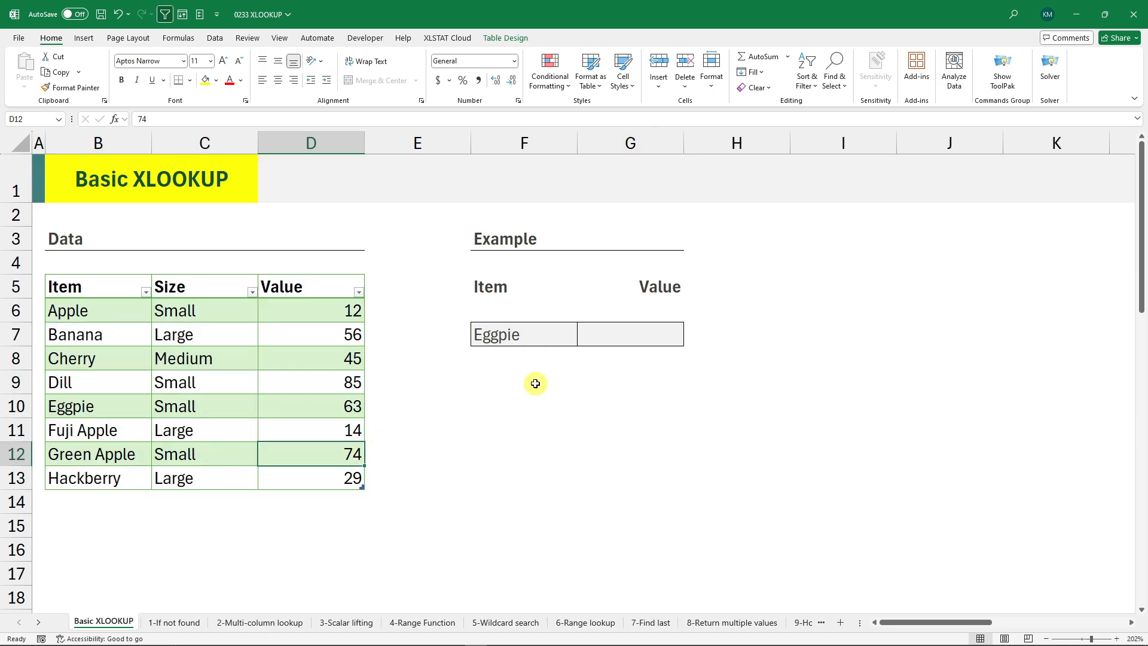
Enter =XLOOKUP(B10,B6:B13,D6:D13) in G7 to return the value for the Eggpie item.
left_click(621, 343)
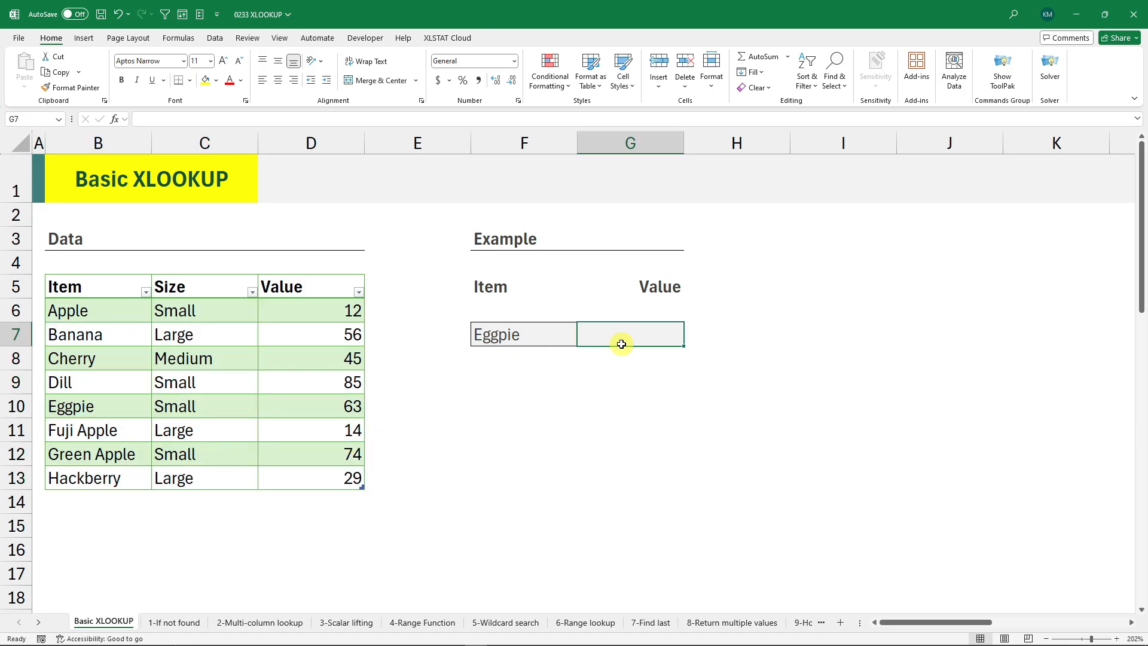
type("=xlo")
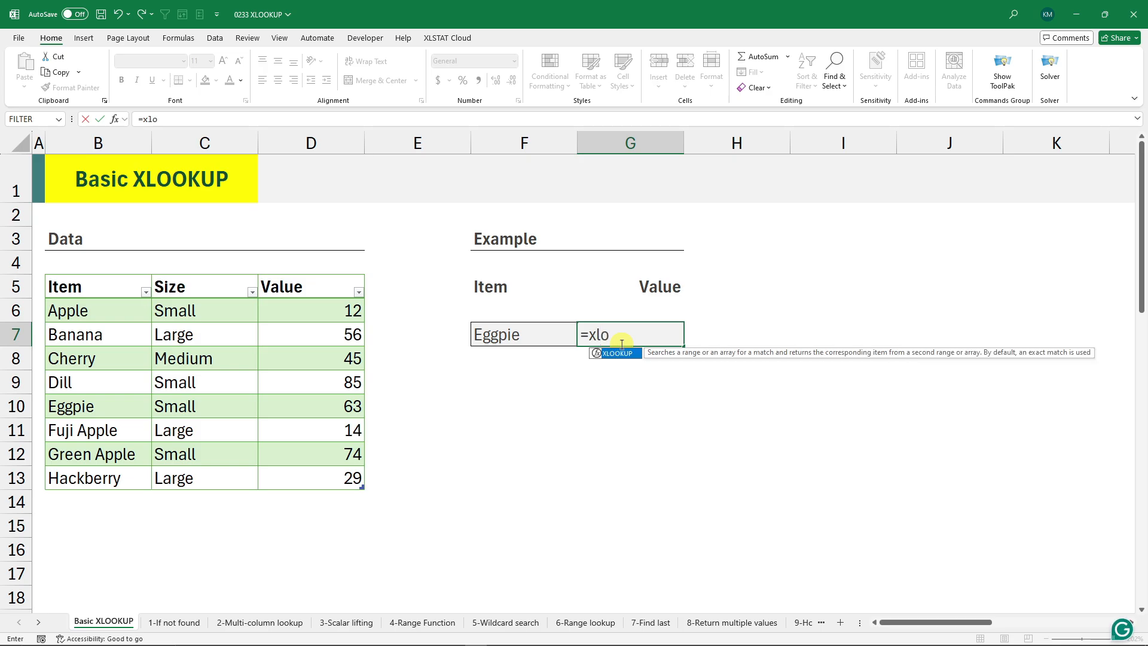
type("okup")
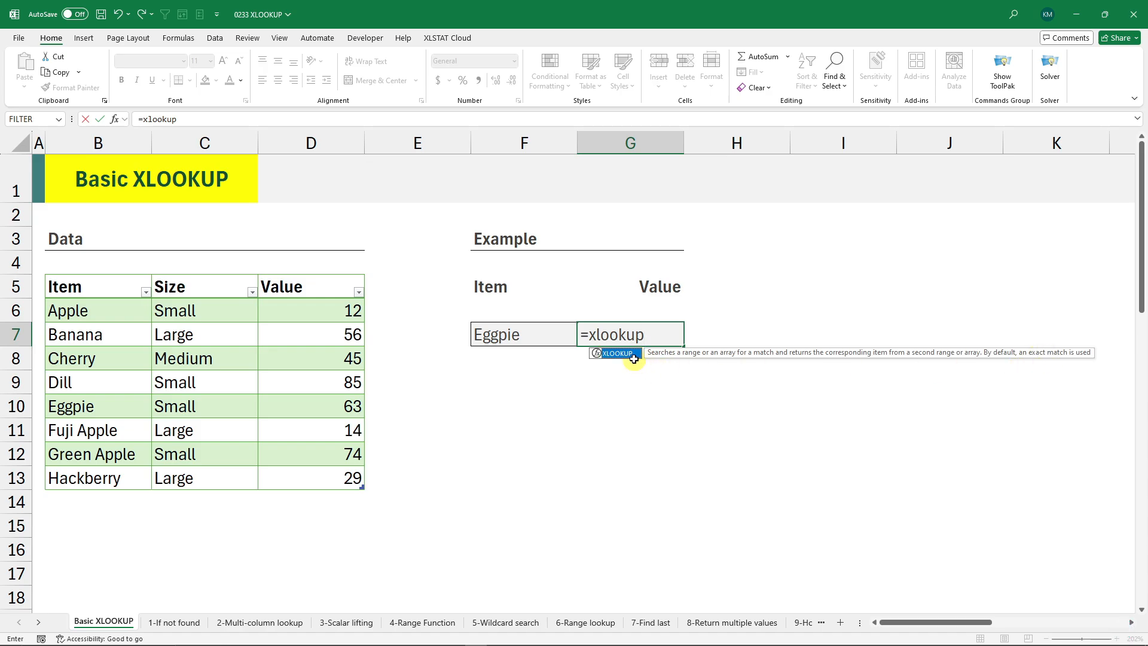
left_click(650, 338)
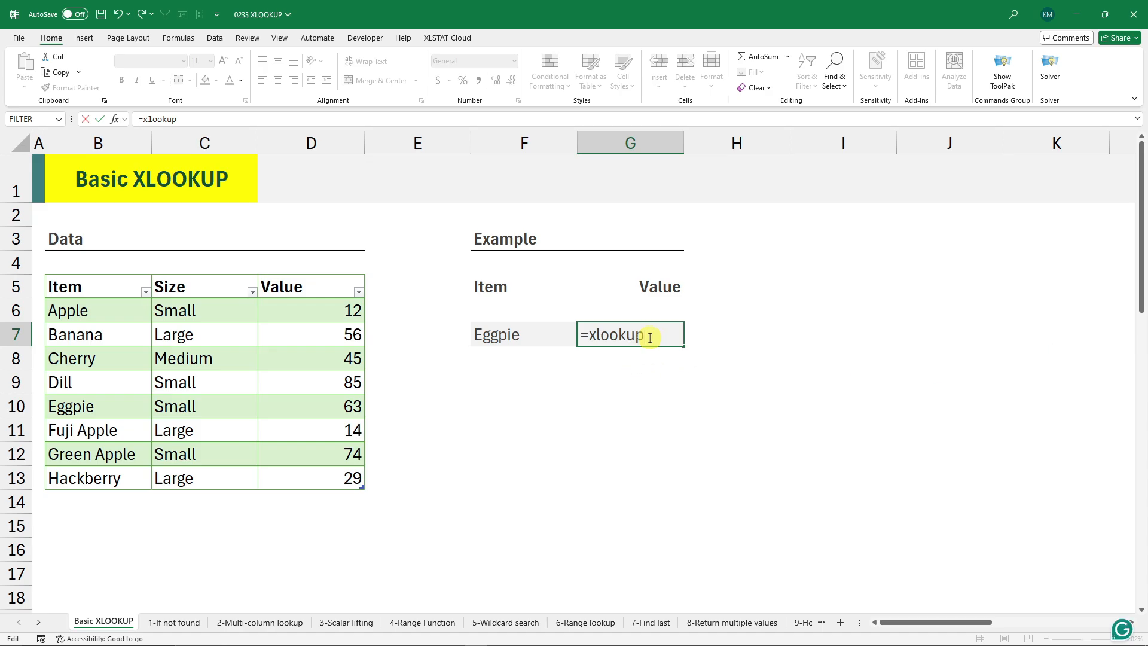
type("(")
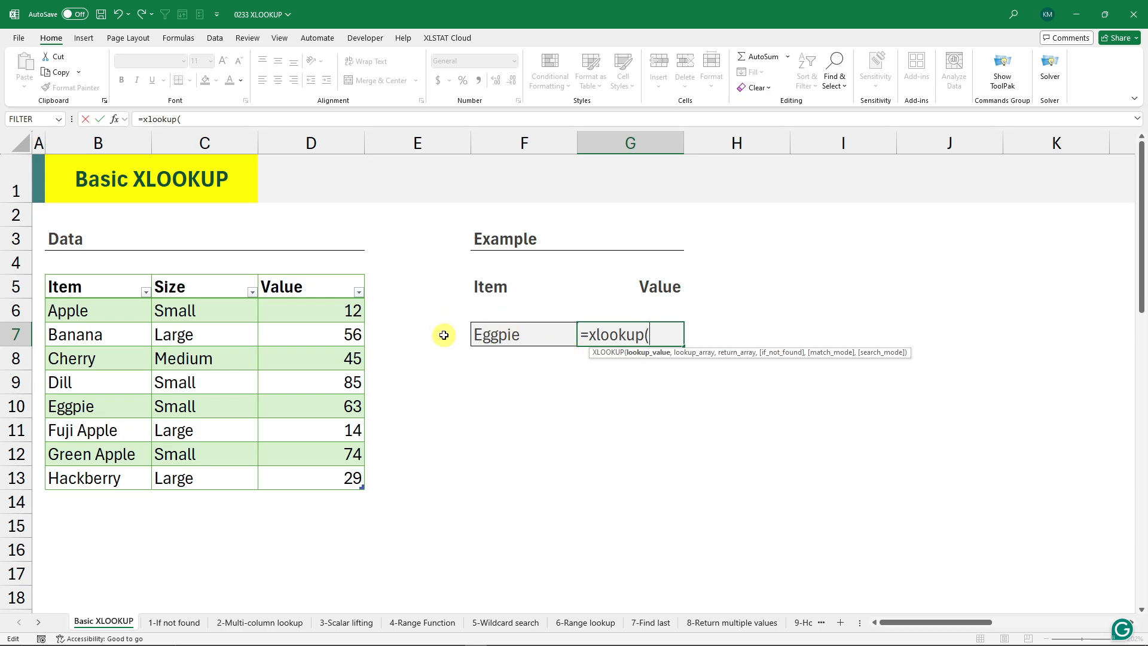
left_click(92, 407)
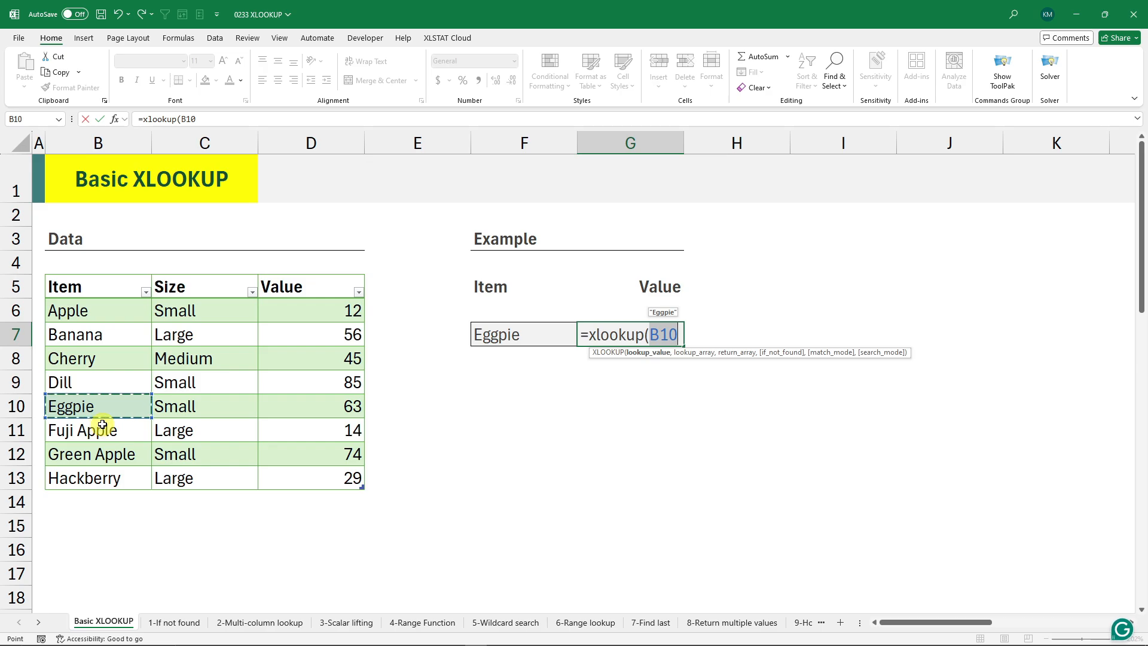
type(",")
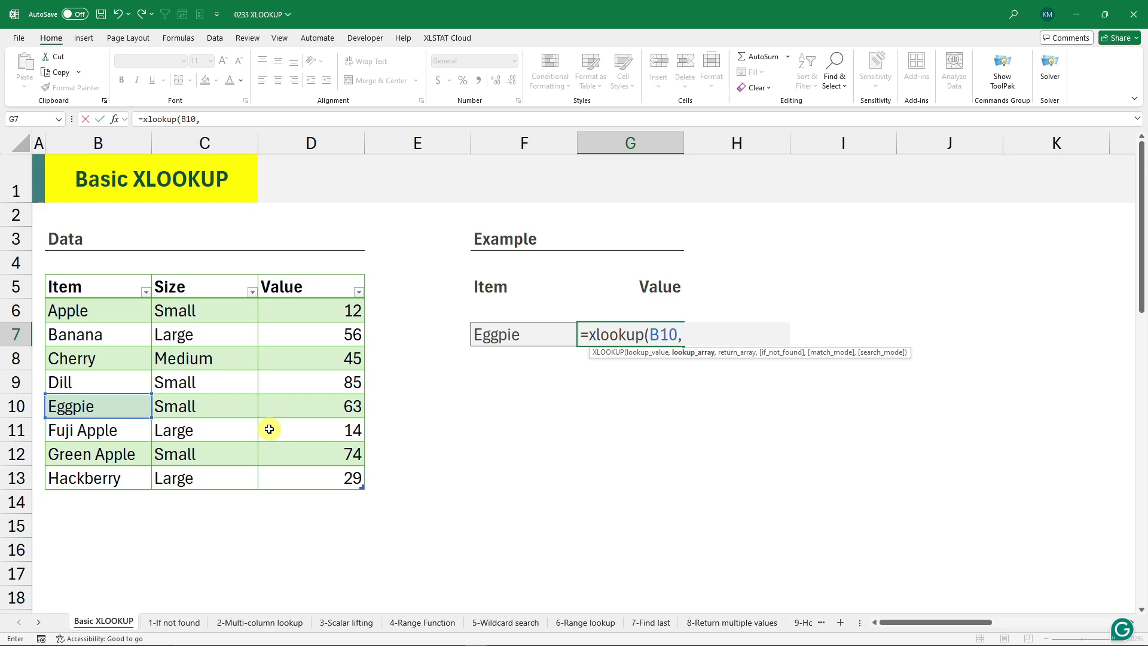
left_click(103, 272)
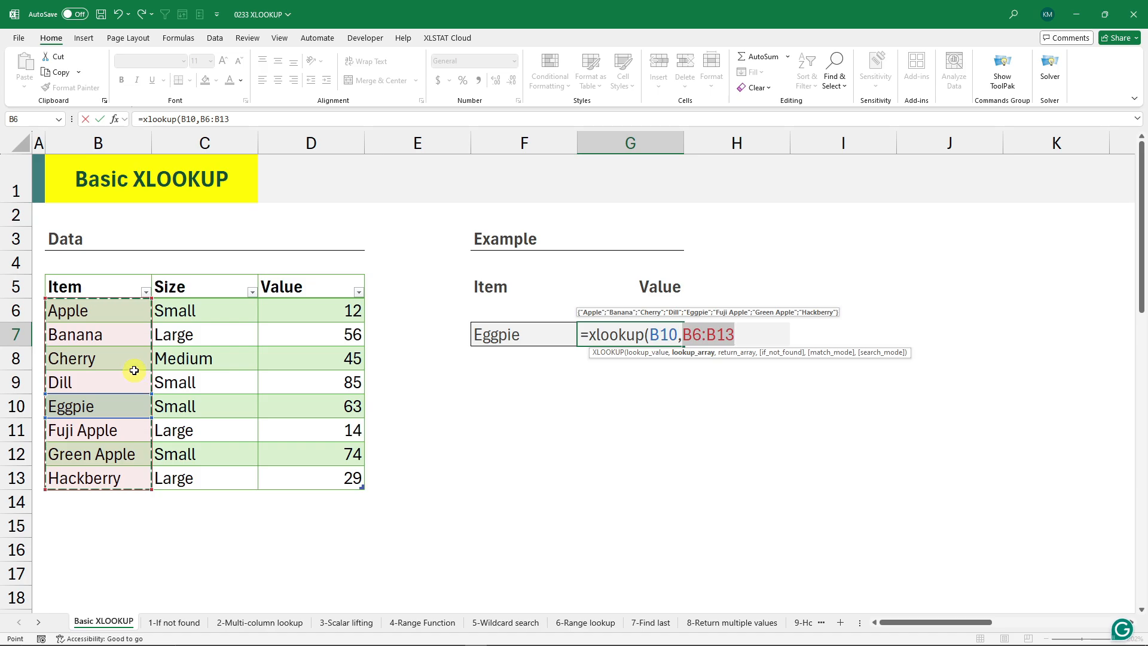
type(",")
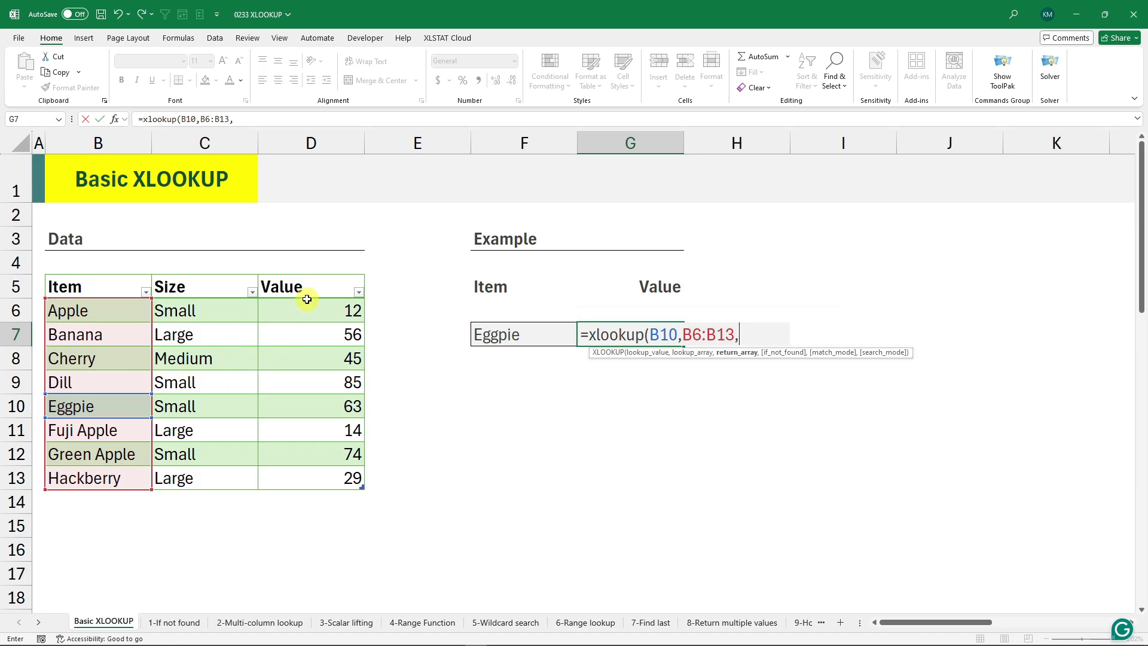
left_click(308, 273)
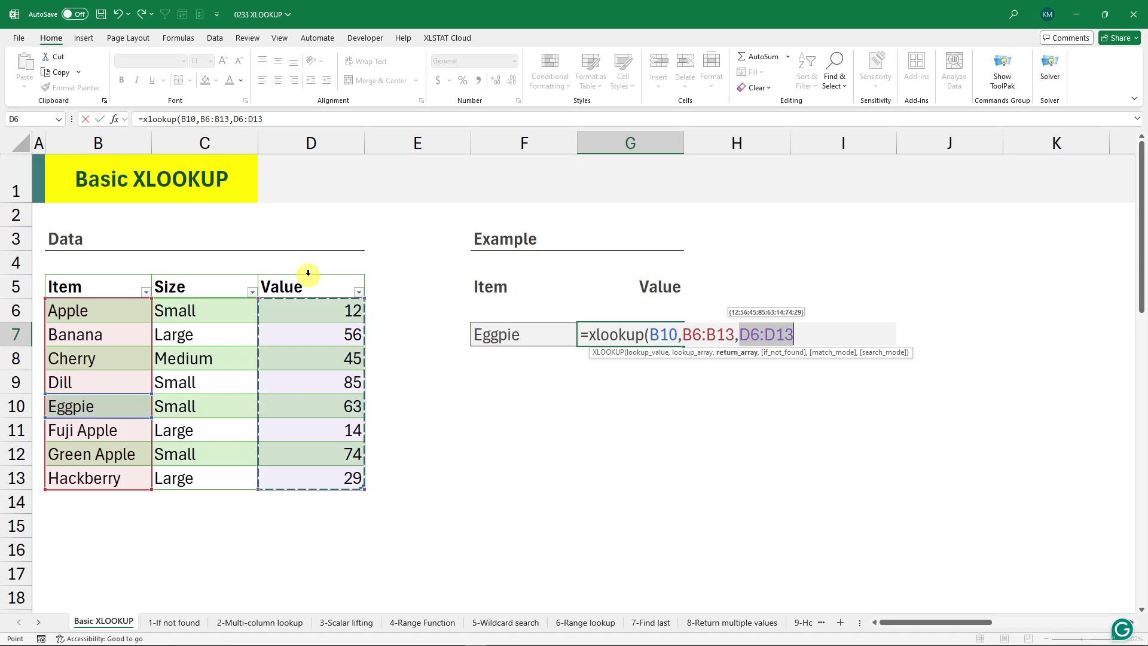
type(")")
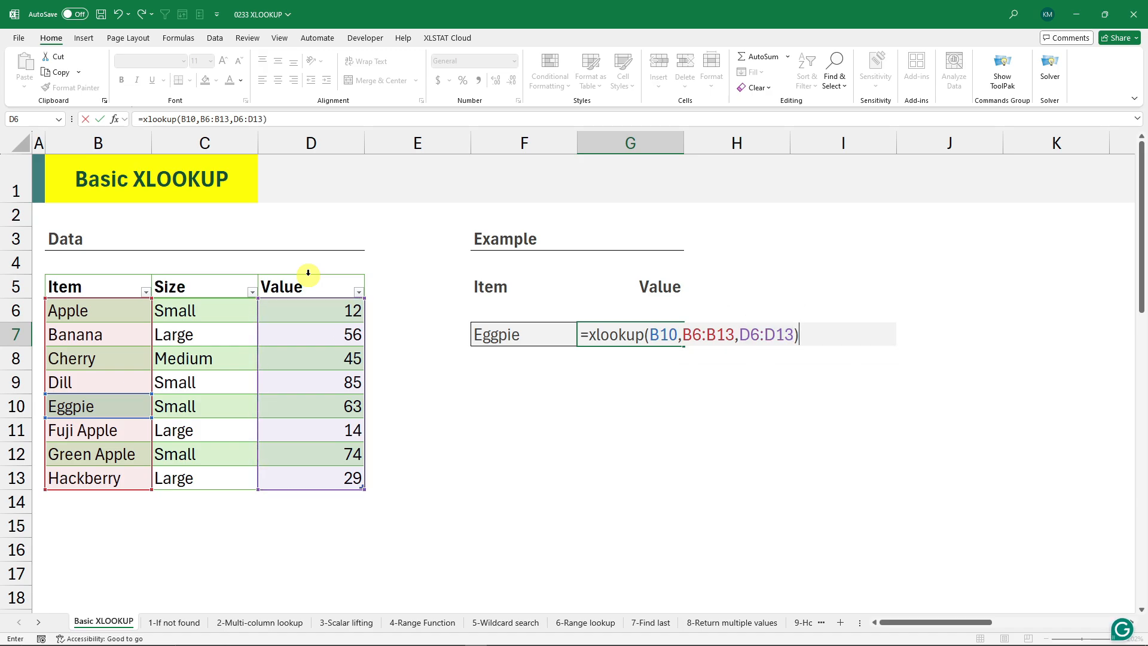
key("Return")
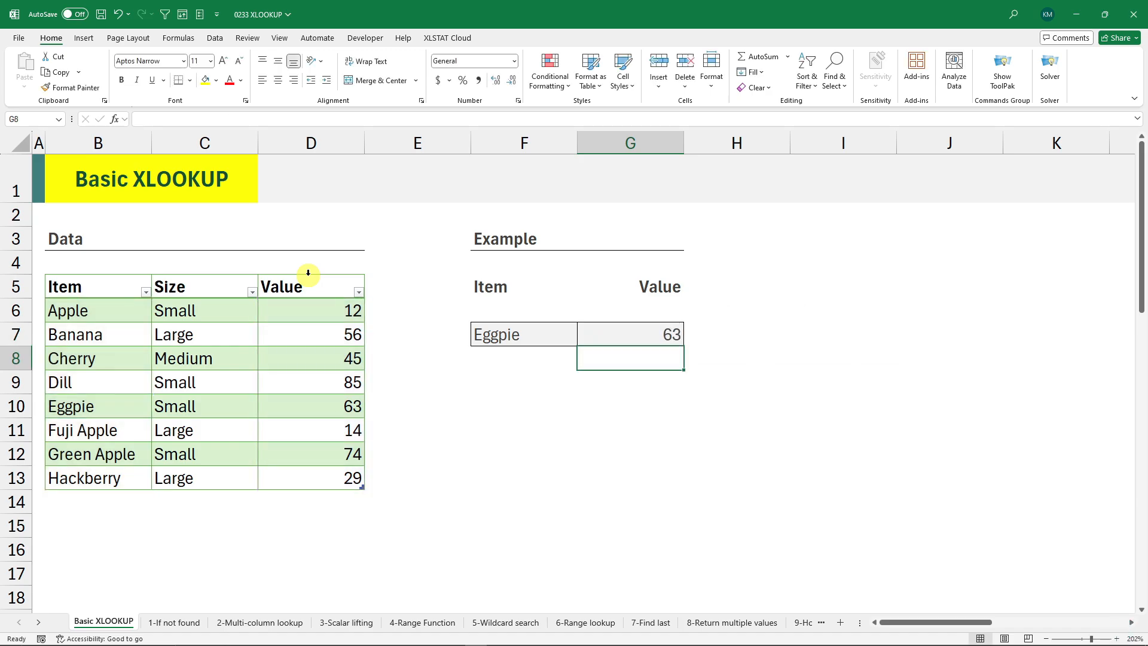
Go to the 1-If not found sheet and examine the example lookup against its source table.
left_click(624, 341)
left_click(519, 341)
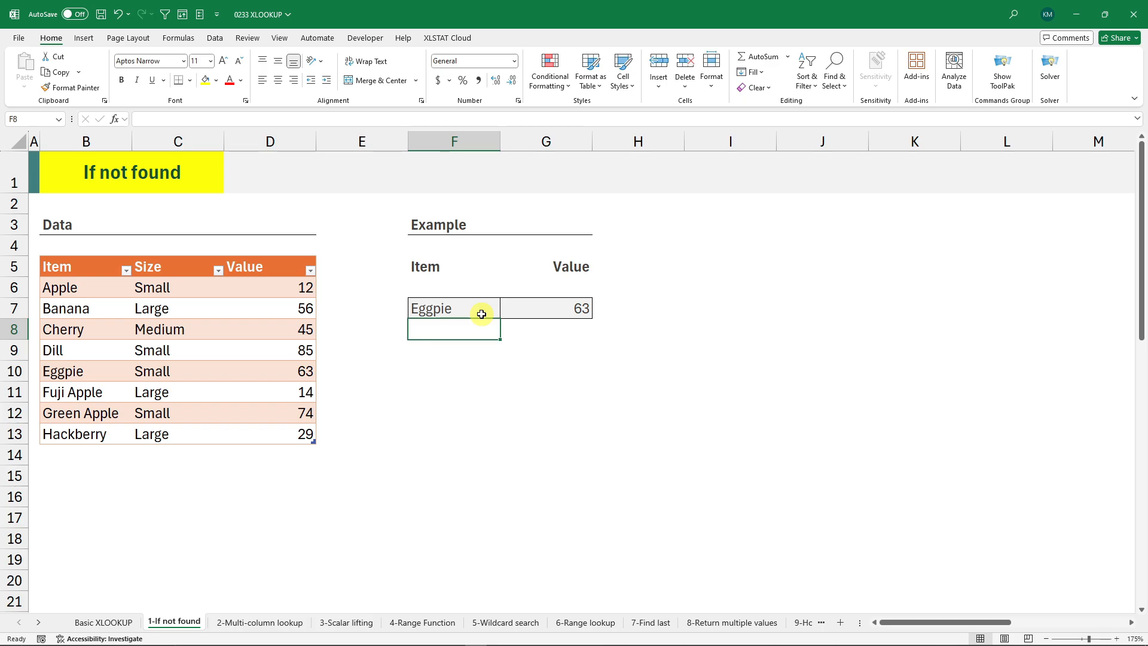
left_click_drag(82, 290, 94, 436)
left_click(464, 309)
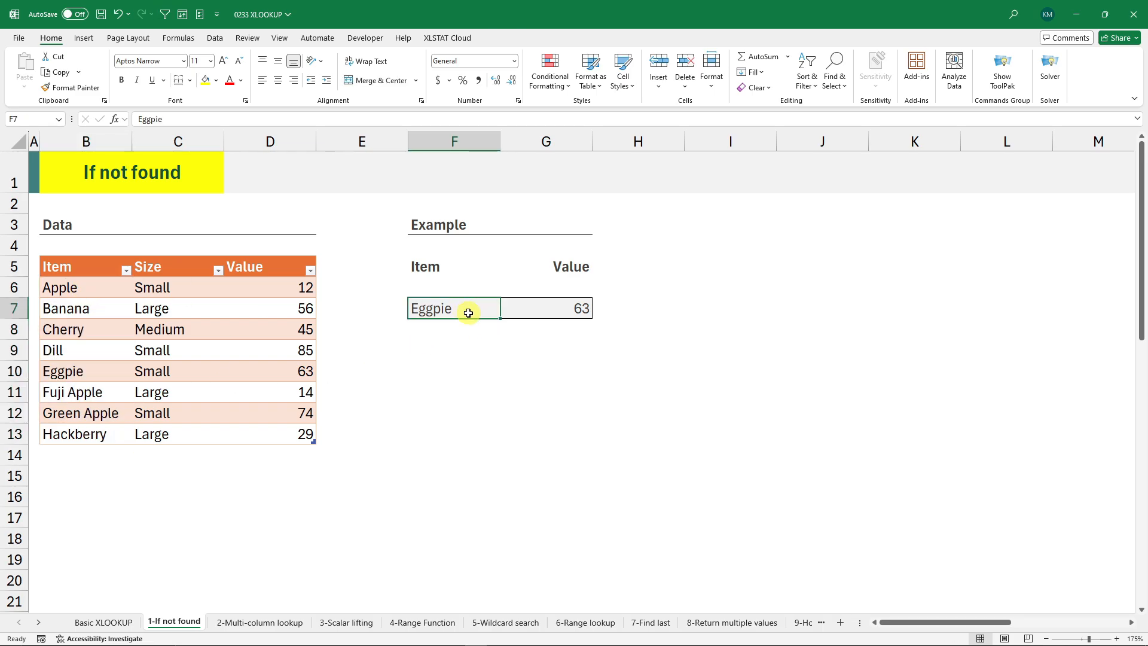
left_click(92, 371)
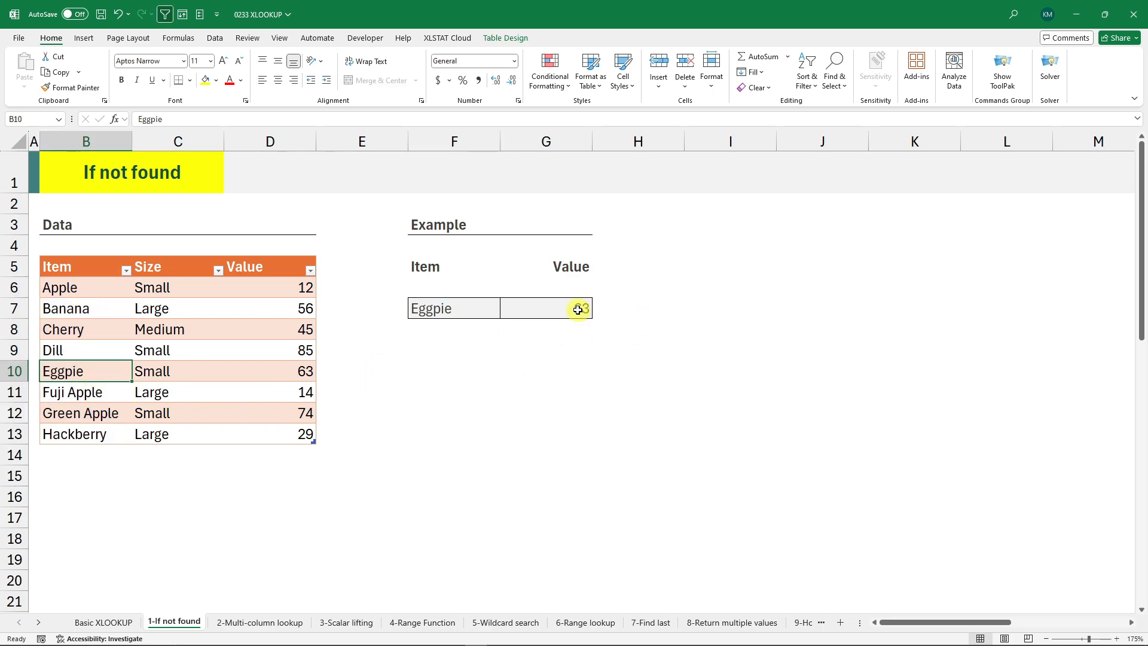
left_click(307, 374)
left_click(547, 312)
Set the lookup item in F7 to Orange to test an item missing from the table.
left_click(458, 313)
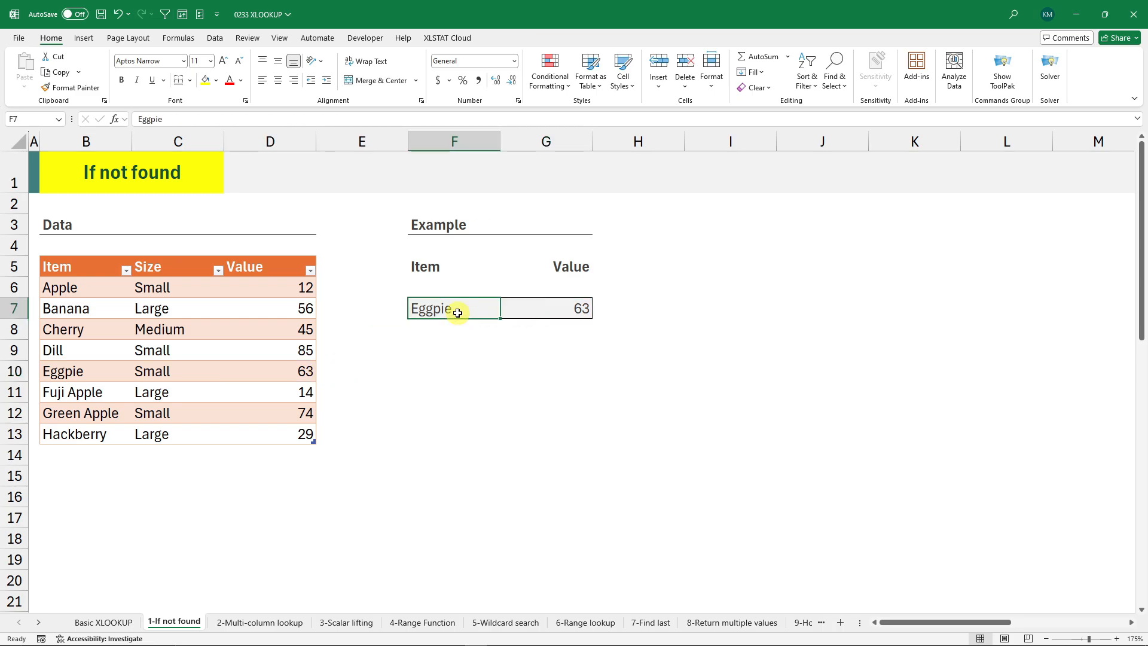
type("Orange")
key("Return")
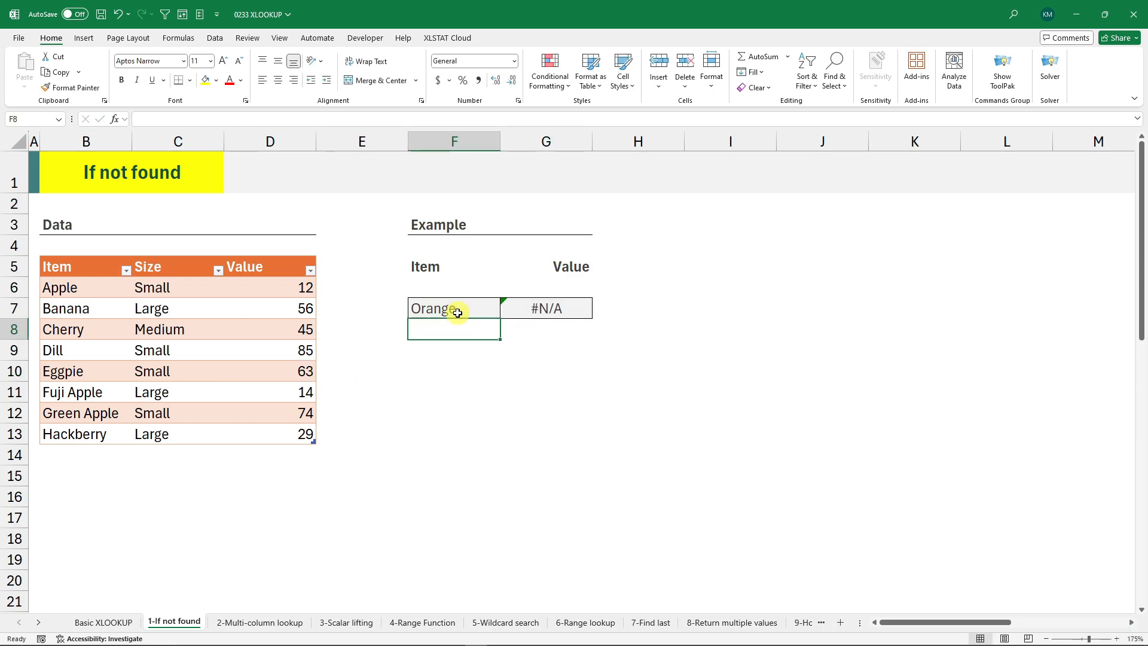
Add 0 as the if_not_found argument of the XLOOKUP formula in G7.
left_click(576, 318)
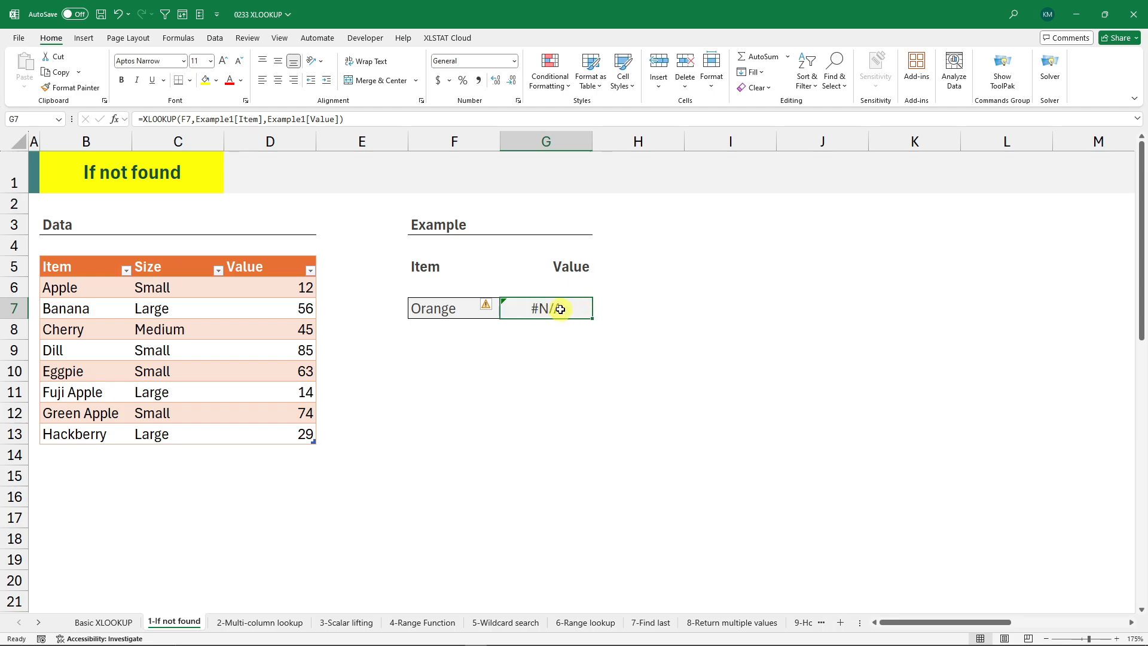
double_click(561, 309)
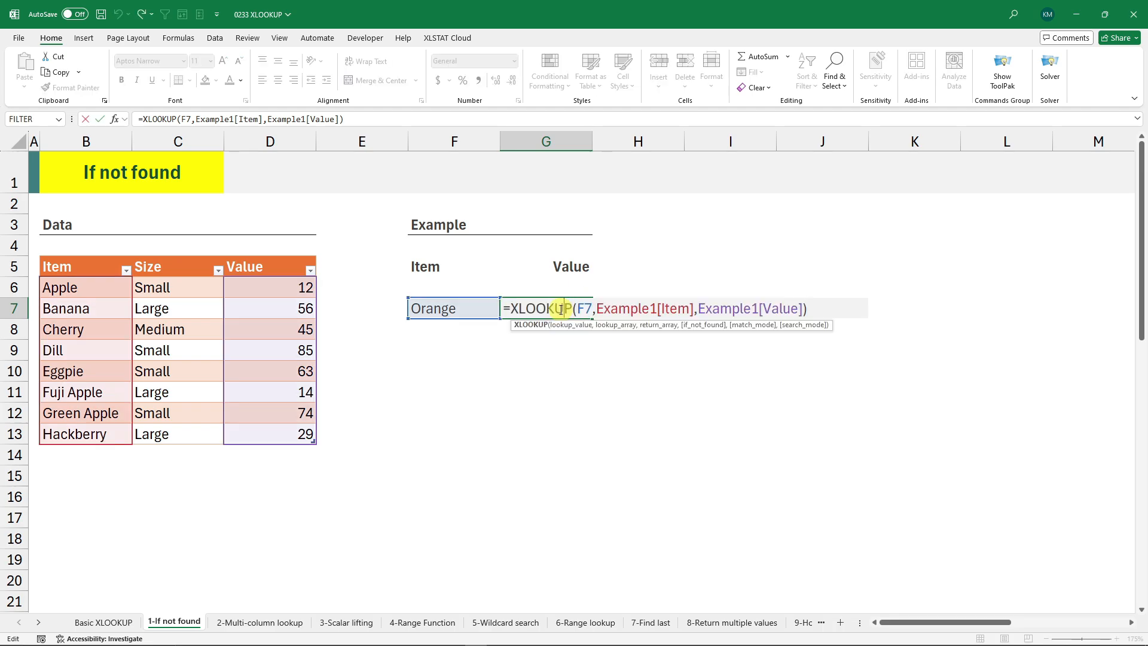
left_click(803, 309)
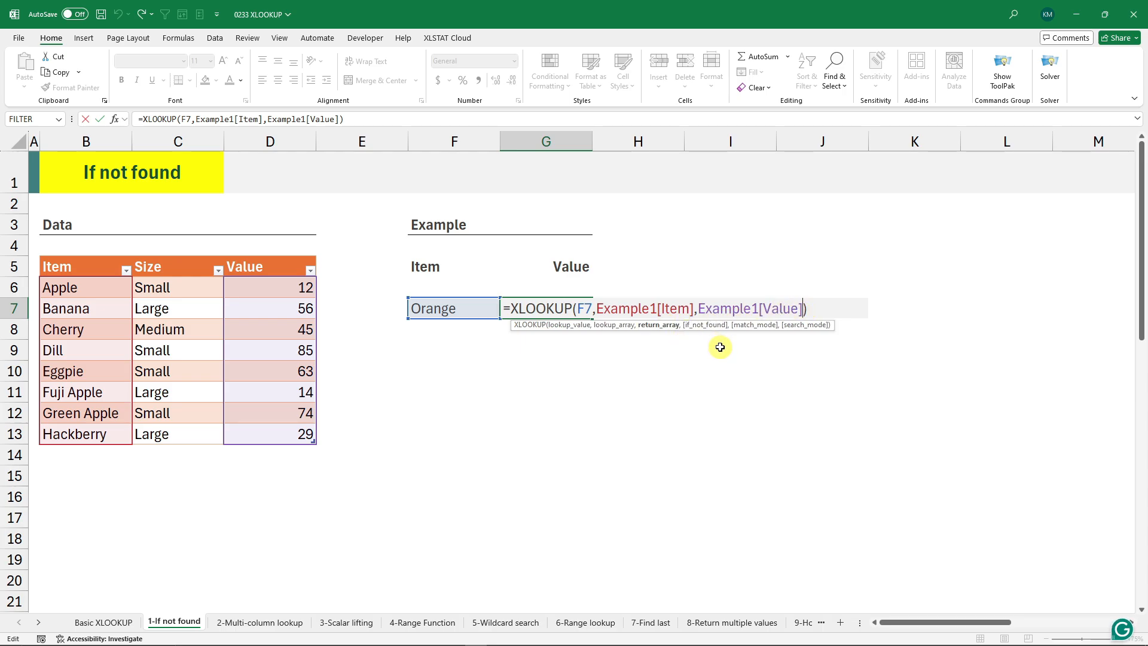
type(",")
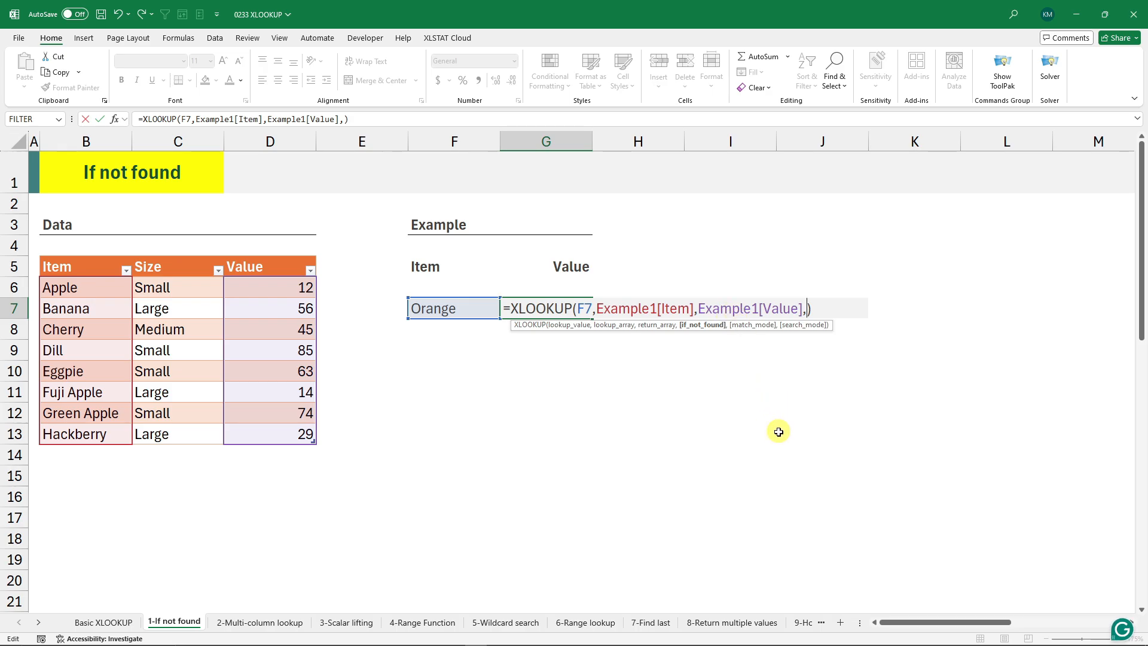
type("0")
key("Return")
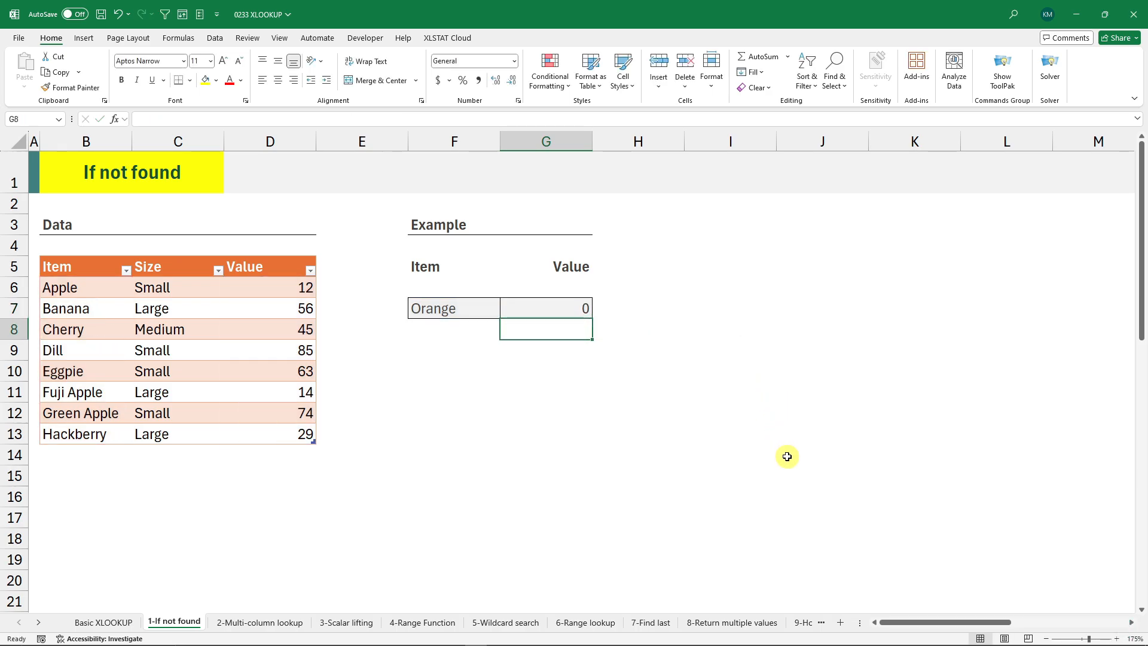
Set the lookup item in F7 to Apple to test an item that exists in the table.
left_click(475, 310)
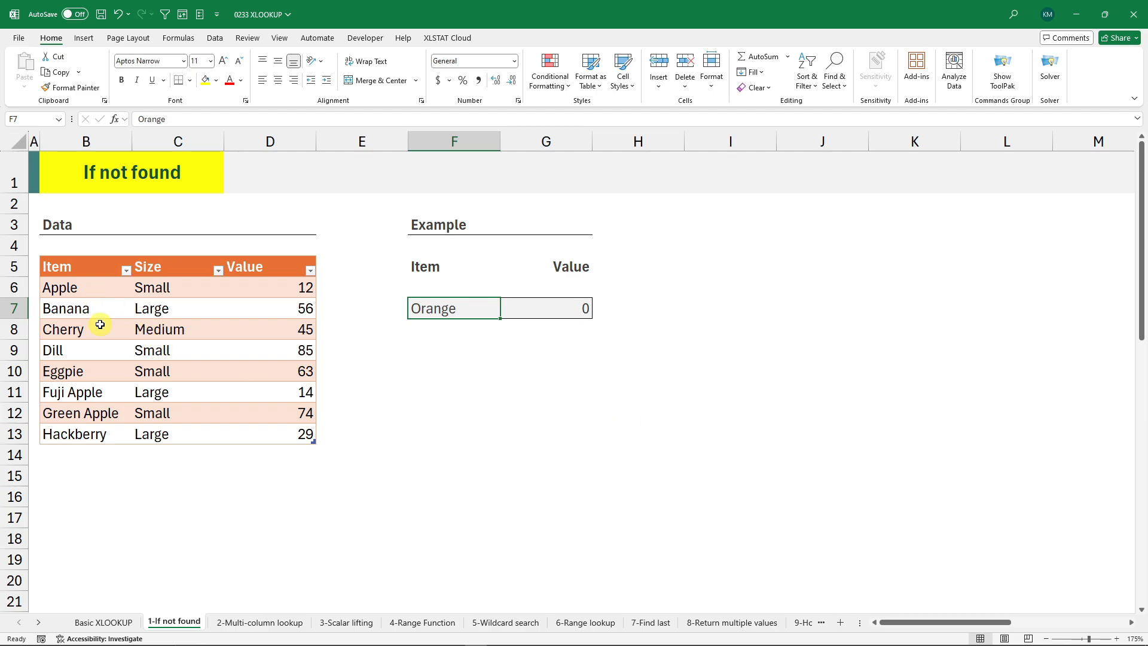
type("Apple")
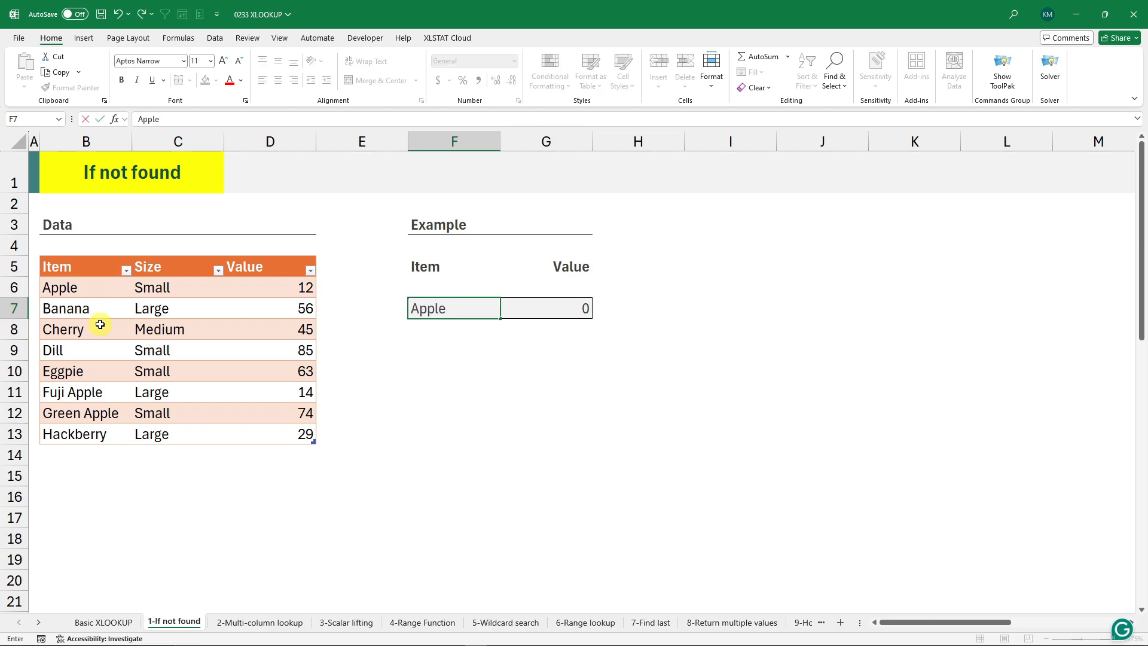
key("Return")
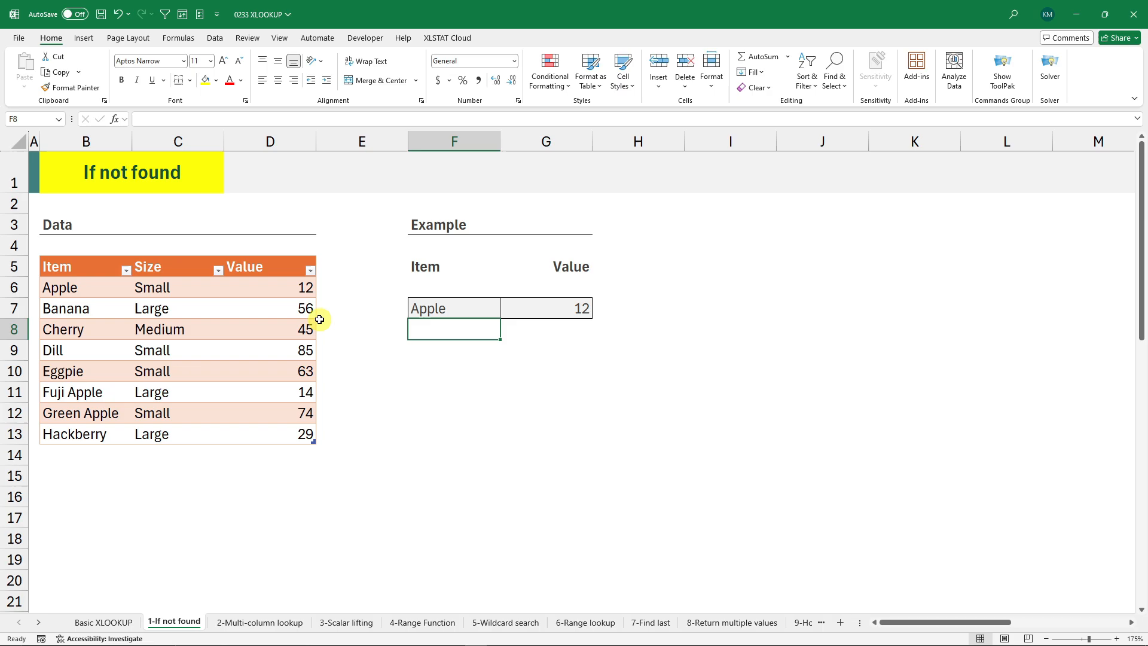
Set the lookup item in F7 to Soda and compare it with the table's Item column.
left_click(411, 308)
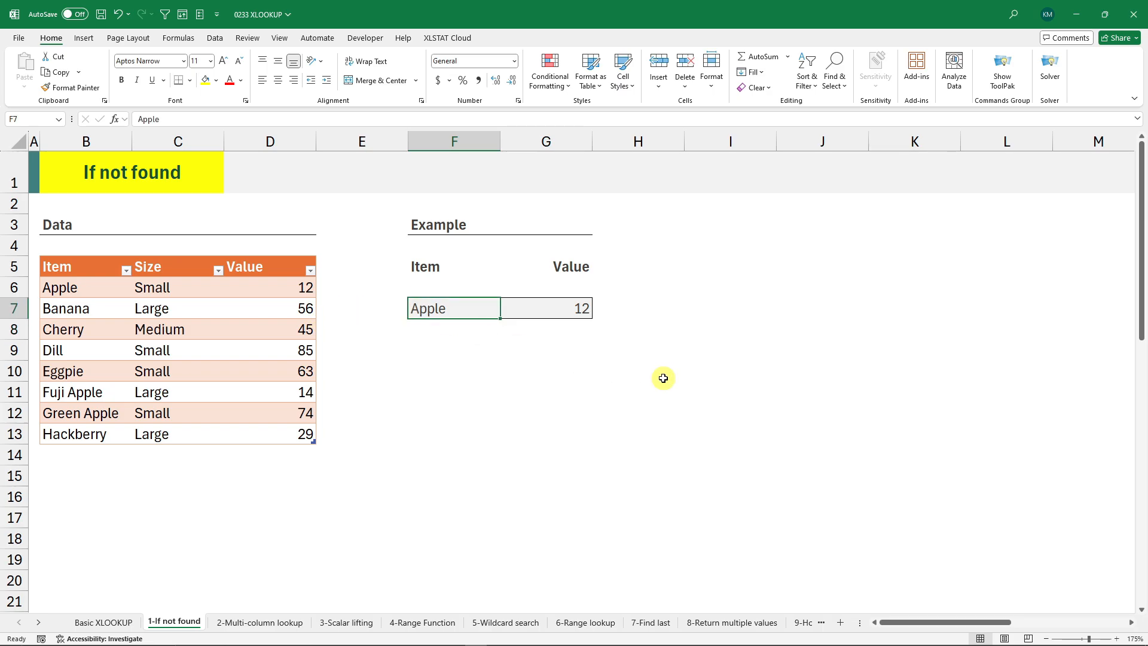
type("Soda")
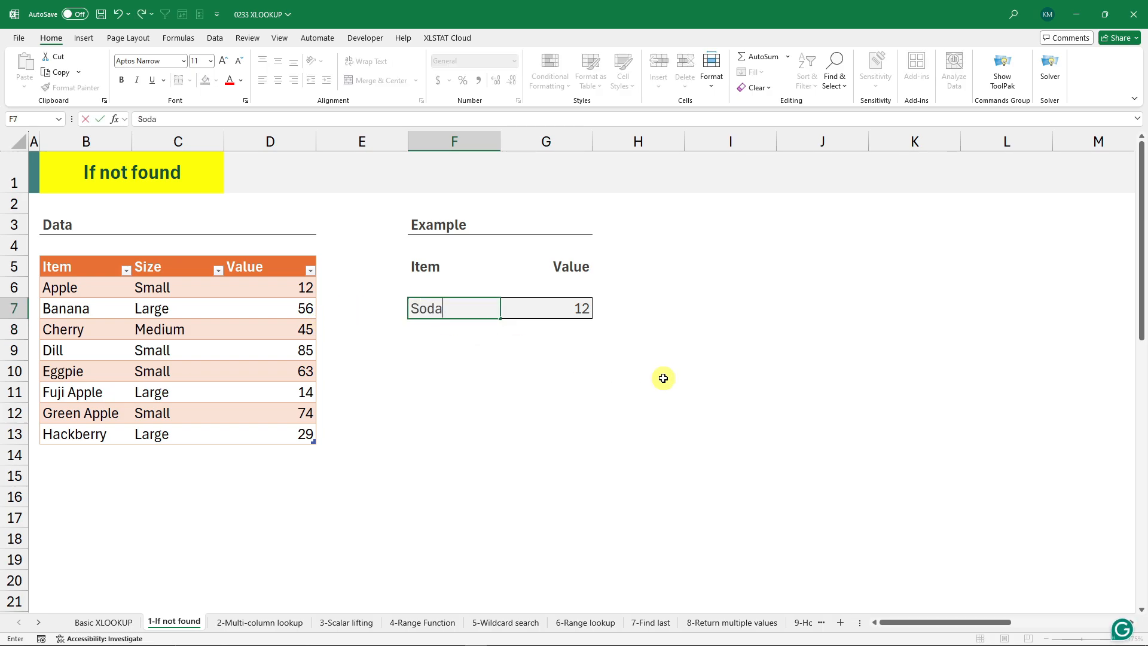
key("Return")
left_click(577, 309)
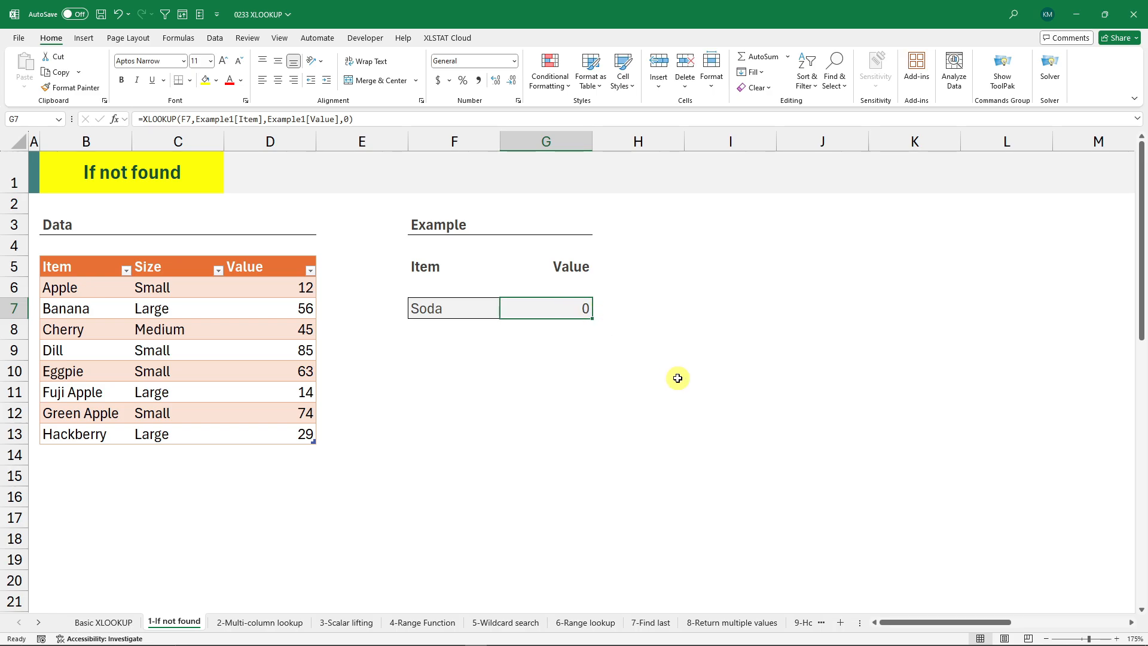
left_click_drag(75, 290, 82, 451)
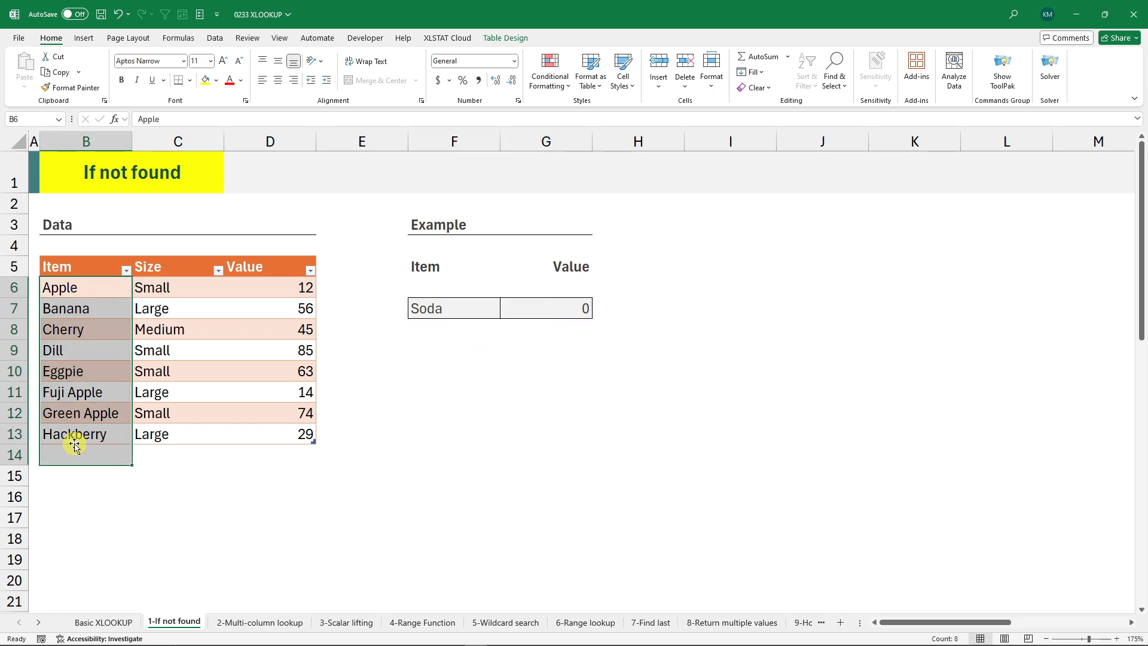
Set the lookup item in F7 to Dill and check the XLOOKUP result in G7.
left_click(432, 306)
type("Dill")
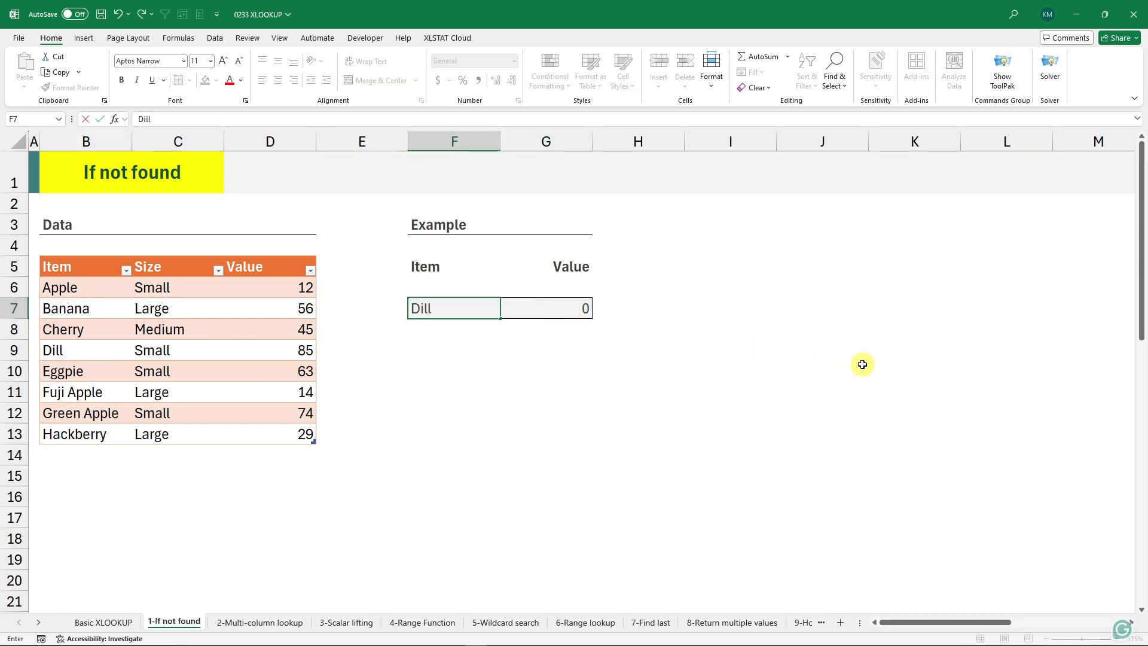
key("Return")
left_click(174, 182)
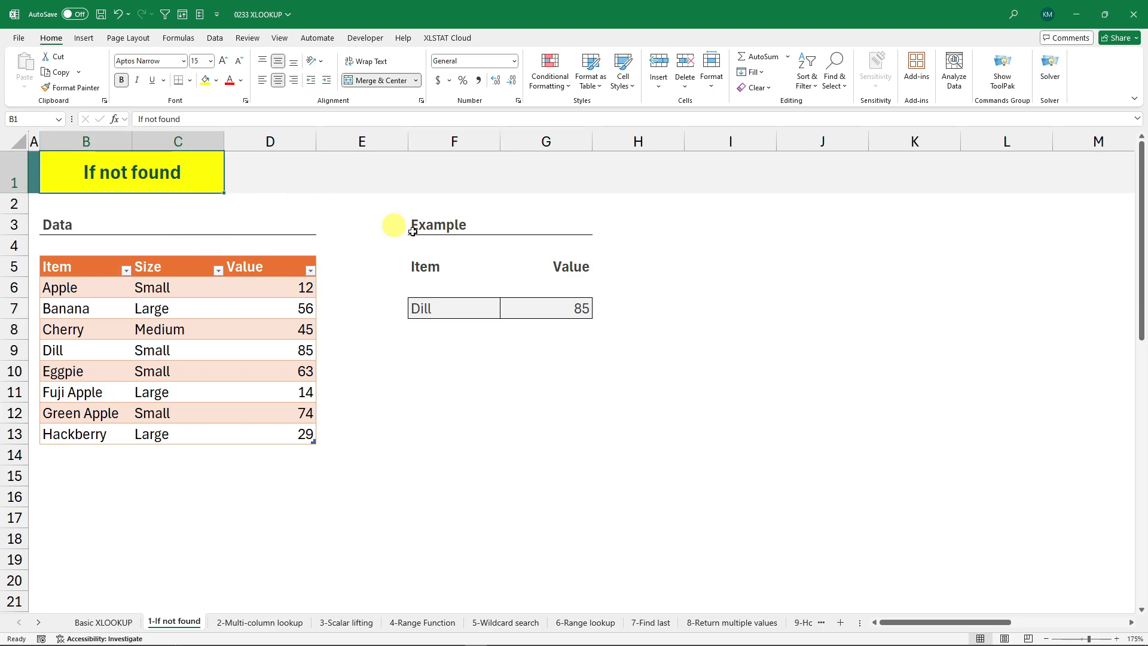
double_click(584, 308)
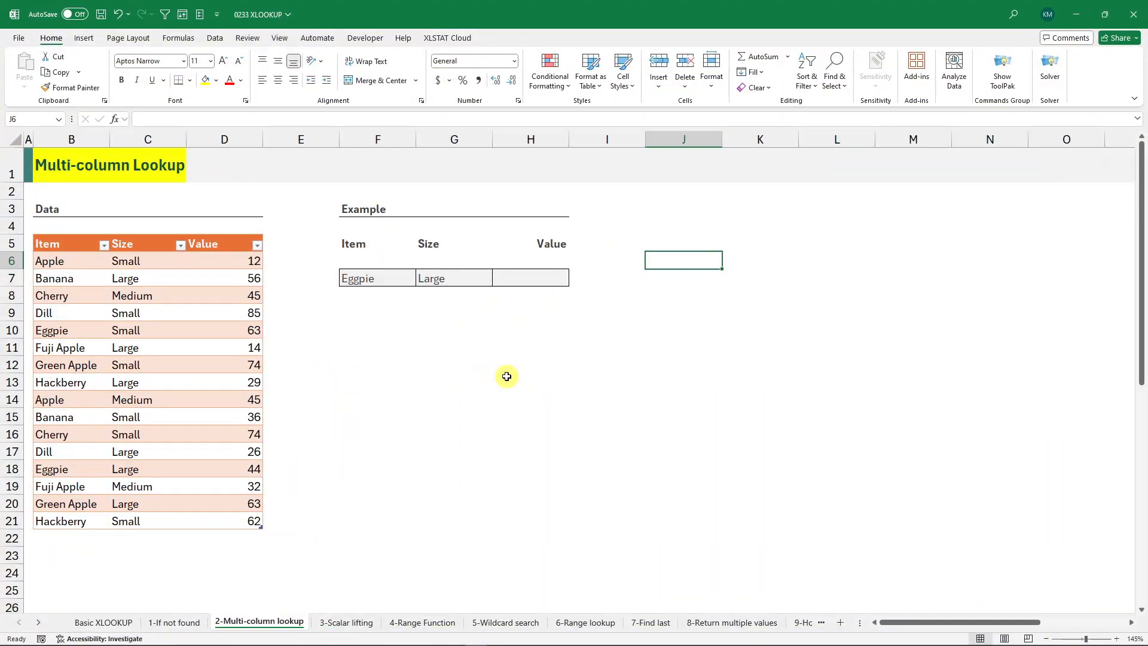
On the 2-Multi-column lookup sheet, examine the example's item and size and find the table row that matches both.
left_click(110, 163)
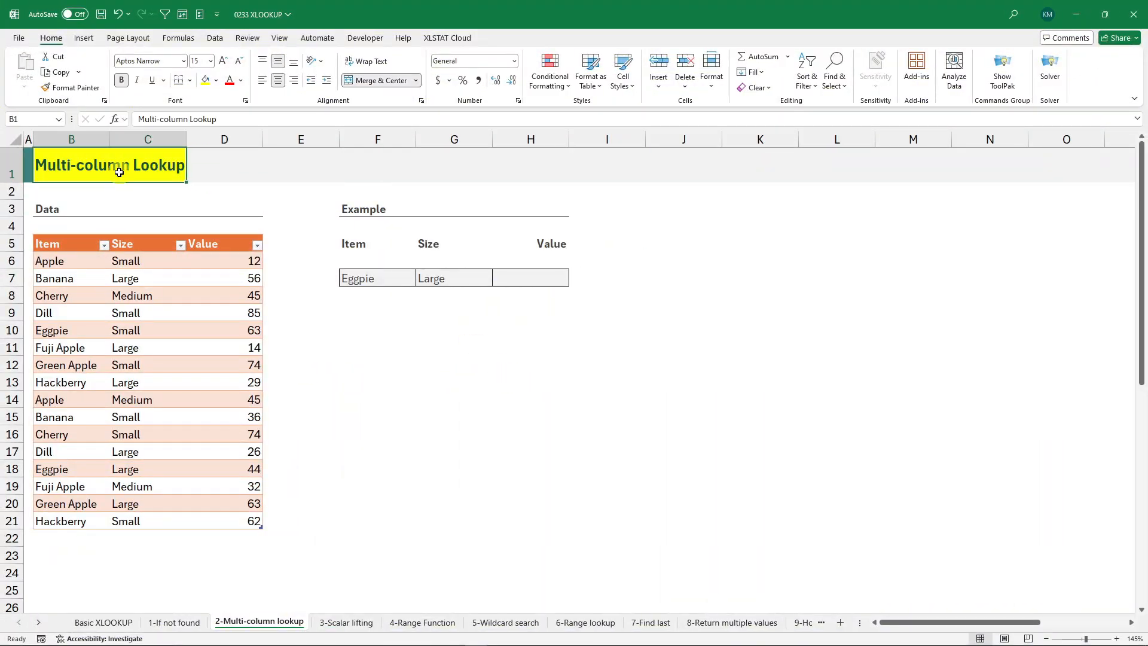
left_click(397, 283)
left_click(428, 291)
left_click(381, 283)
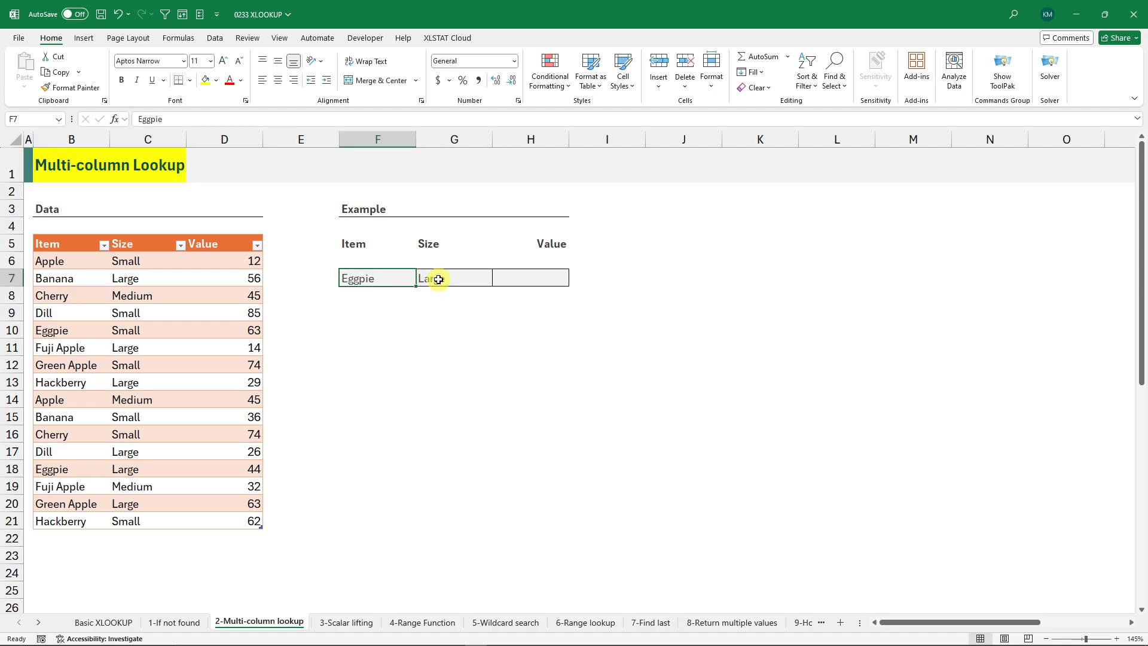
left_click(439, 279)
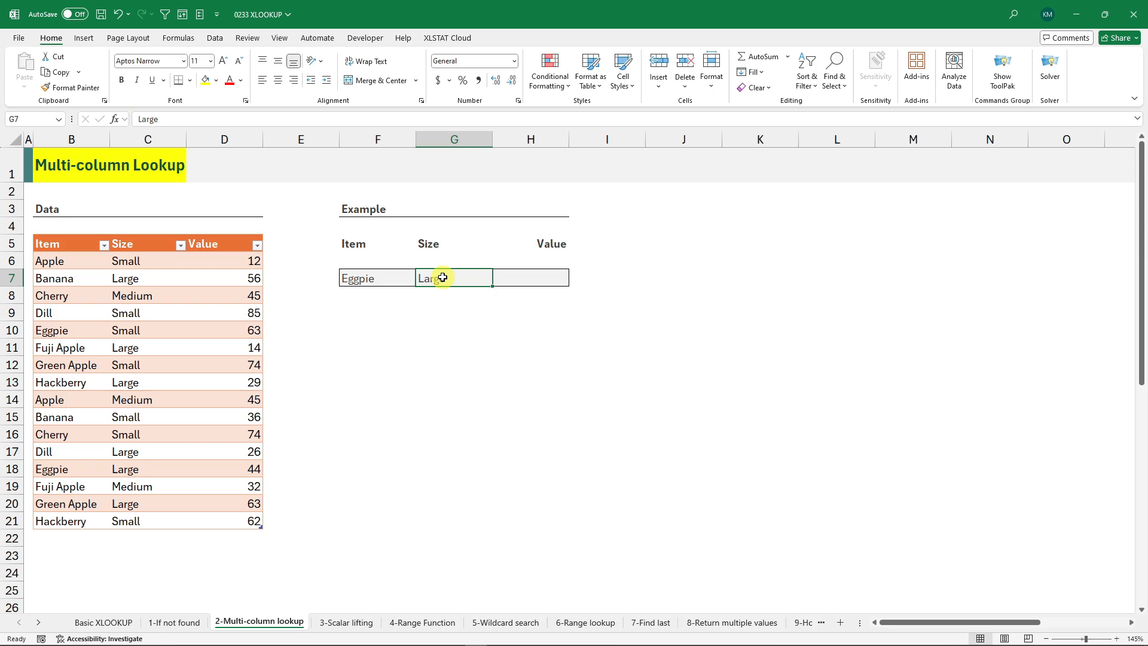
left_click(90, 330)
left_click(52, 469)
left_click(12, 468)
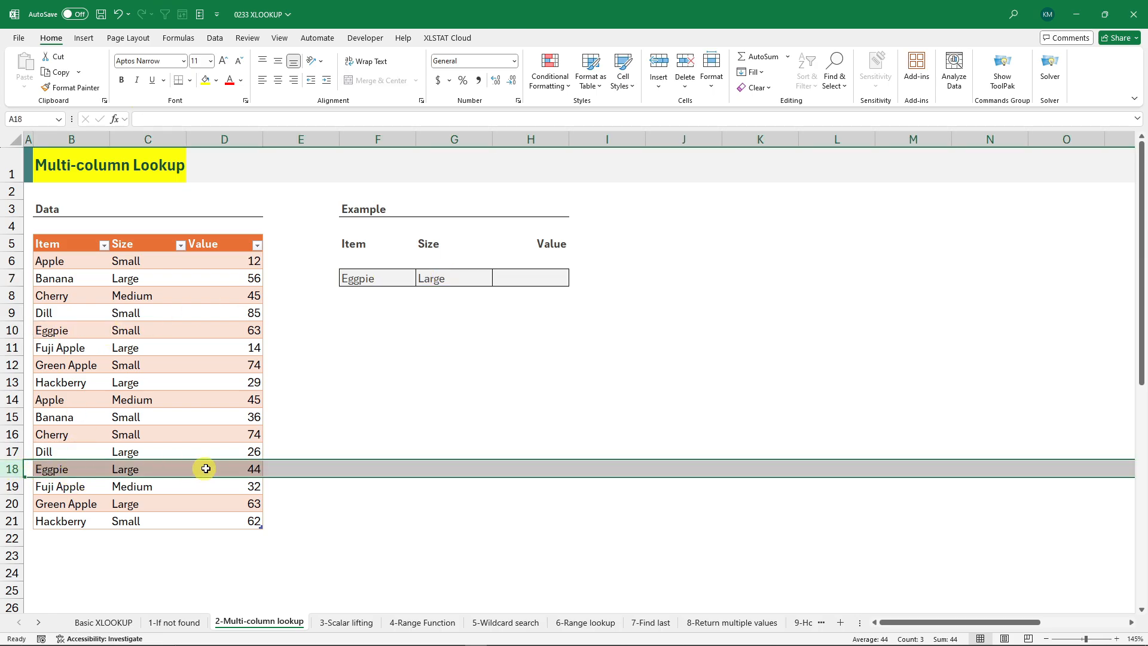
Start an XLOOKUP formula in H7 with the item and size joined as the lookup value, F7&"-"&G7.
left_click(529, 278)
type("=x")
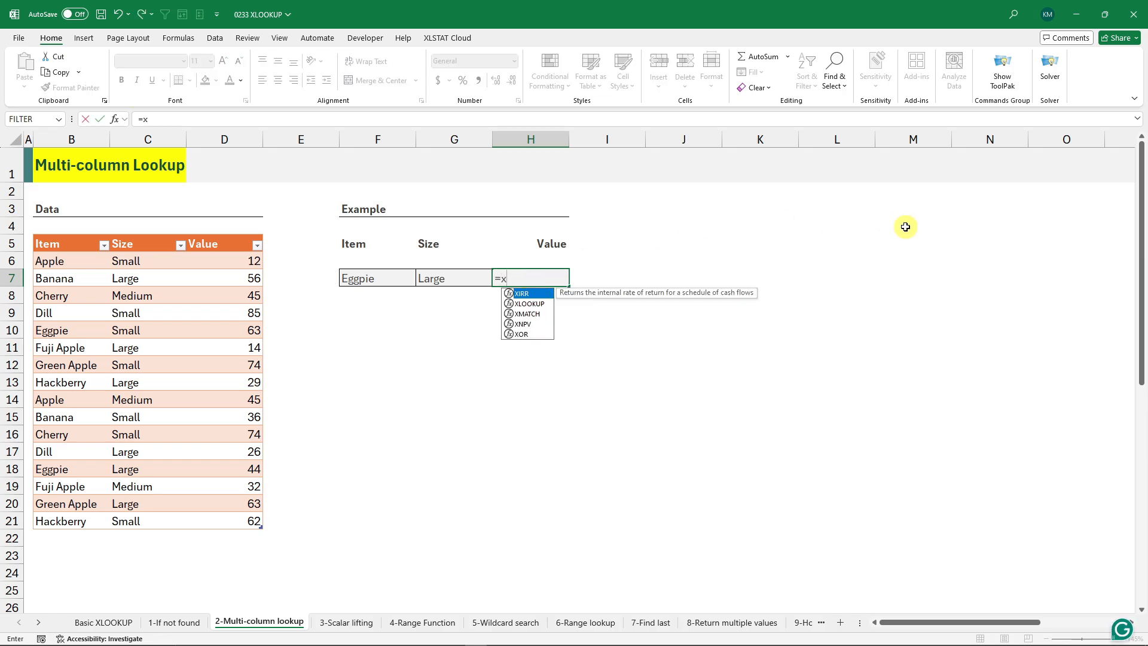
type("lookup")
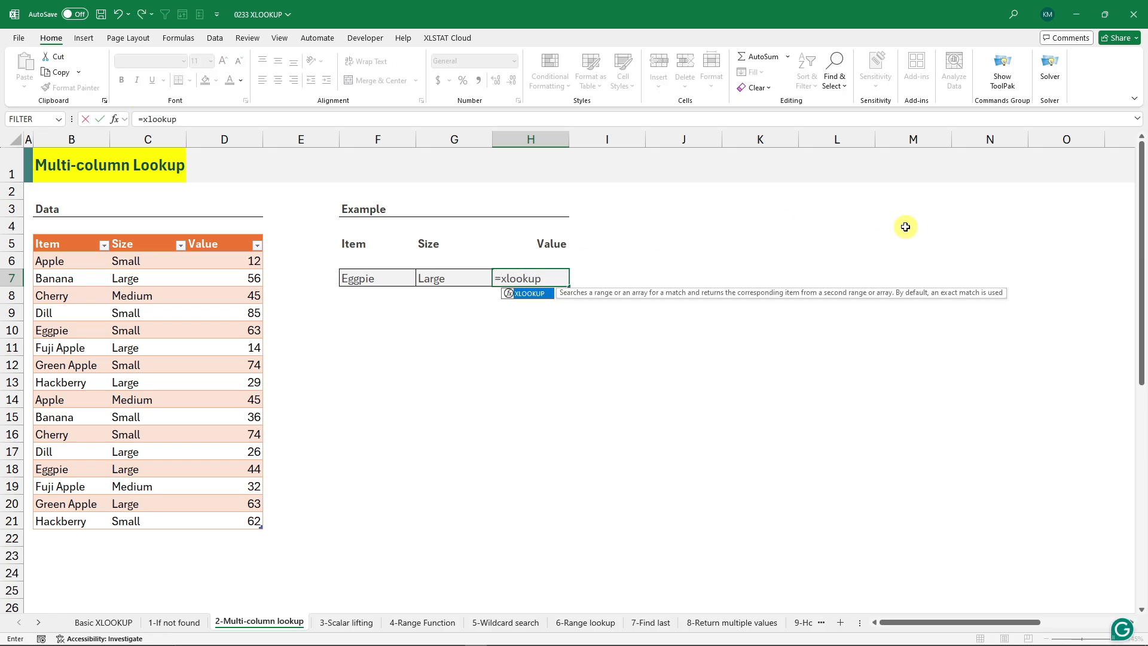
type("(")
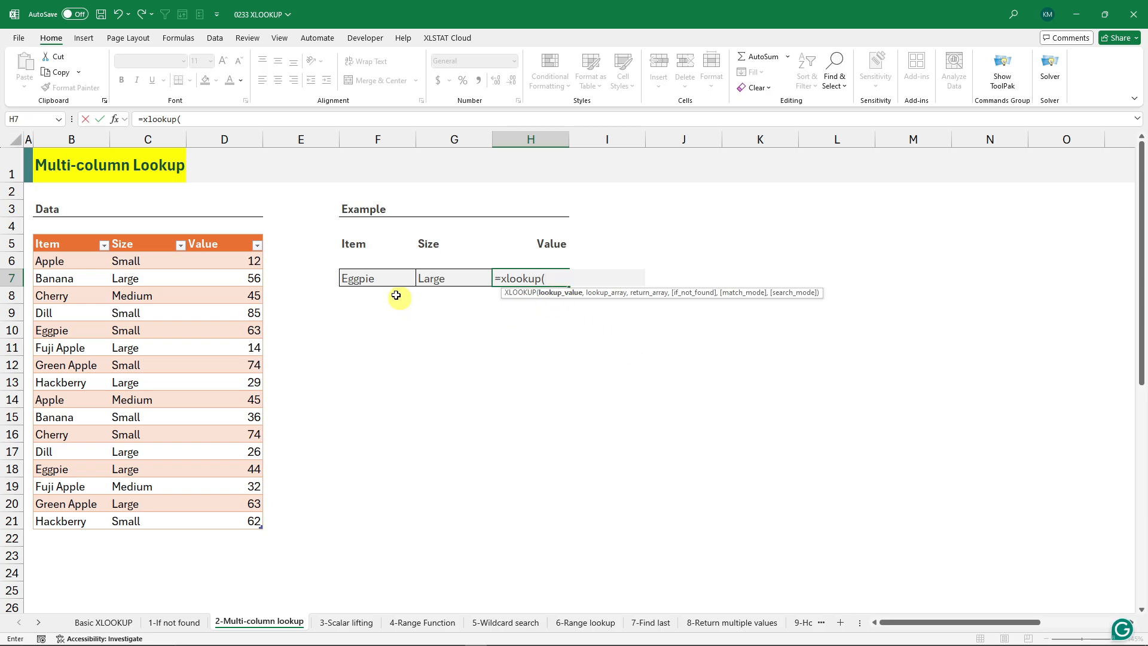
left_click(373, 279)
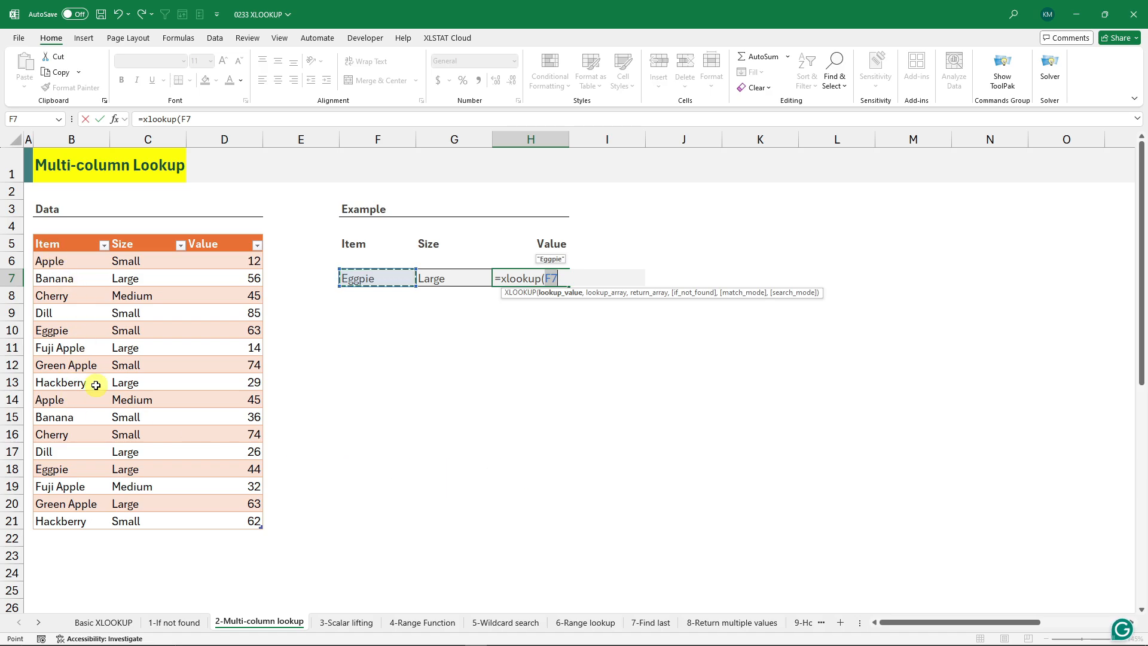
type("&\"-\"&")
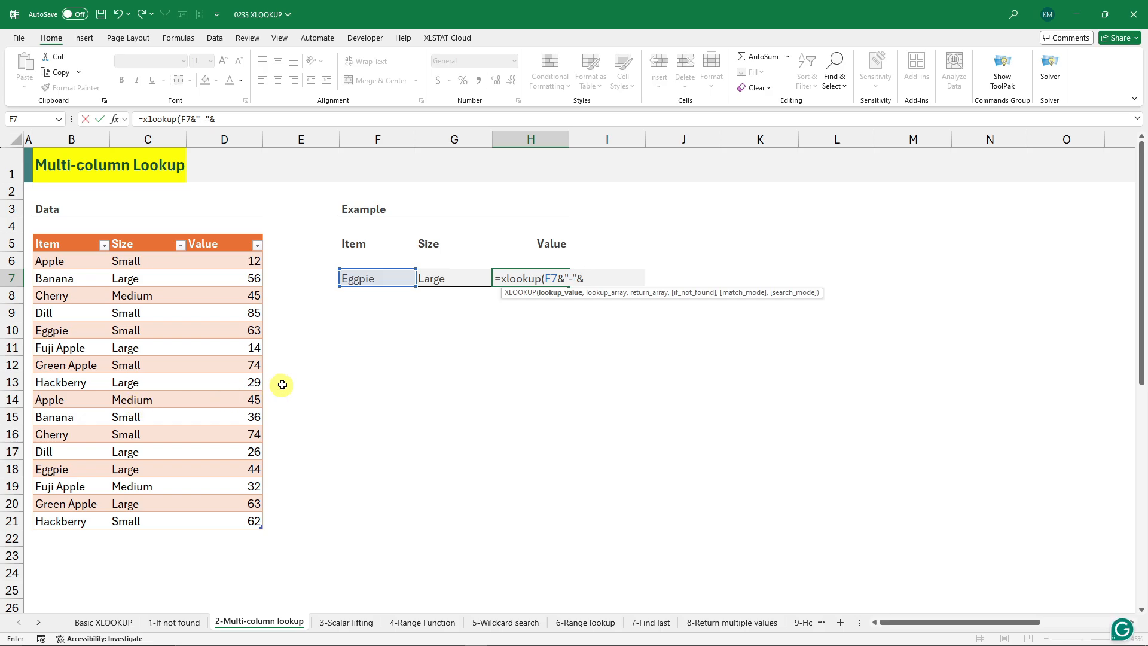
left_click(454, 279)
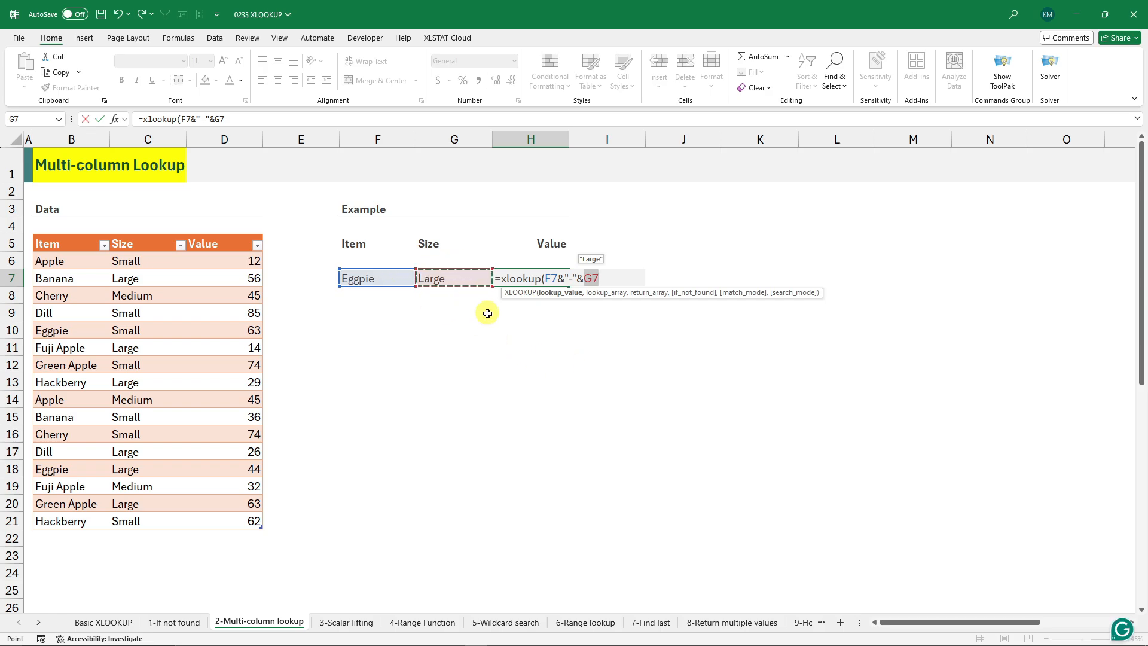
type(",")
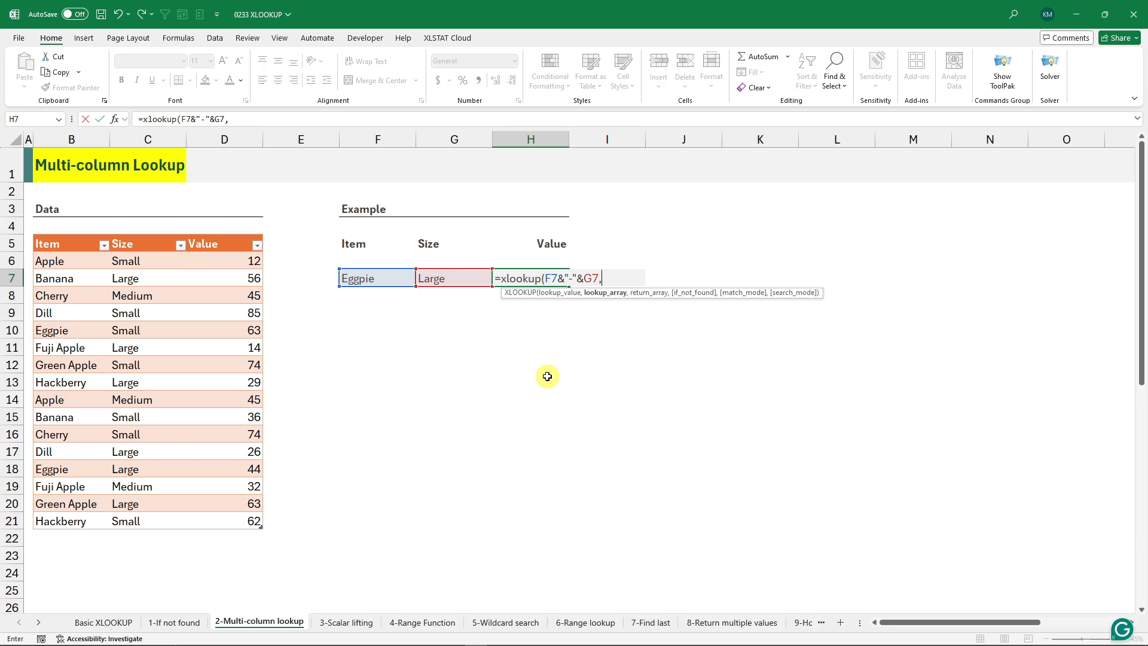
Complete the H7 formula with lookup array B6:B21&"-"&C6:C21 and return array D6:D21.
left_click(67, 233)
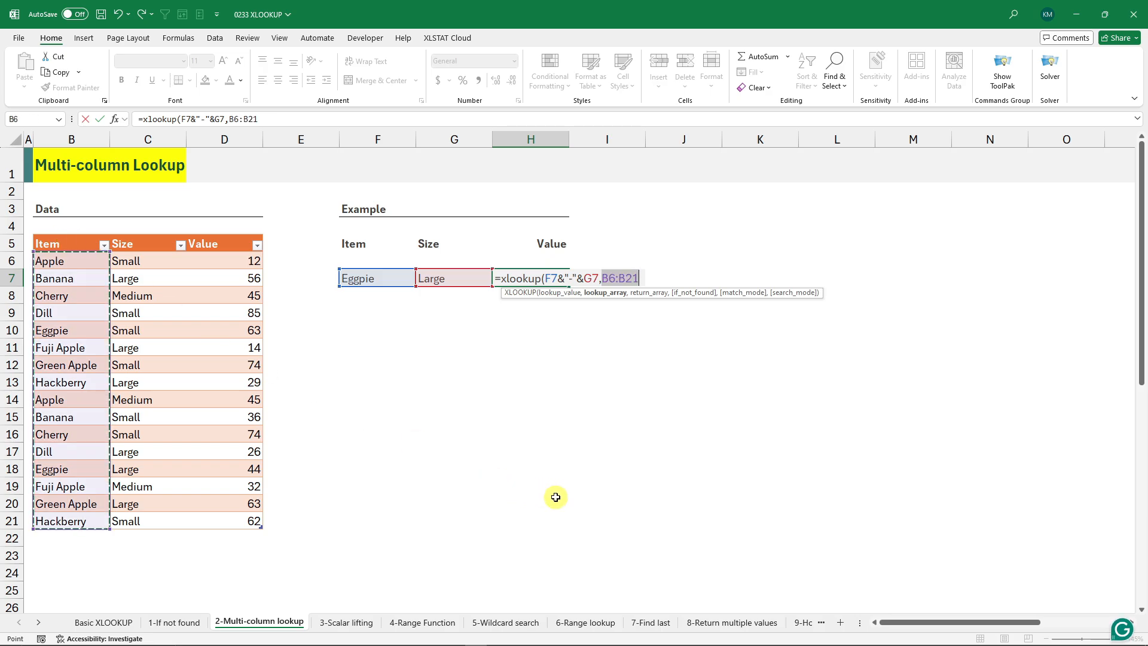
type("&\"-\"&")
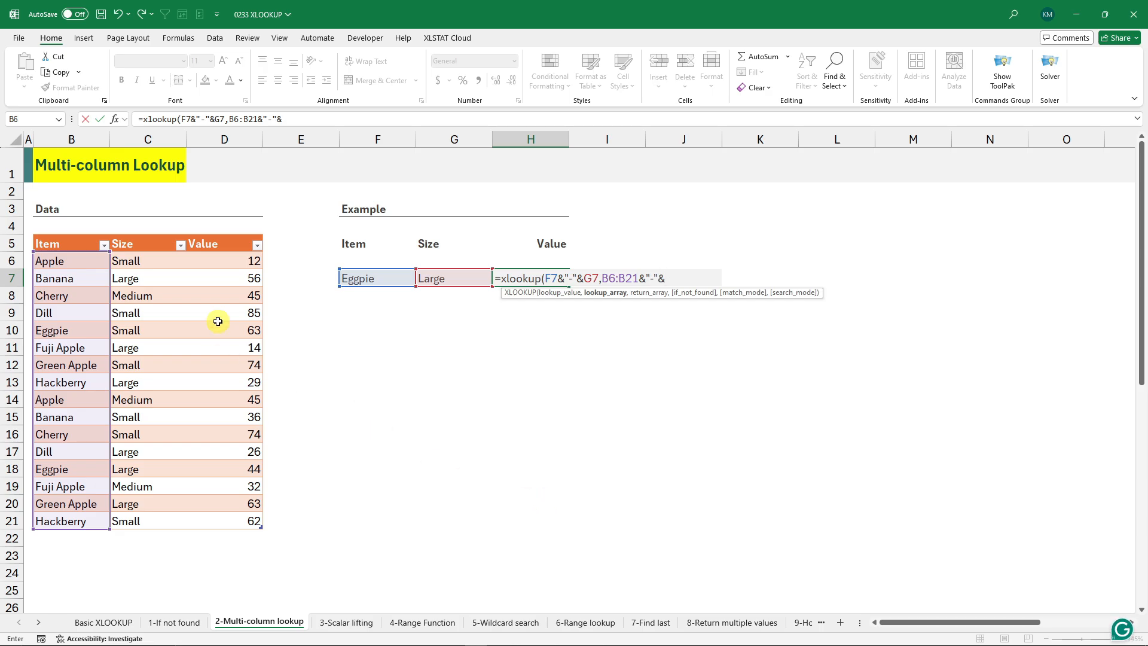
left_click(138, 232)
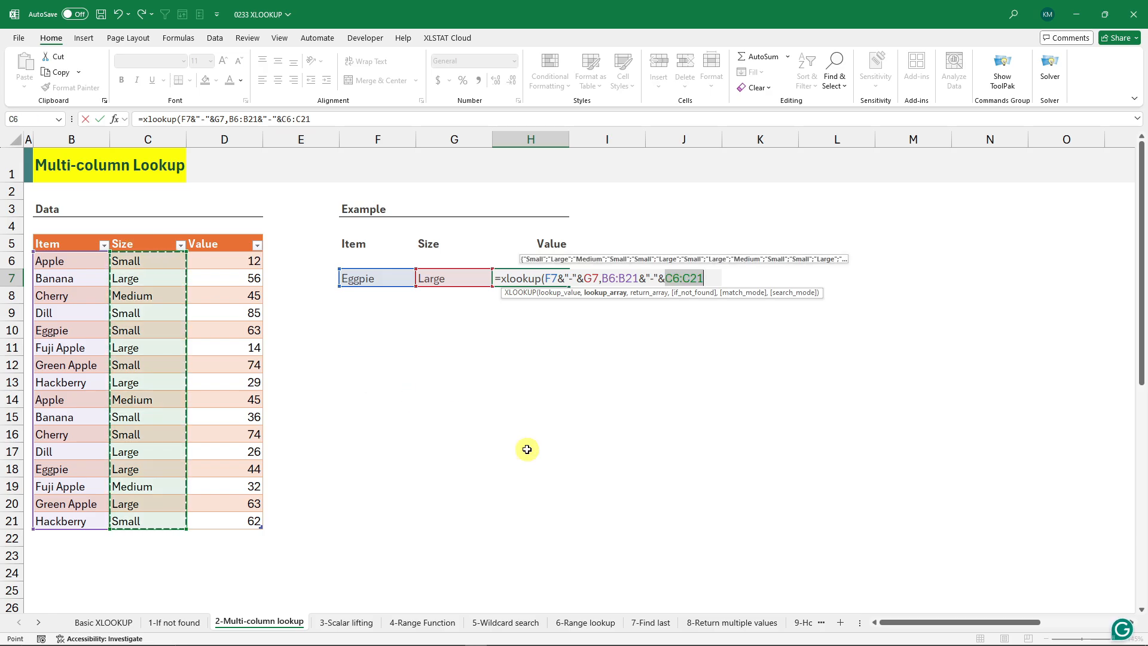
type(",")
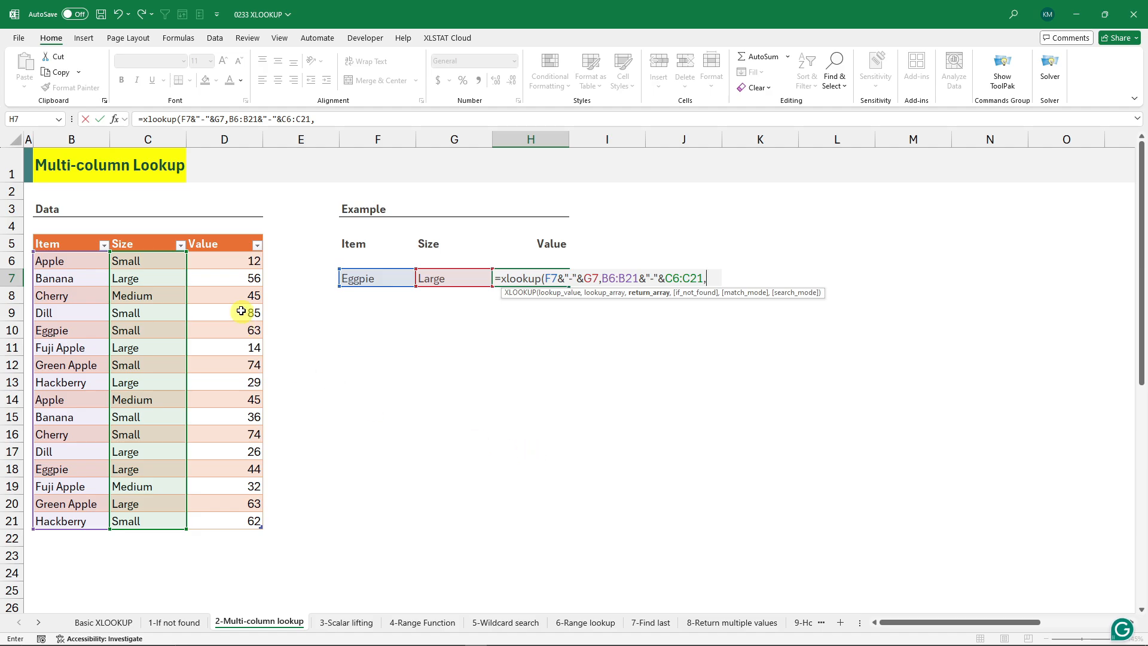
left_click(225, 234)
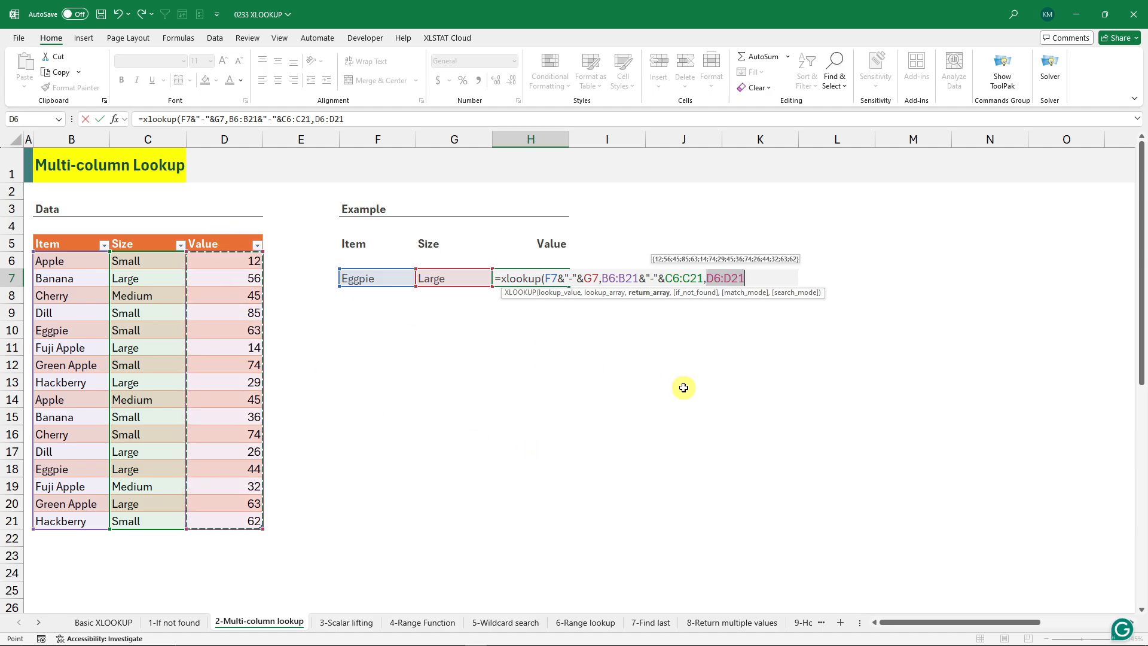
type(")")
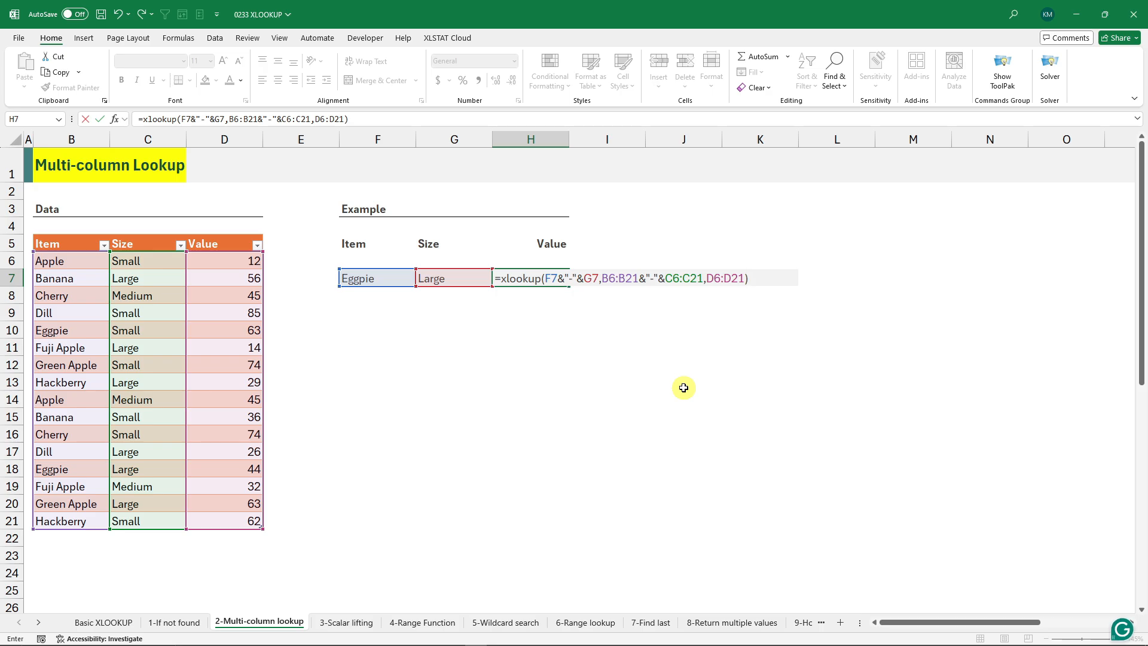
key("Return")
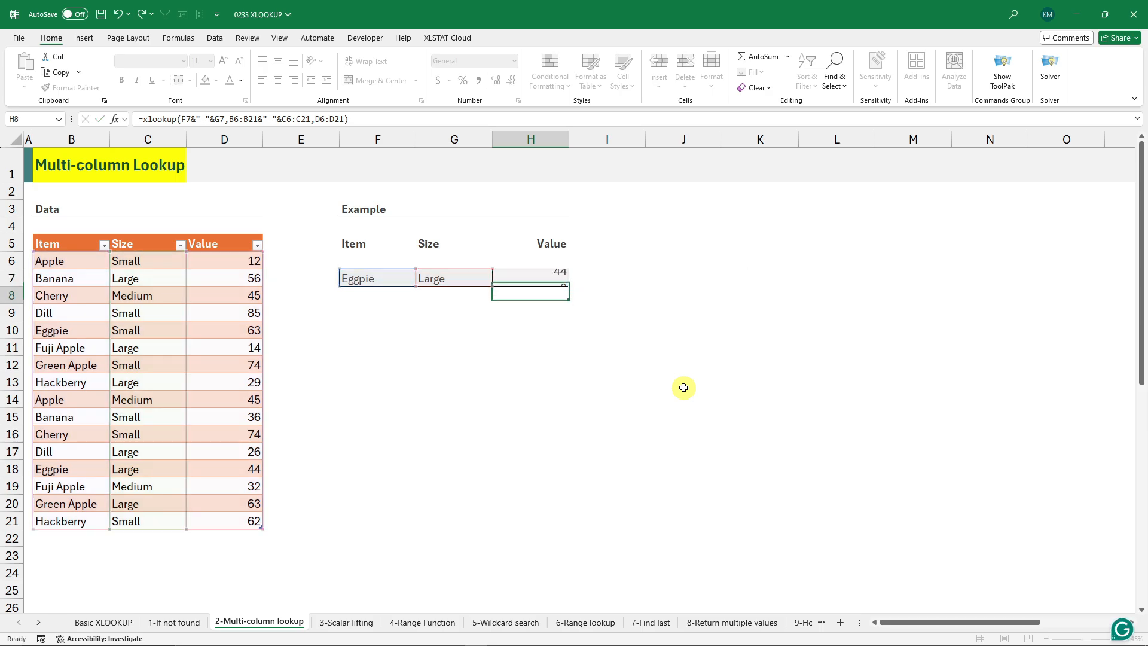
Check the H7 formula against the table's first row, and set the lookup item in F7 to Apple.
left_click(519, 276)
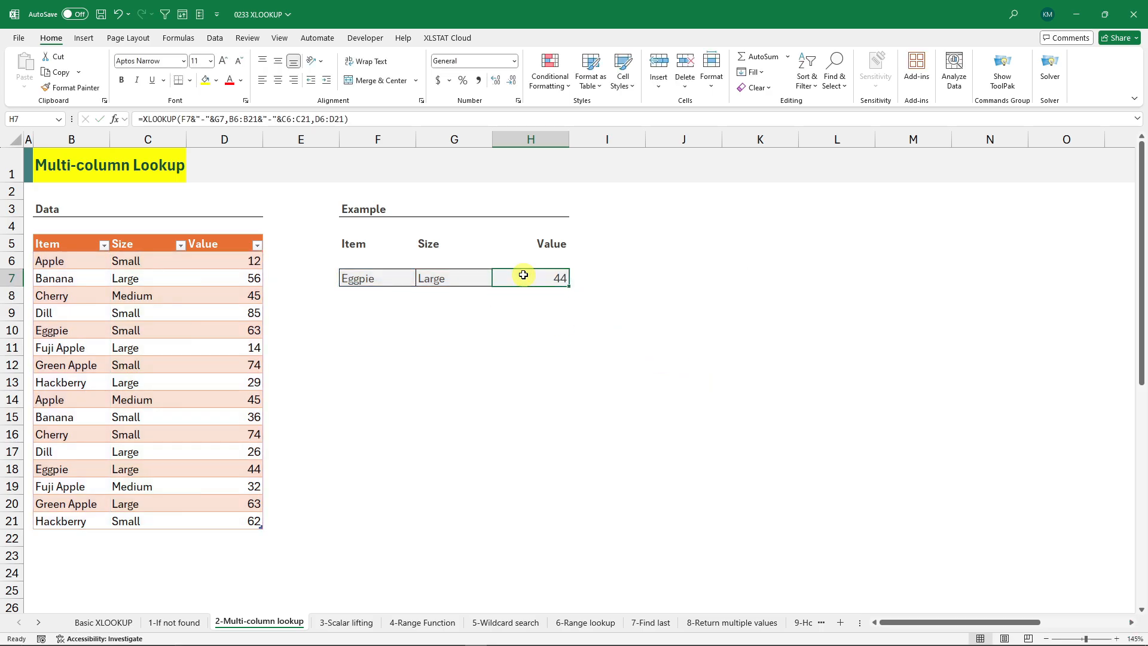
left_click(389, 278)
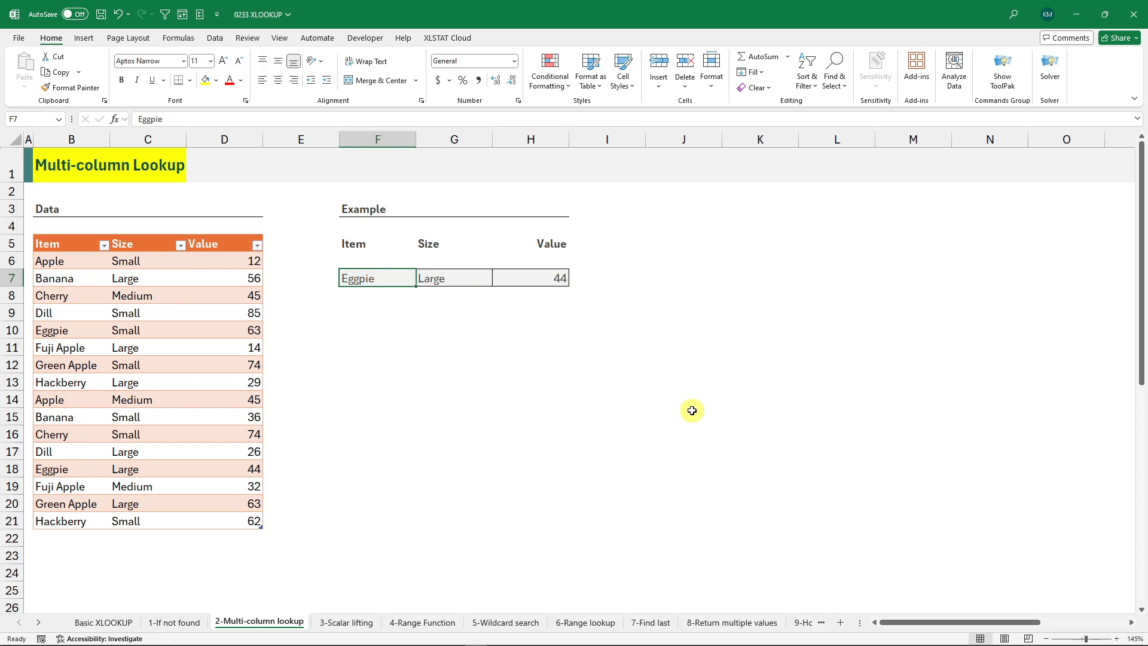
left_click(51, 273)
left_click(123, 263)
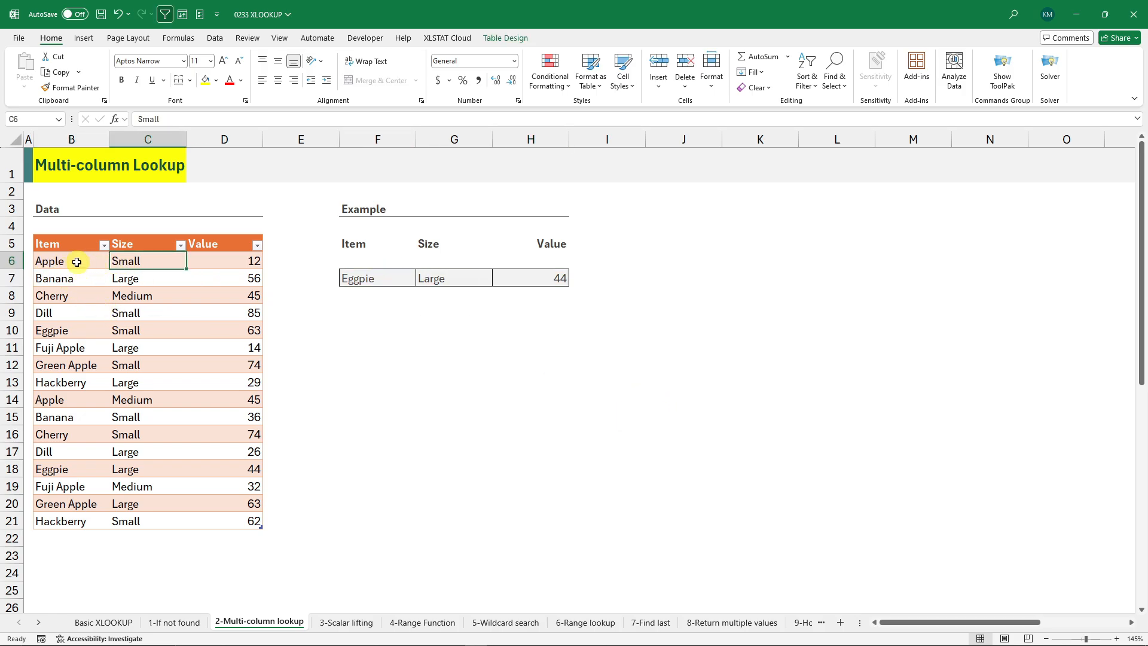
left_click(74, 259)
left_click(520, 277)
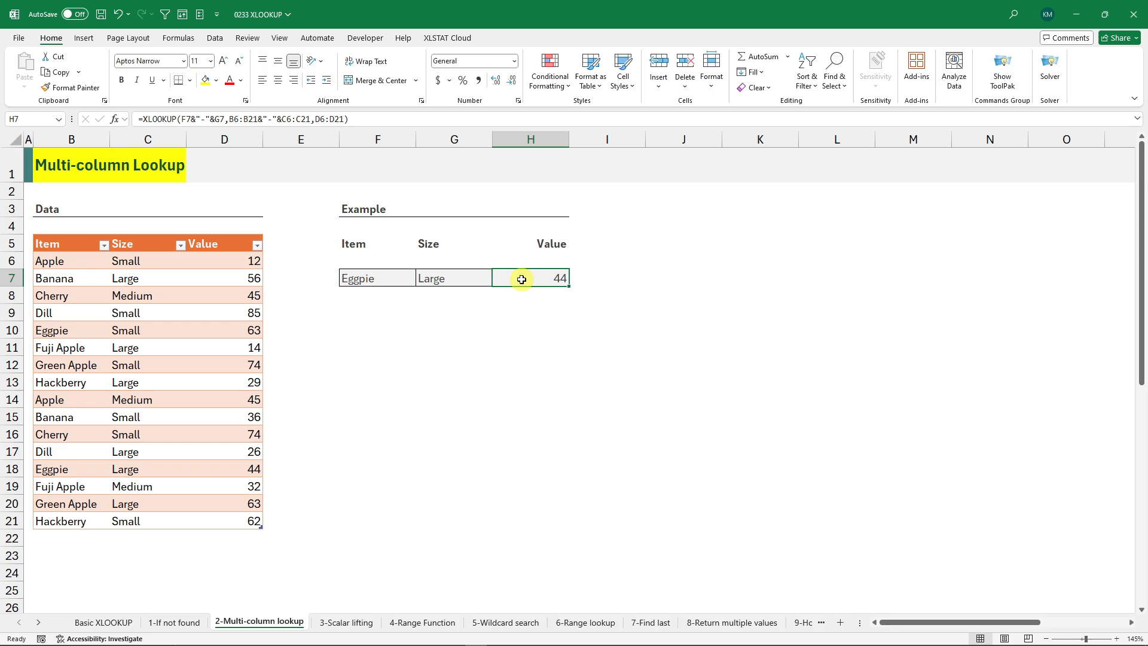
left_click(409, 284)
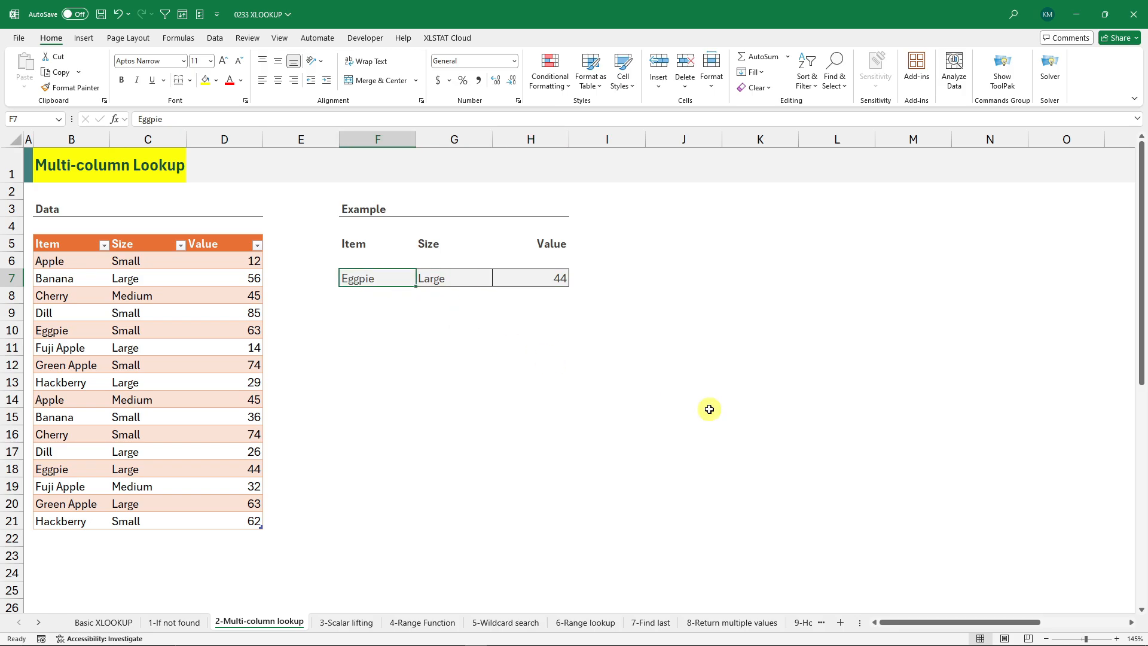
type("Apple")
key("Return")
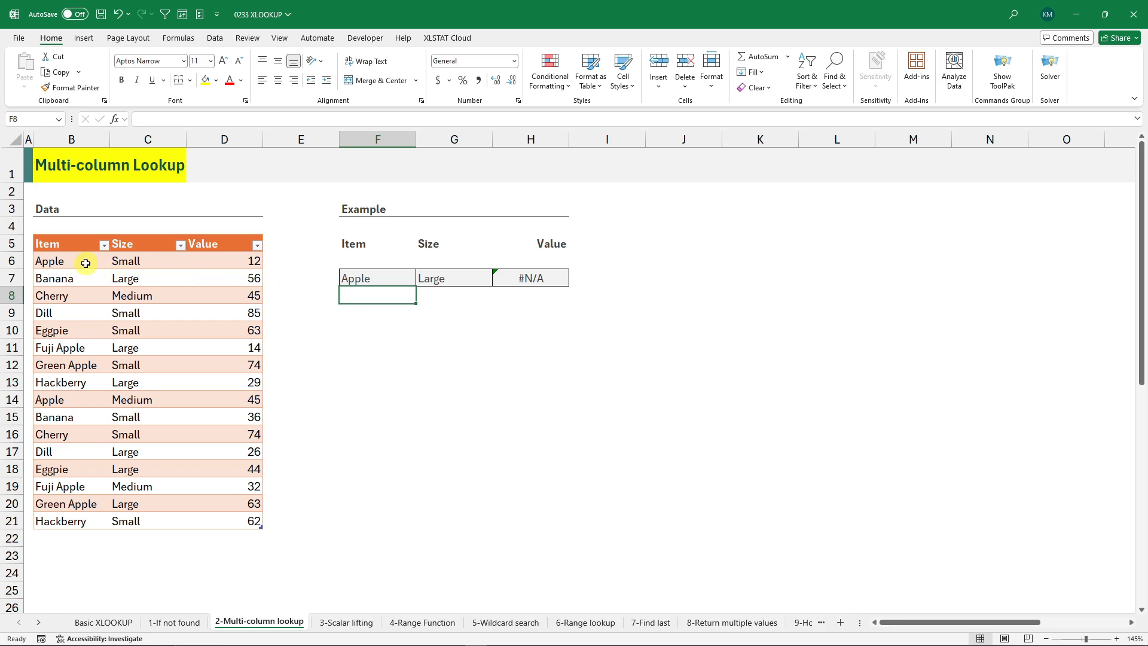
Set the lookup size in G7 to Small to match the Apple row in the table.
left_click(530, 278)
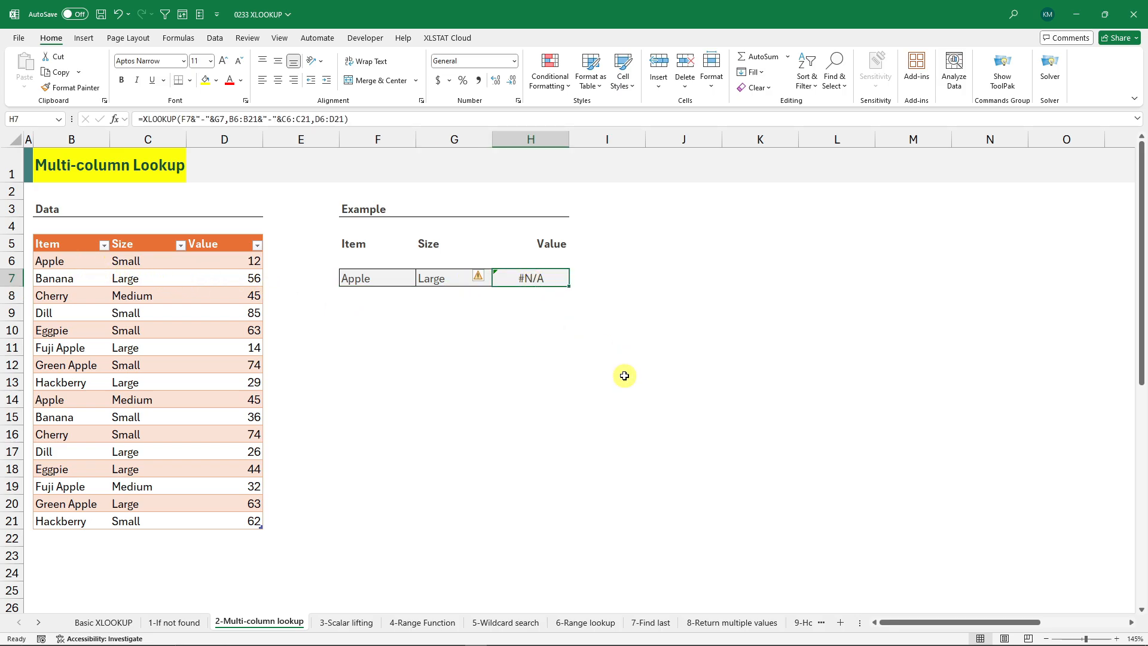
left_click(150, 258)
left_click_drag(56, 262, 180, 263)
left_click(441, 277)
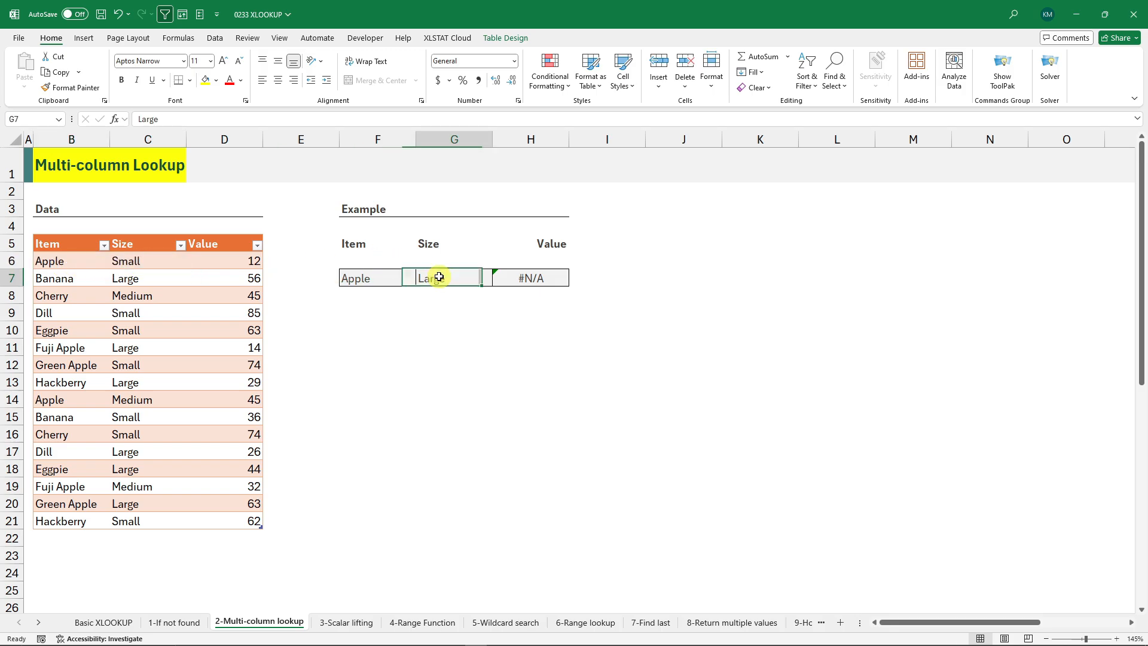
type("Small")
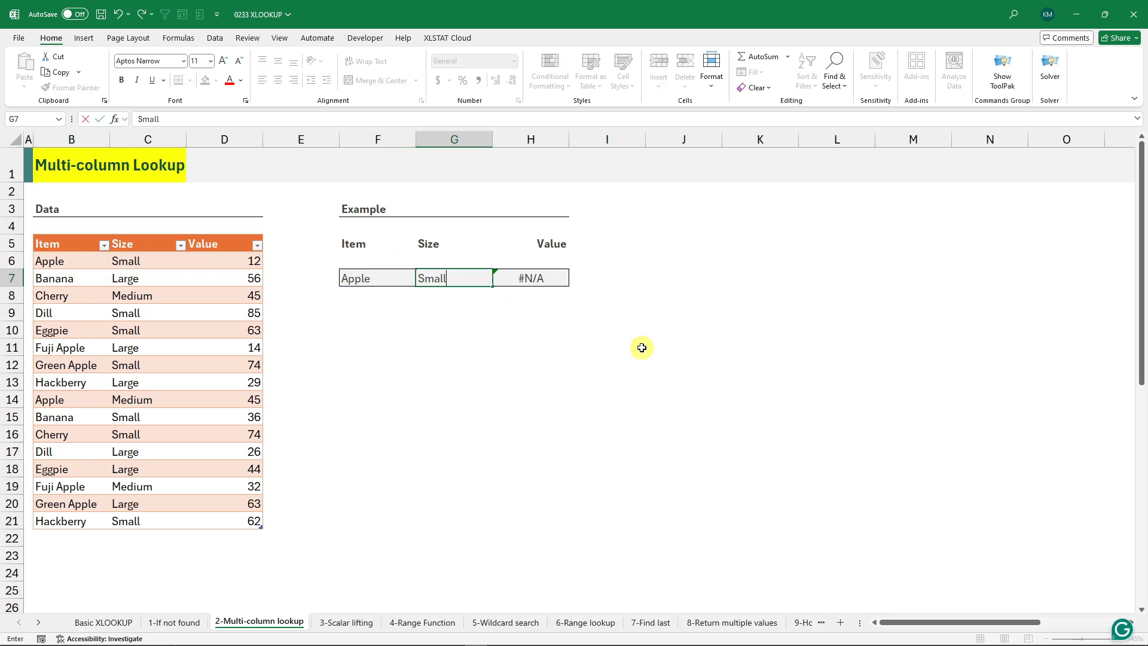
key("Return")
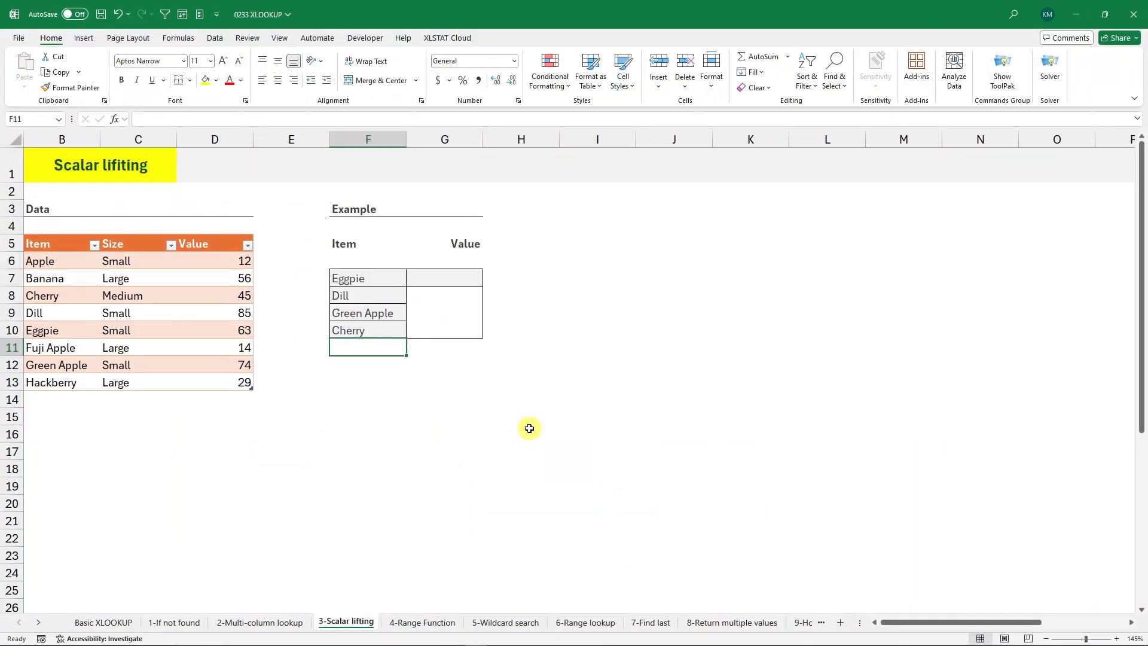
Review the Scalar lifting example's title and the list of lookup items in F7:F10.
left_click(92, 167)
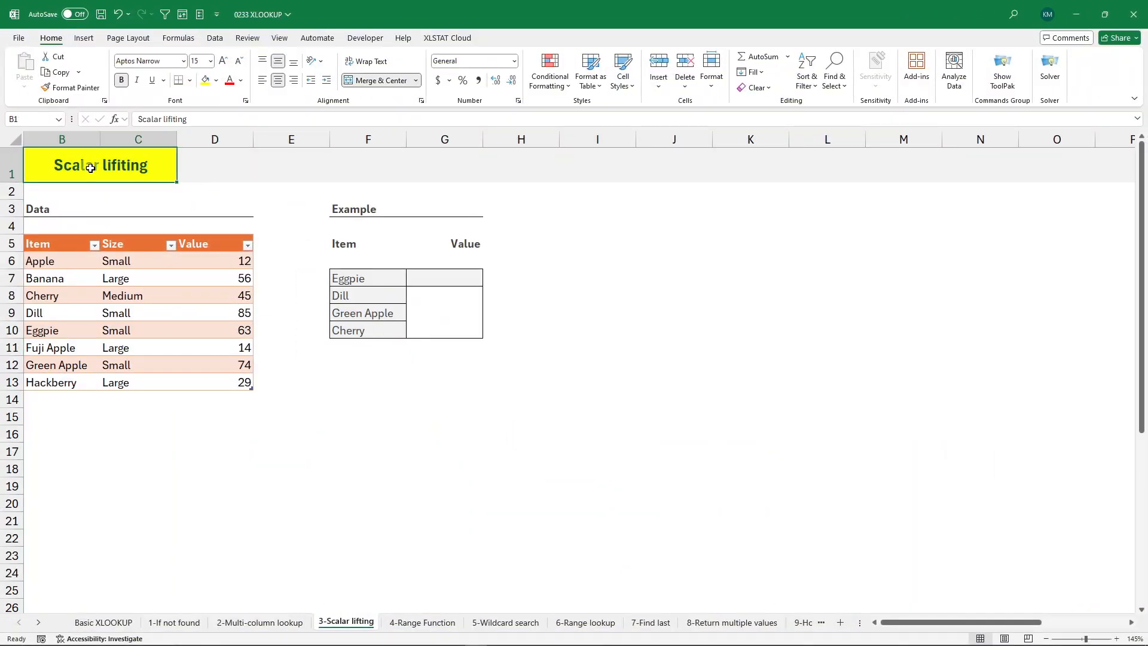
left_click(499, 449)
left_click_drag(371, 280, 375, 327)
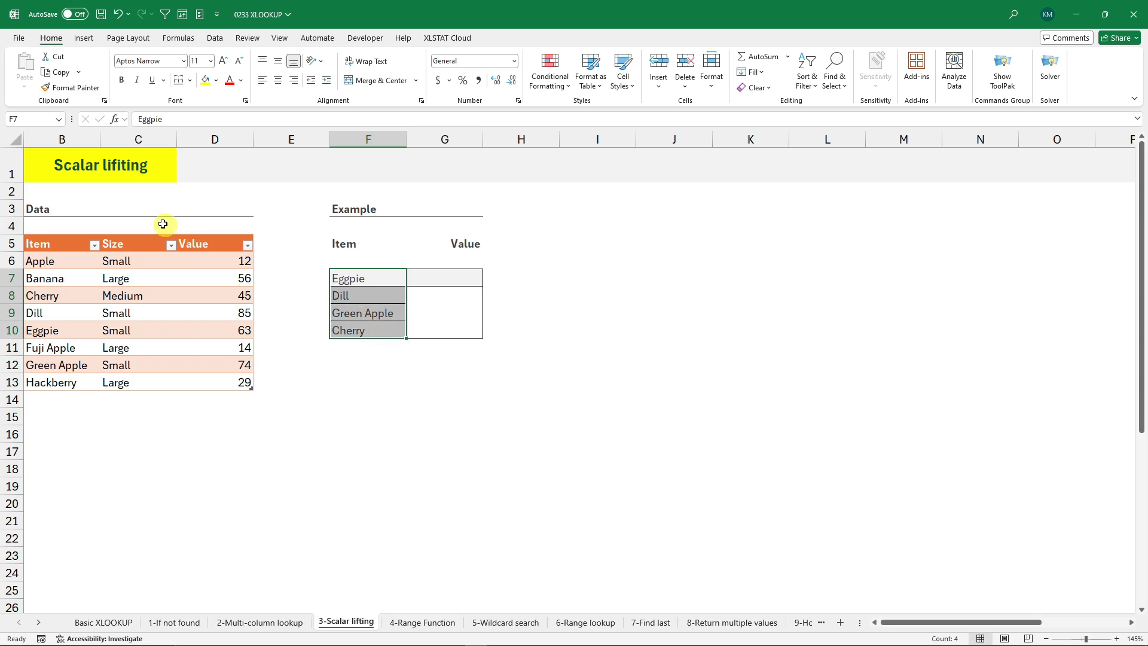
left_click(77, 165)
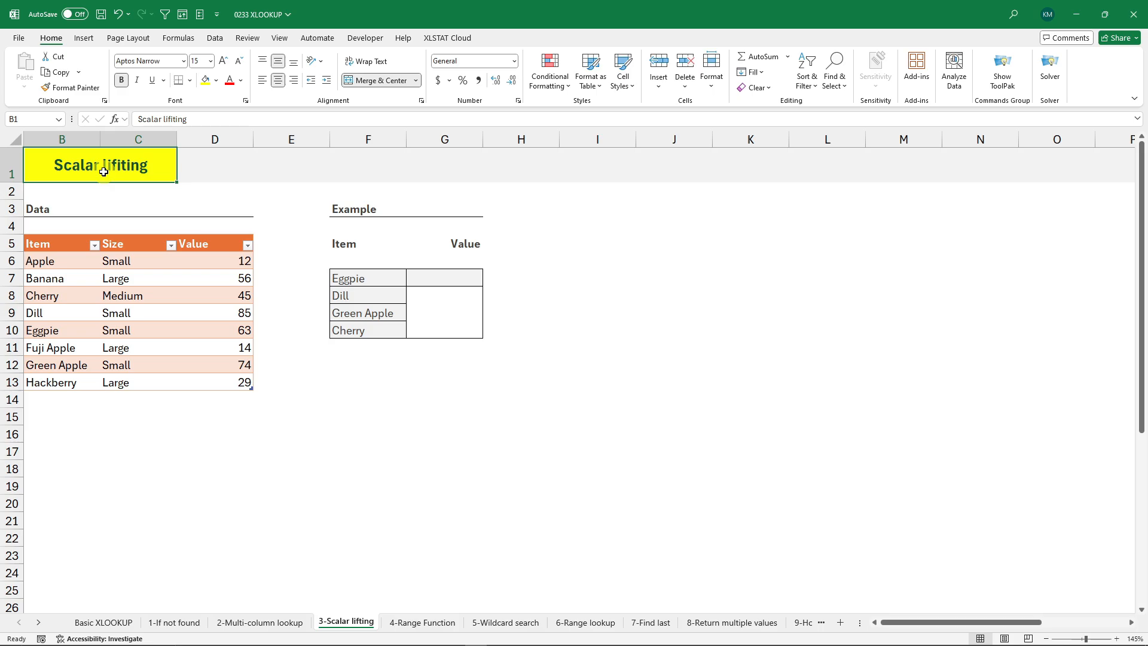
left_click(577, 277)
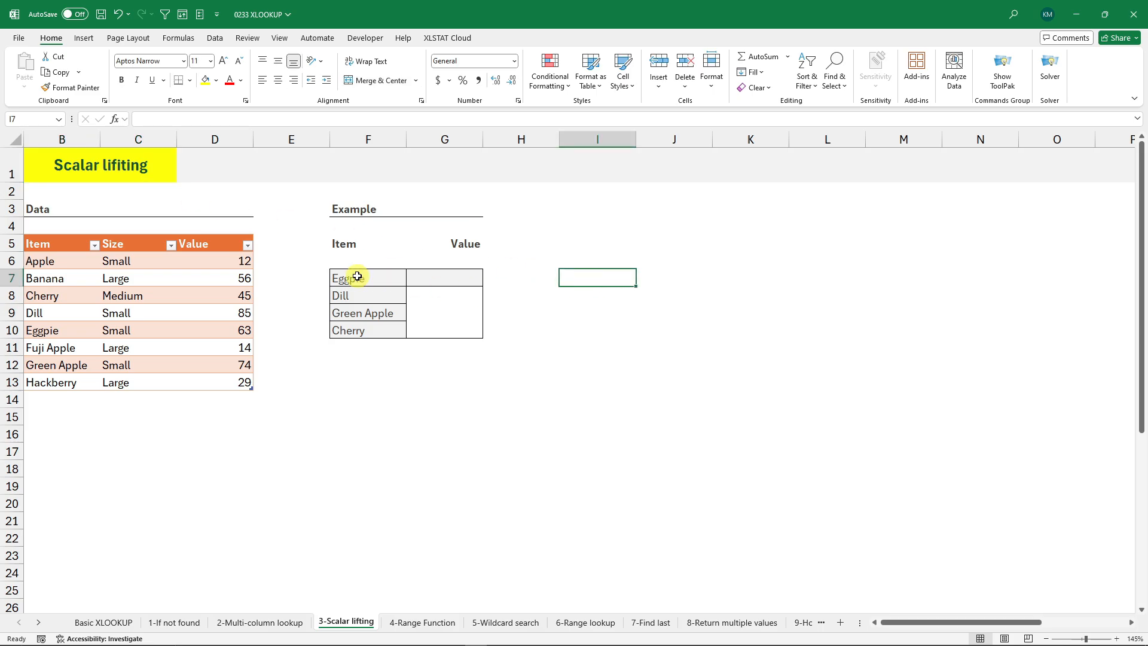
Start an XLOOKUP formula in G7 with the whole item range F7:F10 as the lookup value.
left_click(450, 276)
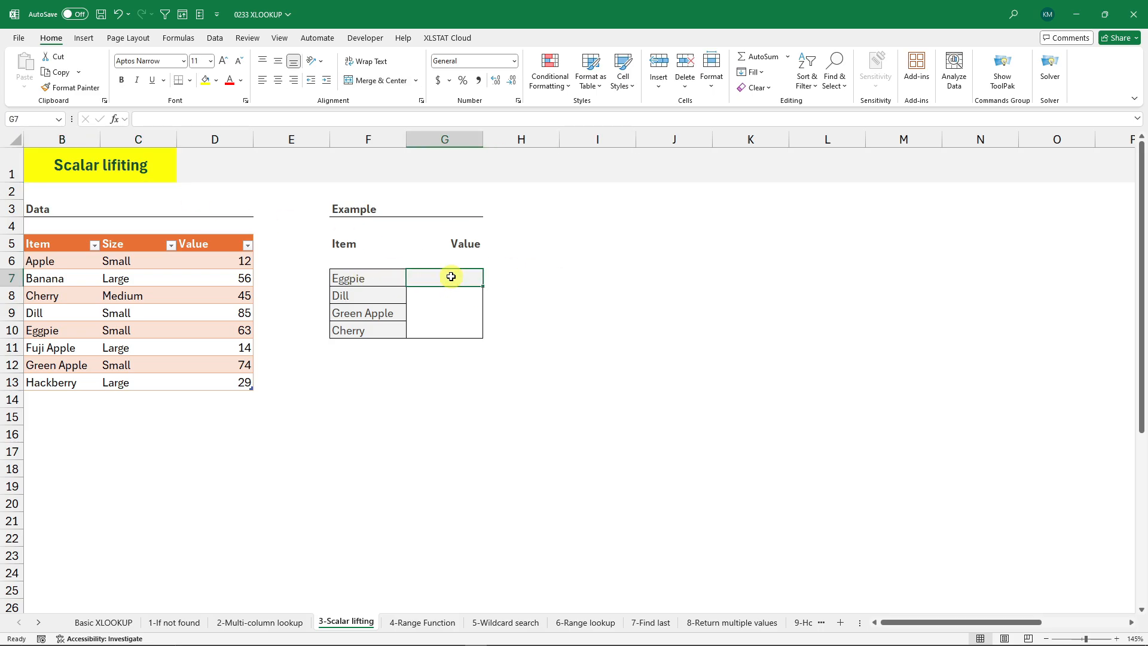
type("=xlooku0")
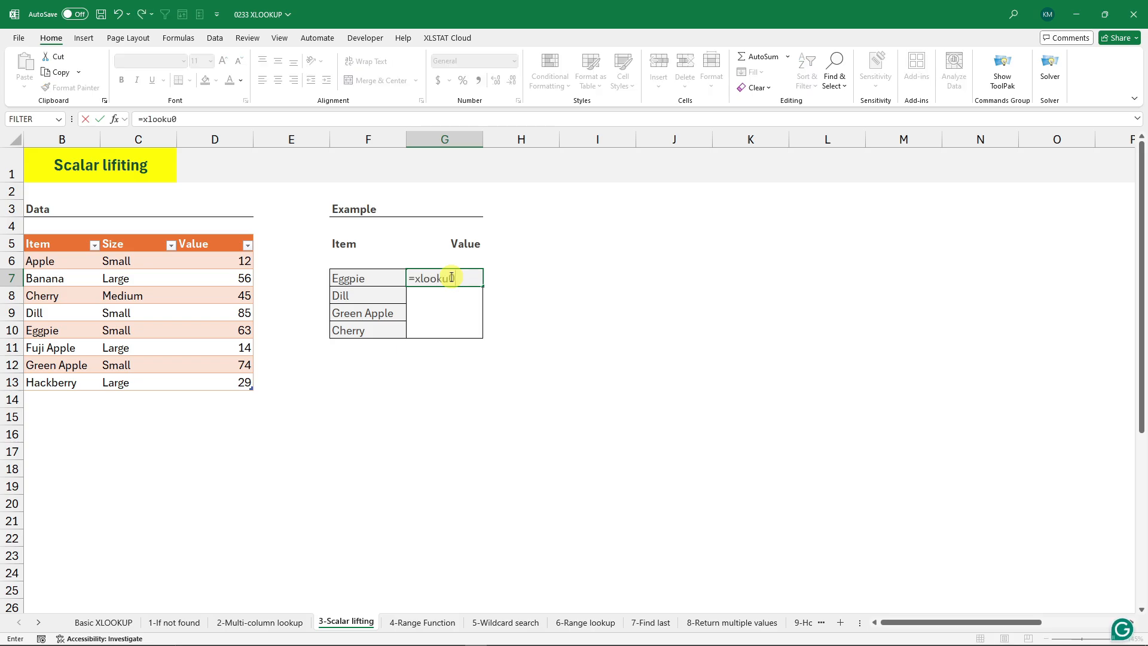
key("BackSpace")
type("p(")
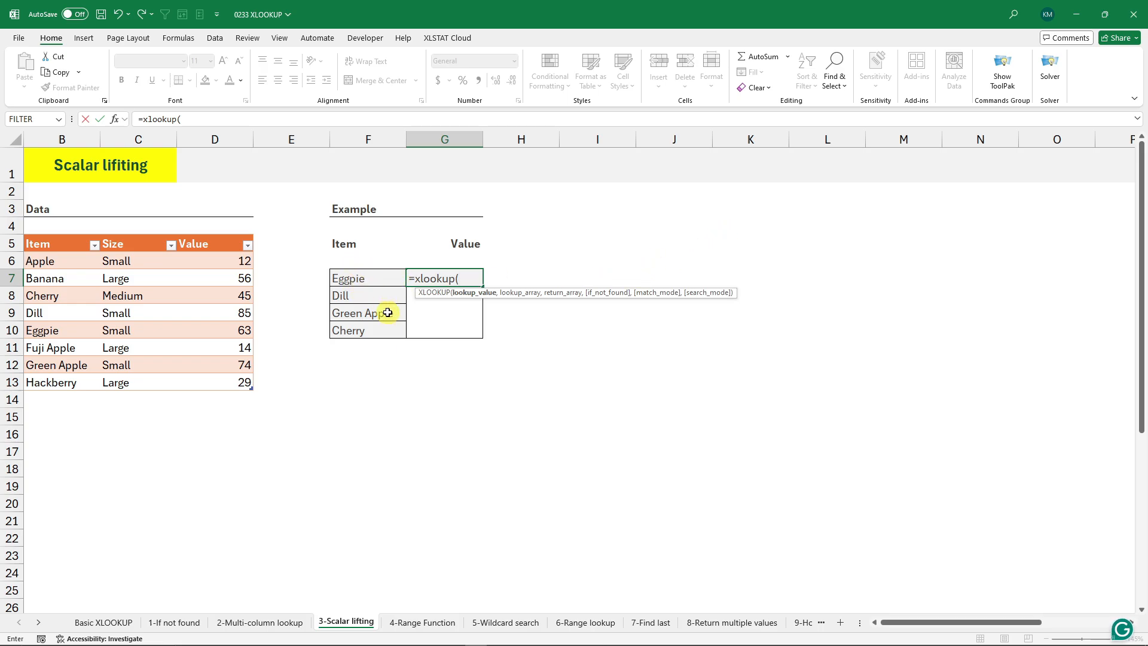
left_click_drag(364, 277, 418, 333)
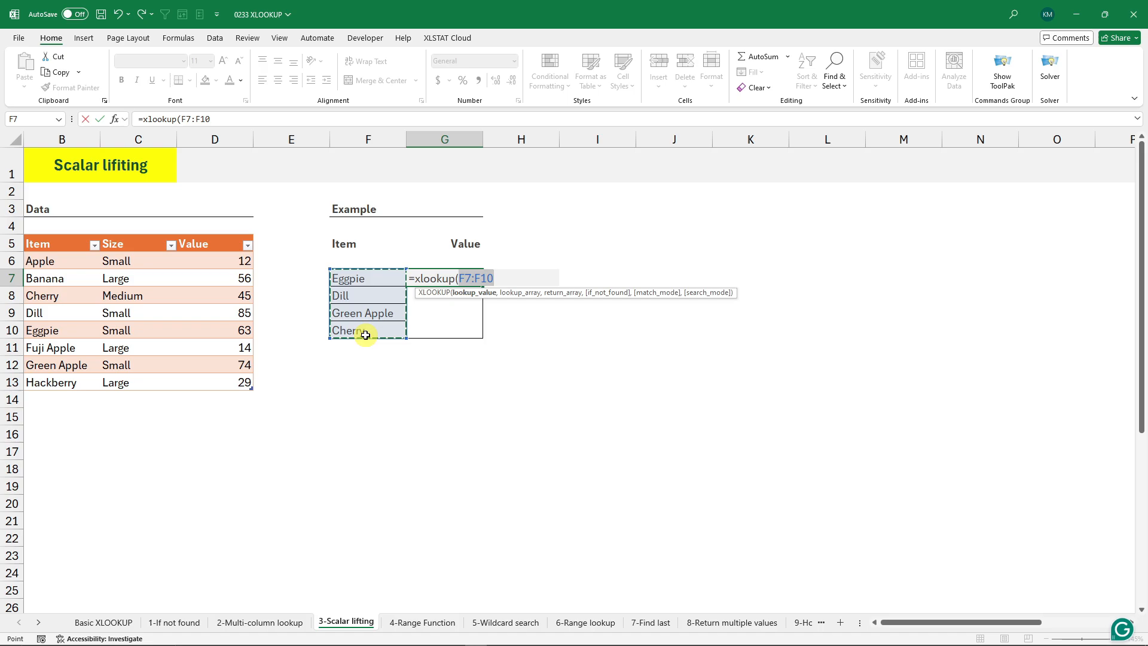
type(",")
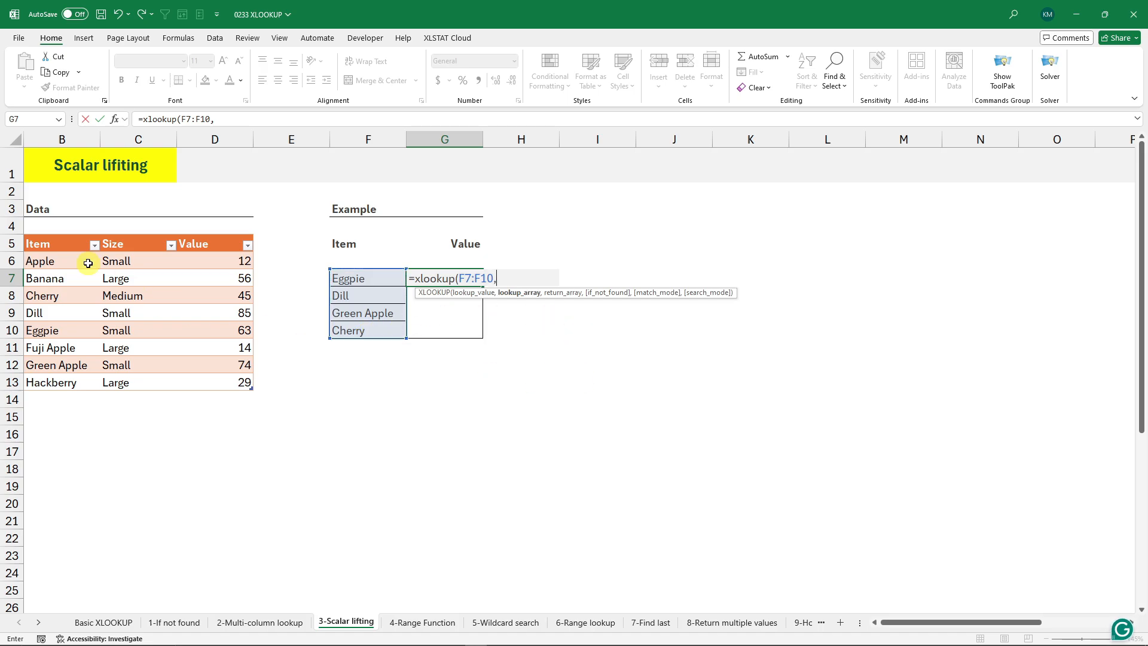
Complete the G7 formula with lookup array B6:B13 and return array D6:D13.
left_click(49, 234)
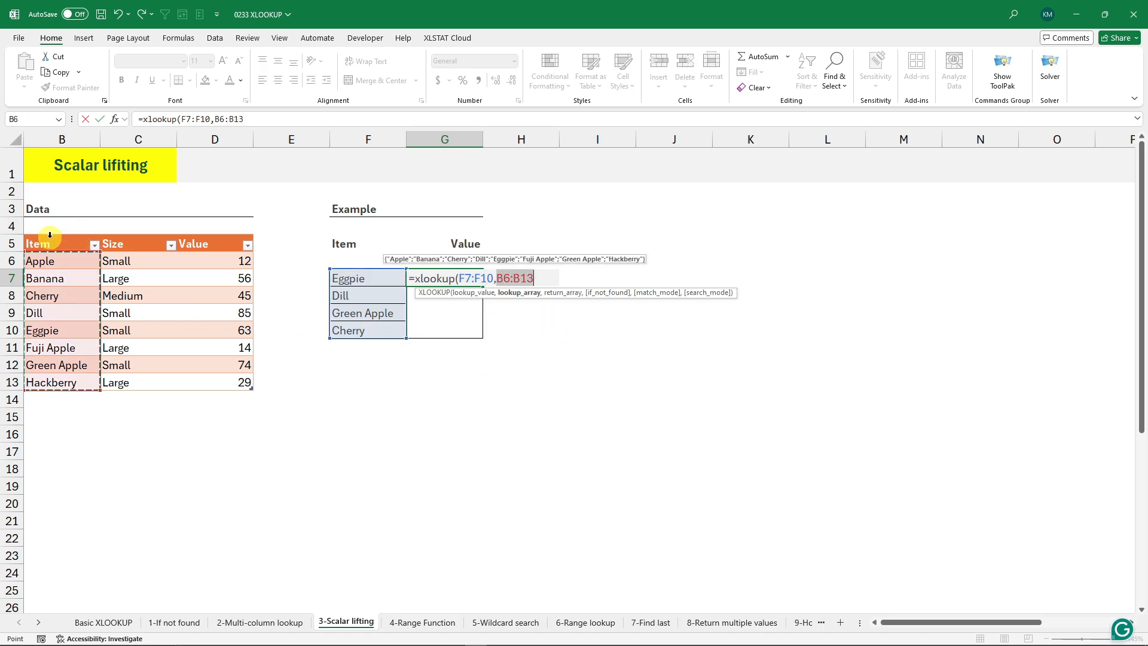
type(",")
left_click(210, 235)
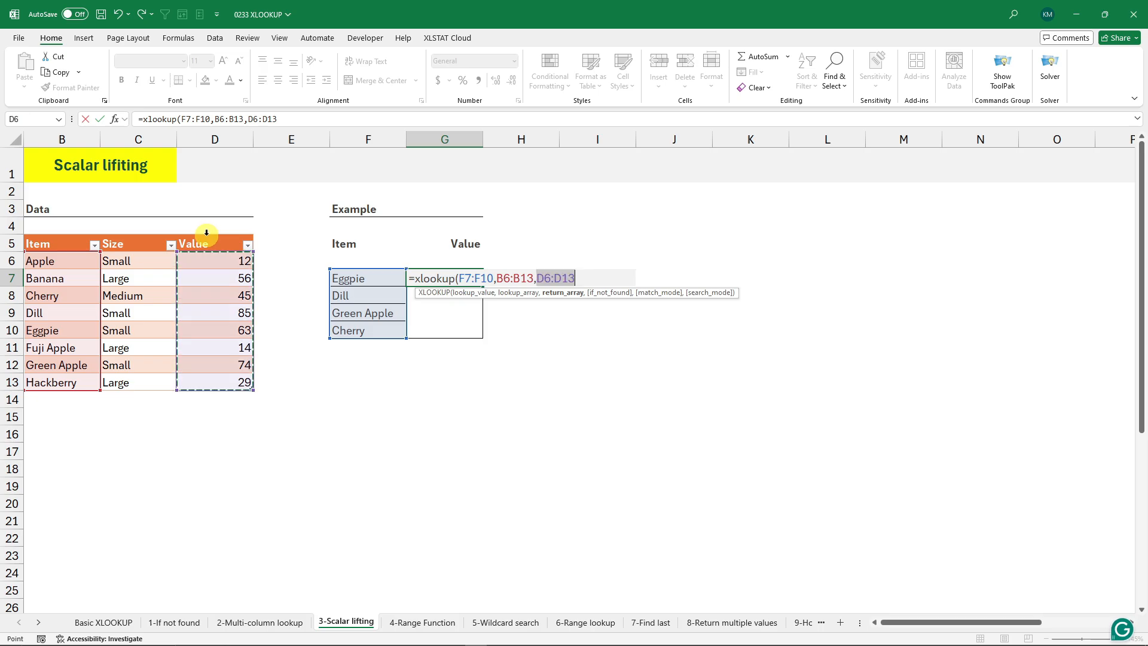
type(")")
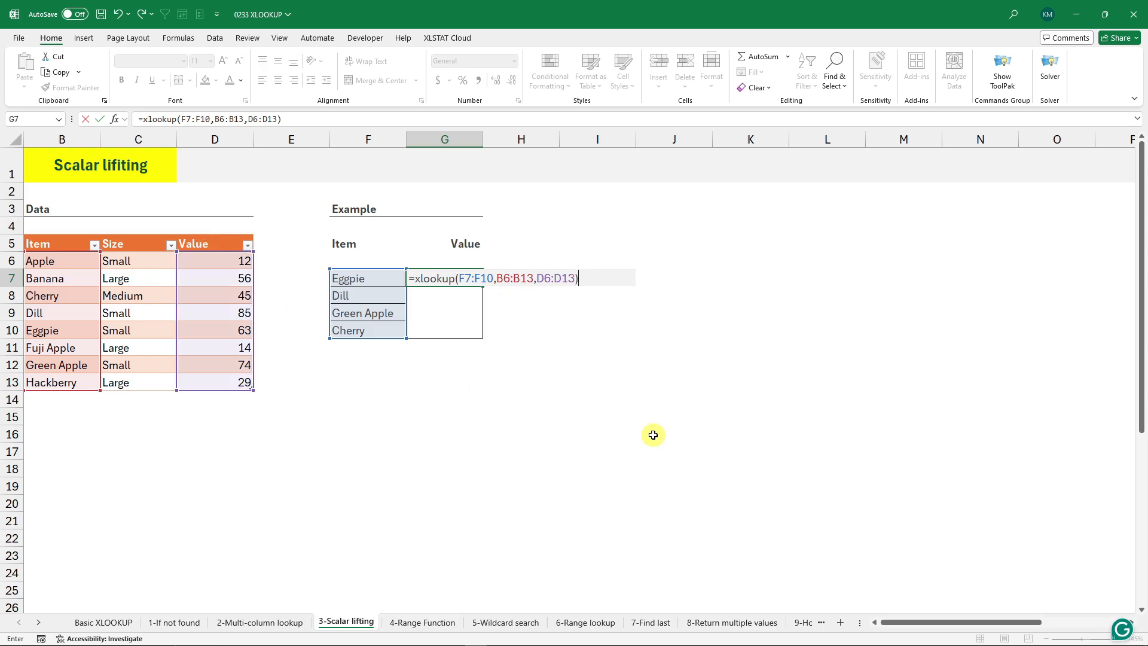
key("Return")
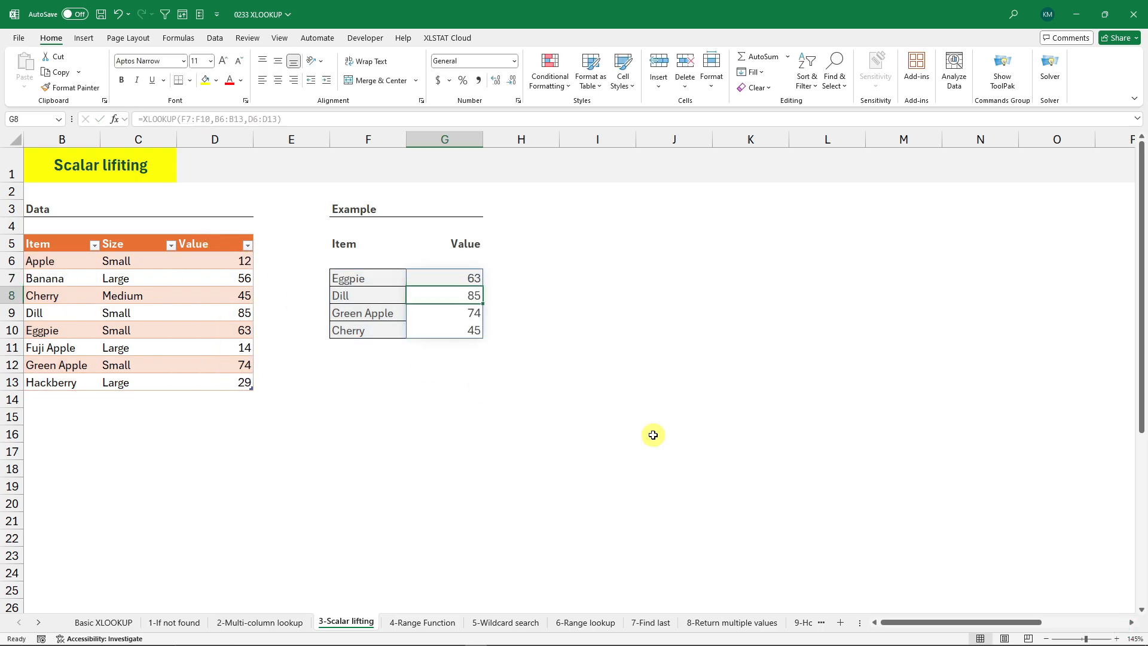
Replace the lookup item in F9 with Hackberry and check its value in G9.
left_click(379, 314)
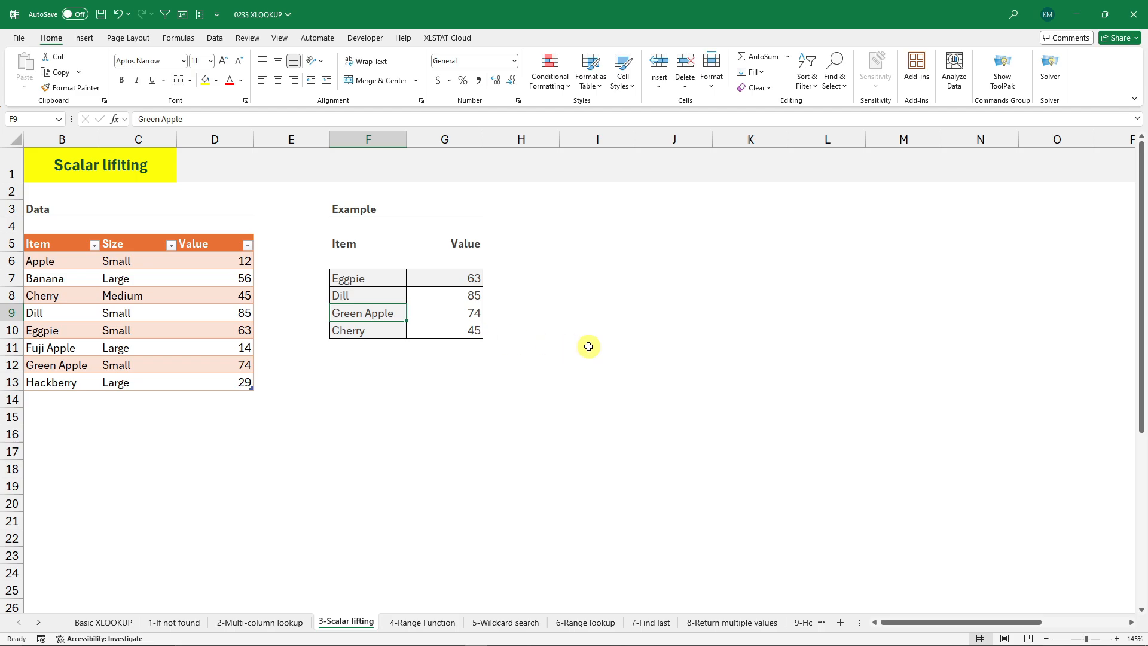
type("Hackberry")
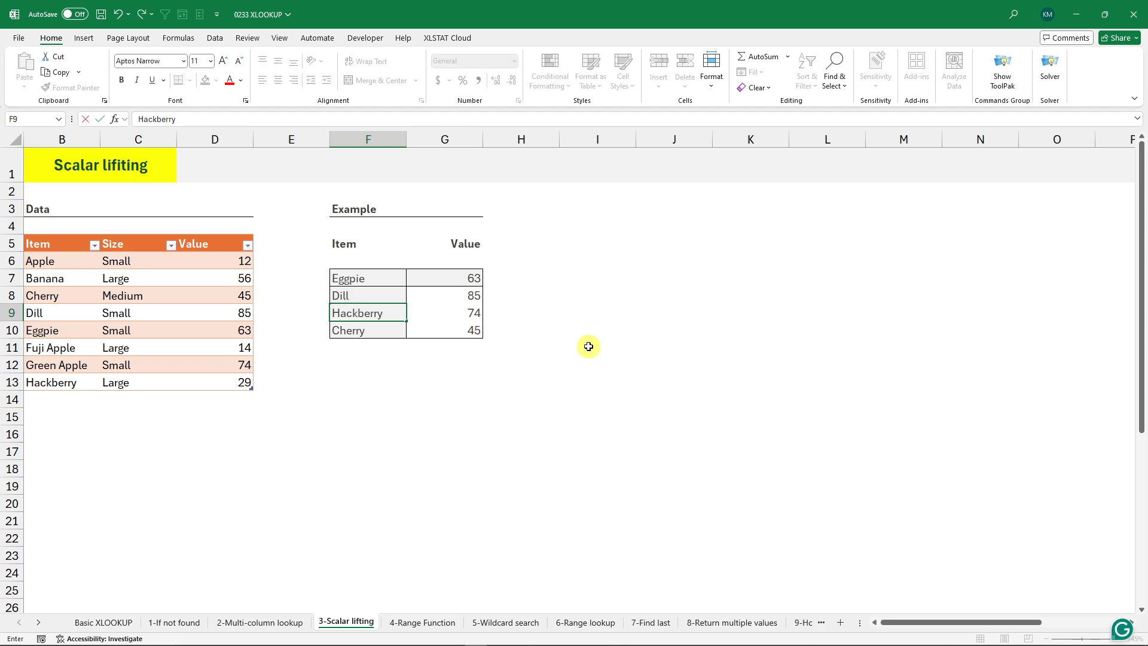
key("Return")
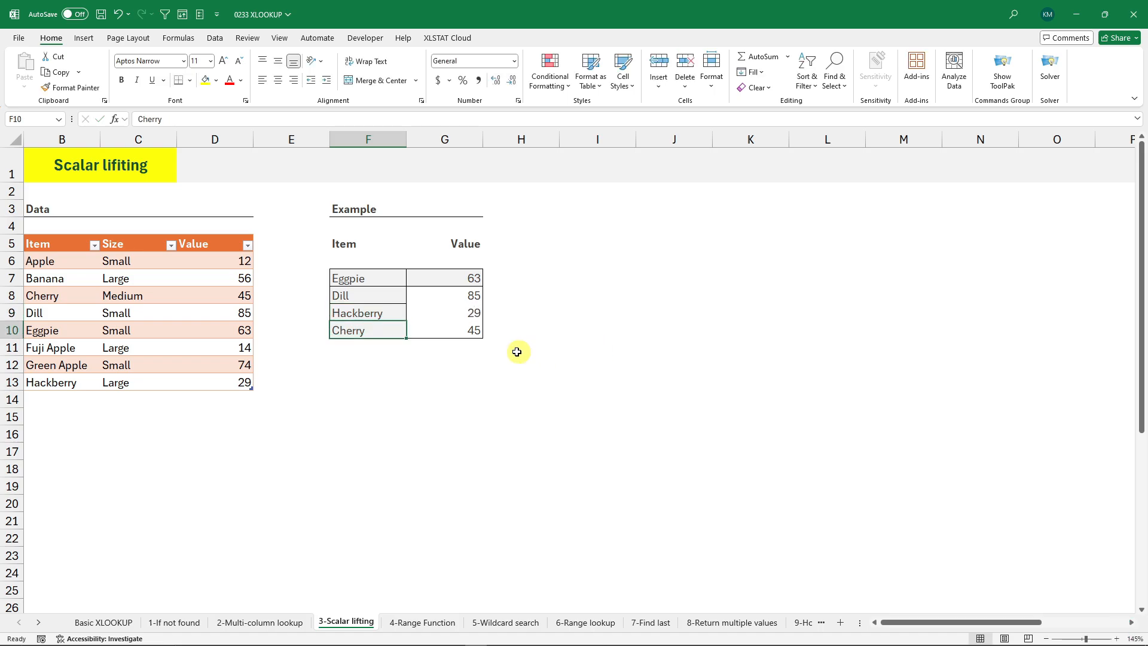
left_click(454, 317)
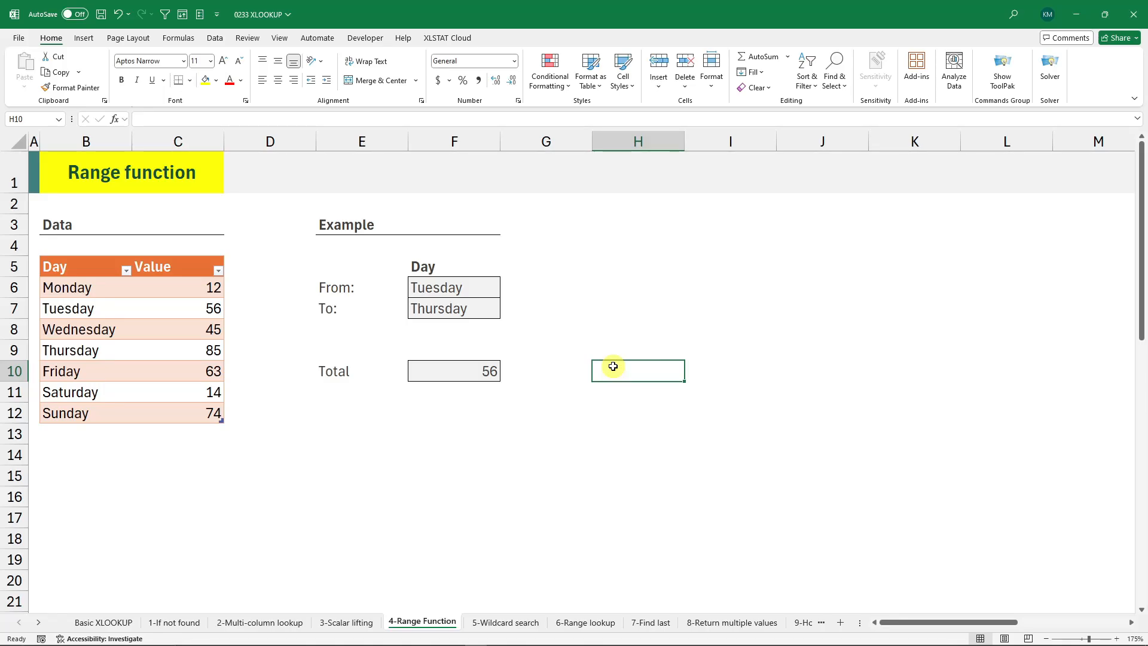
On the 4-Range Function sheet, examine the From and To days and compare the XLOOKUP formula in F10 with Tuesday's value in the table.
left_click(125, 170)
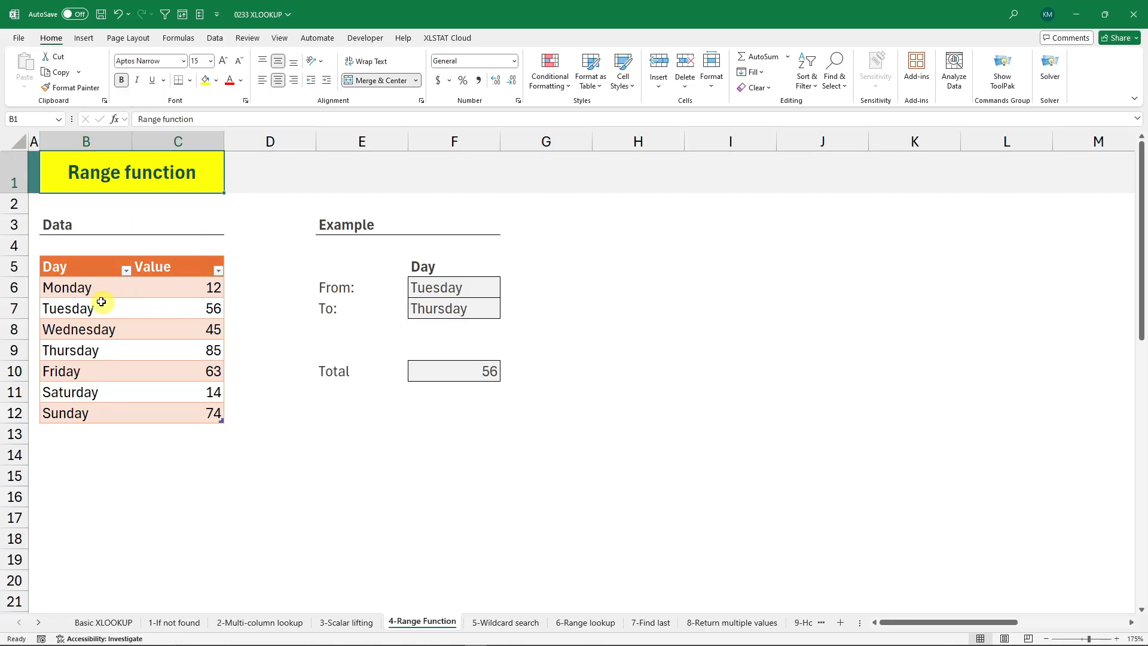
left_click(454, 288)
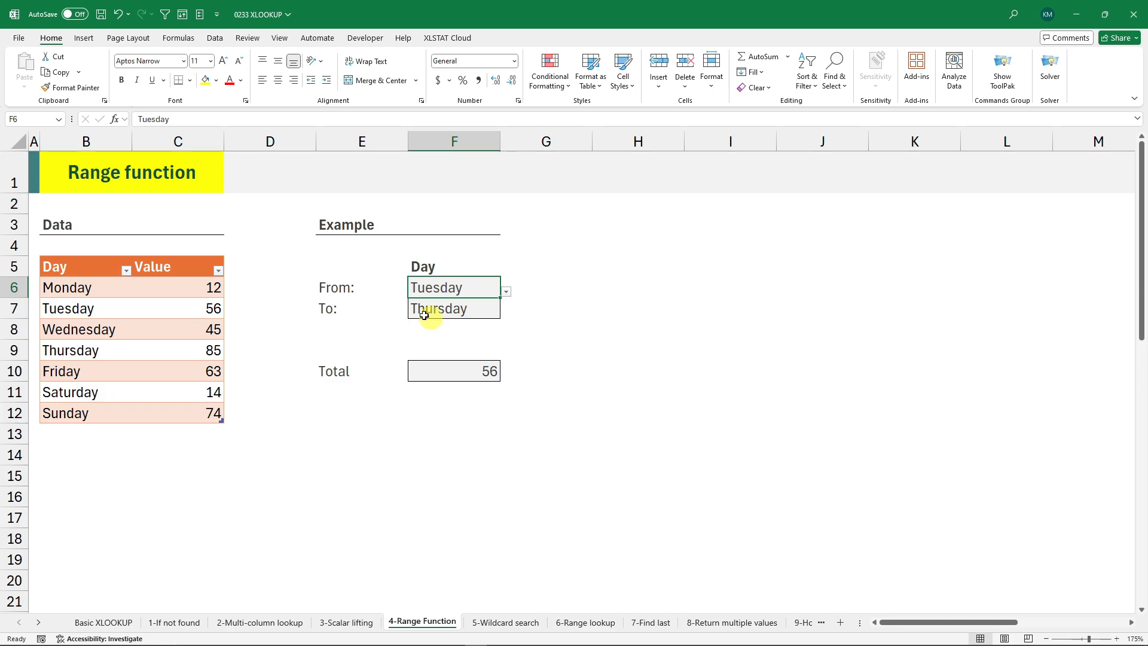
left_click(329, 289)
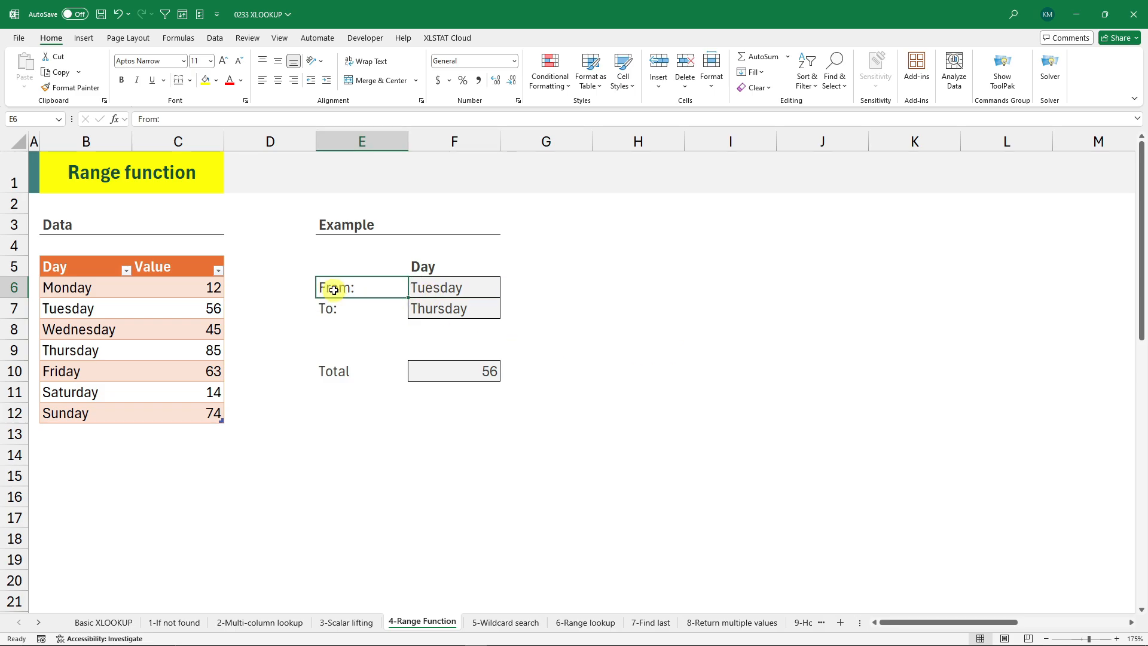
left_click(333, 308)
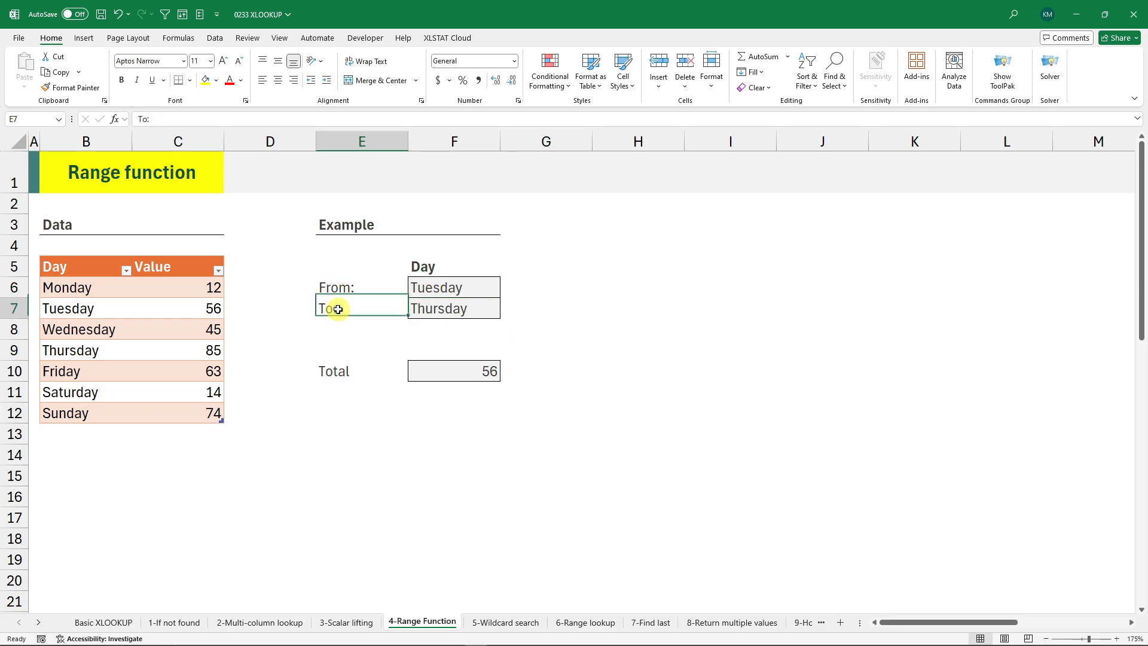
left_click(464, 370)
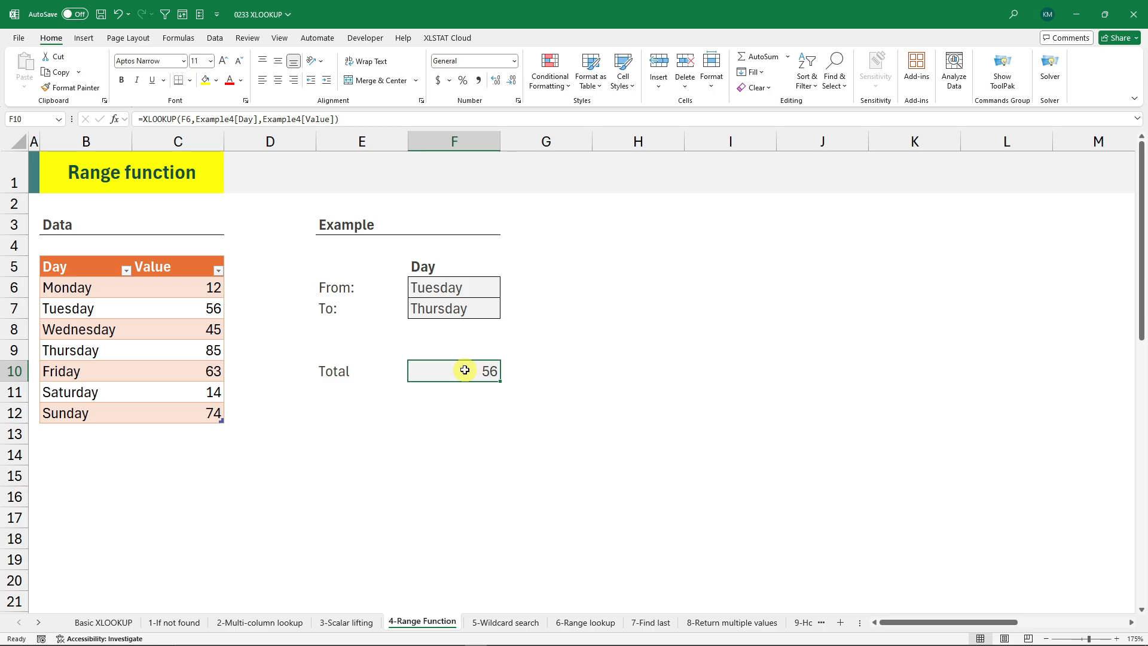
double_click(465, 370)
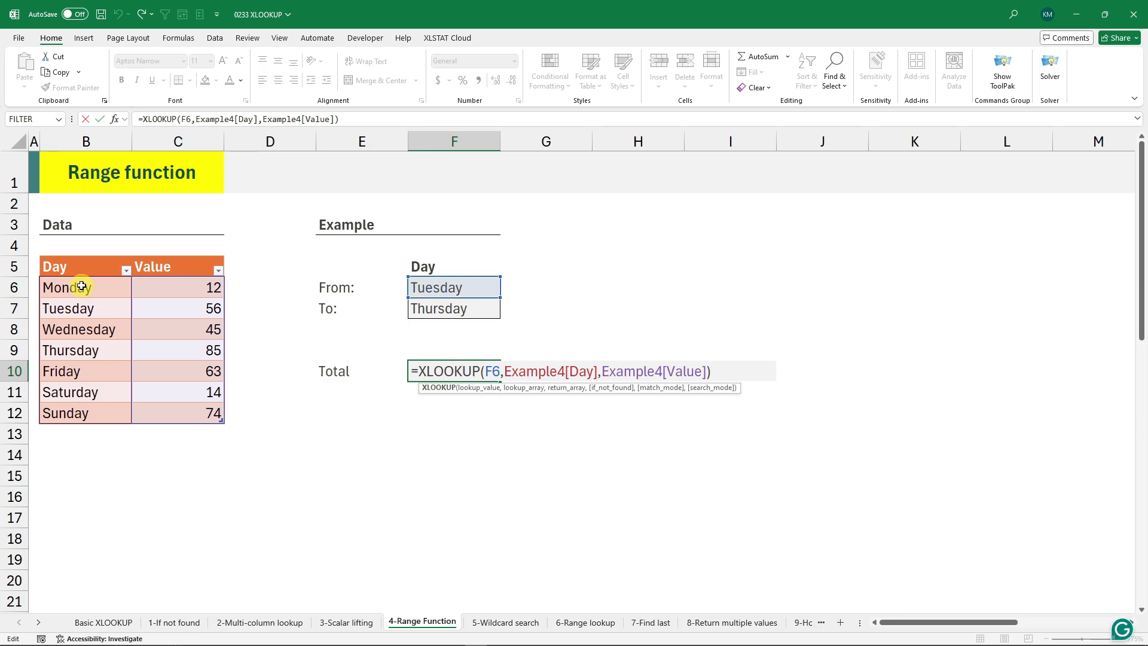
left_click(630, 330)
left_click(201, 314)
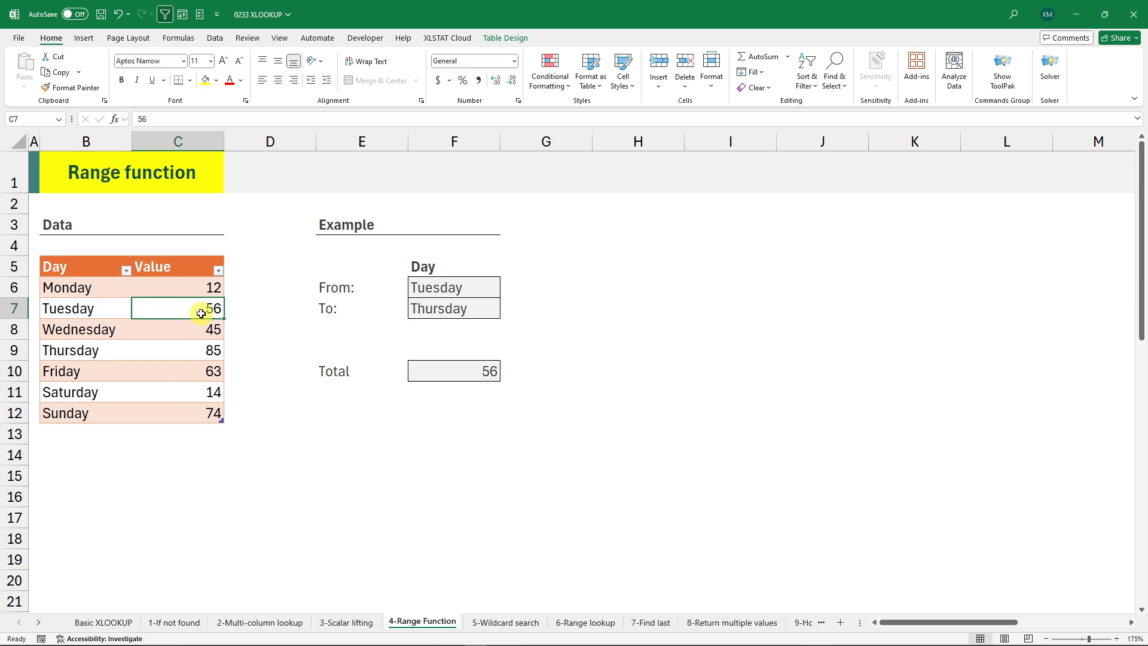
Wrap the XLOOKUP formula in F10 in a CELL function with the info type "address".
double_click(440, 360)
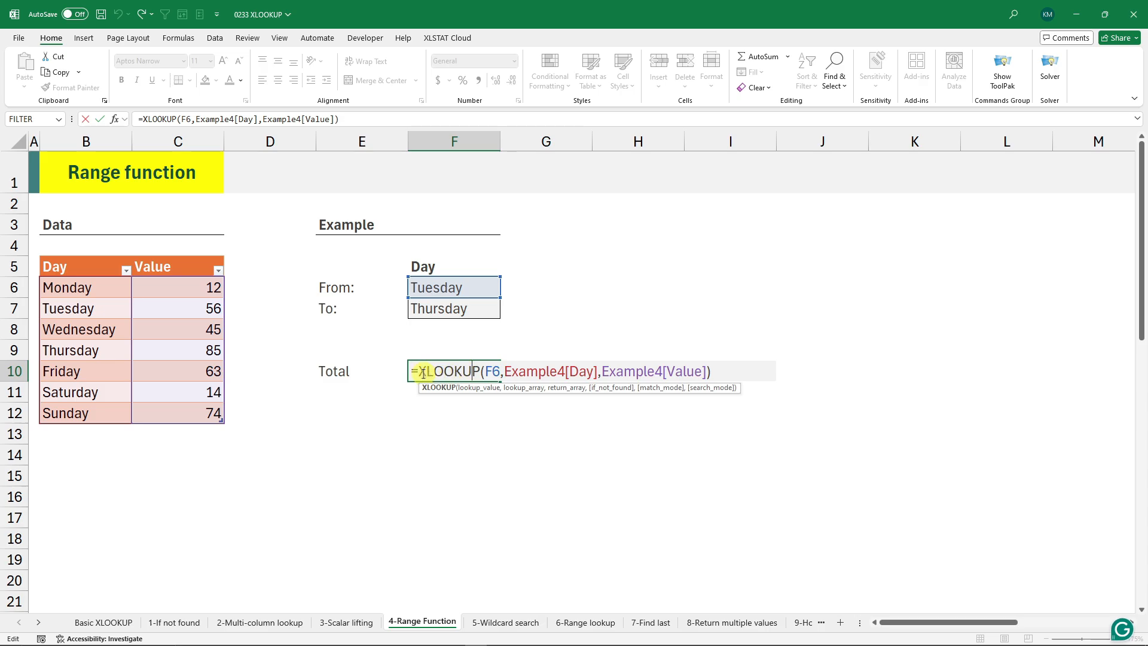
type("CELL")
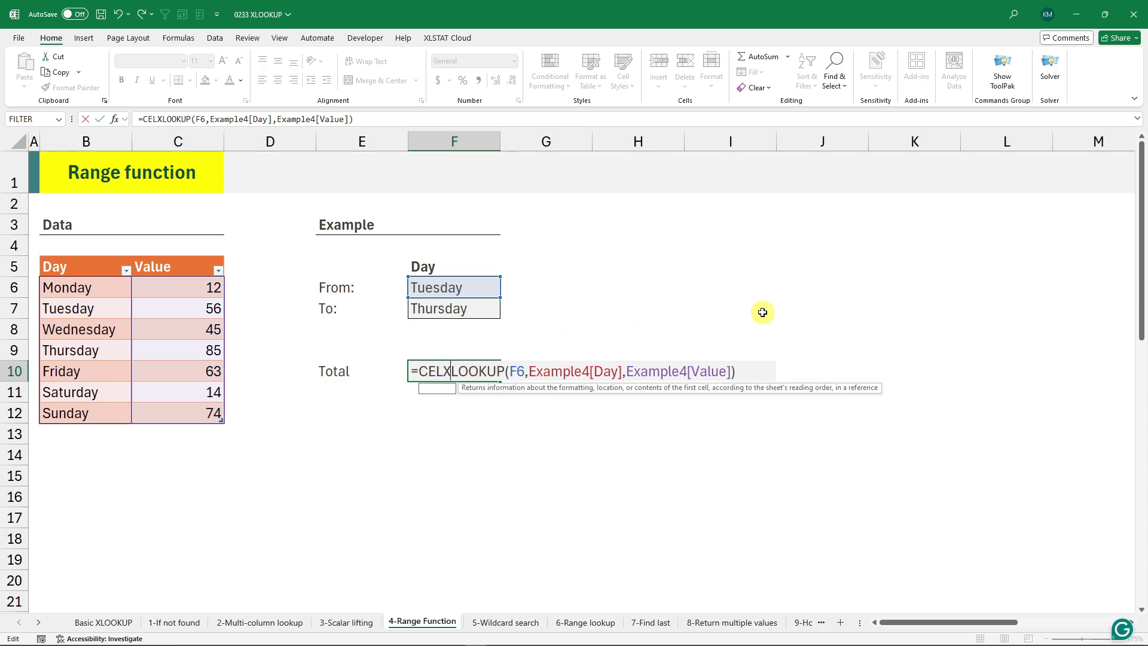
type("(")
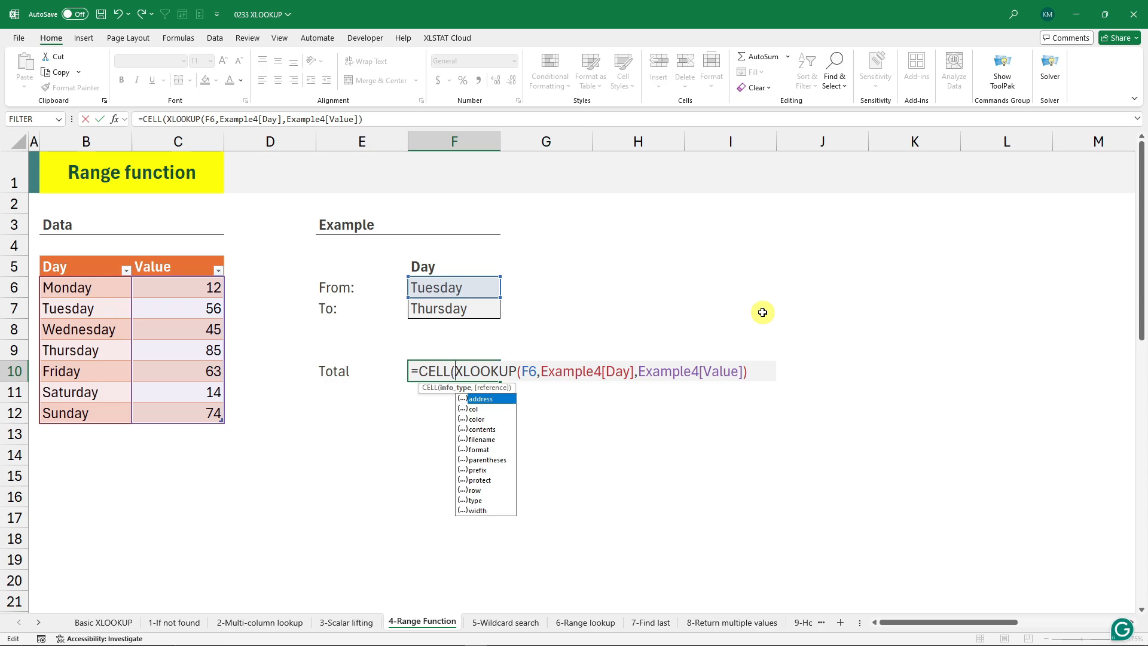
type("\"address")
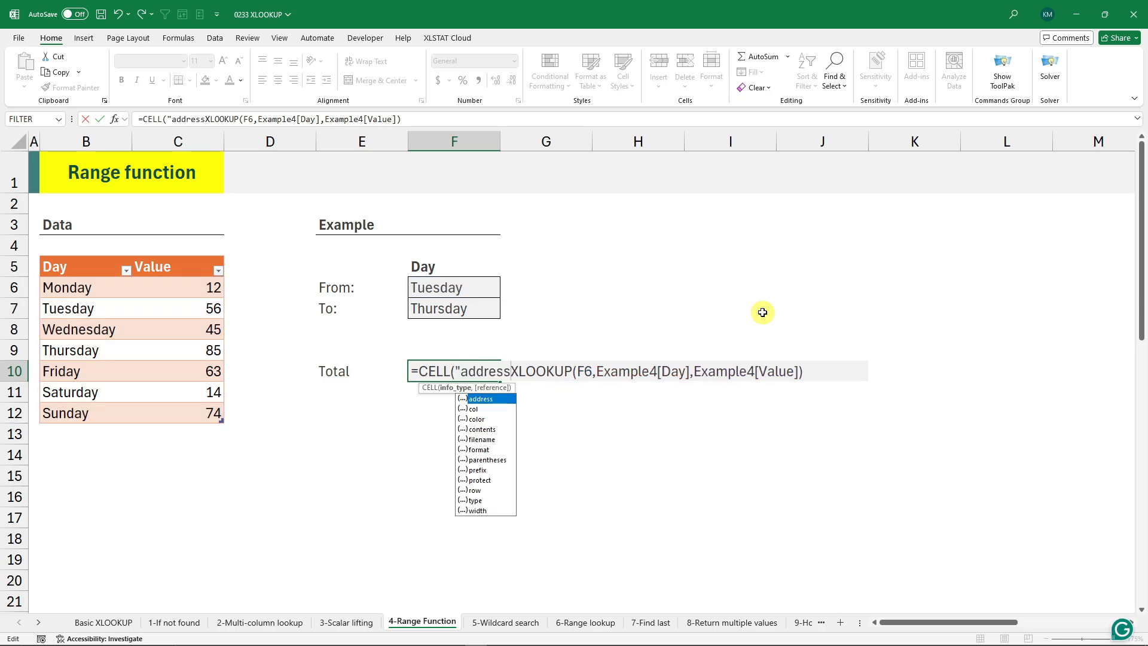
type("\"")
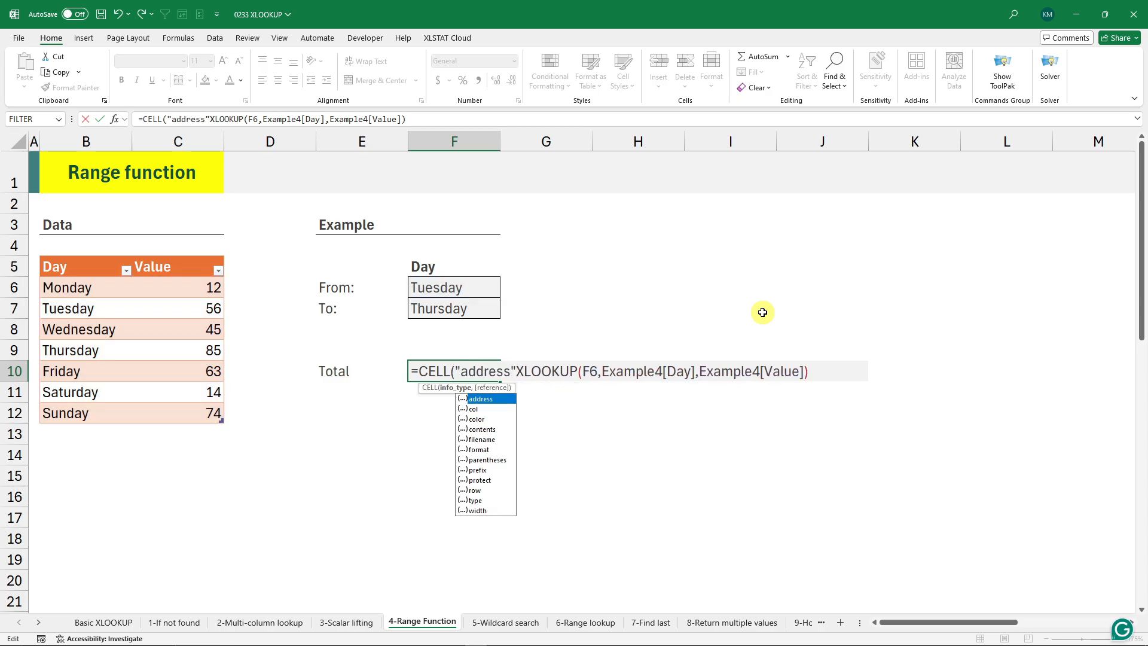
type(")")
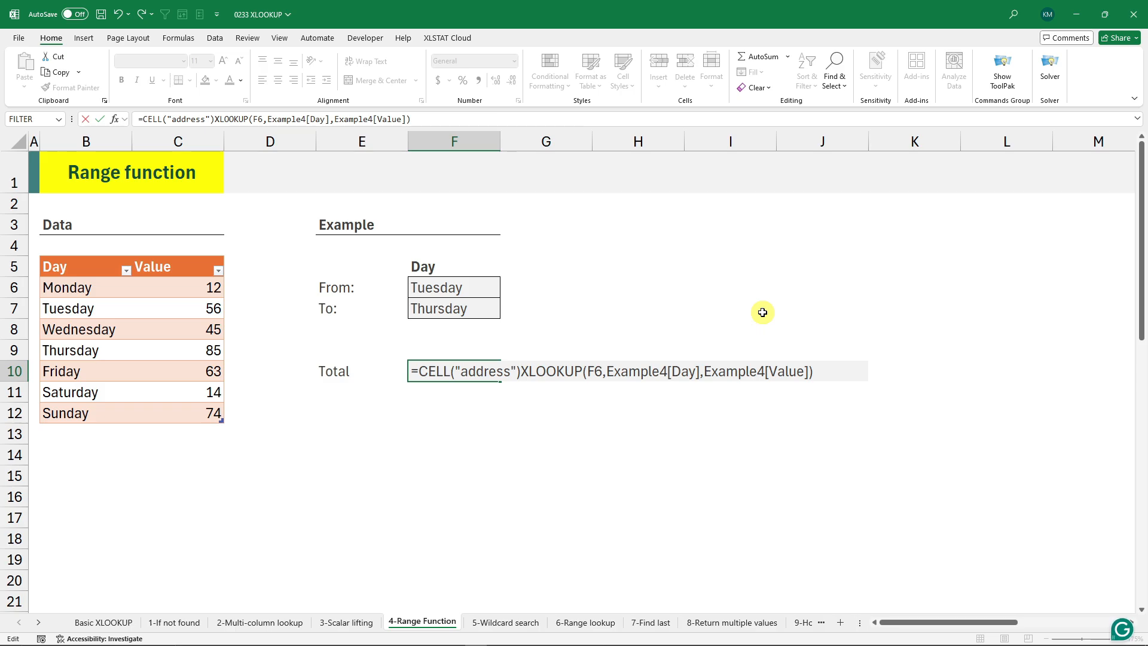
key("BackSpace")
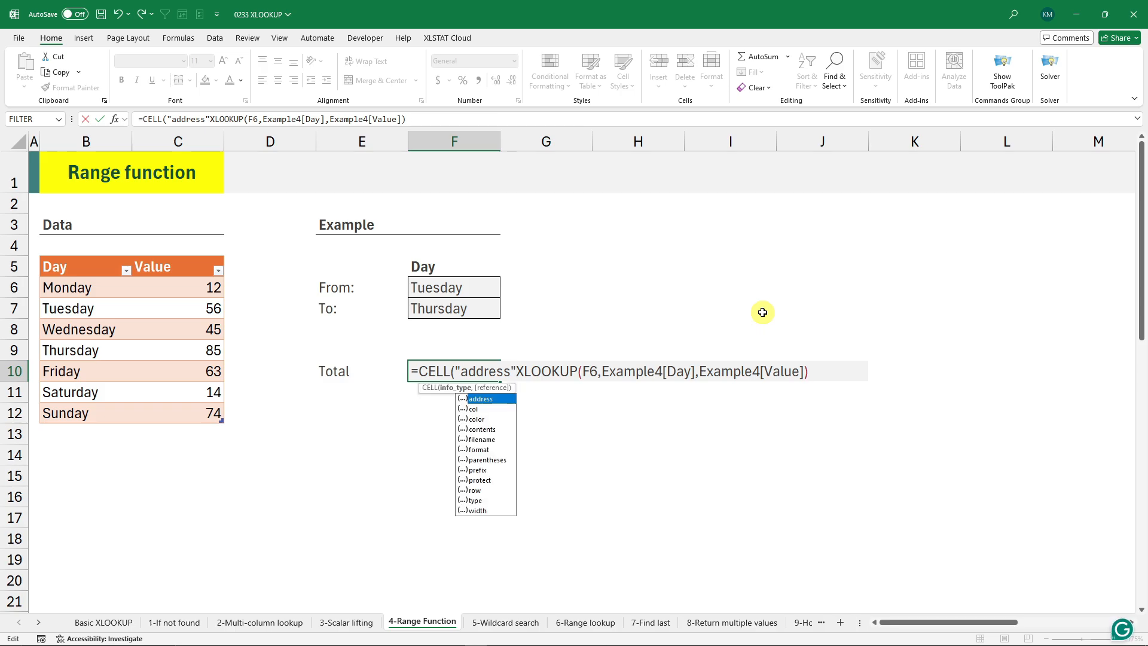
type(",")
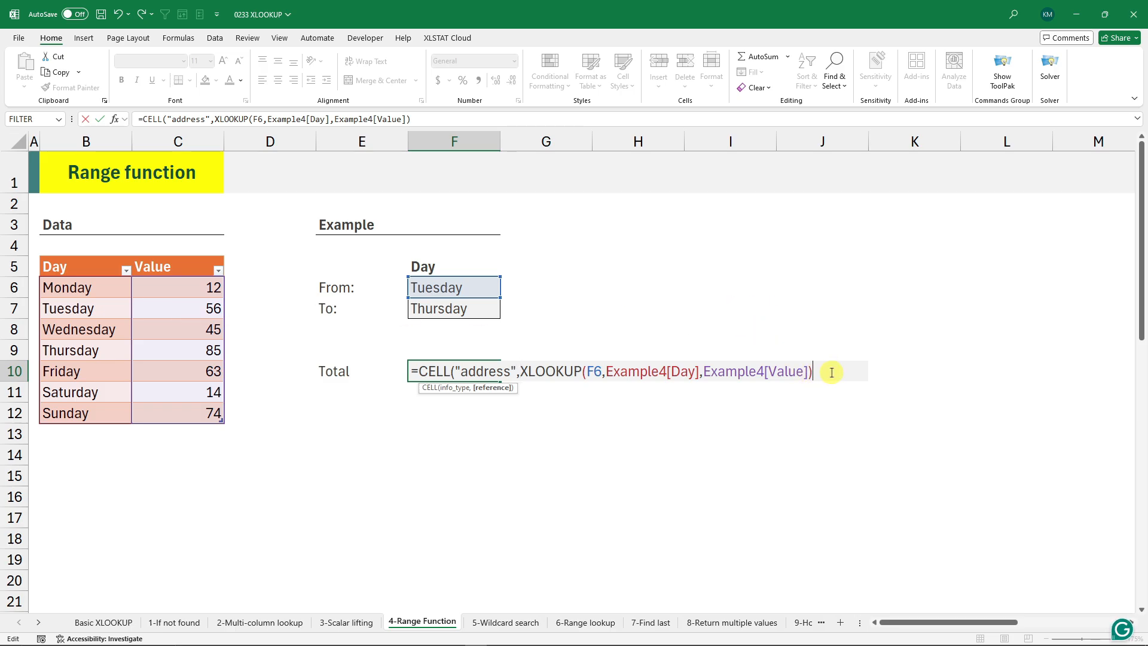
key("Return")
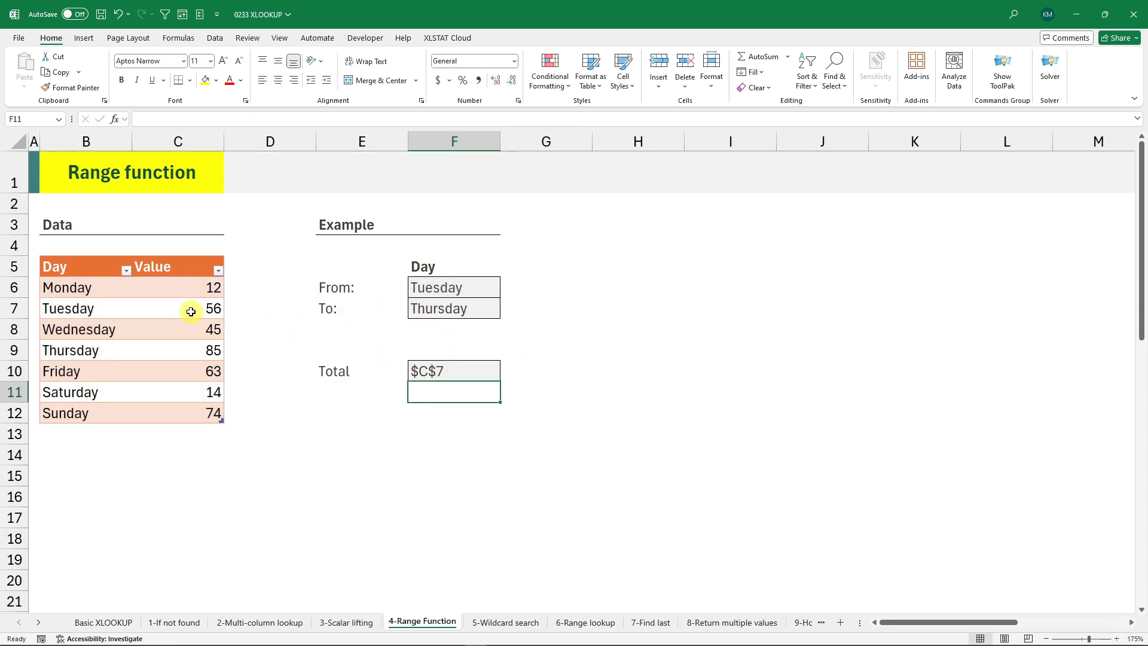
Check the cell address in F10 against the column and row of Tuesday's value in the table.
left_click(202, 141)
left_click(13, 308)
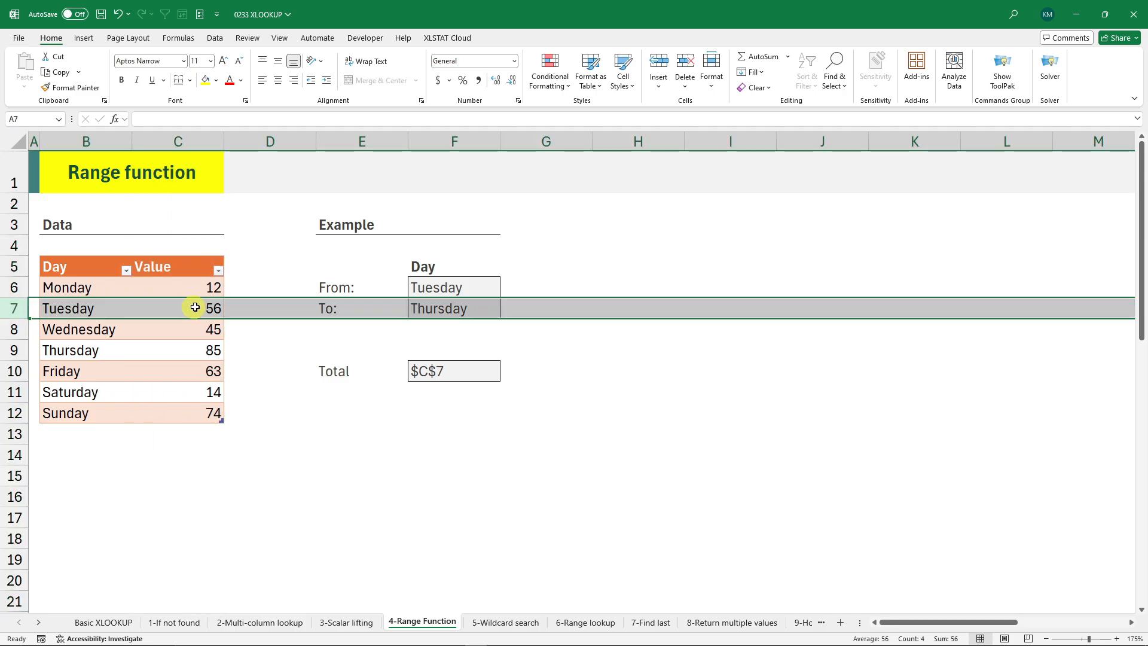
left_click(204, 308)
left_click(448, 371)
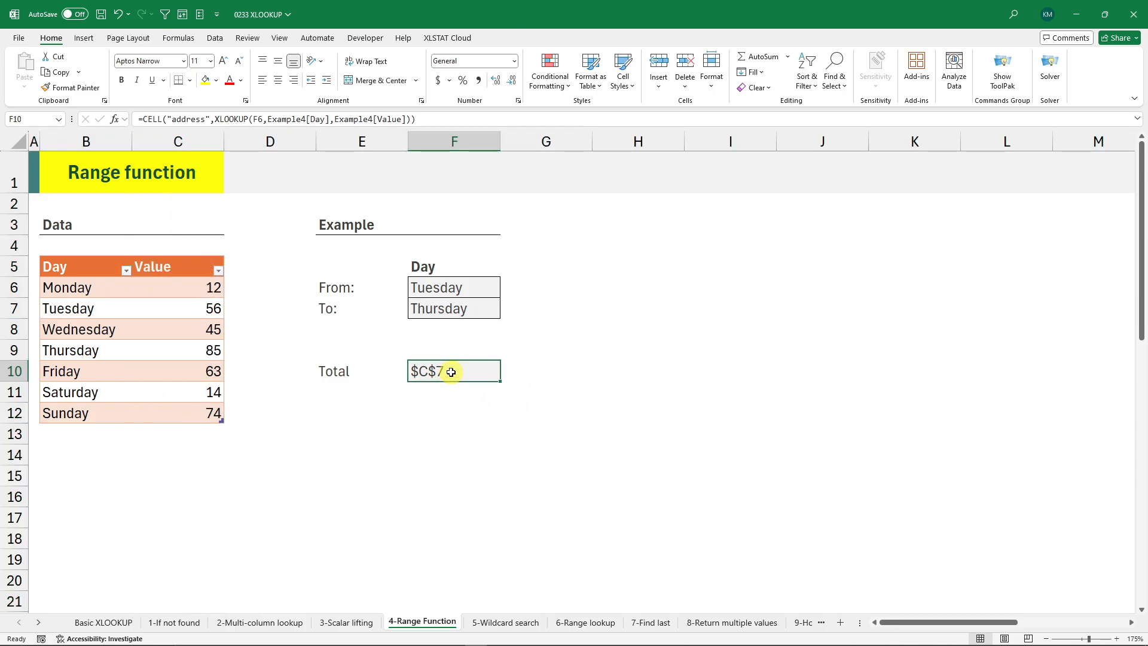
Review the CELL formula in F10 and the values for Tuesday, Wednesday and Thursday in C7:C9.
double_click(449, 371)
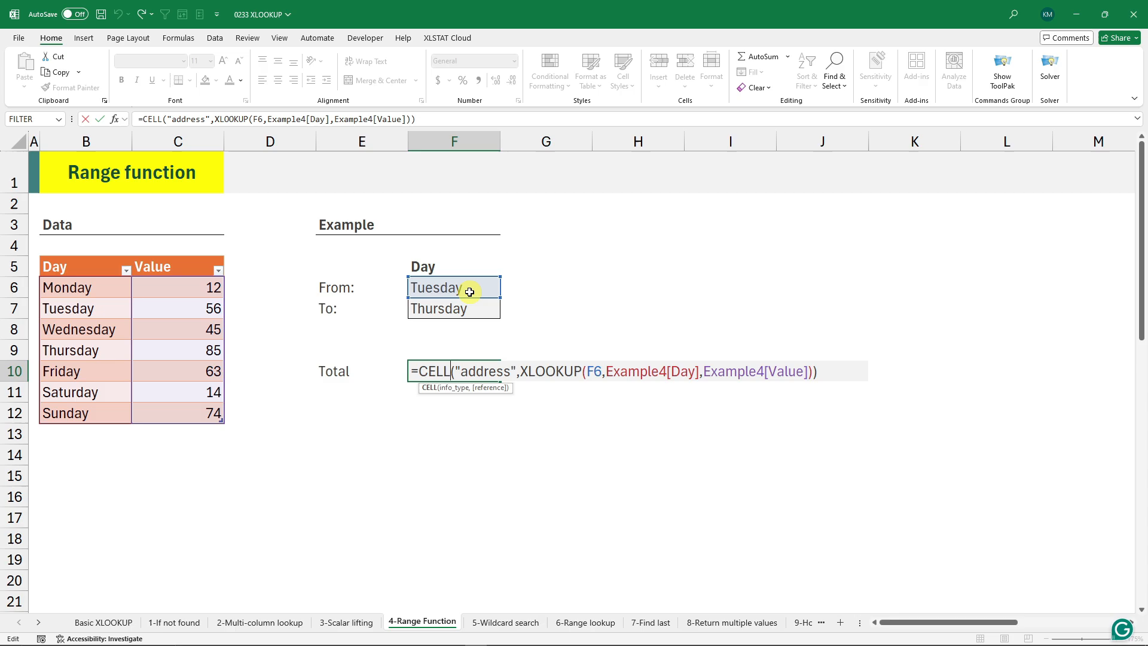
left_click(312, 393)
left_click(200, 310)
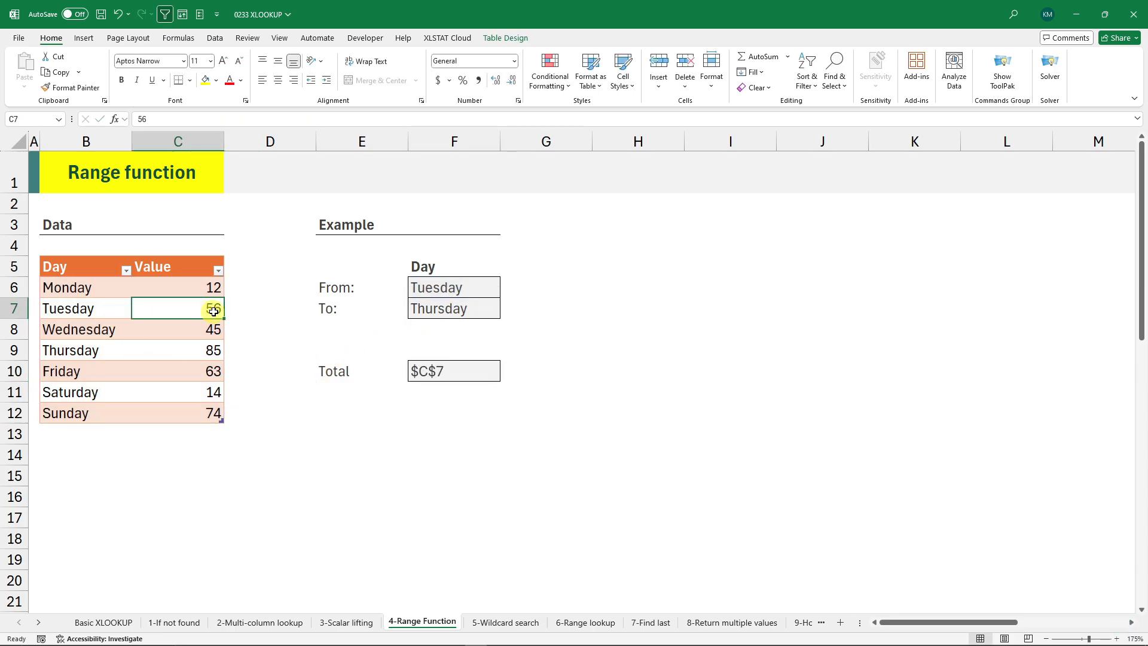
left_click(212, 328)
left_click(210, 350)
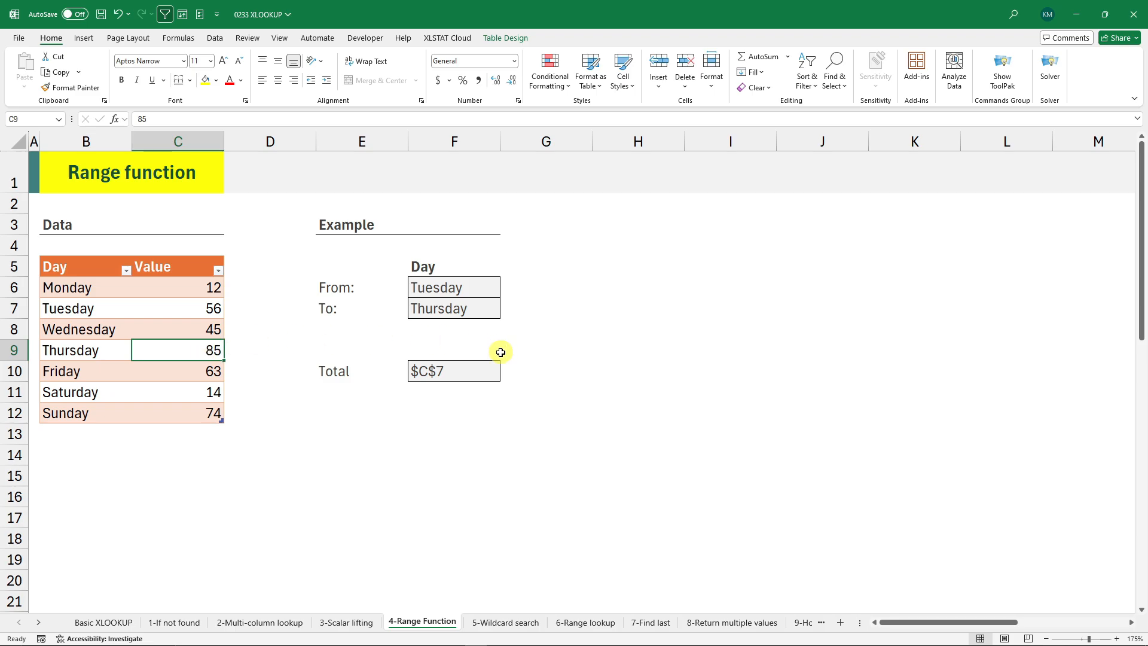
Replace the CELL "address" wrapper around the XLOOKUP formula in F10 with a SUM function.
left_click(477, 369)
double_click(474, 372)
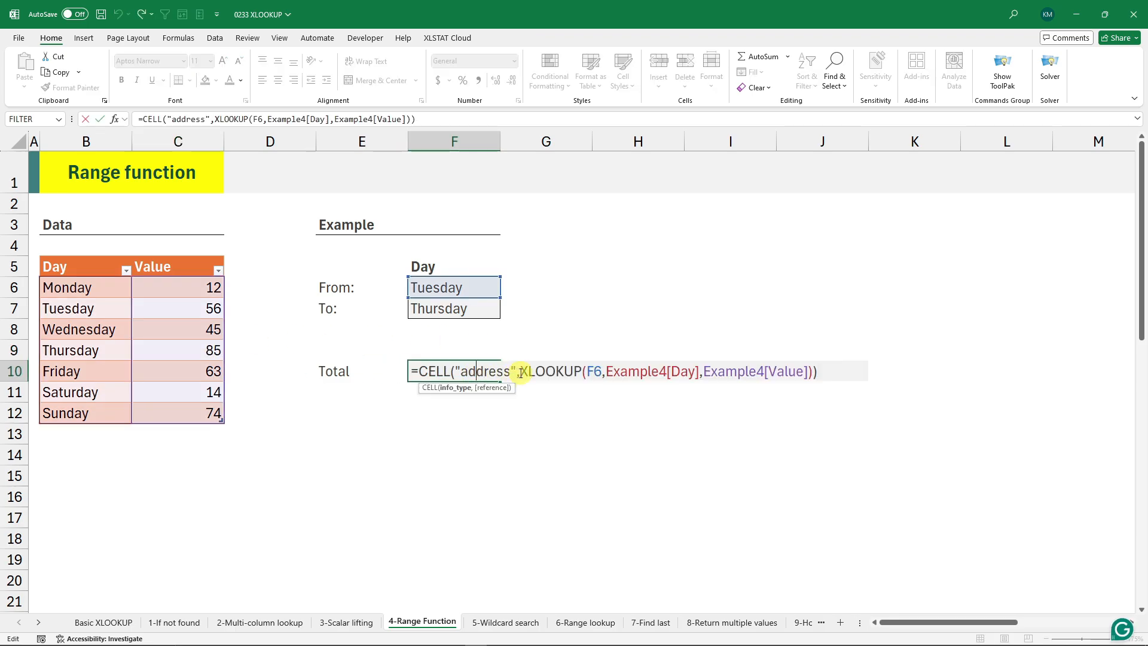
left_click_drag(521, 372, 414, 371)
key("Delete")
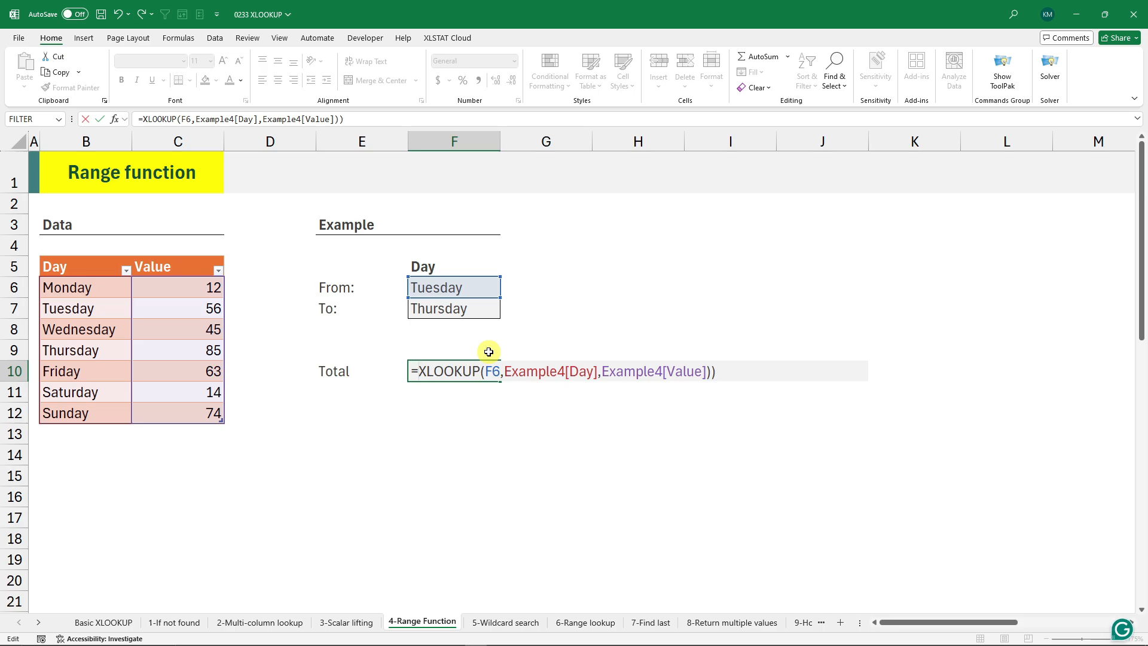
type("SUM")
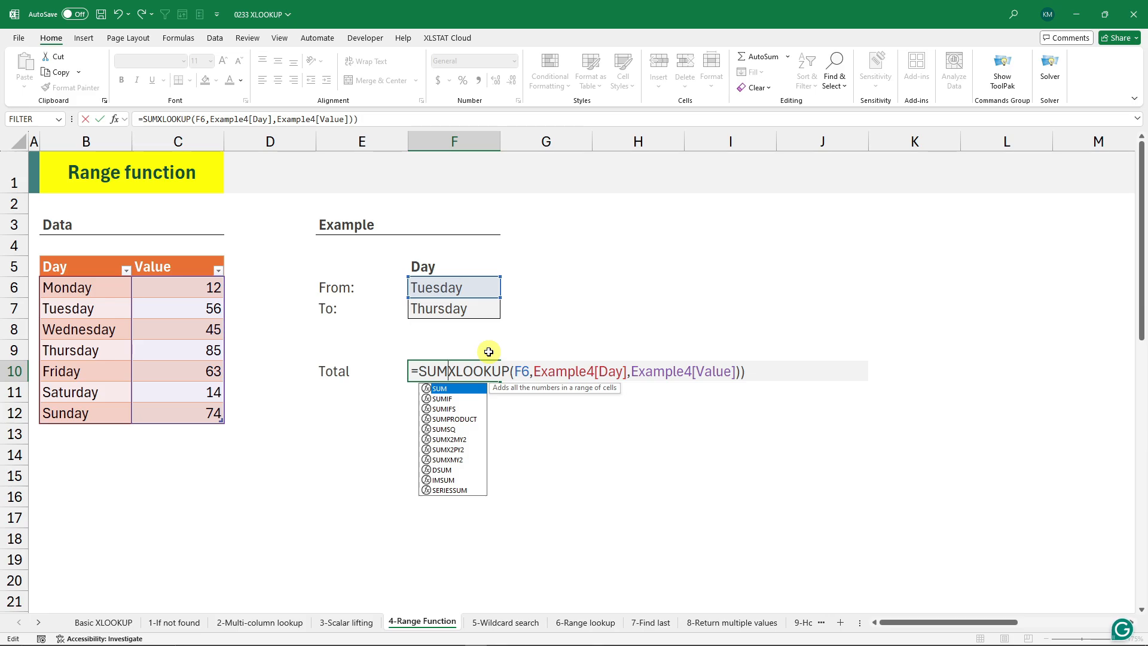
type("(")
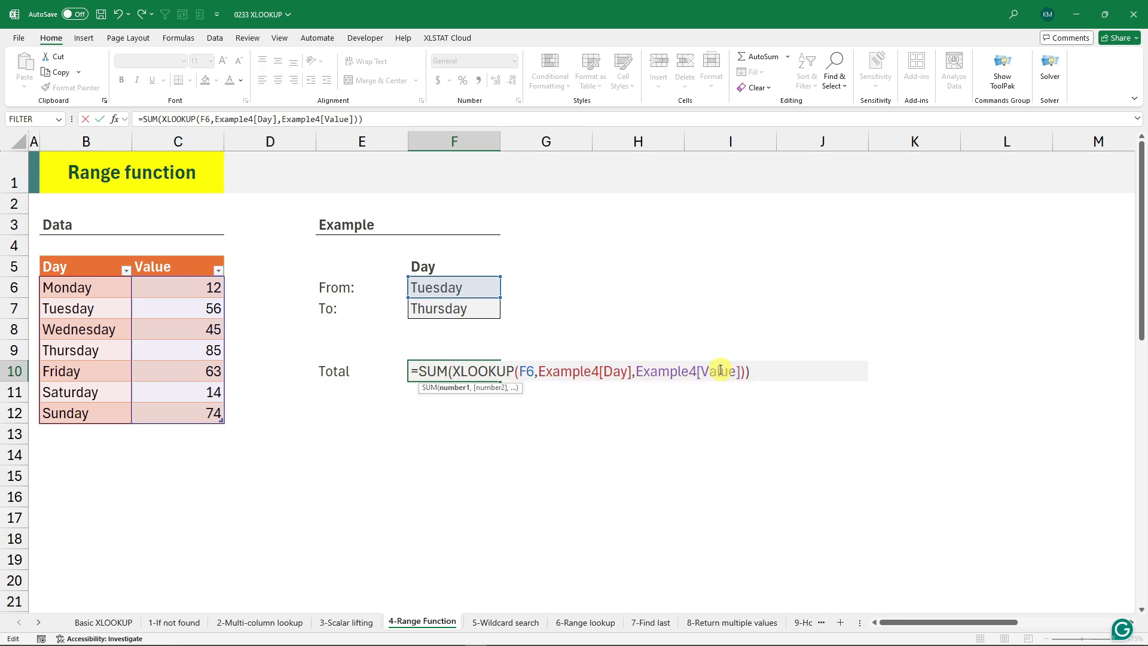
Add a colon range operator after the first XLOOKUP inside F10's SUM and start a second XLOOKUP.
left_click(741, 371)
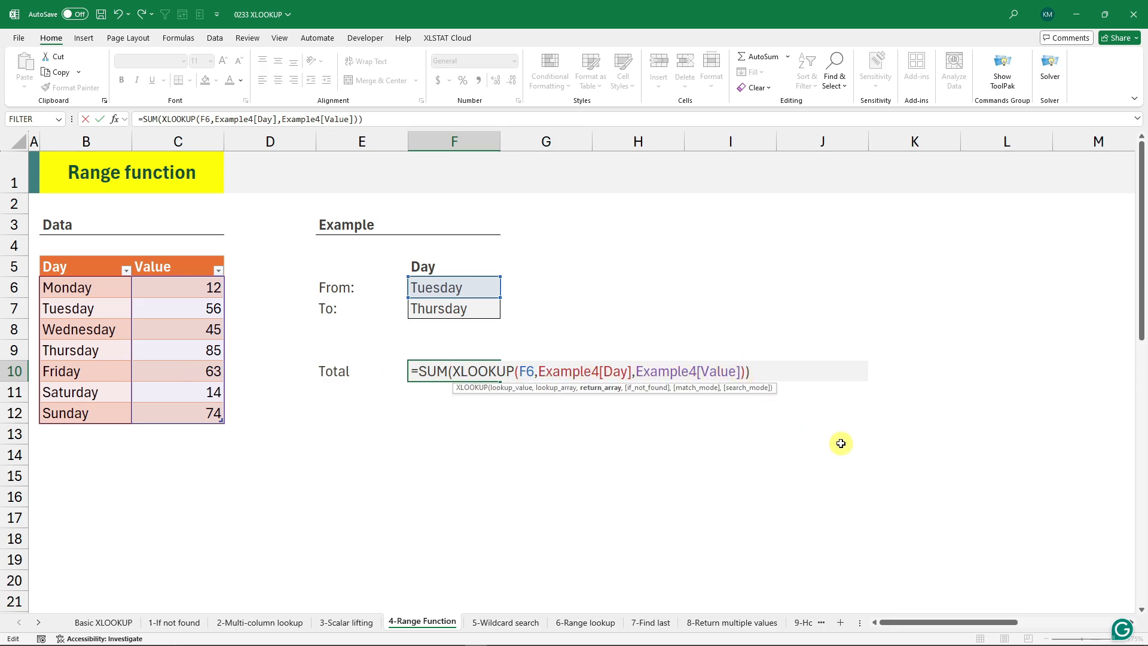
type(":")
type("x")
key("BackSpace")
type("Xlookuip")
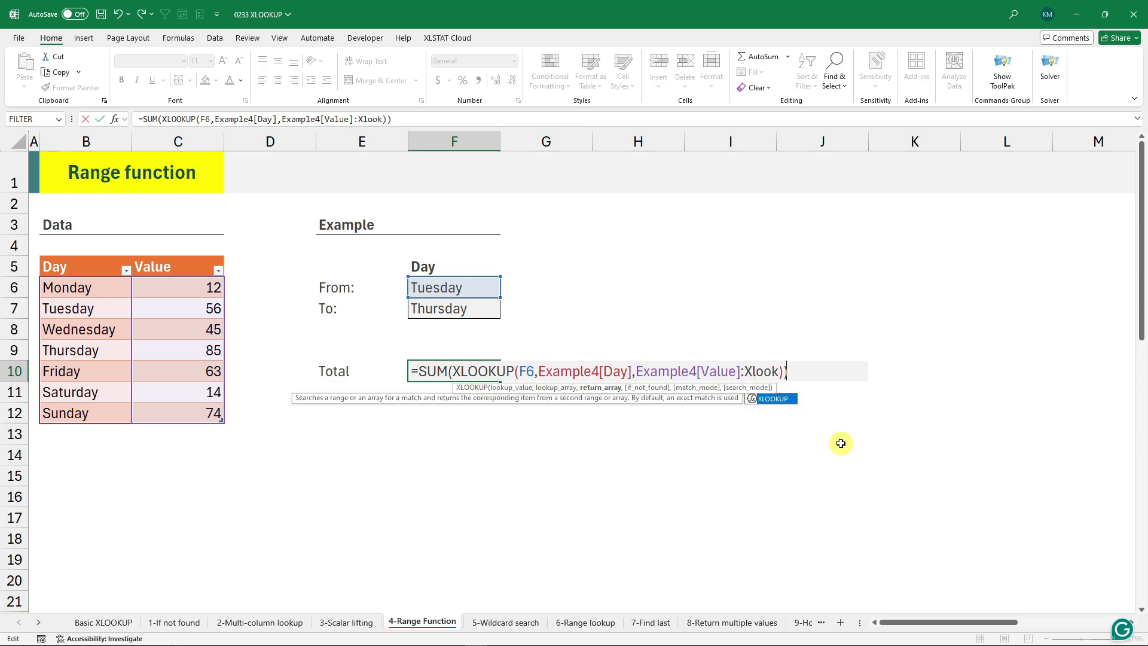
key("BackSpace")
key("BackSpace")
type("p")
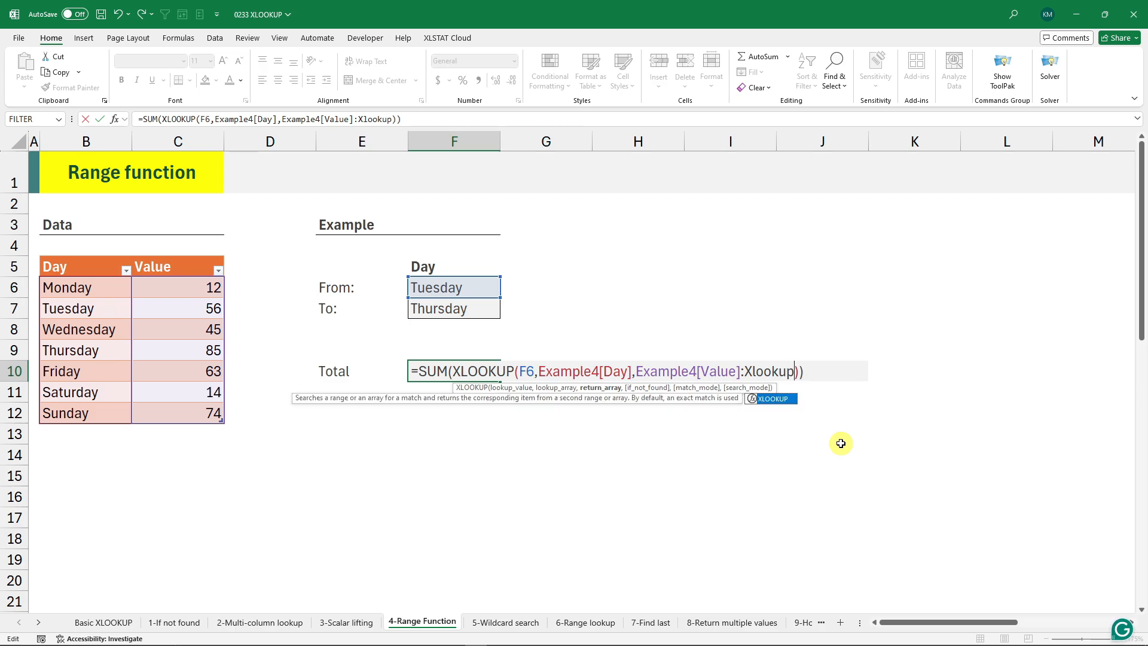
type("(")
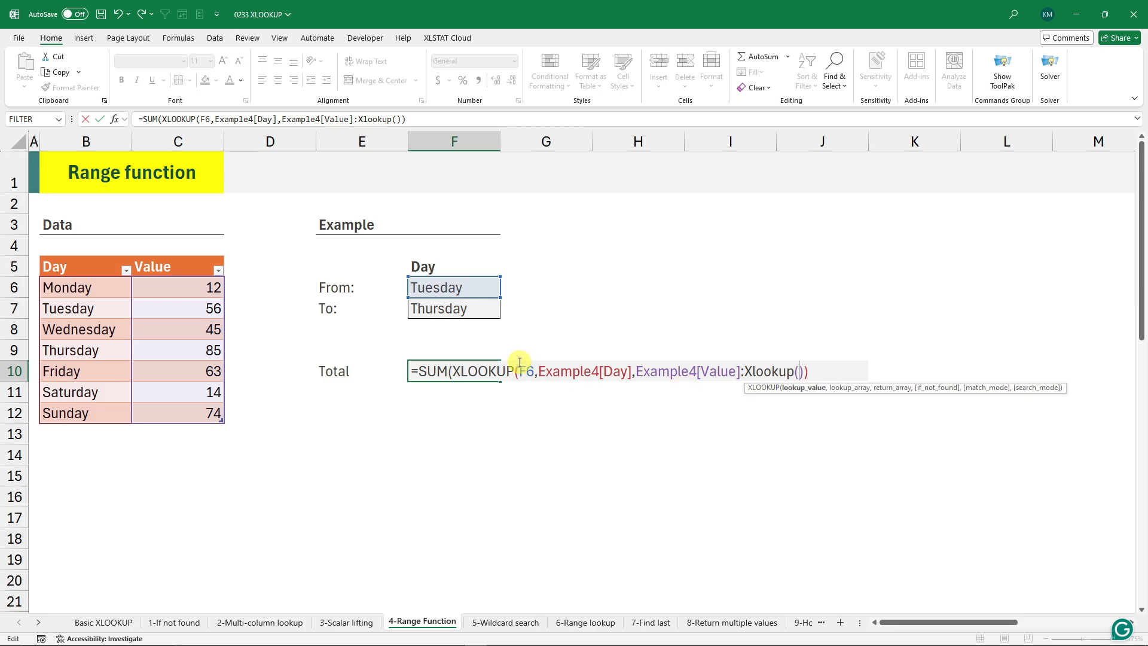
Complete the second XLOOKUP in F10 with lookup value F7, lookup array B6:B12 and return array C6:C12, and enter the formula.
left_click(455, 310)
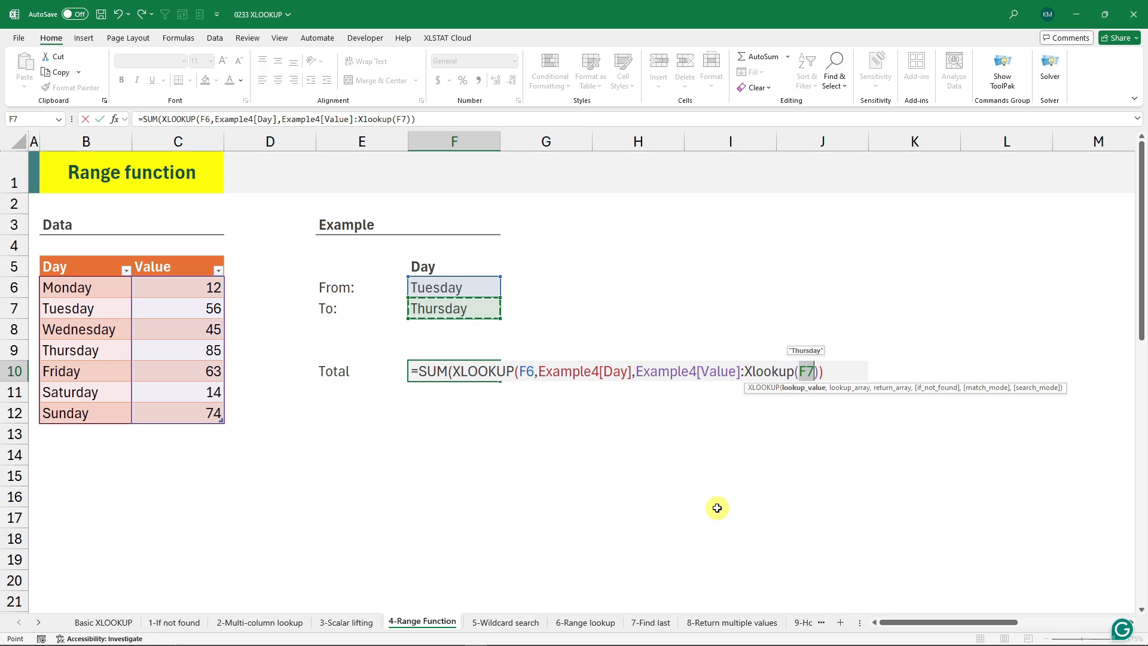
type(",")
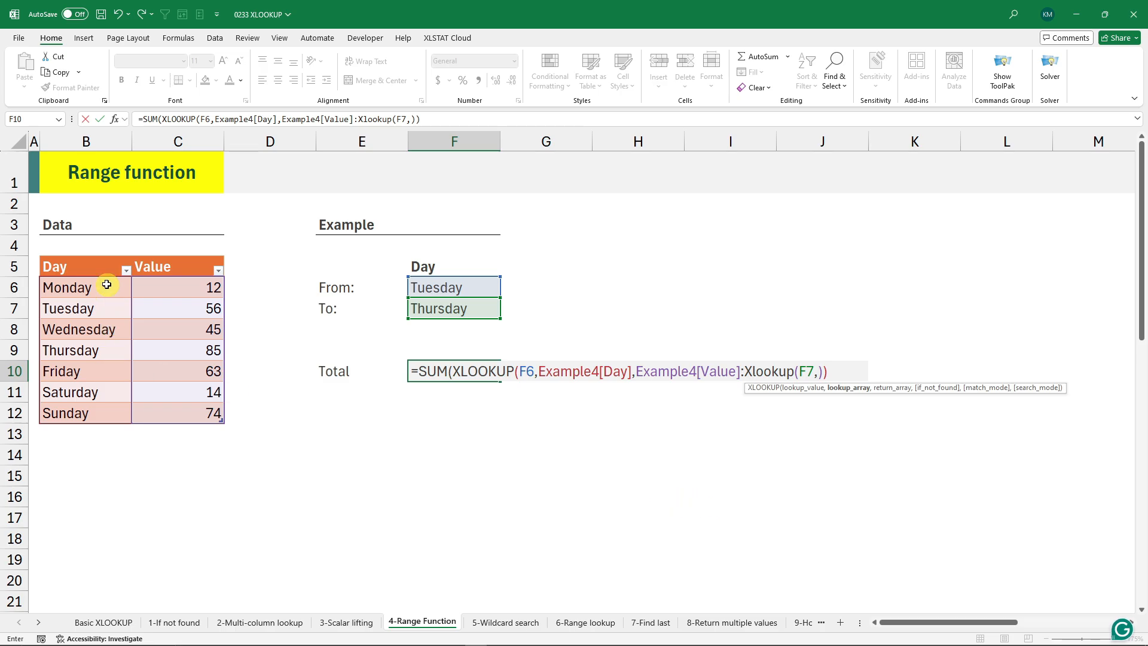
left_click(90, 253)
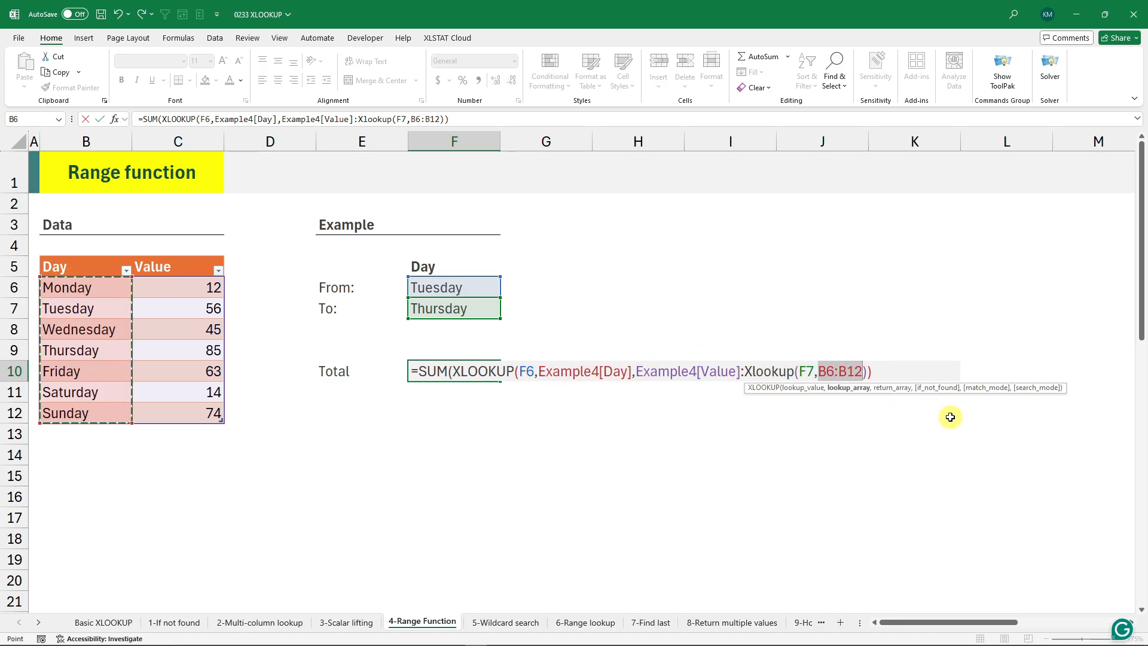
type(",")
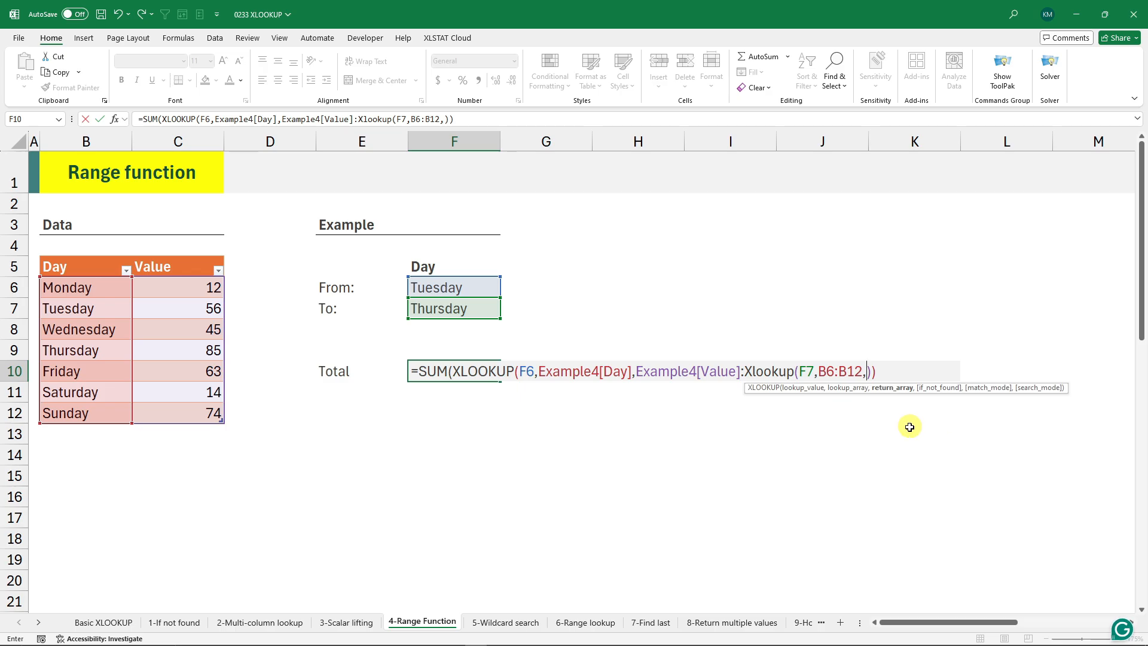
left_click(184, 255)
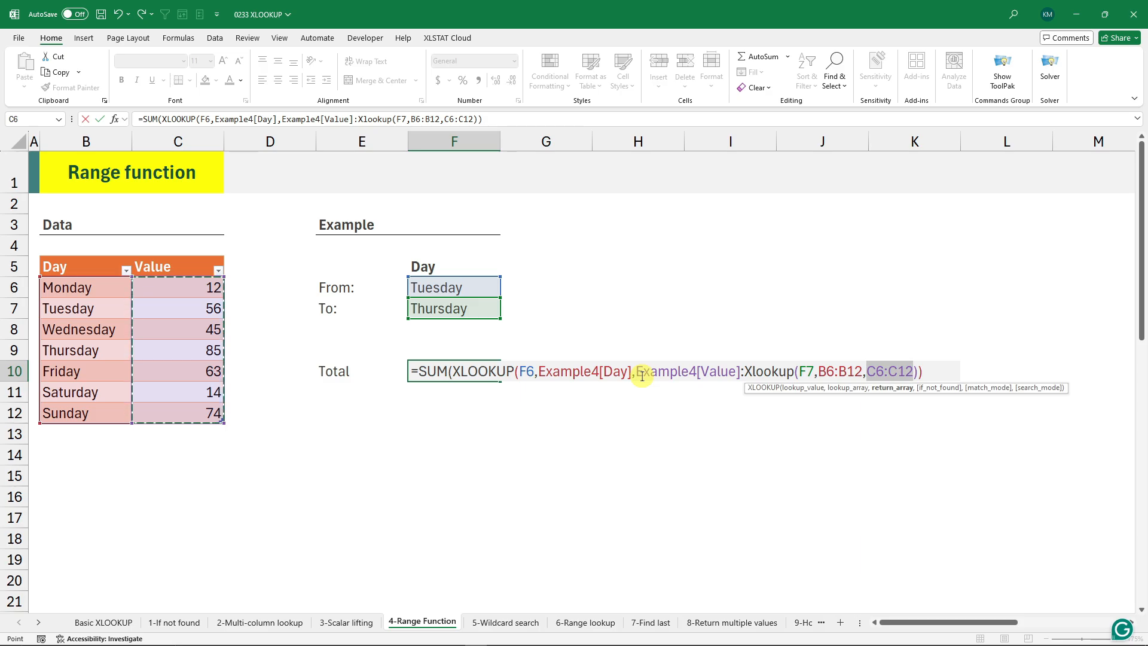
left_click(925, 372)
type(")")
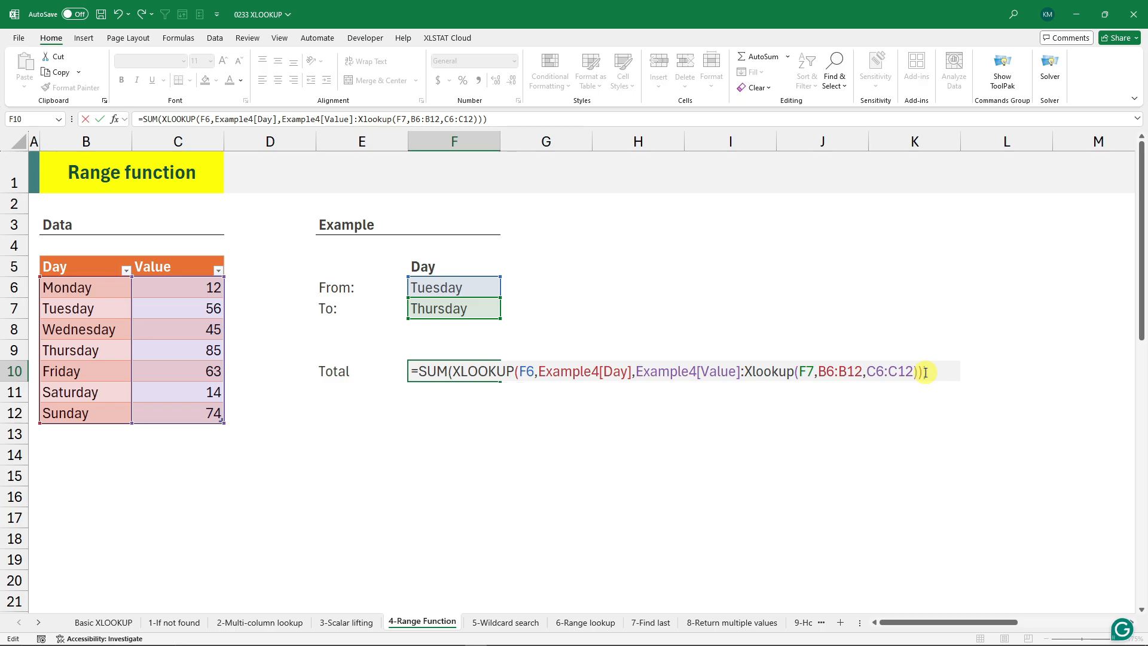
key("Return")
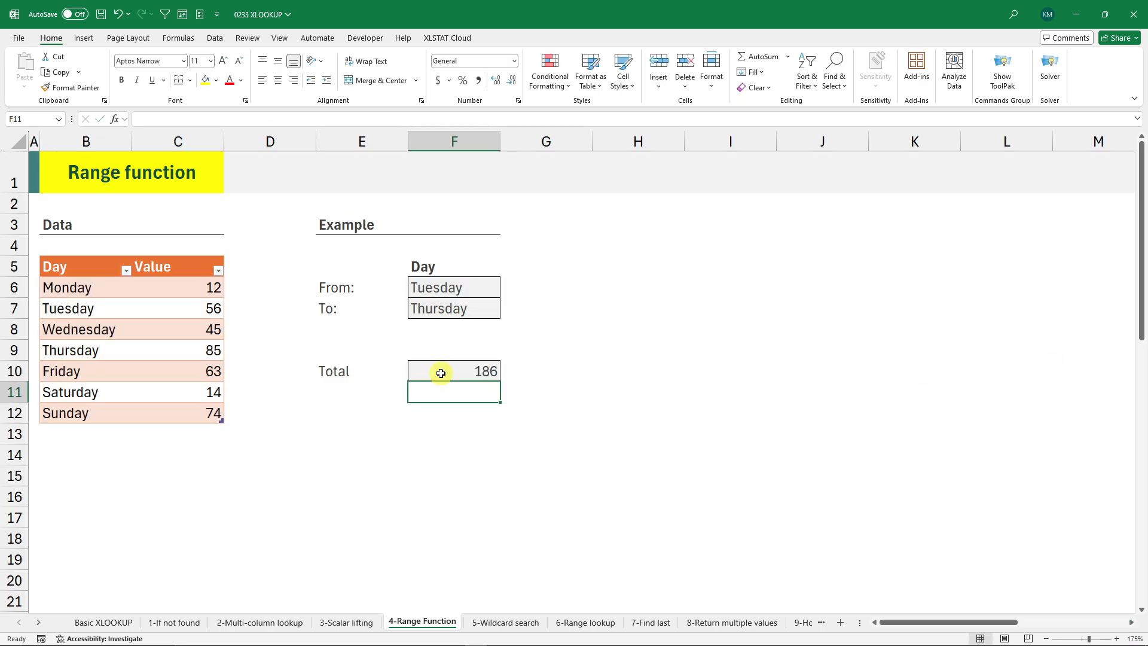
Check the total in F10 against the sum of the Tuesday to Thursday values in C7:C9.
left_click(441, 372)
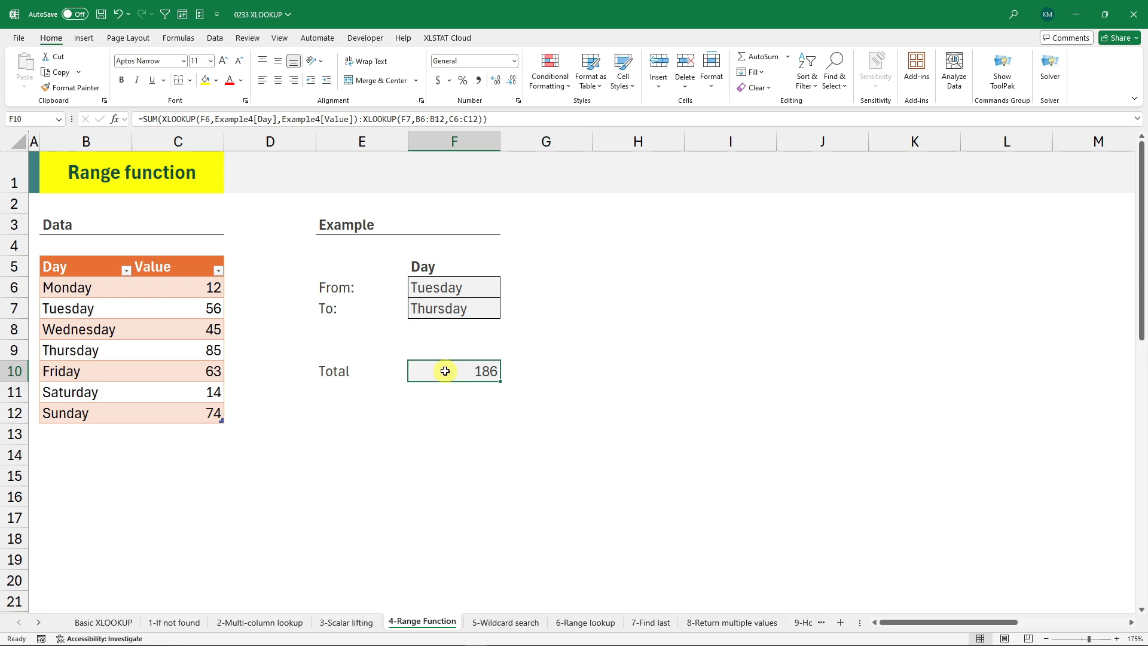
left_click(450, 291)
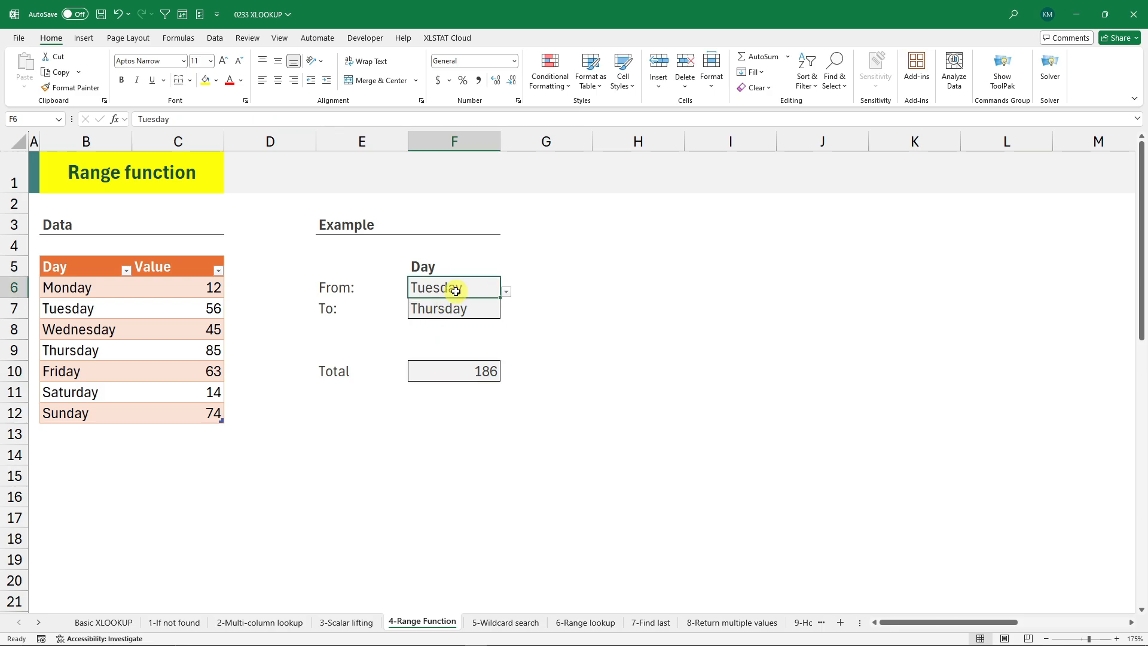
left_click(470, 308)
left_click(213, 306)
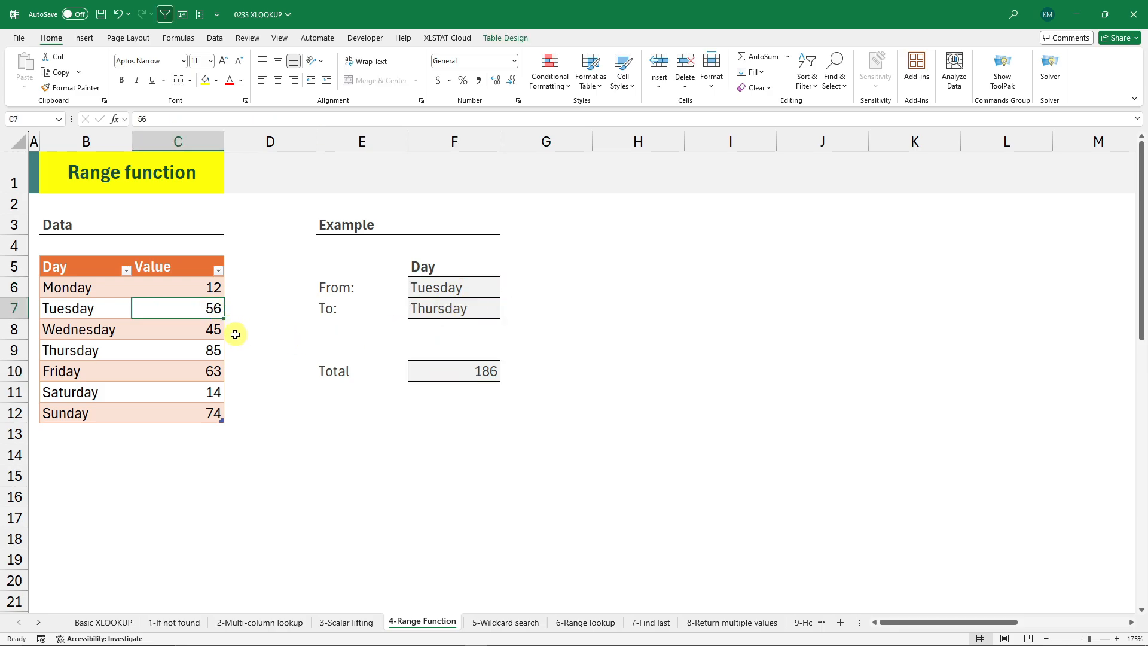
left_click(209, 329, "ctrl")
left_click(213, 350, "ctrl")
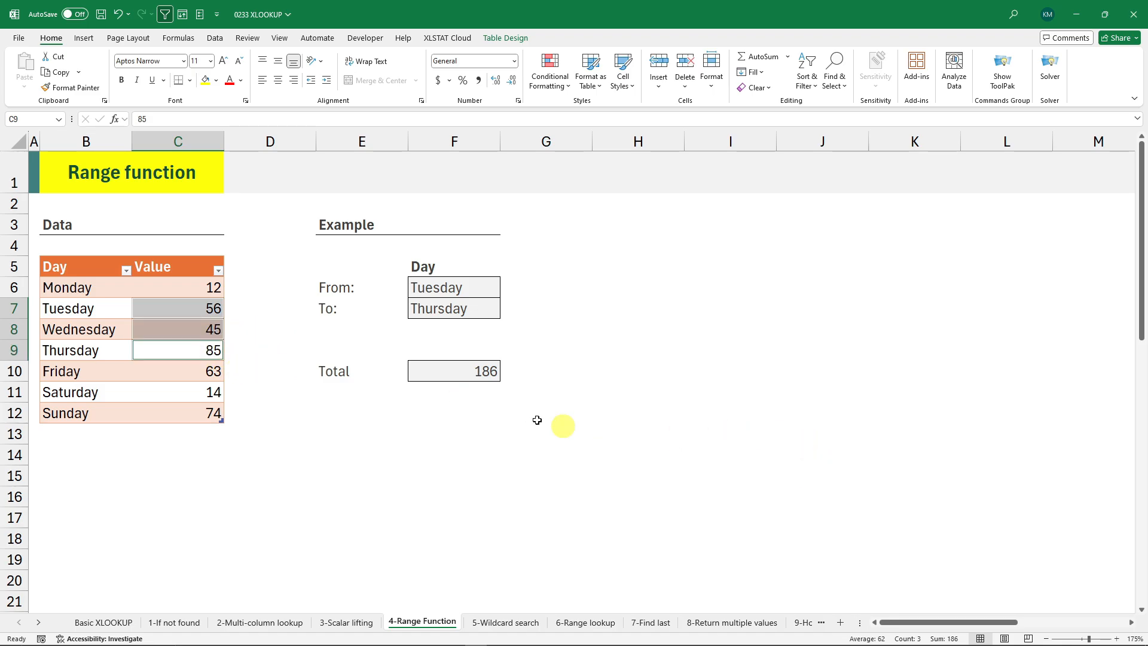
left_click(384, 391)
left_click(454, 367)
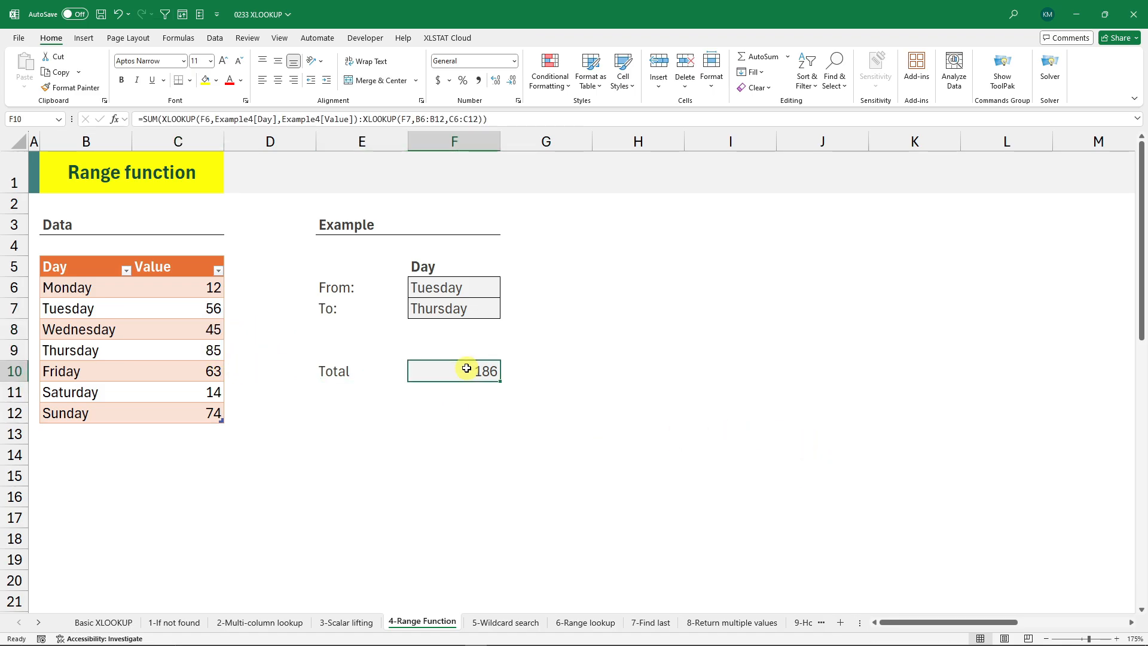
Set the From day in F6 to Monday and the To day in F7 to Sunday, and sum C6:C12 for comparison.
left_click(461, 290)
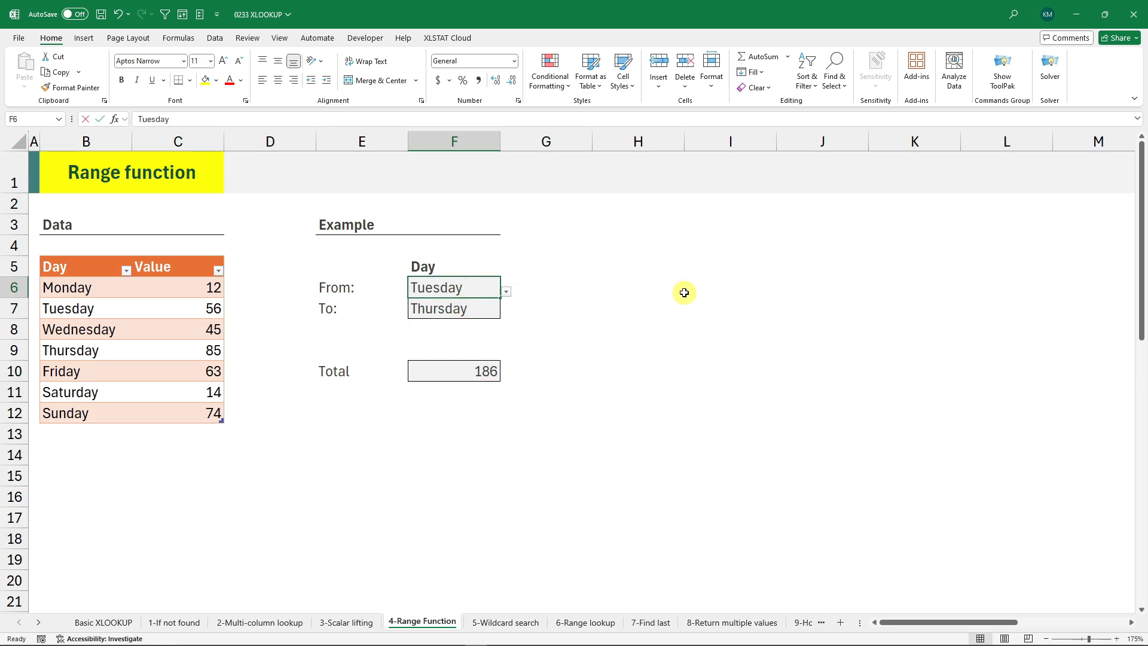
type("Monday")
key("Return")
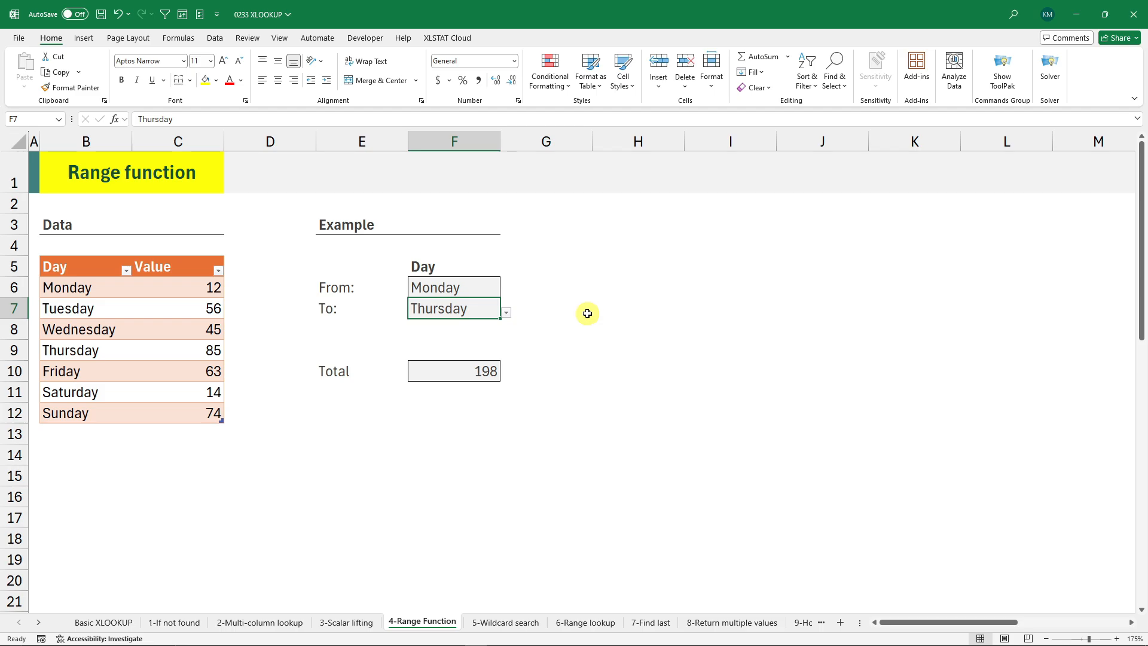
type("Sunday")
key("Return")
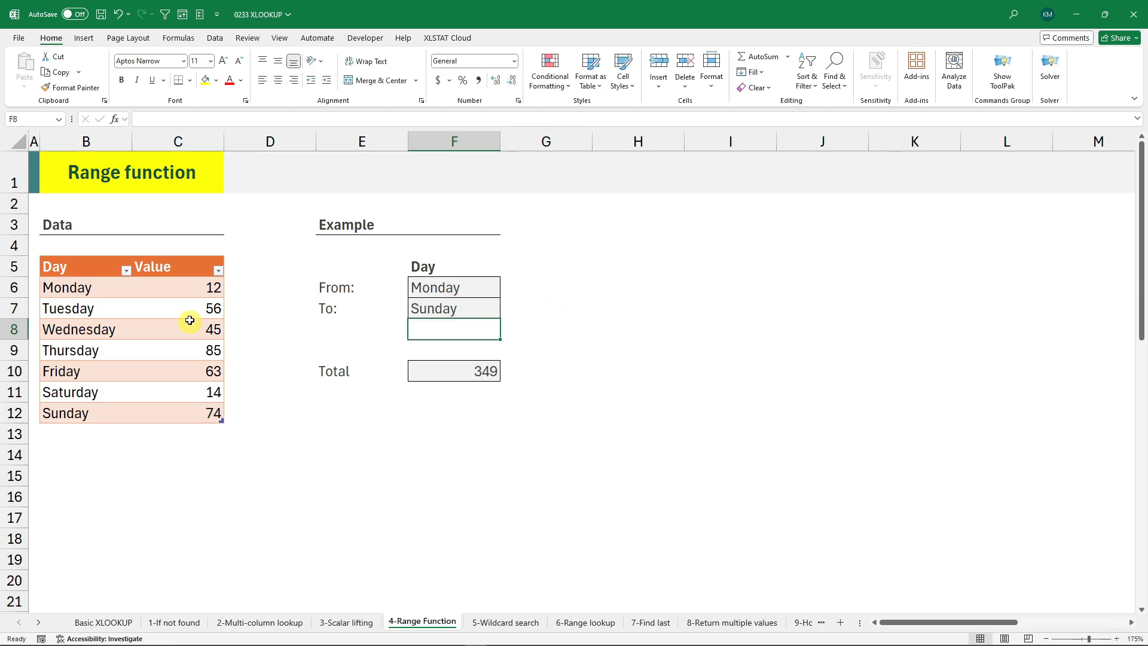
left_click_drag(200, 293, 199, 418)
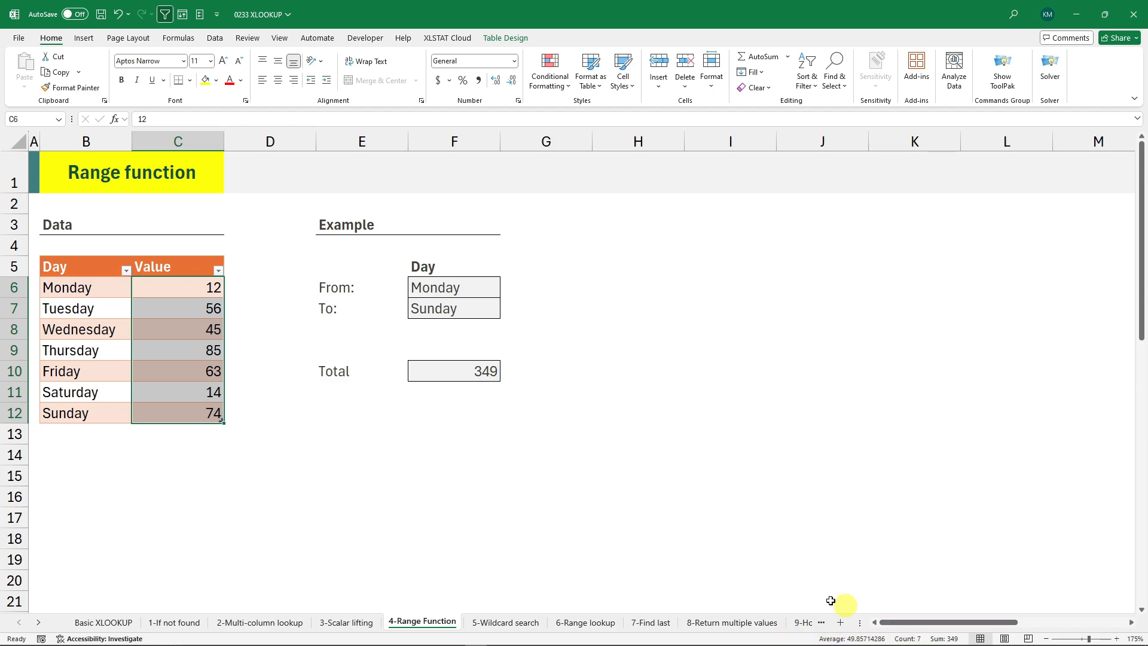
Change the To day in F7 to Friday and check the total in F10.
left_click(457, 308)
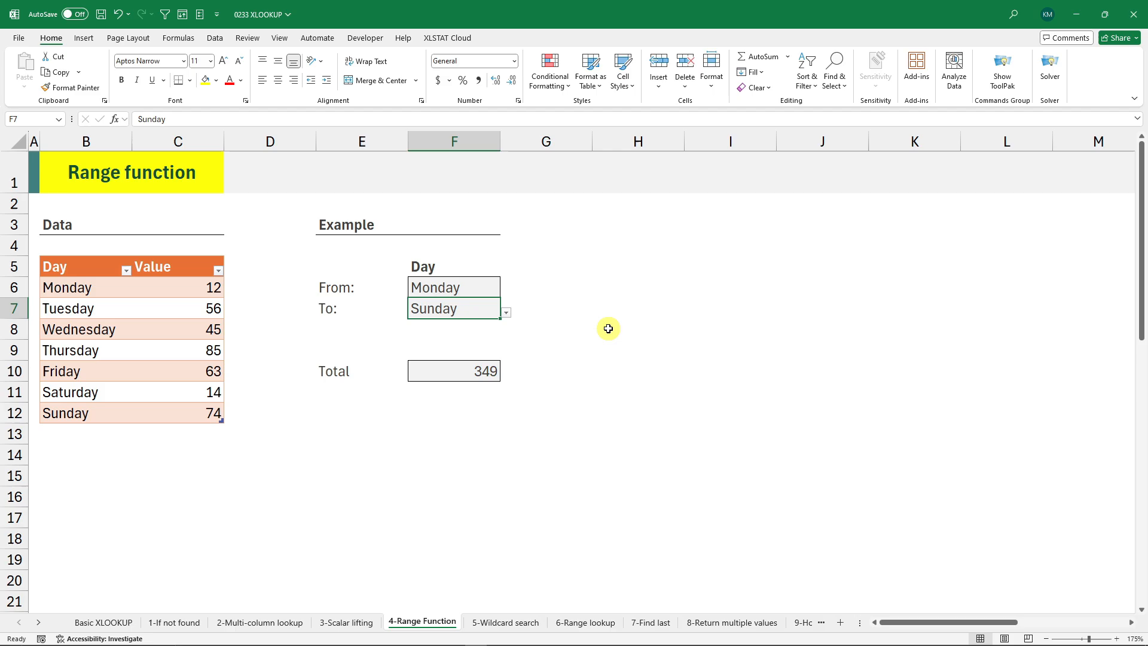
type("Friday")
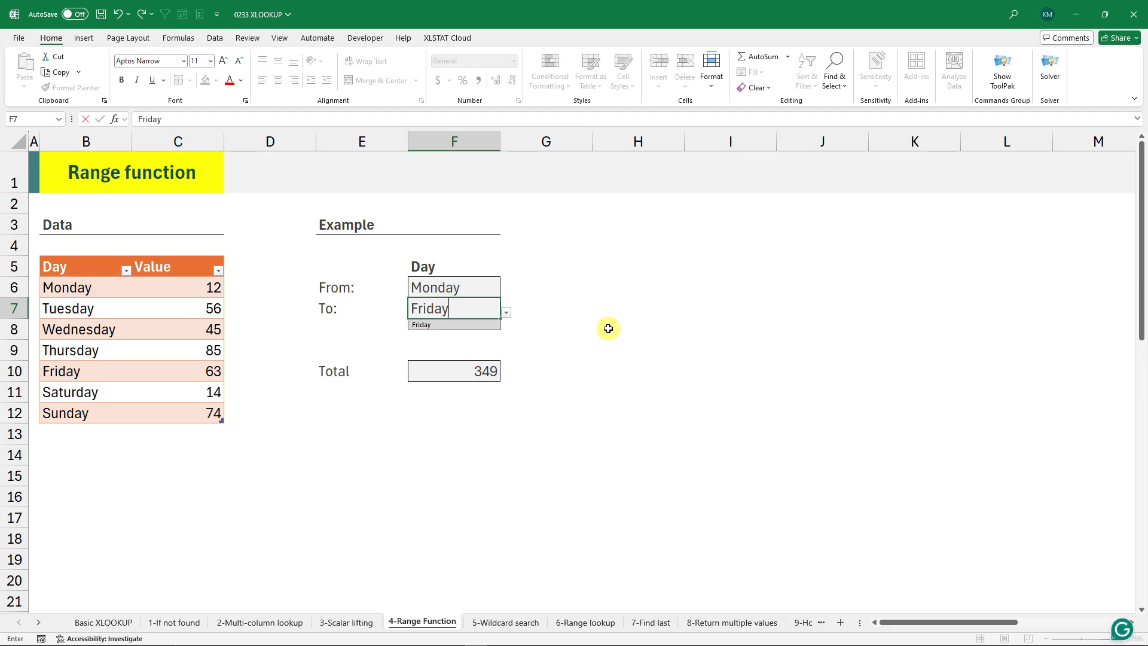
key("Return")
left_click(488, 371)
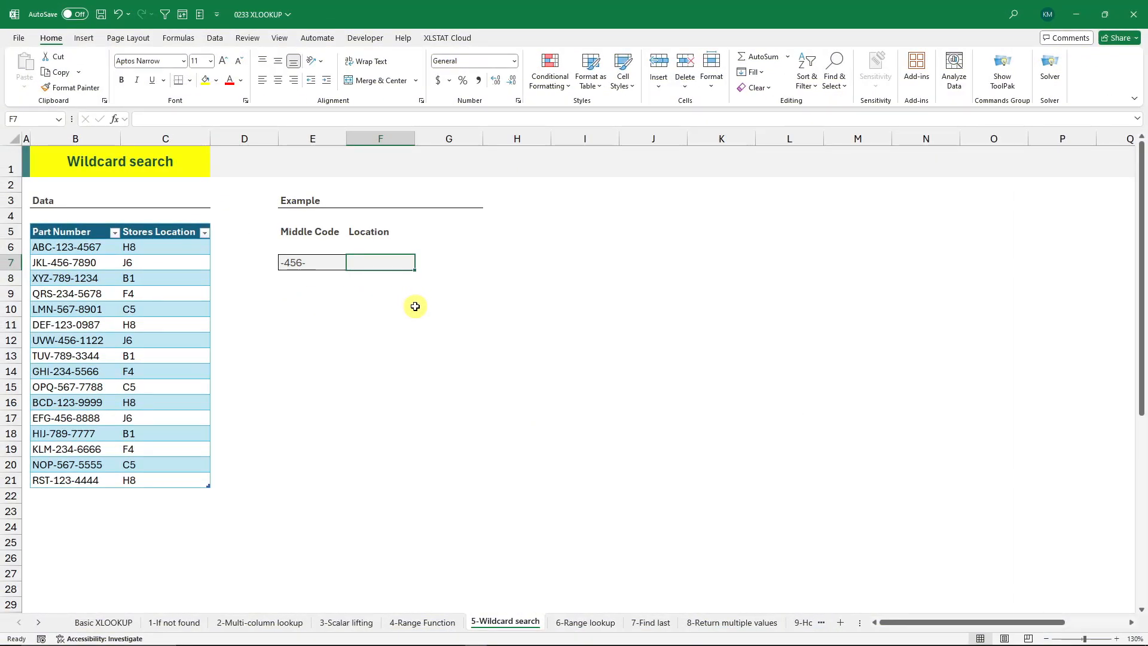
On the 5-Wildcard search sheet, compare the middle code in E7 with the part numbers in the table, looking for matches.
left_click(313, 263)
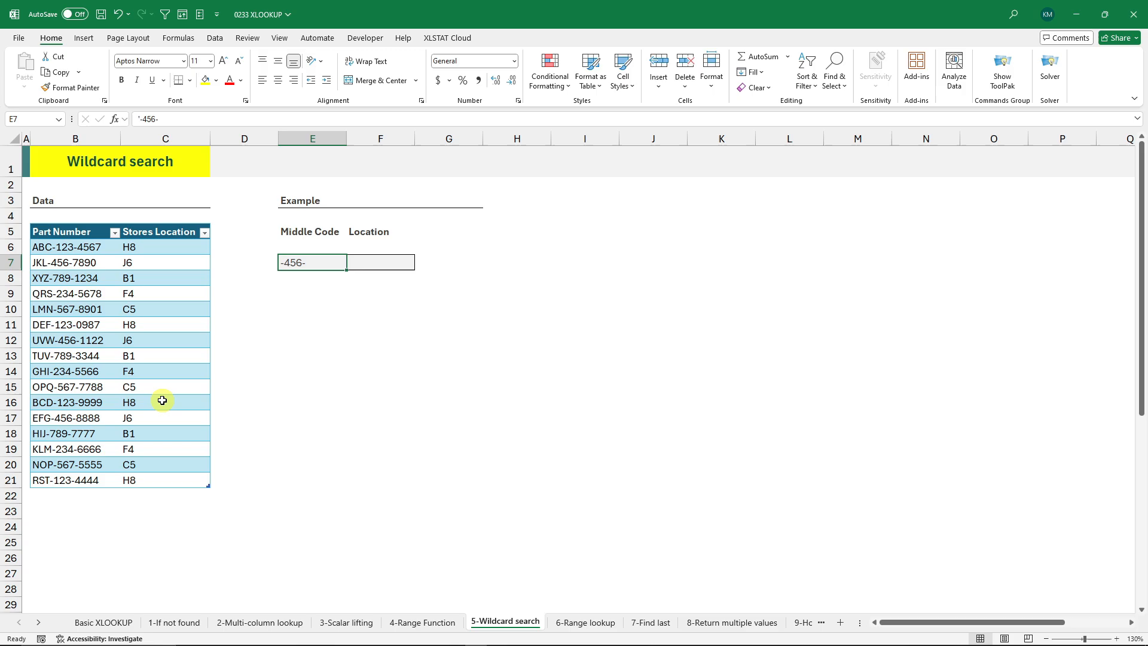
left_click(70, 474)
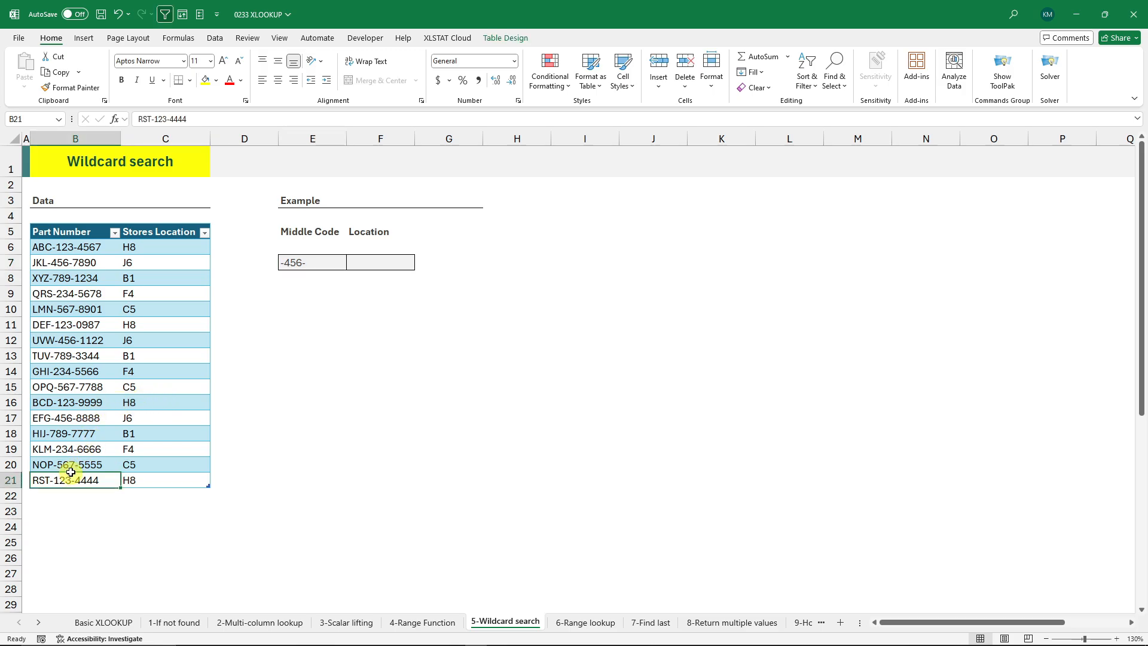
left_click(67, 263)
left_click(12, 263)
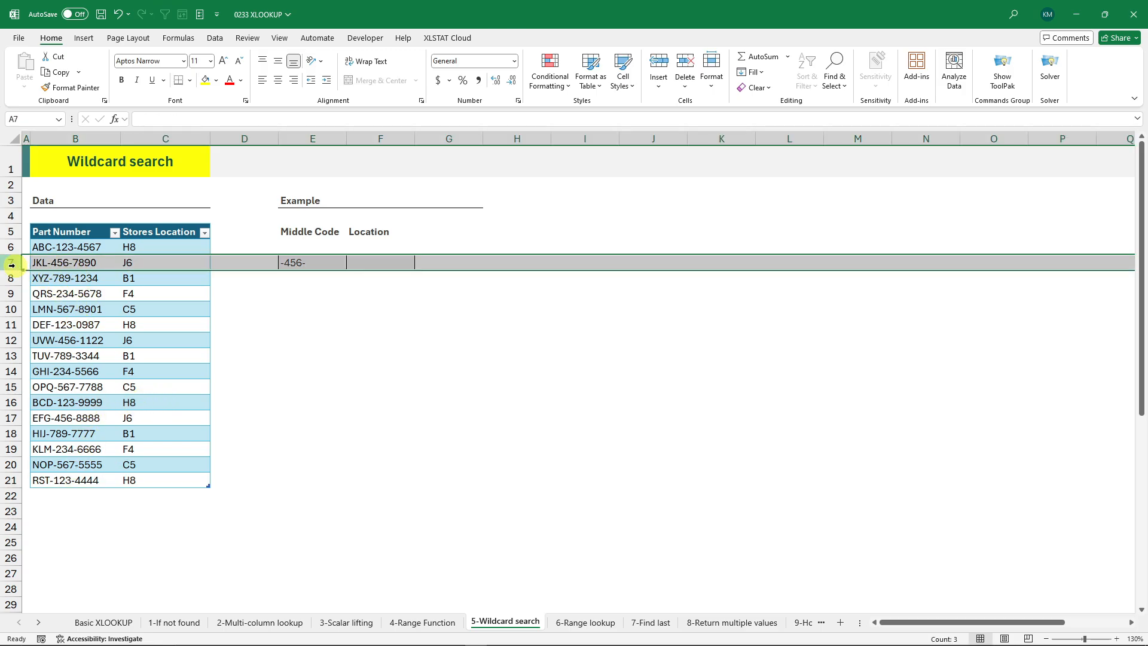
left_click(84, 386)
left_click(85, 478)
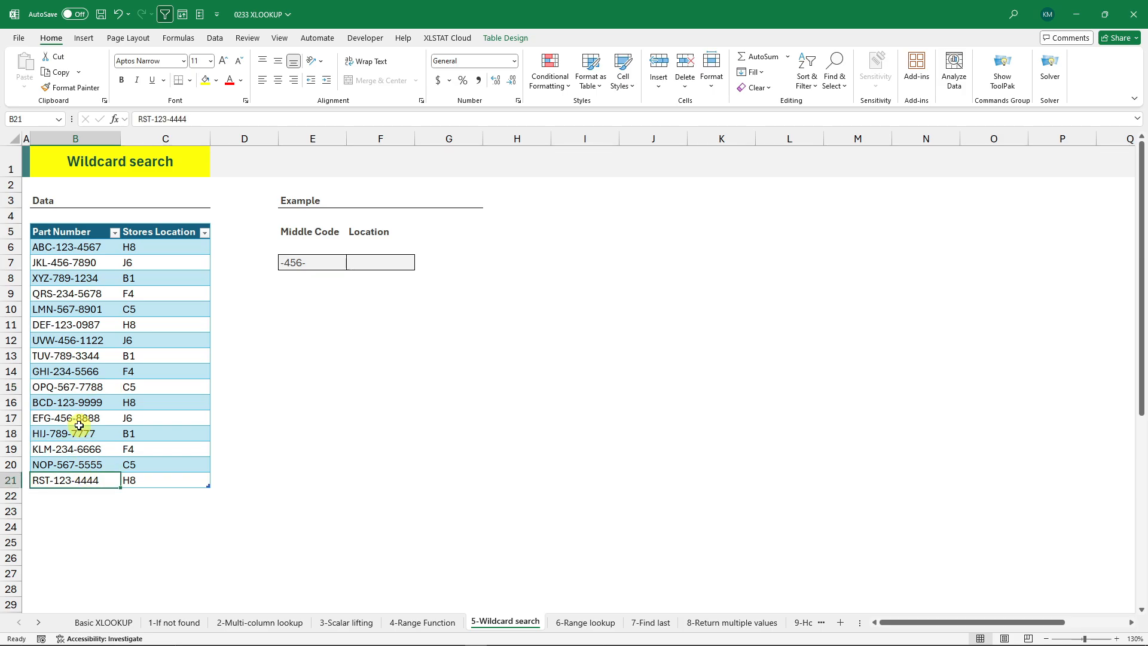
left_click(78, 421)
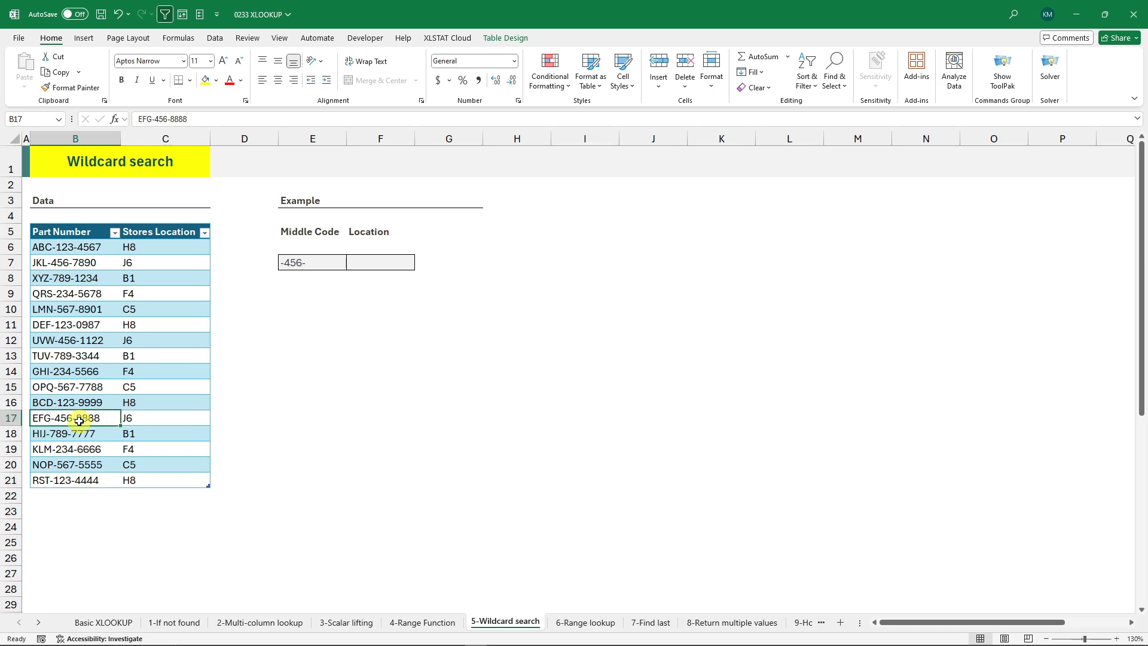
Start an XLOOKUP formula in F7 using "*"&E7&"*" as the lookup value, so the middle code matches anywhere in a part number.
left_click(63, 261)
left_click(310, 263)
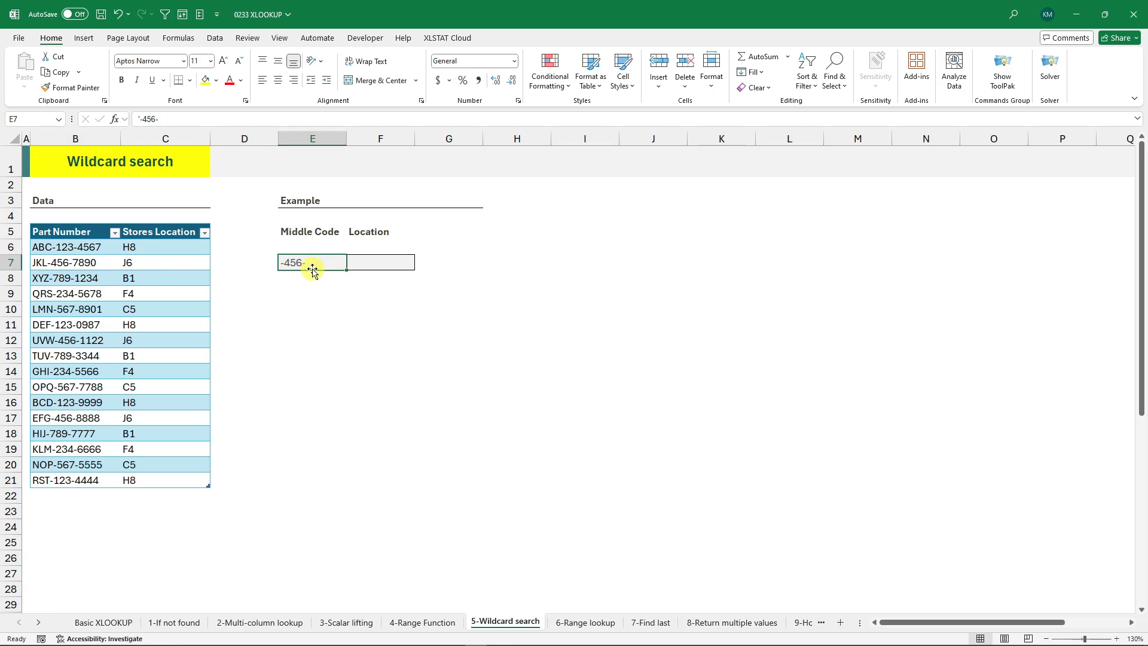
left_click(375, 262)
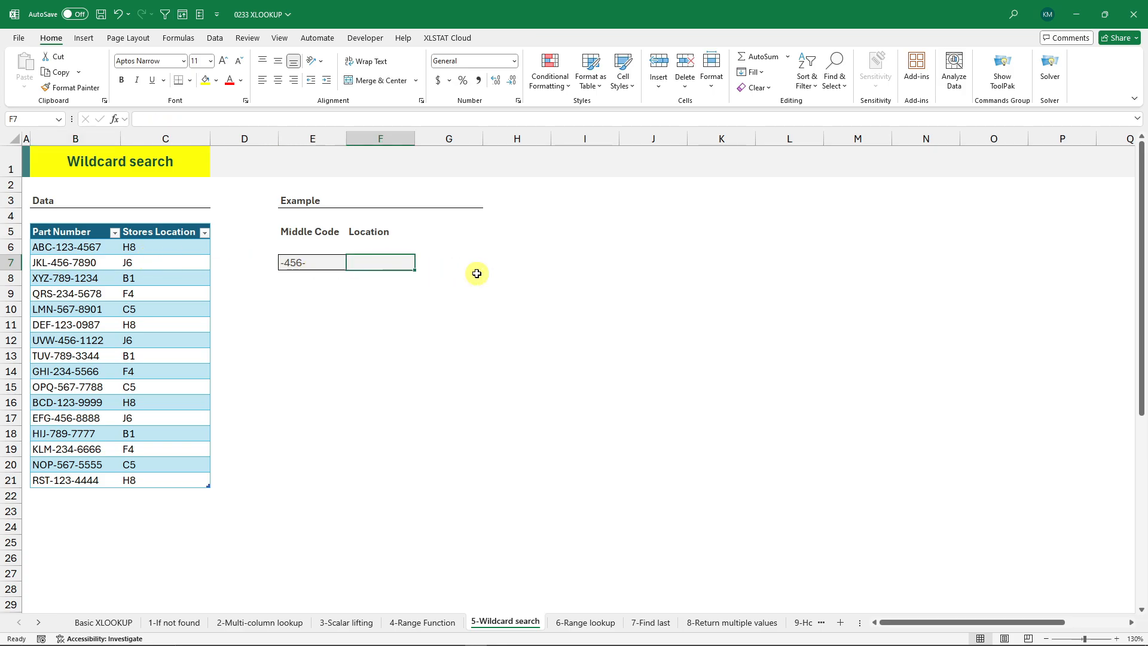
type("=Xl")
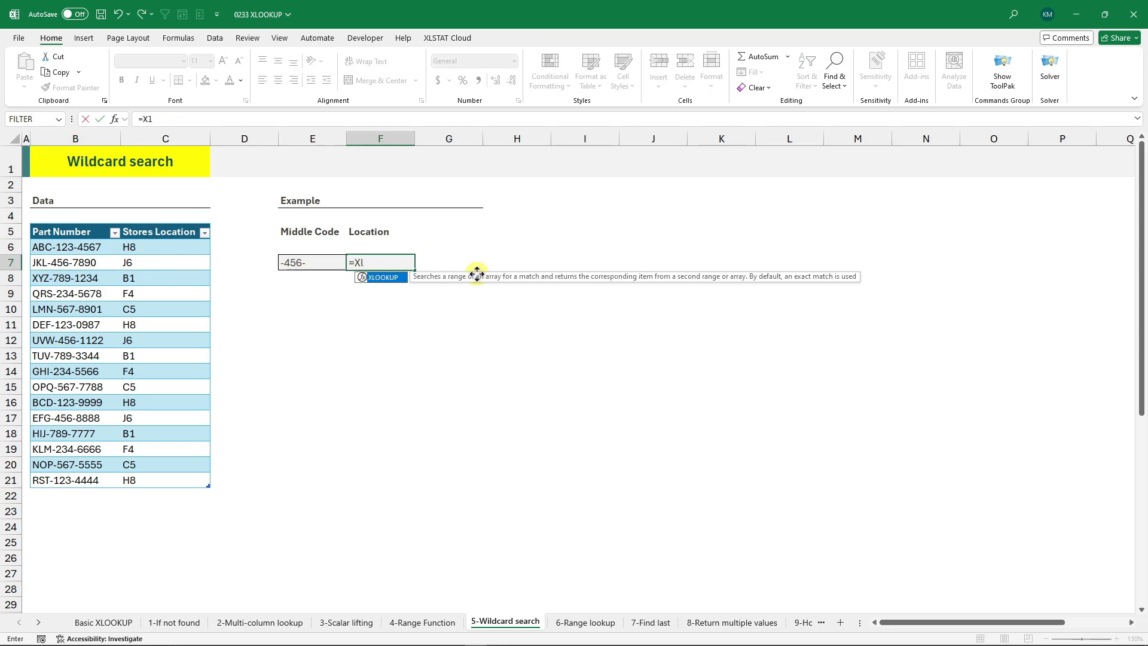
type("ookup(")
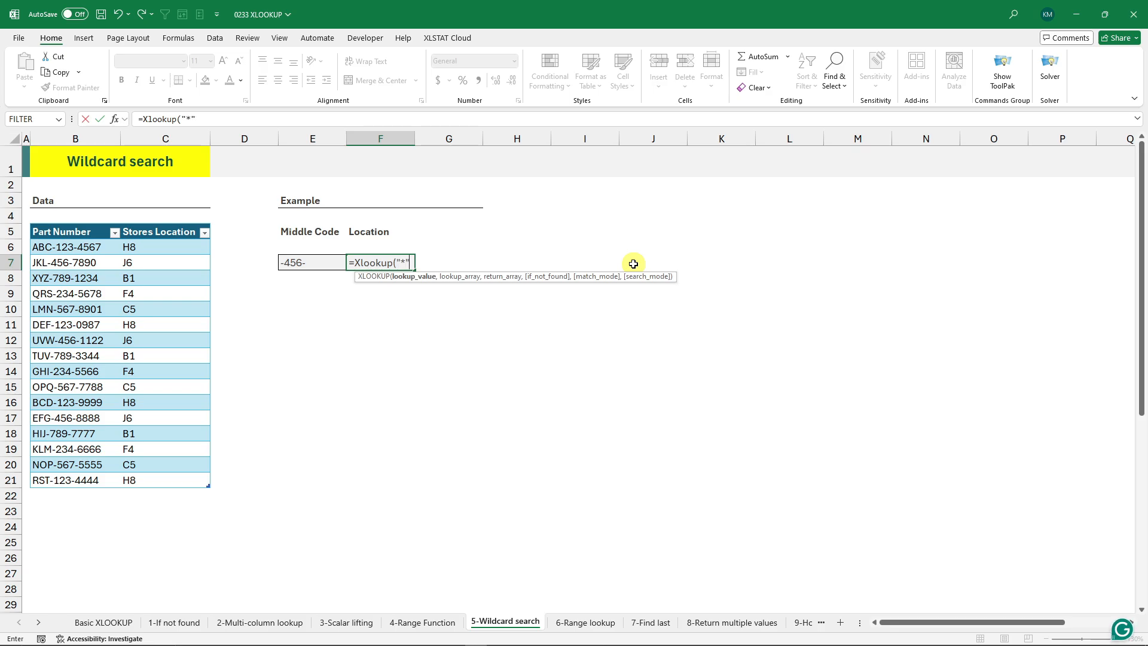
type("\"*\"&")
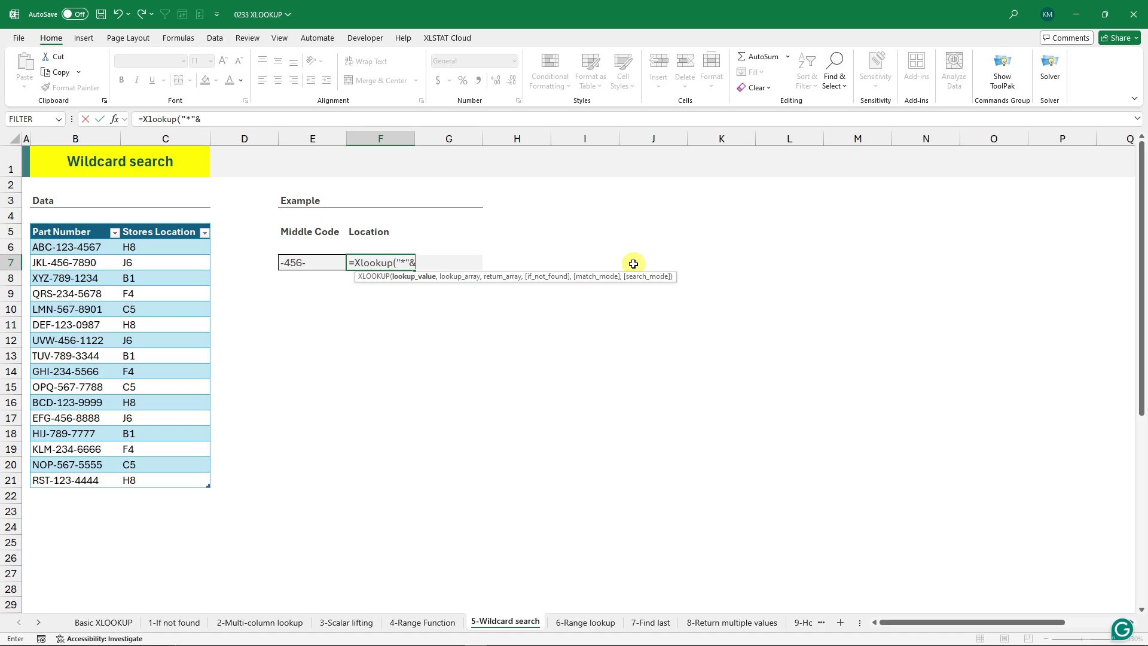
left_click(299, 261)
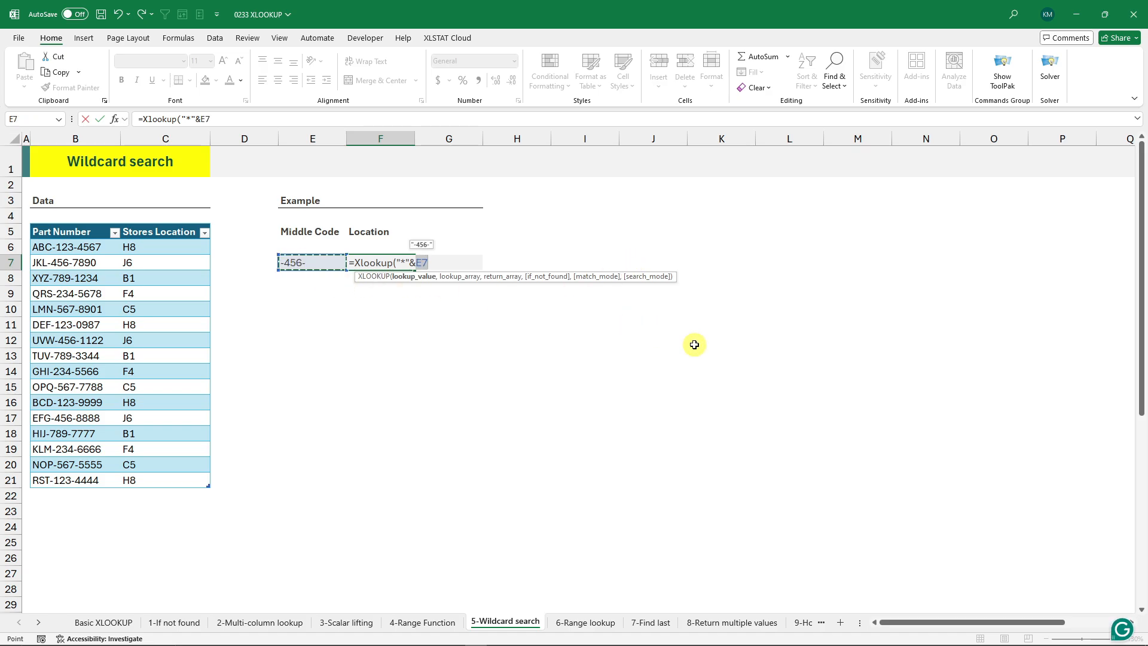
type("&\"*")
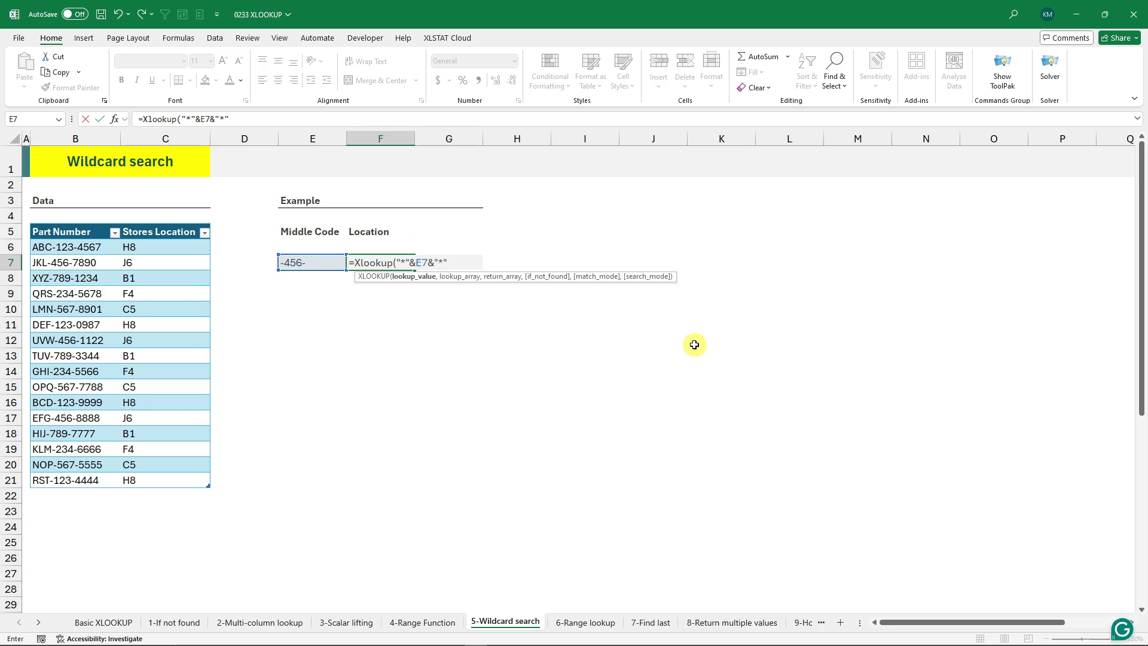
type("\",")
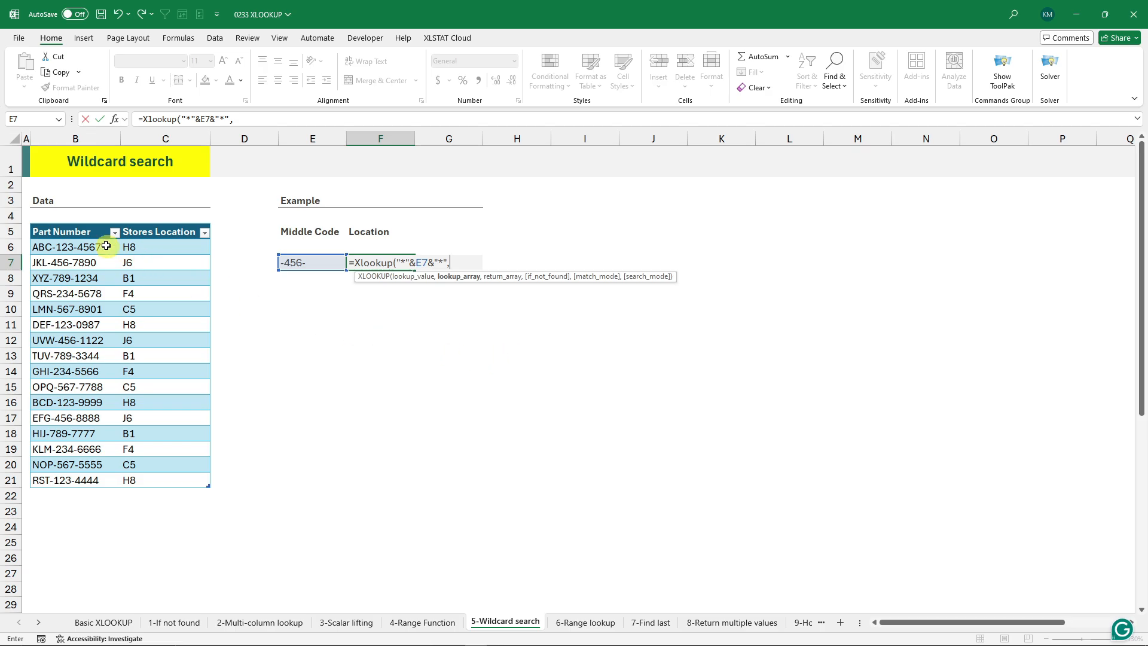
Set the Part Number values B6:B21 as the lookup array and the Stores Location values C6:C21 as the return array.
left_click(69, 228)
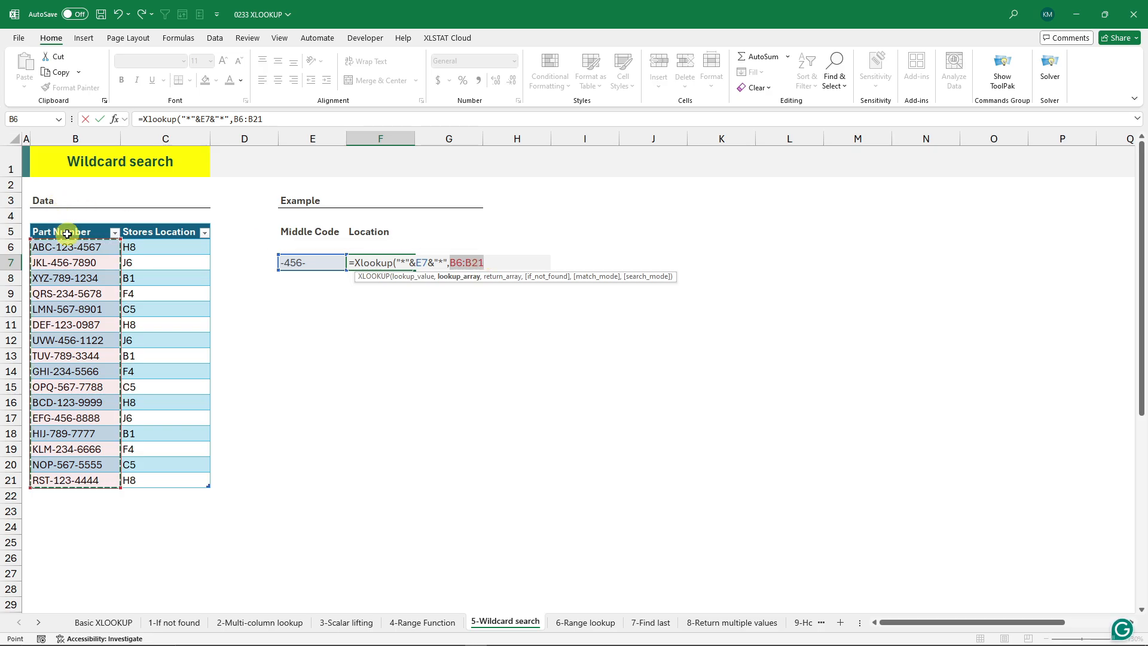
type(",")
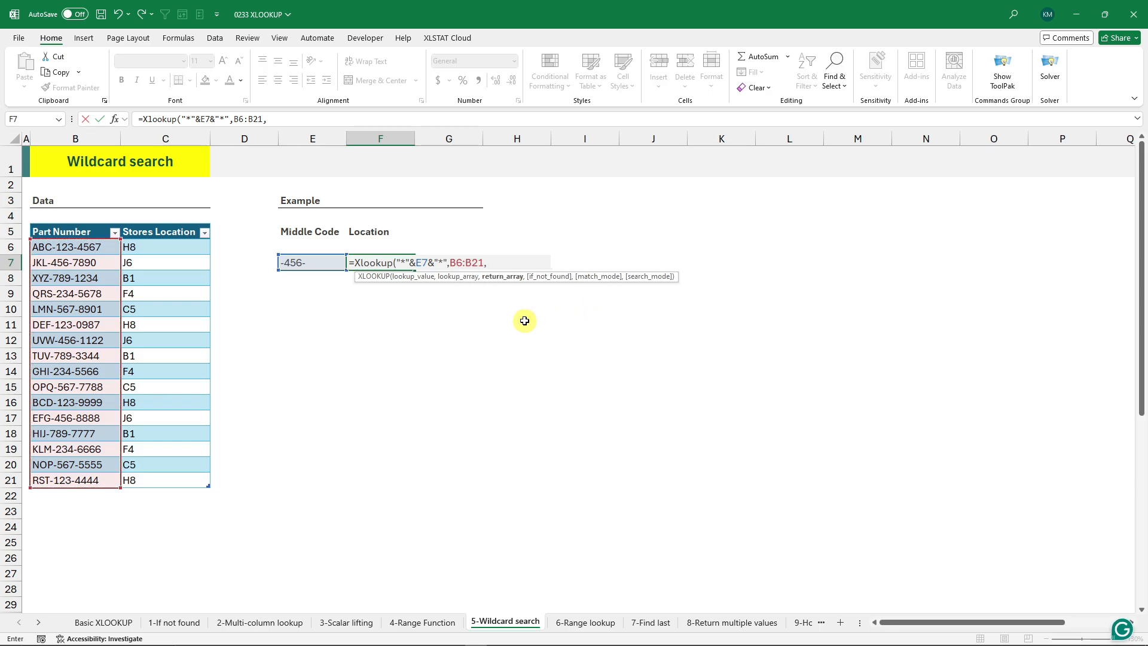
left_click(167, 222)
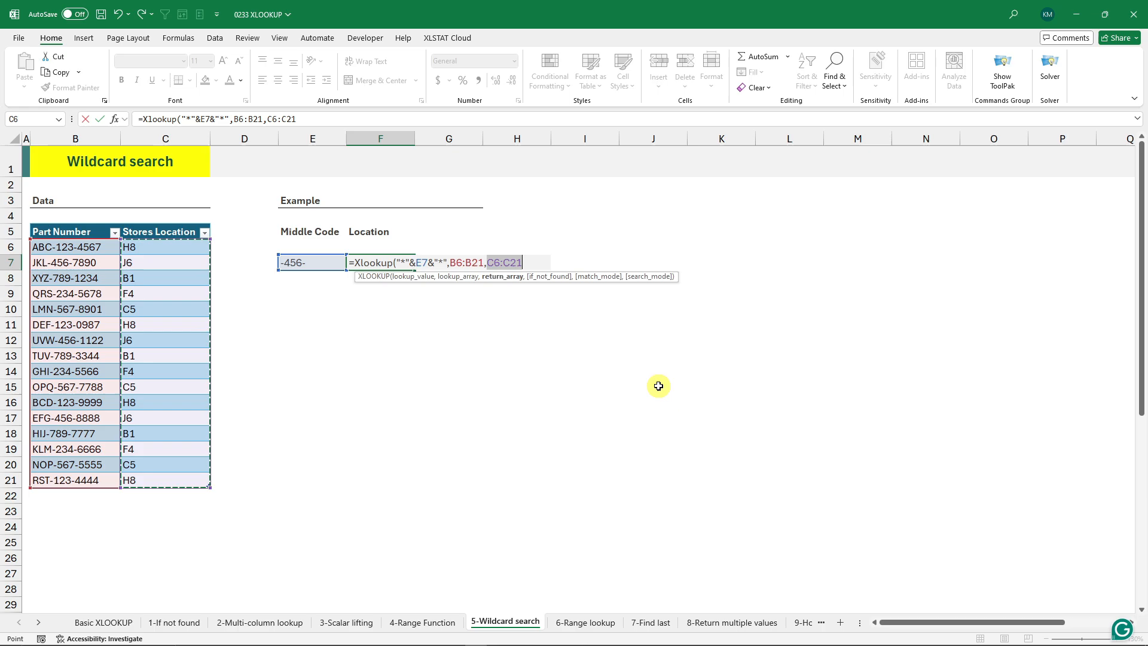
type(",")
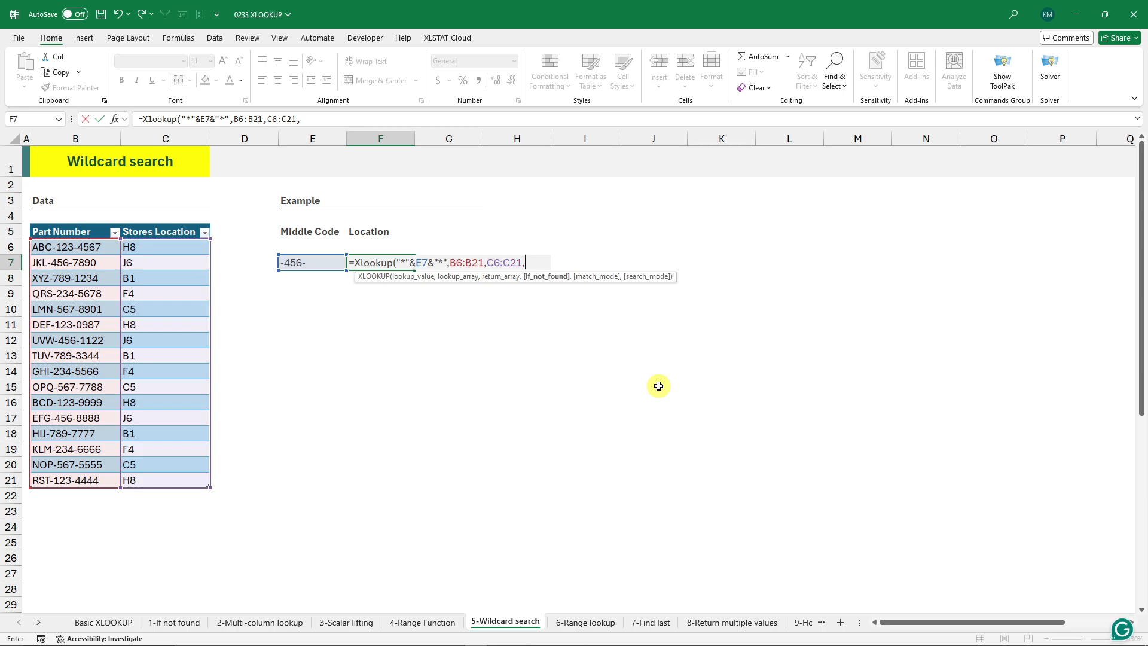
Complete the F7 formula with "N/A" as the if_not_found text and match mode 2, wildcard character match.
type("\"N/A\"")
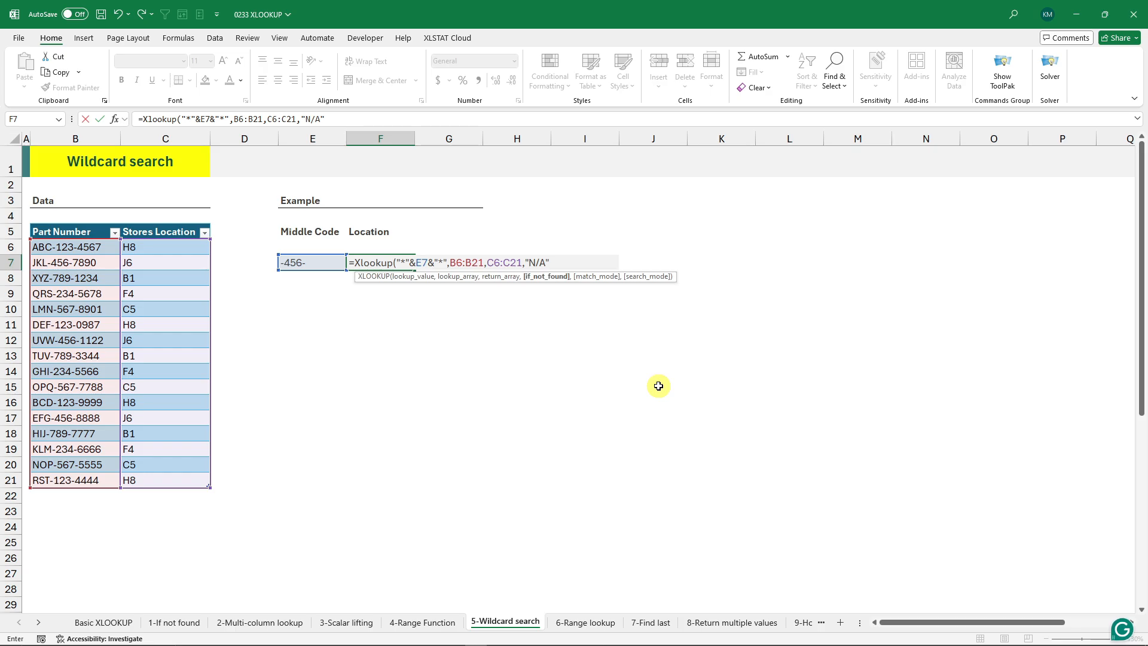
type(",")
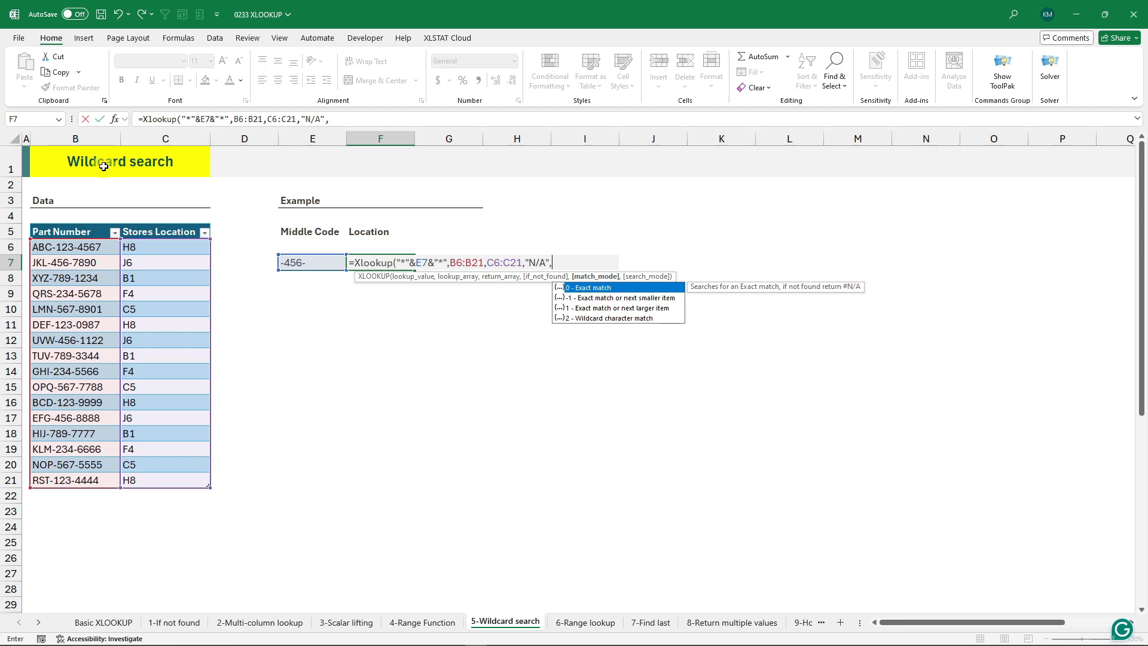
double_click(598, 323)
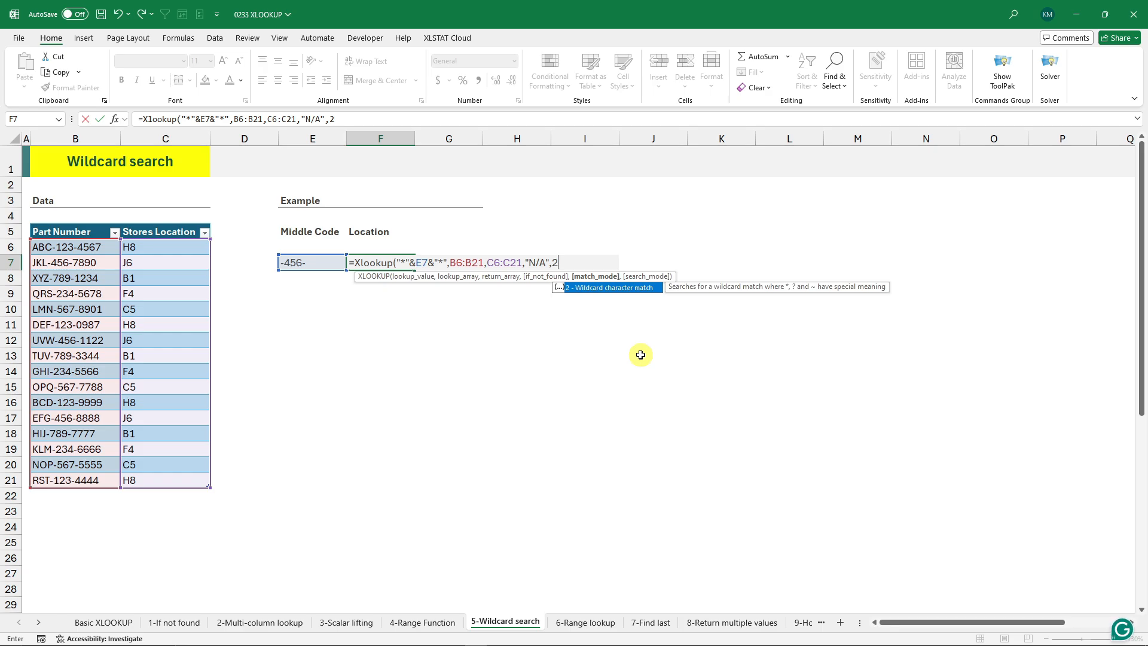
type(")")
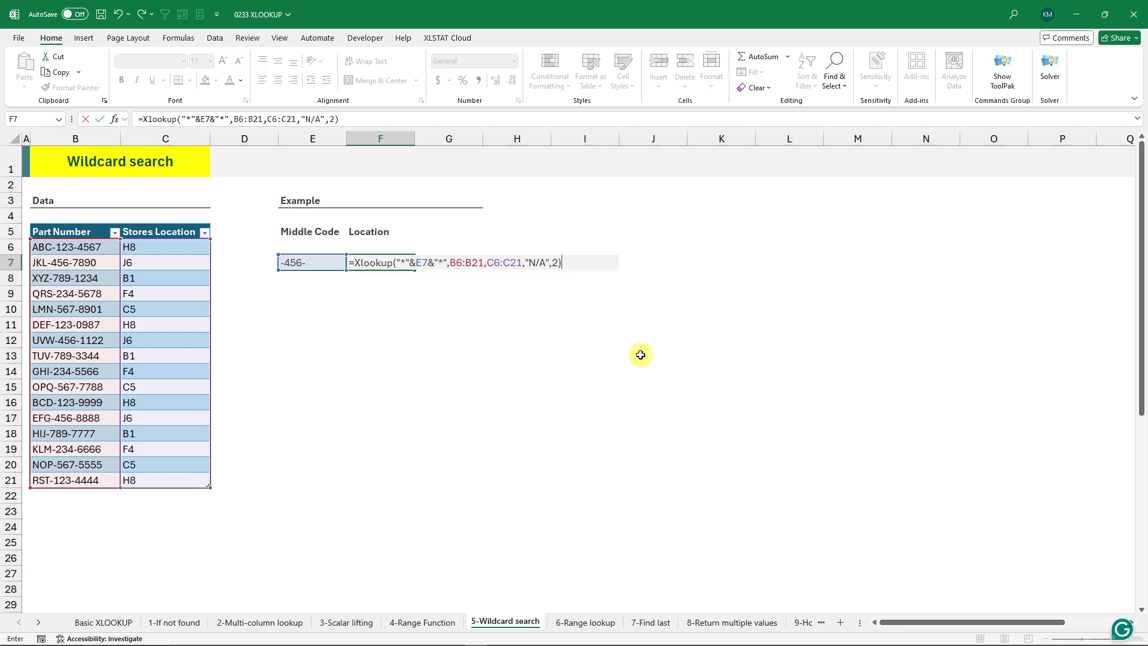
key("Return")
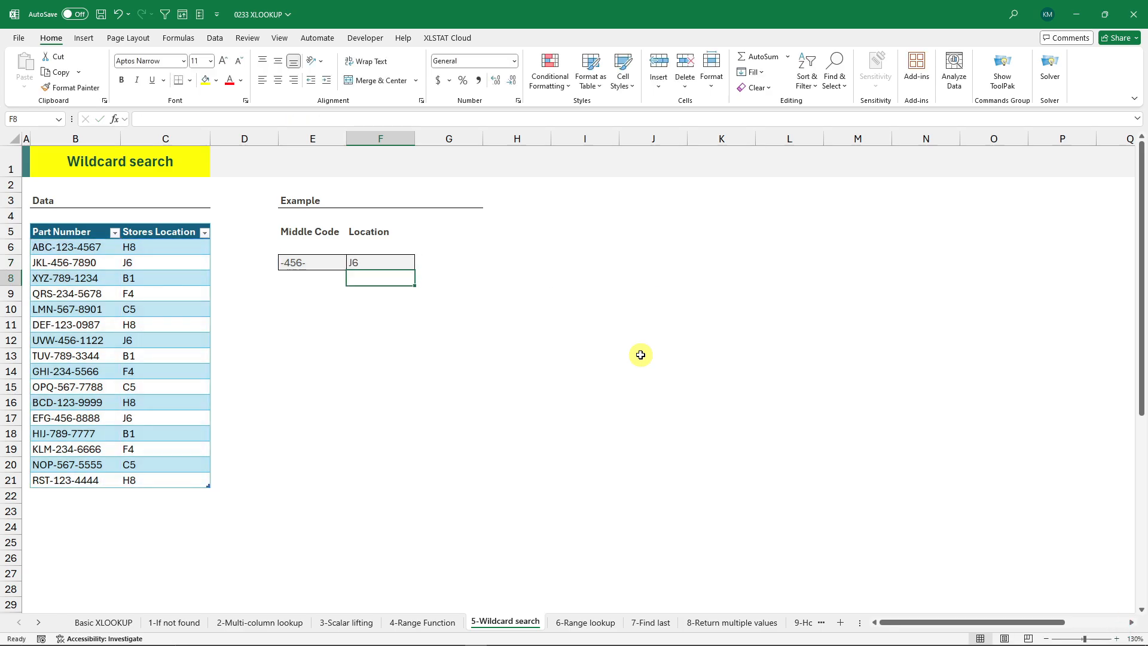
Change the middle code in E7 to -234- and check the returned location against the matching part numbers in the table.
left_click(365, 264)
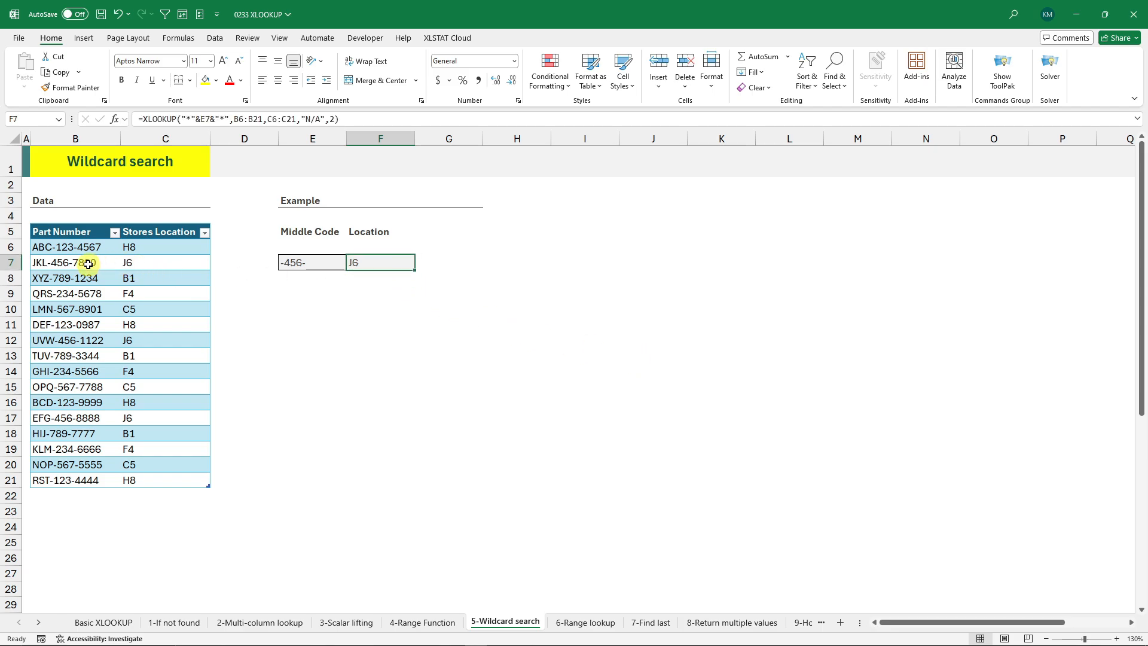
left_click(296, 262)
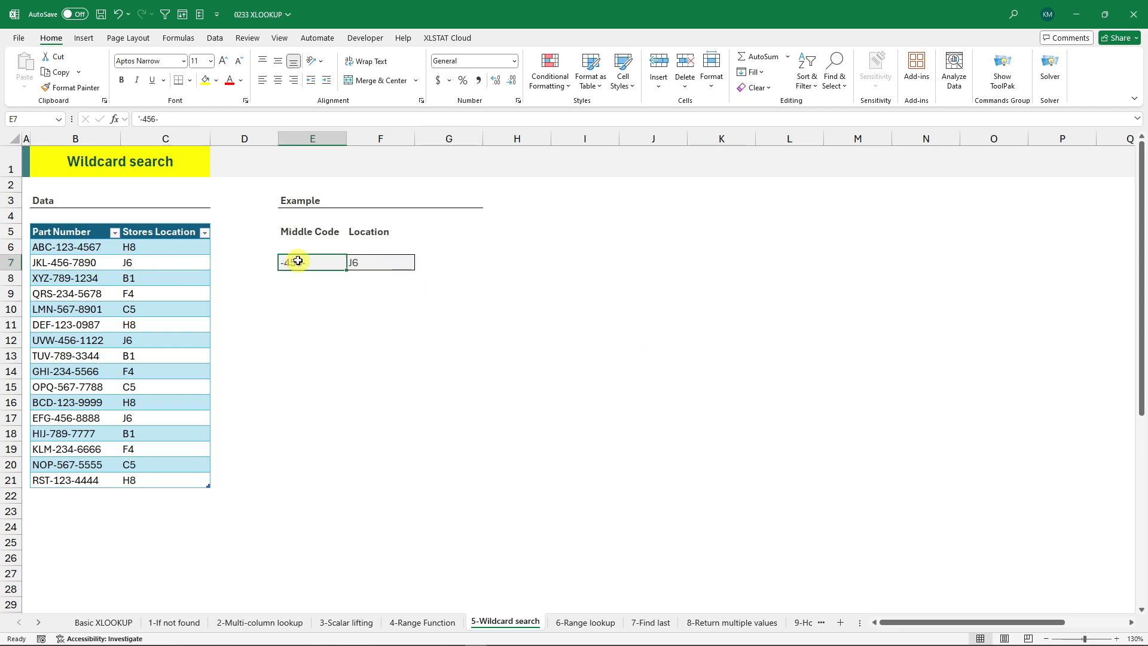
double_click(149, 119)
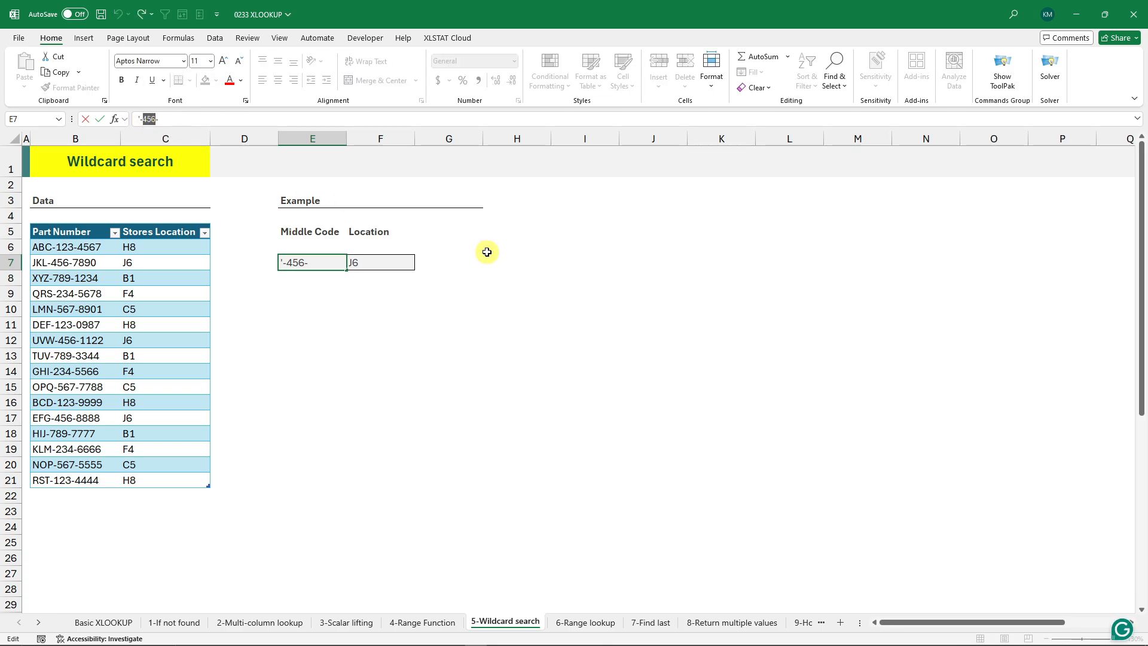
type("234")
key("Return")
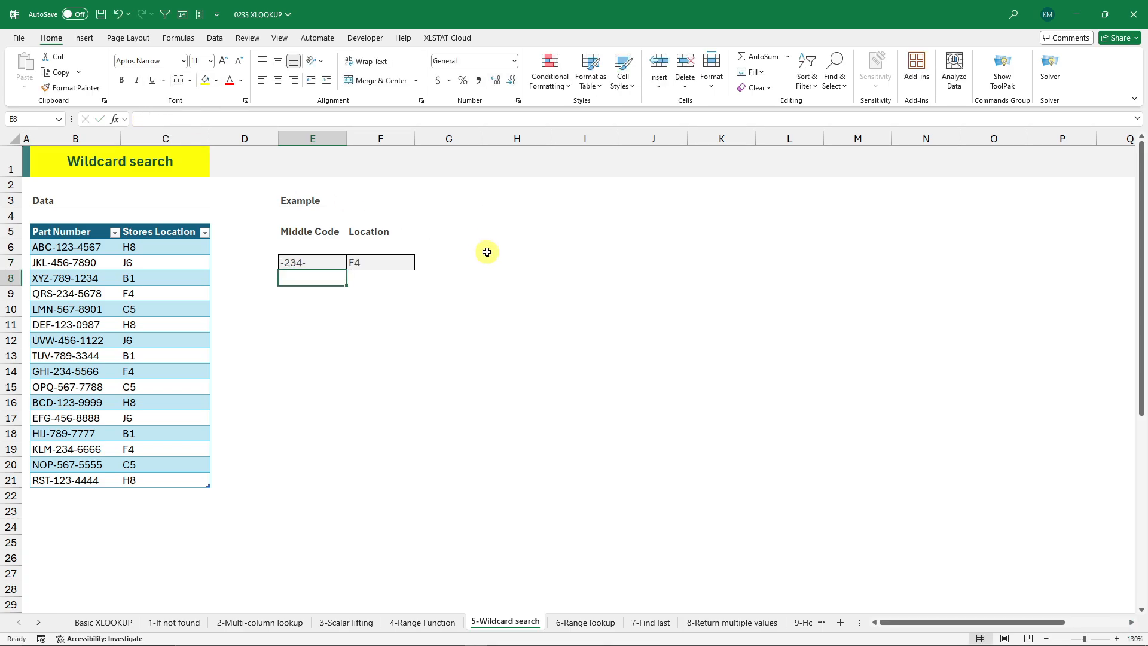
left_click(151, 371)
left_click(63, 371)
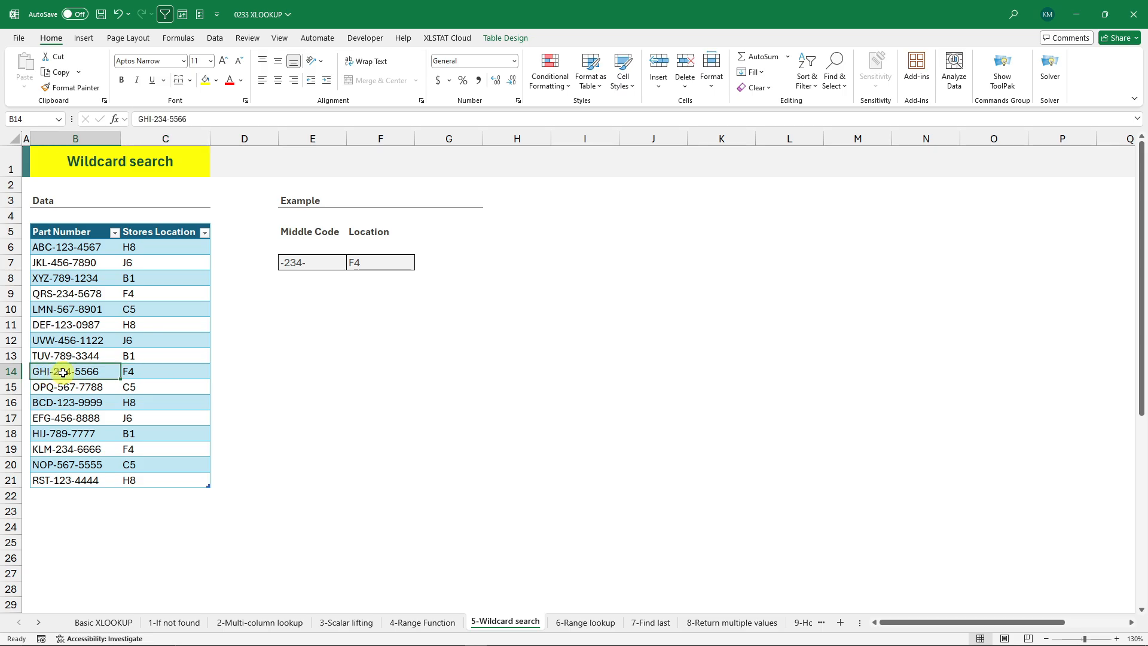
Change the middle code in E7 to -123- and check the location in F7 against the matching part numbers.
left_click(302, 262)
left_click_drag(141, 118, 157, 119)
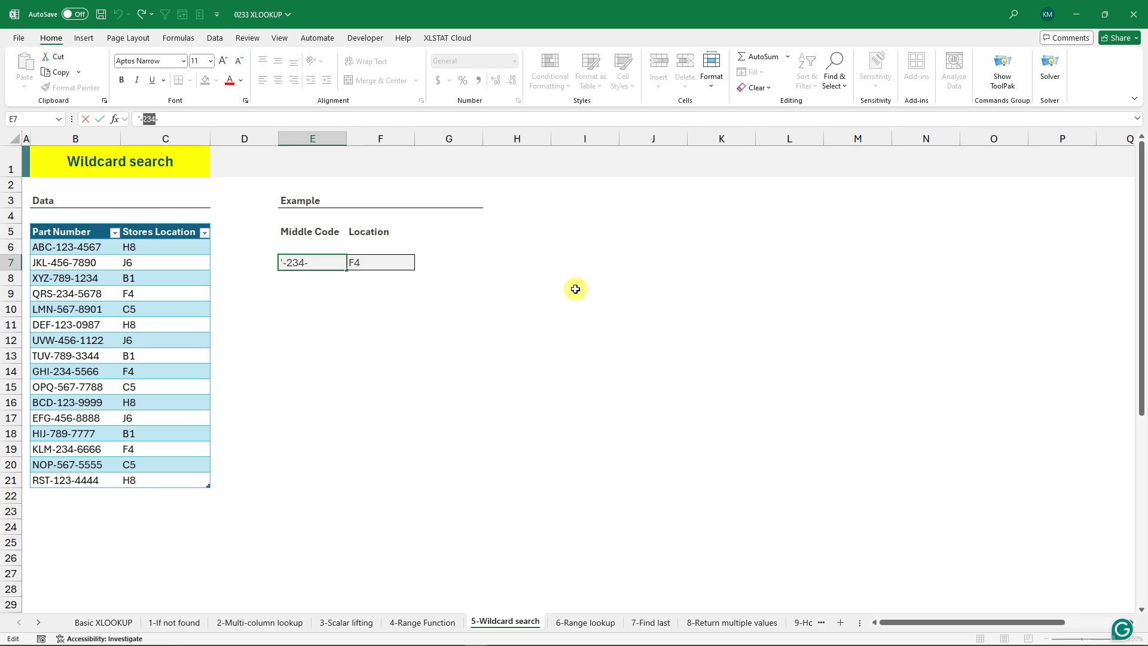
type("123")
key("Return")
left_click(377, 262)
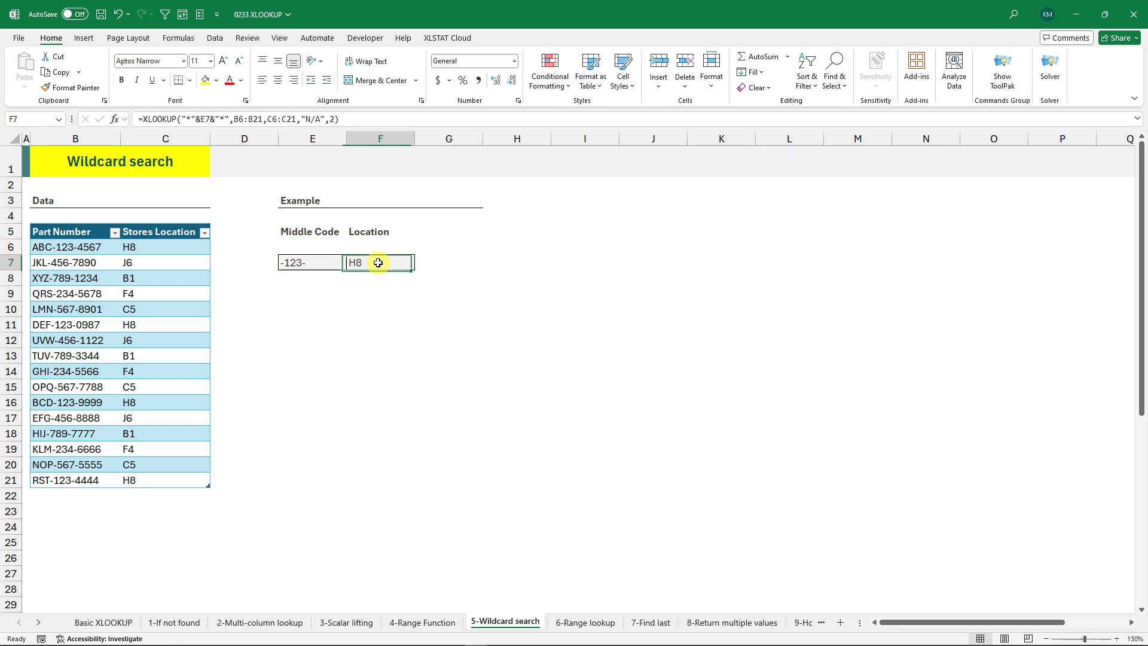
left_click(145, 481)
left_click(70, 494)
left_click(77, 483)
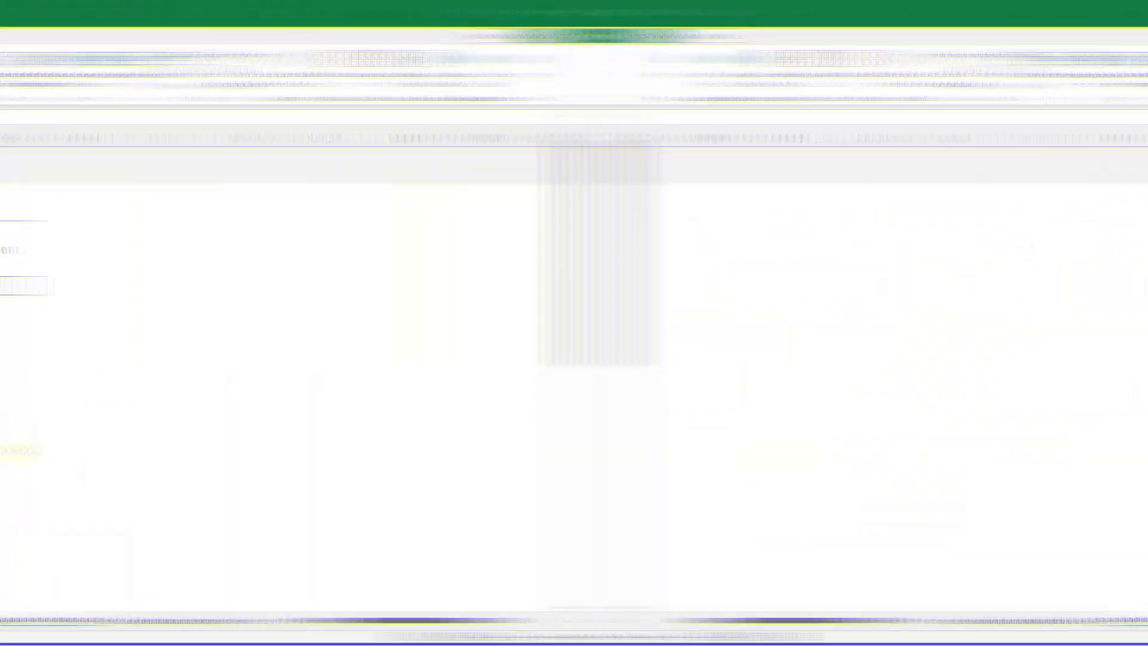
On the 6-Range lookup sheet, inspect the XLOOKUP formula in F7 that retrieves the item's value, leaving it unedited.
left_click_drag(134, 169, 156, 166)
left_click(366, 81)
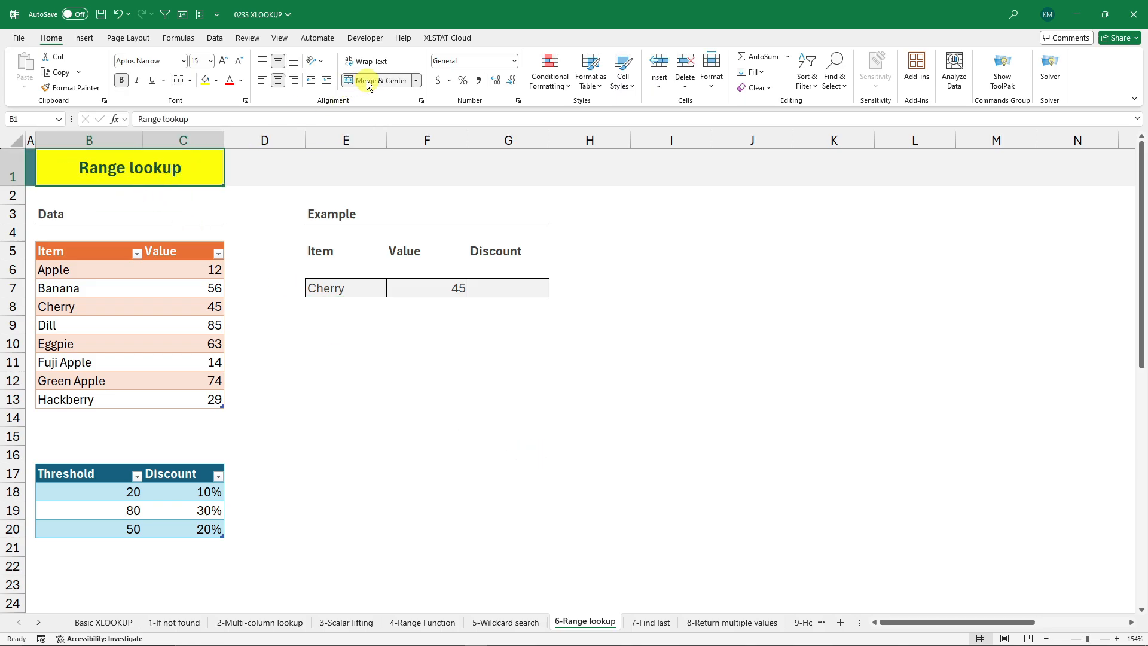
left_click(403, 327)
left_click(450, 294)
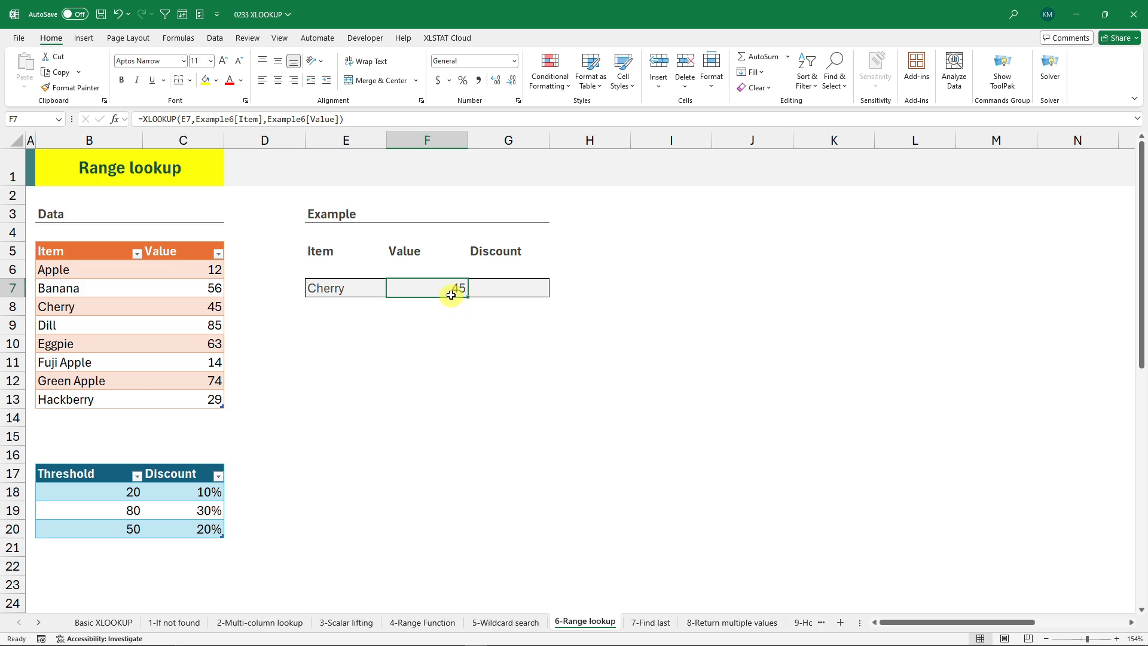
double_click(450, 290)
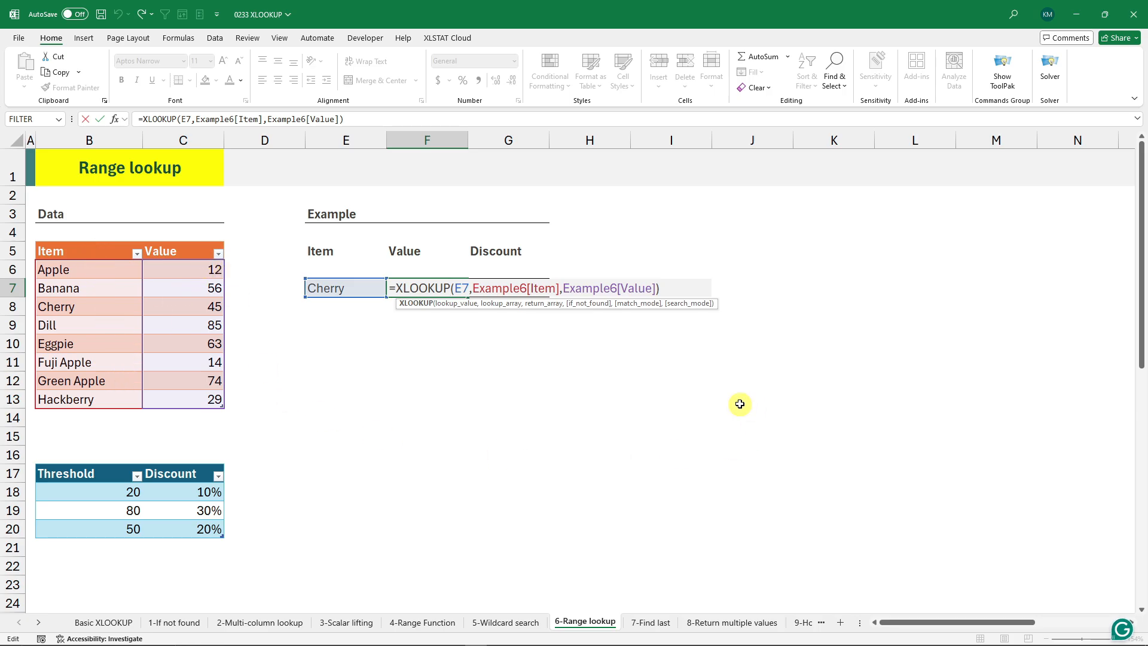
left_click(707, 402)
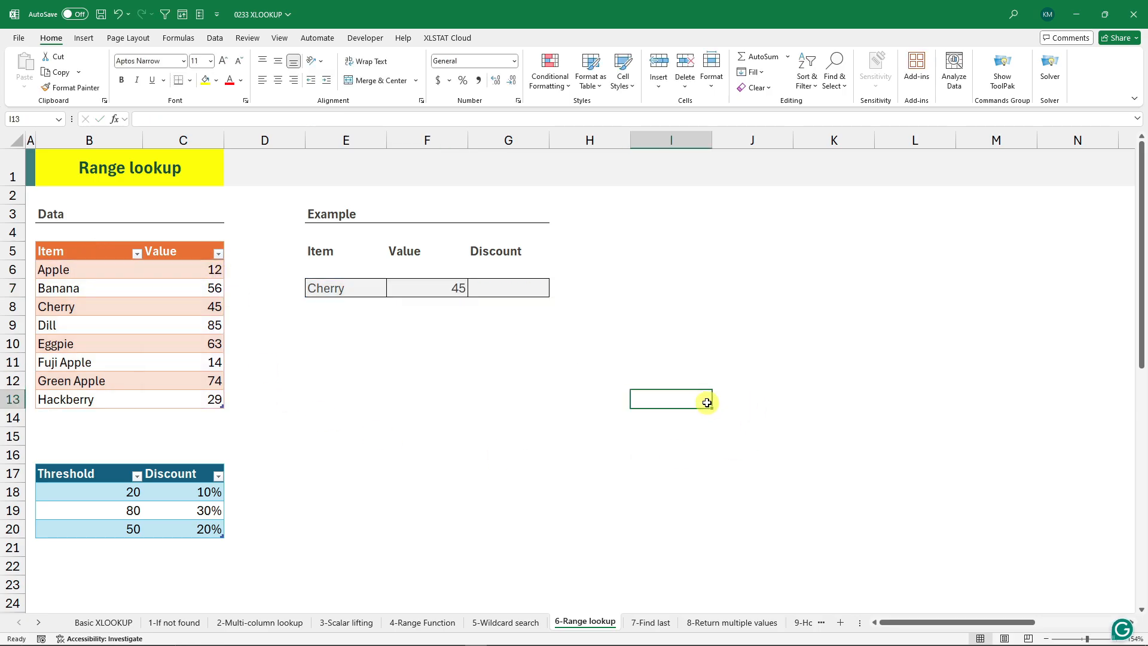
Start an XLOOKUP formula in the Discount cell G7, using the value in F7 as the lookup value.
left_click(511, 289)
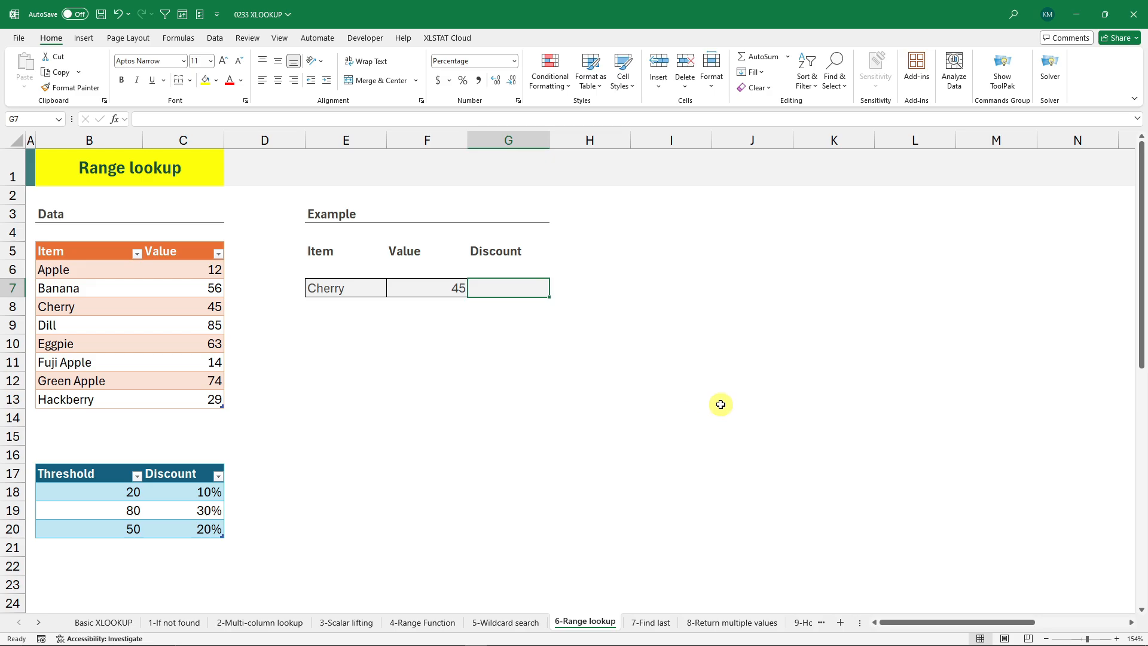
left_click_drag(86, 474, 201, 525)
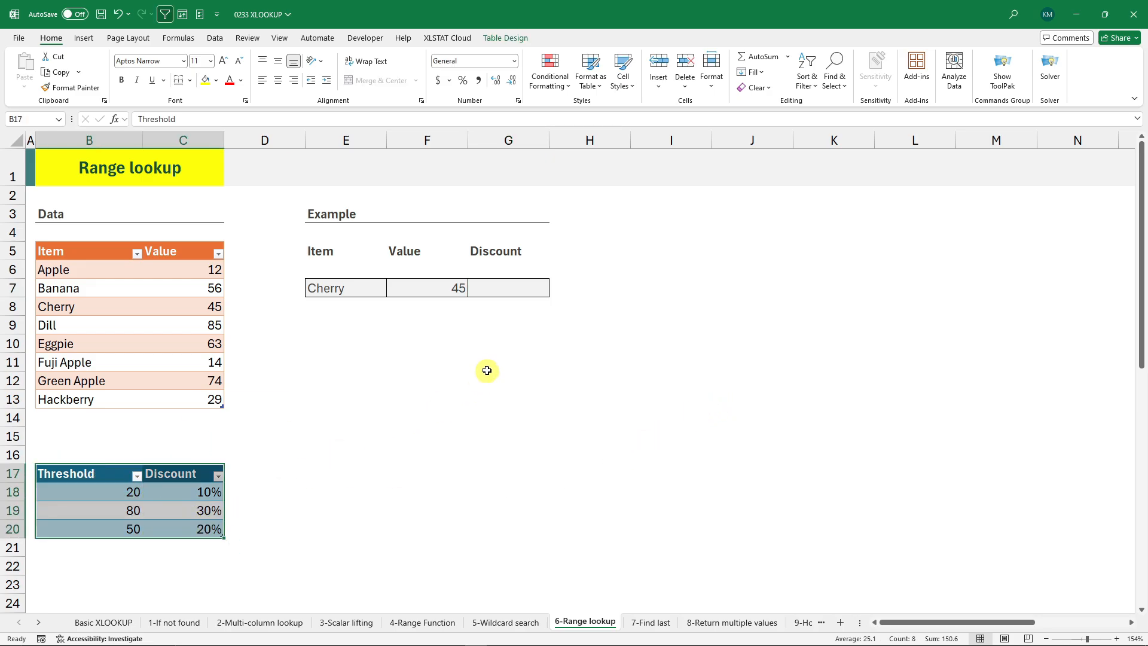
left_click(505, 290)
type("=x")
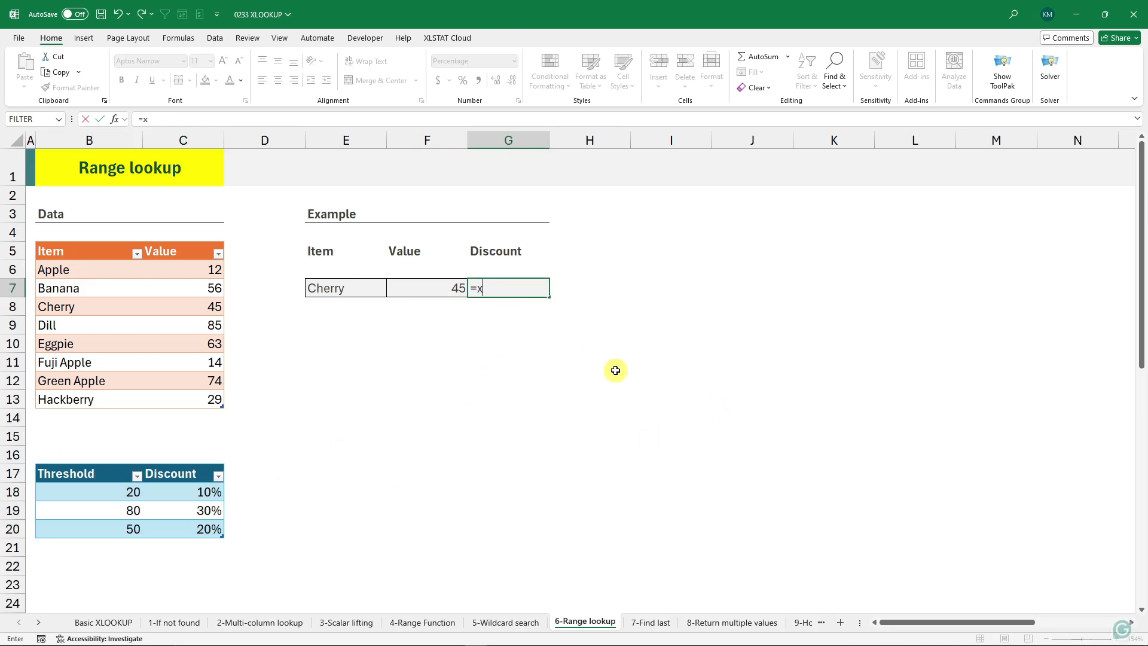
type("l")
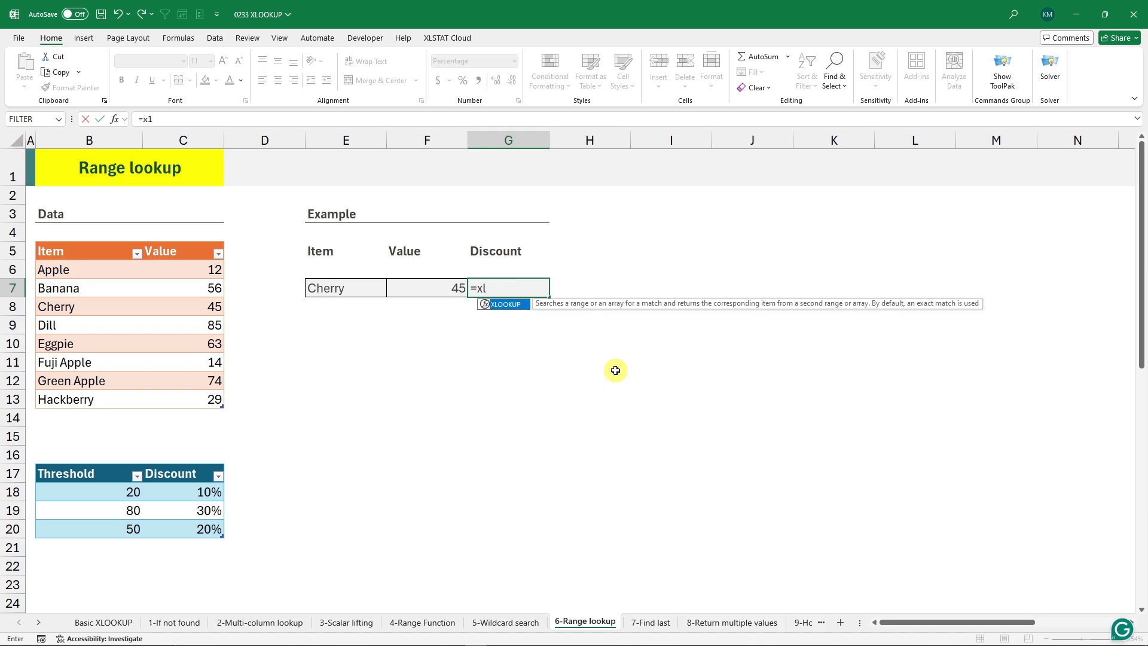
type("ookup(")
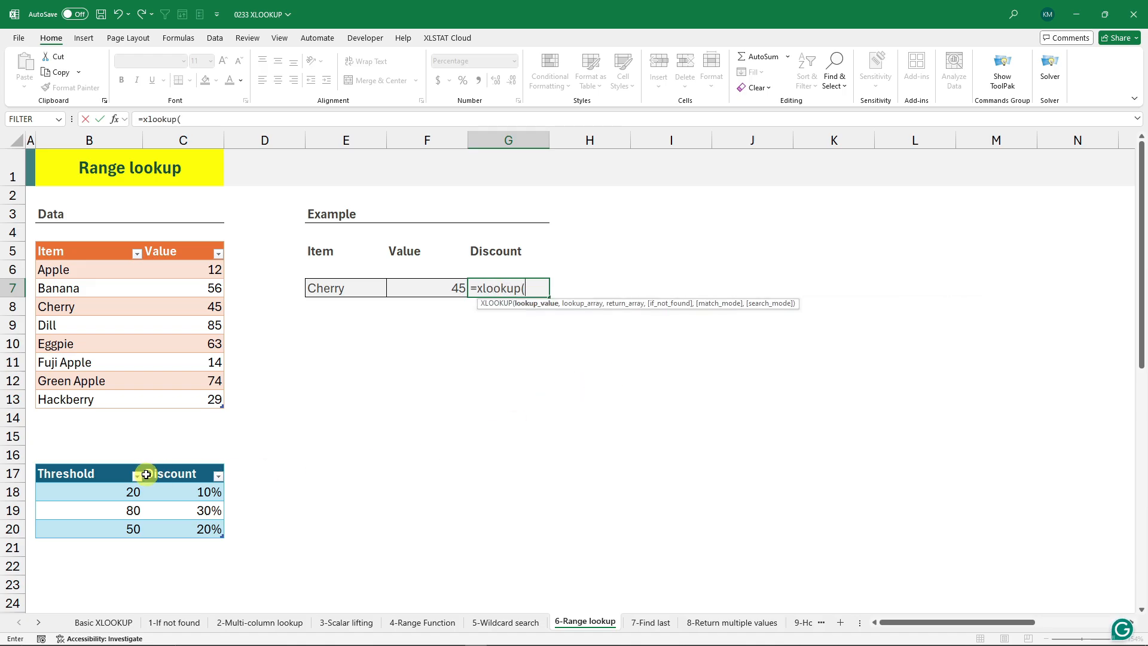
left_click(444, 290)
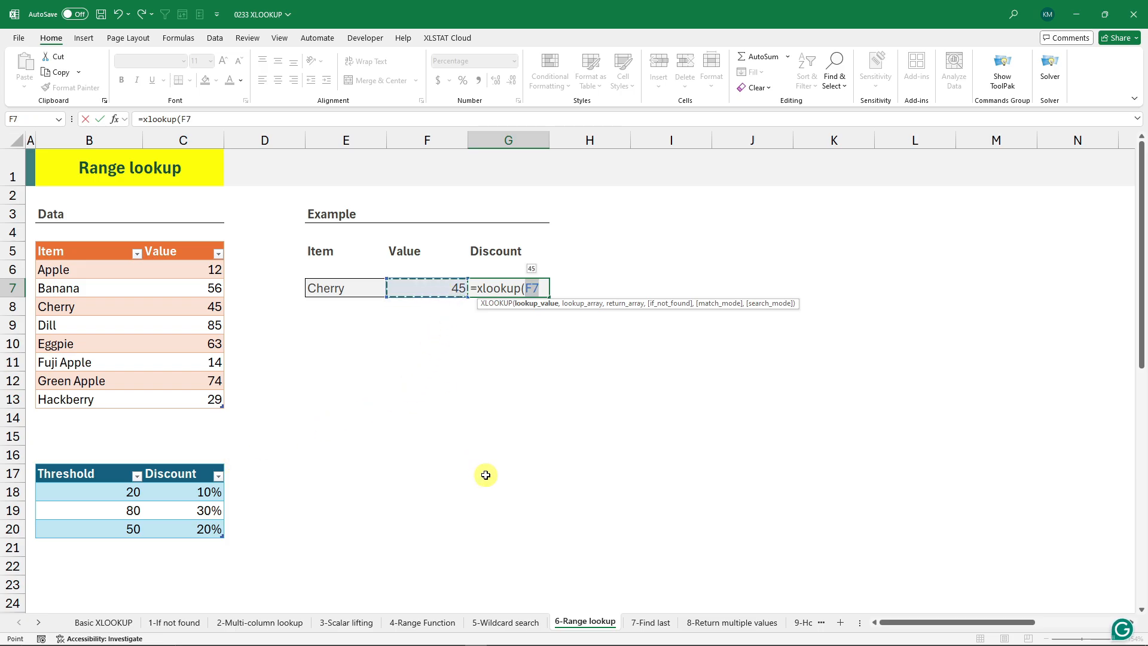
type(",")
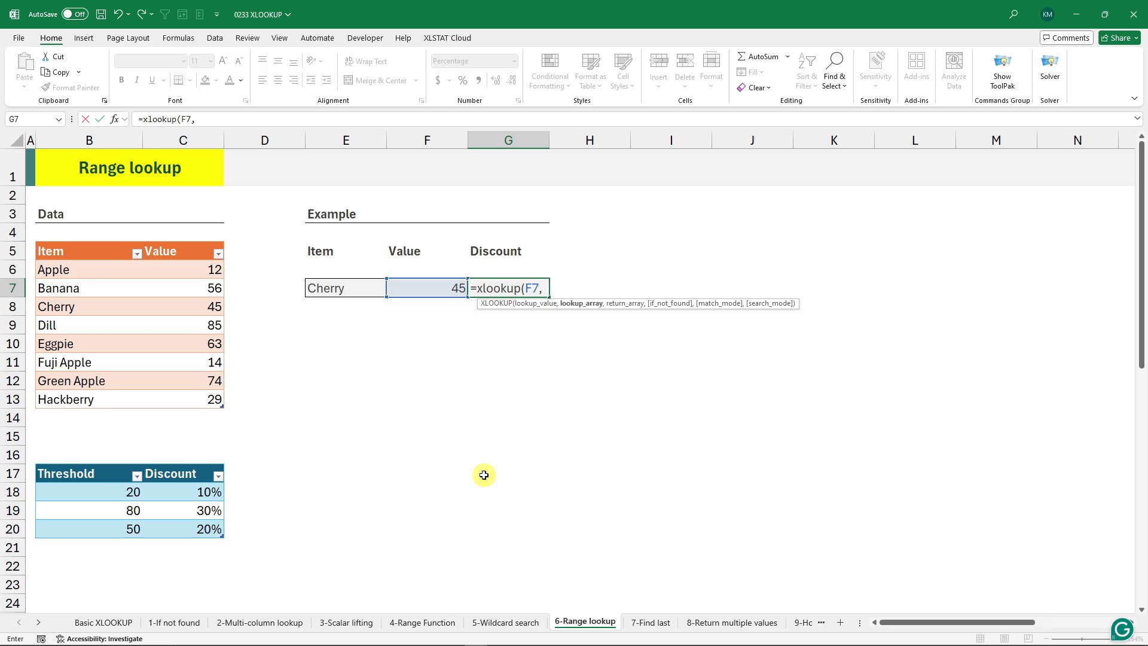
Complete the G7 formula with lookup array B18:B20, return array C18:C20, 0 if not found, and match mode -1 for exact or next smaller.
left_click(109, 462)
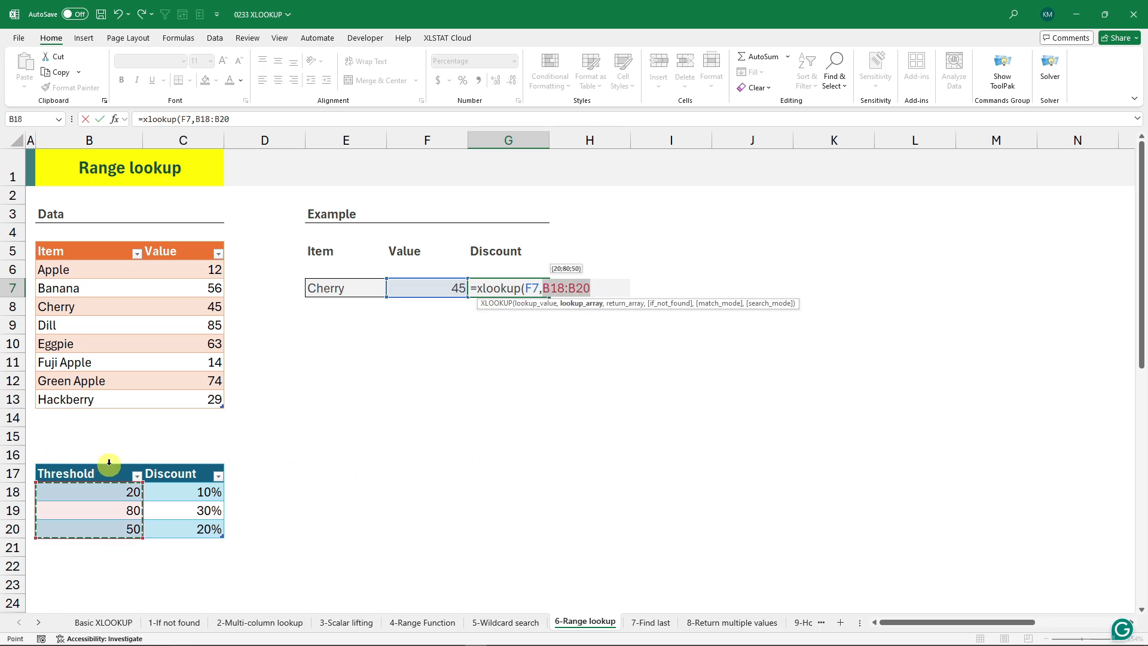
type(",")
left_click(193, 465)
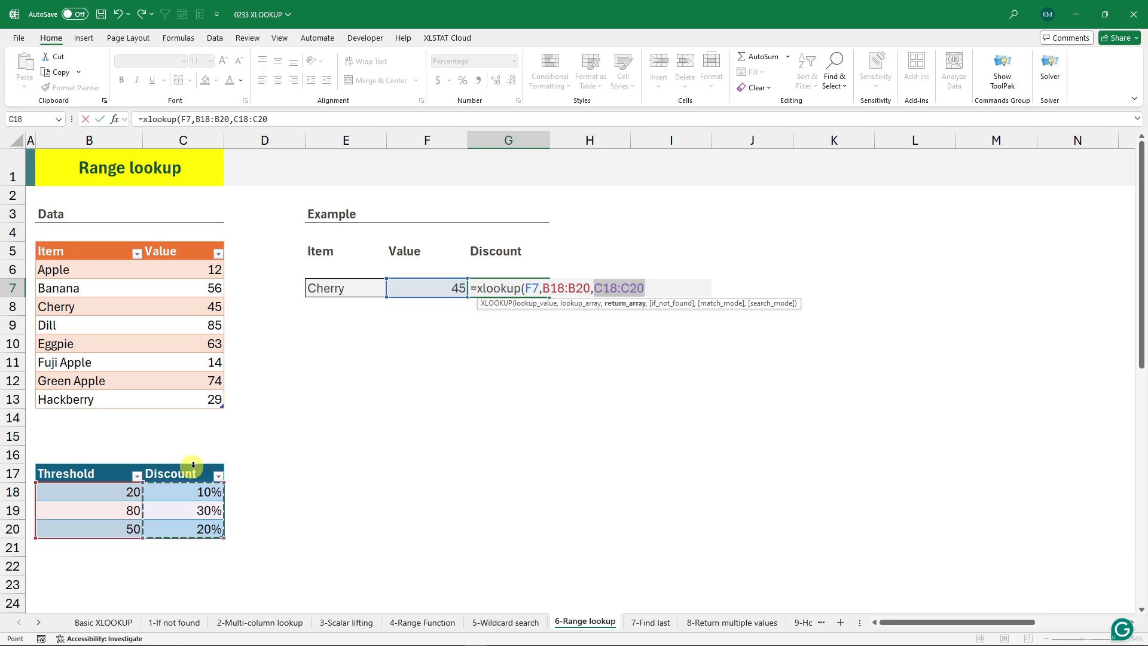
type(",")
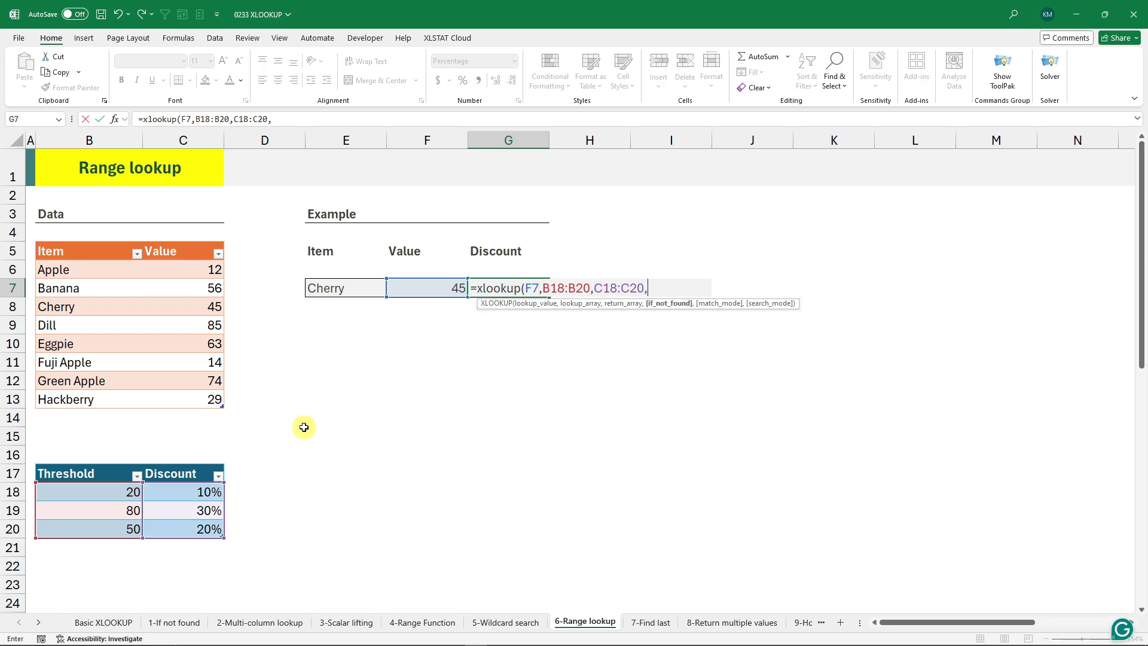
type("0,")
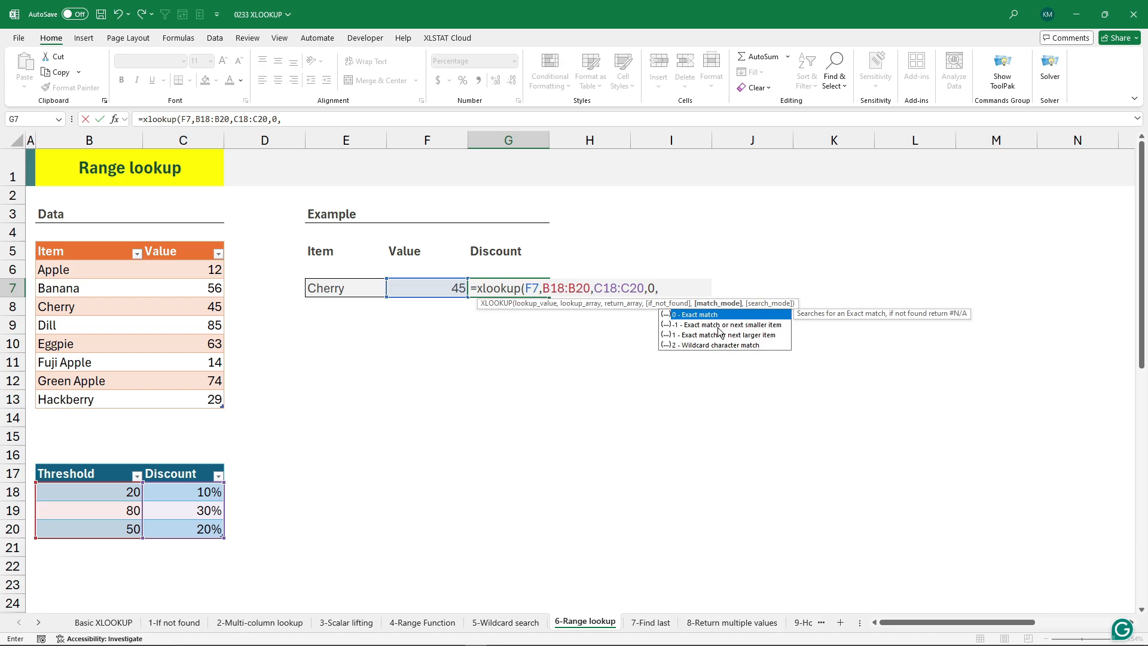
type("-1)")
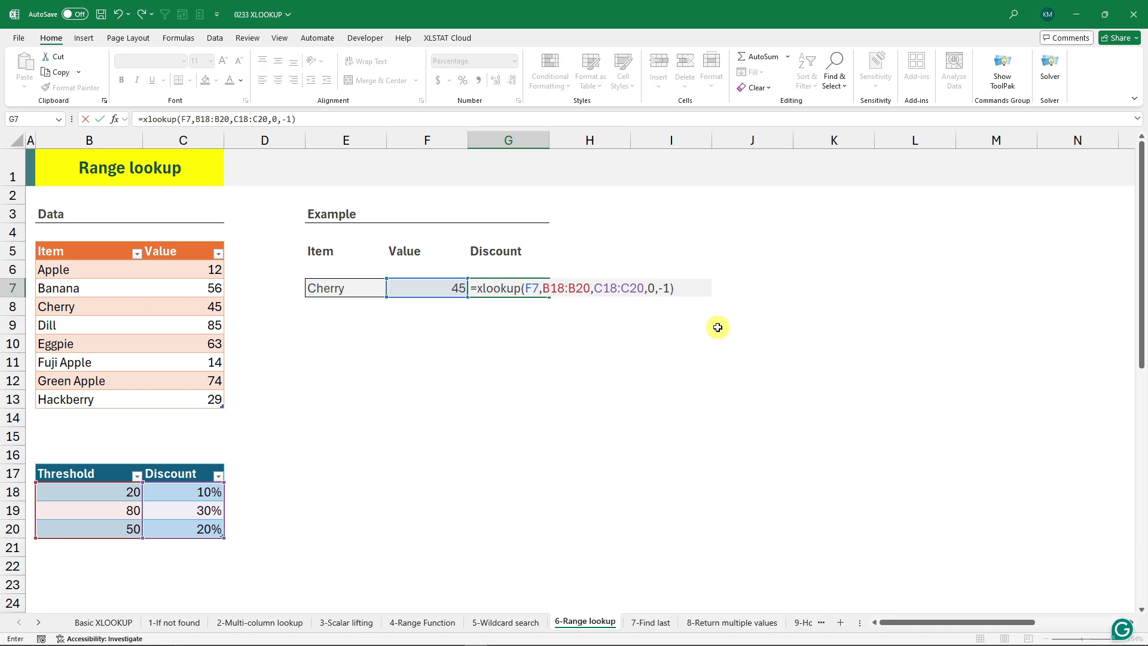
key("Return")
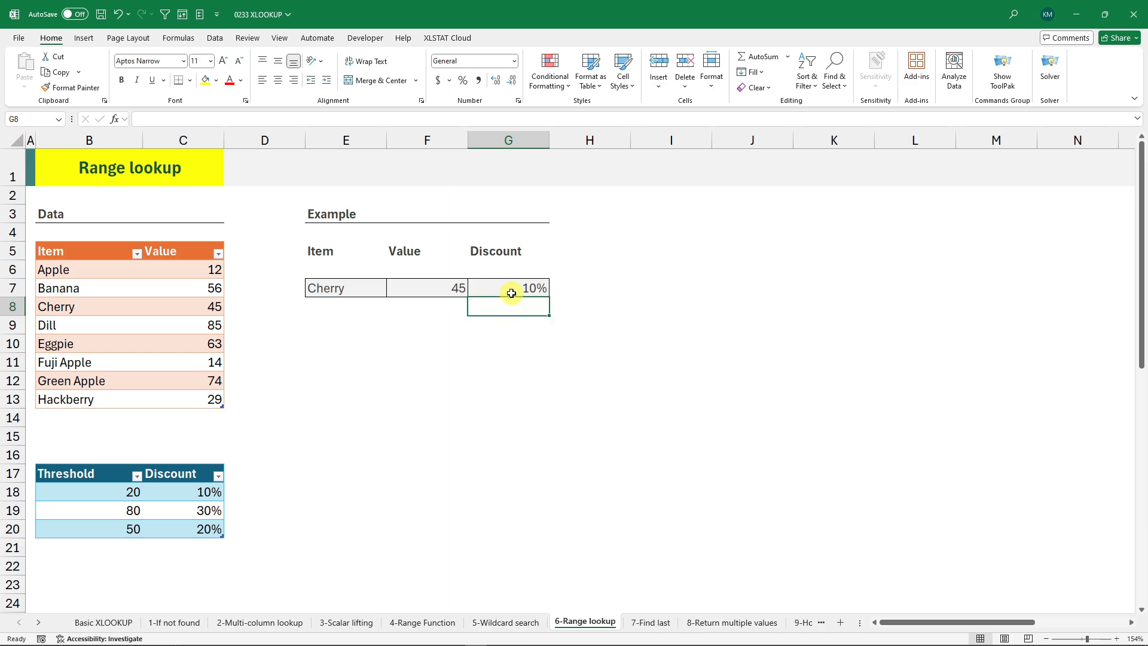
Compare Cherry's value in F7 with the first threshold and its discount in the threshold table.
left_click(451, 295)
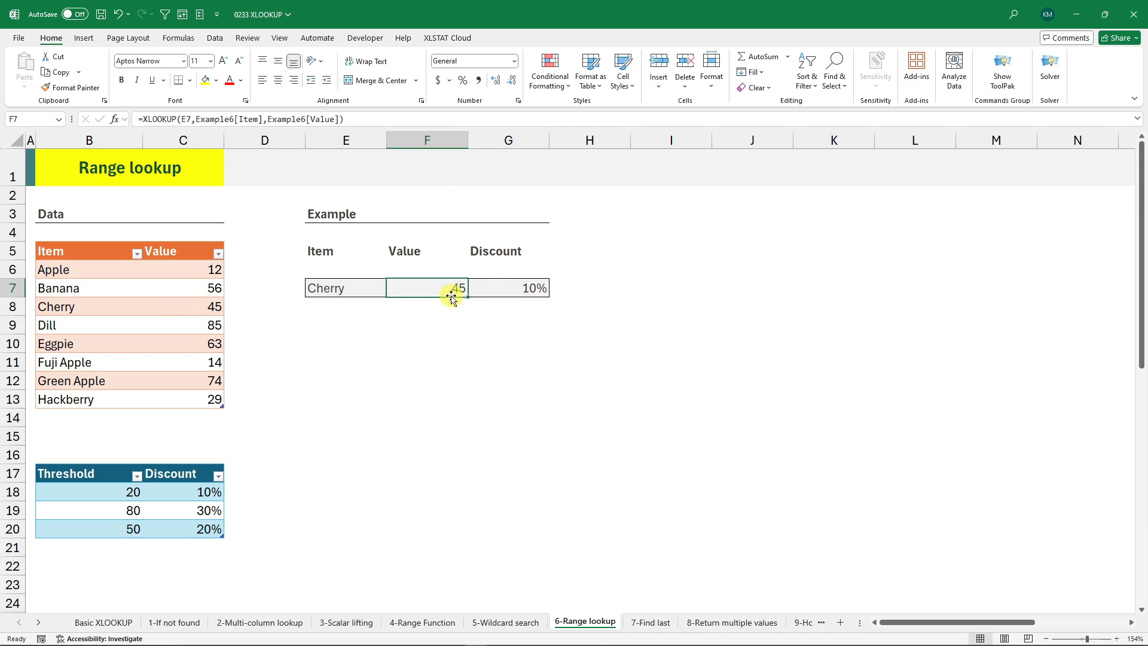
left_click(128, 490)
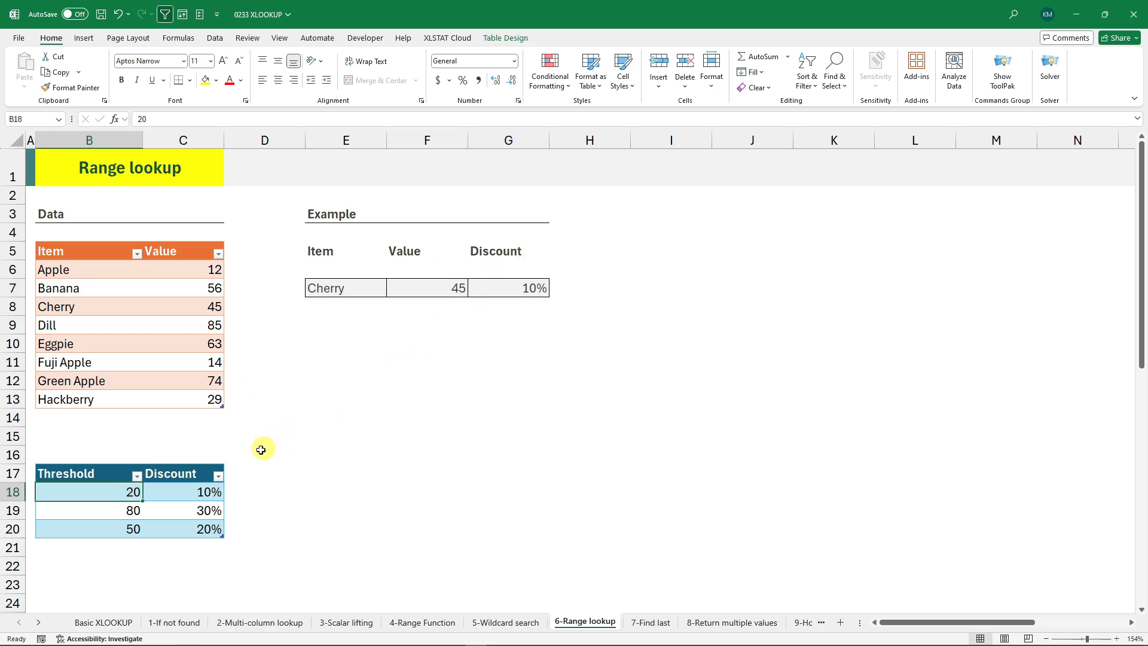
left_click(190, 494)
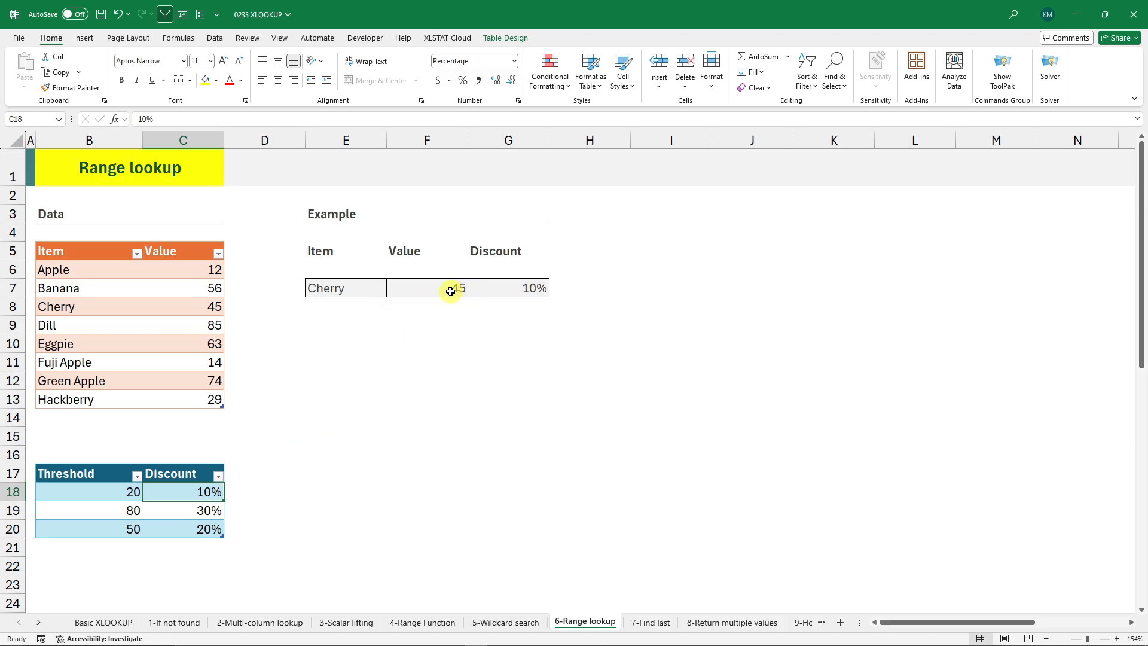
left_click(452, 289)
Change the item in E7 to Eggpie and check its value and discount in F7 and G7.
left_click(361, 290)
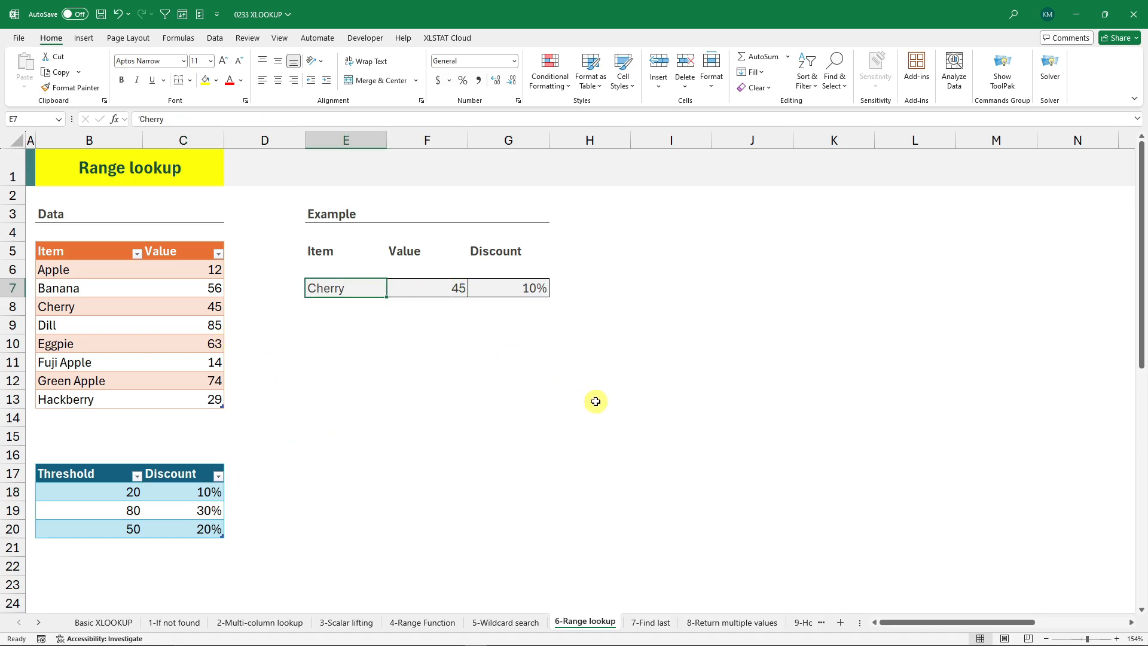
type("Eggpie")
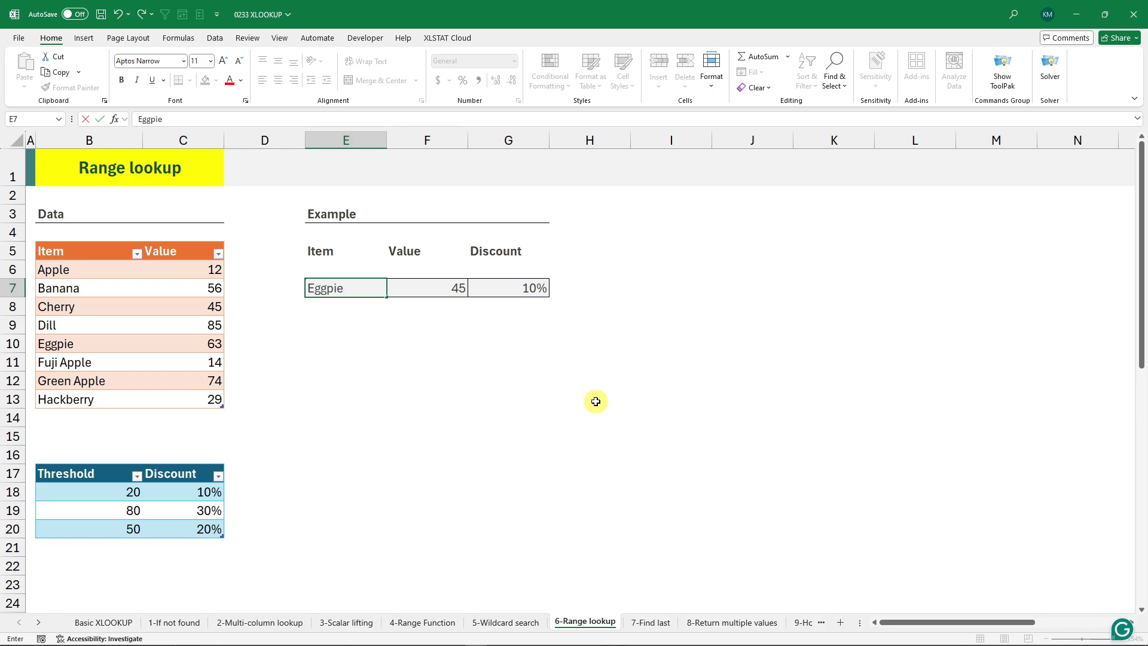
key("Return")
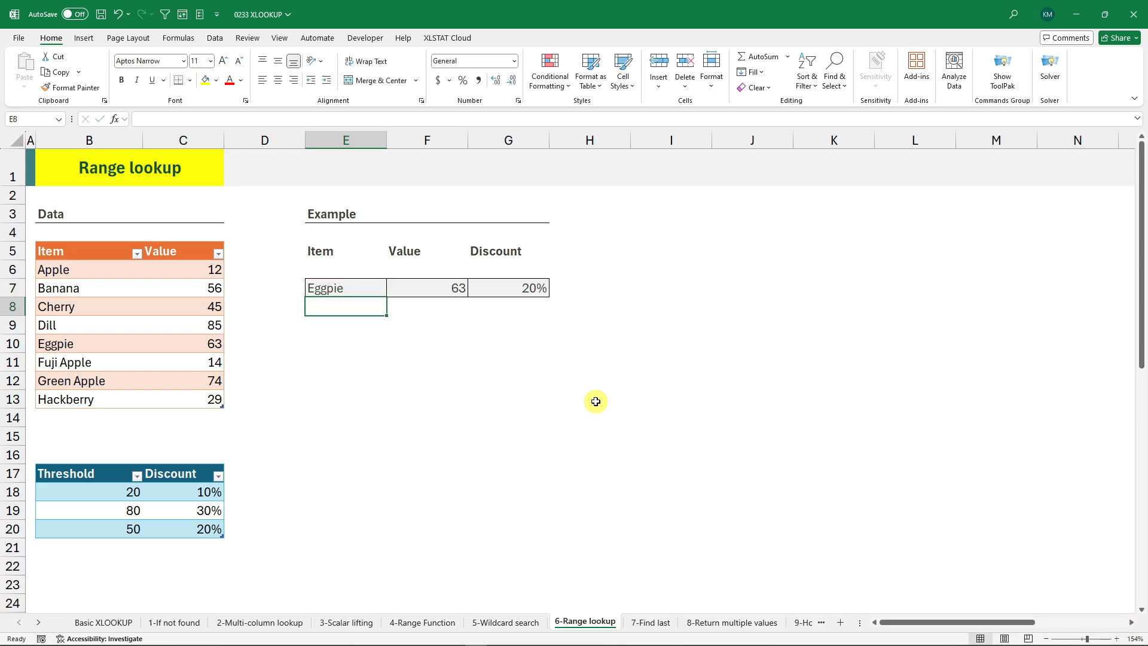
left_click(529, 287)
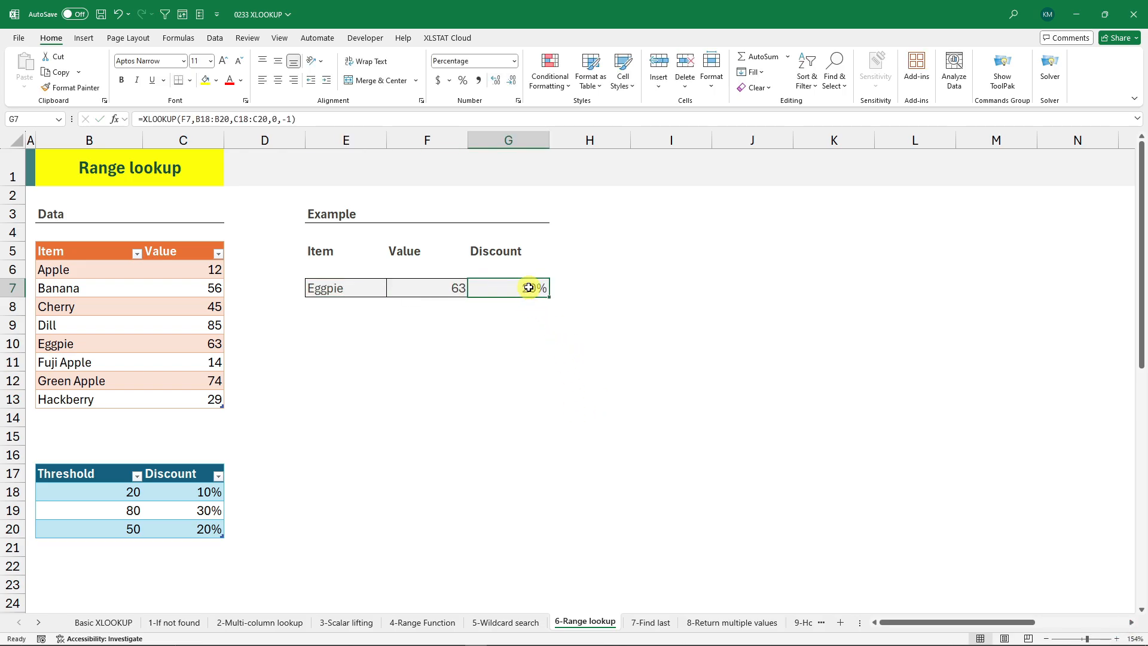
left_click(456, 290)
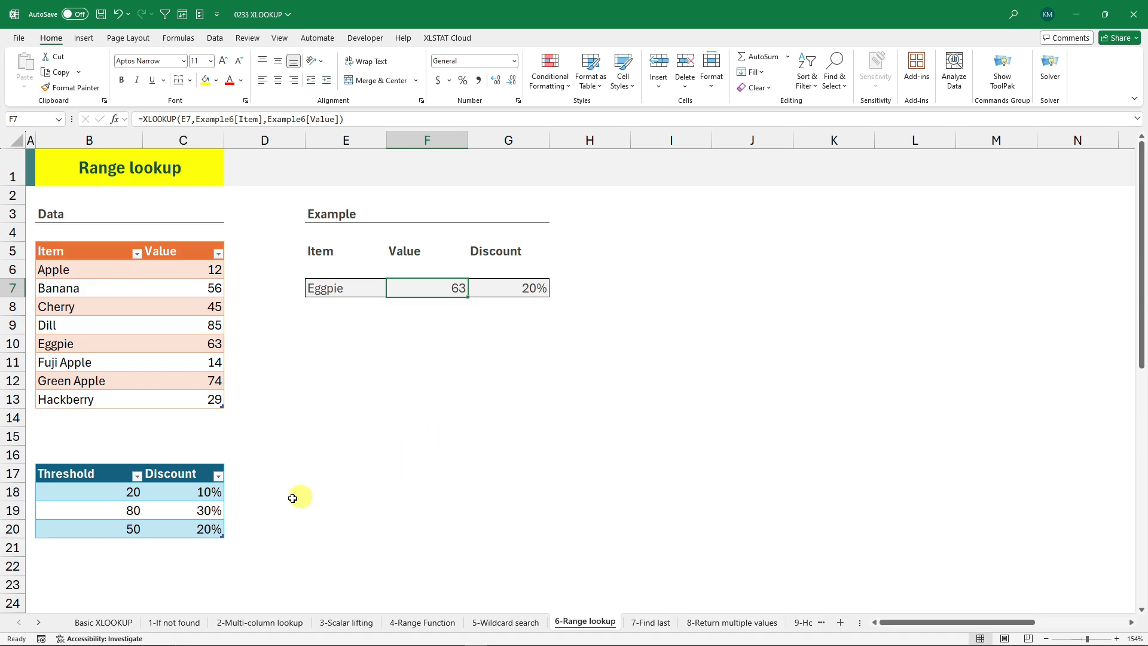
Try a threshold of 90 in B20, check the discount in G7, and undo the threshold change.
left_click(133, 528)
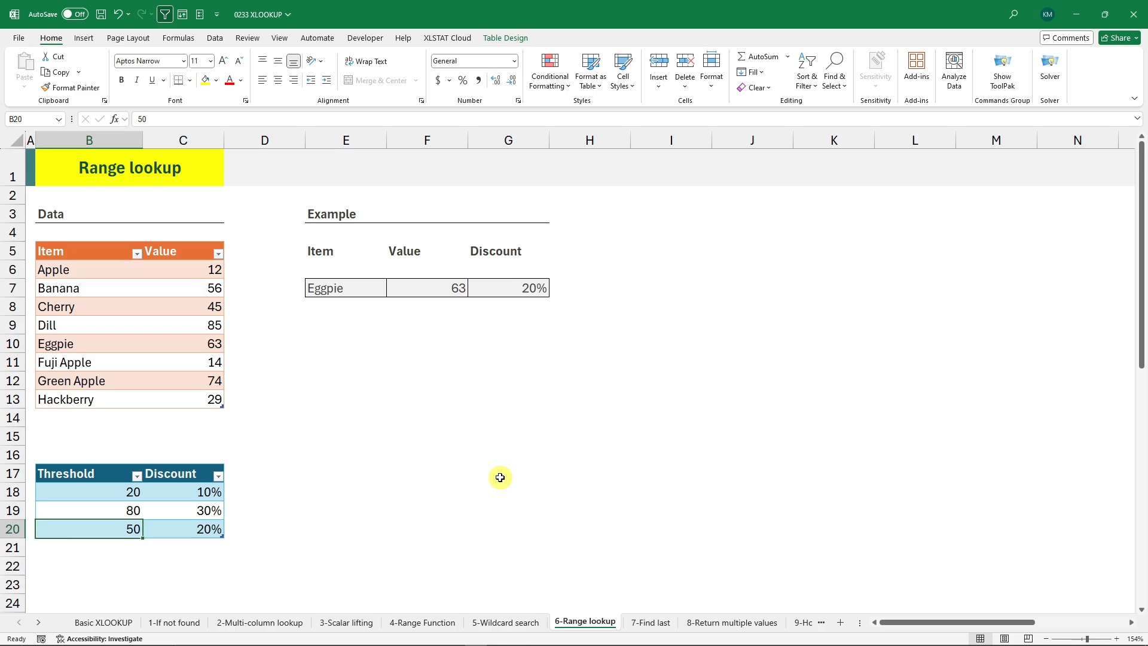
type("90")
key("Return")
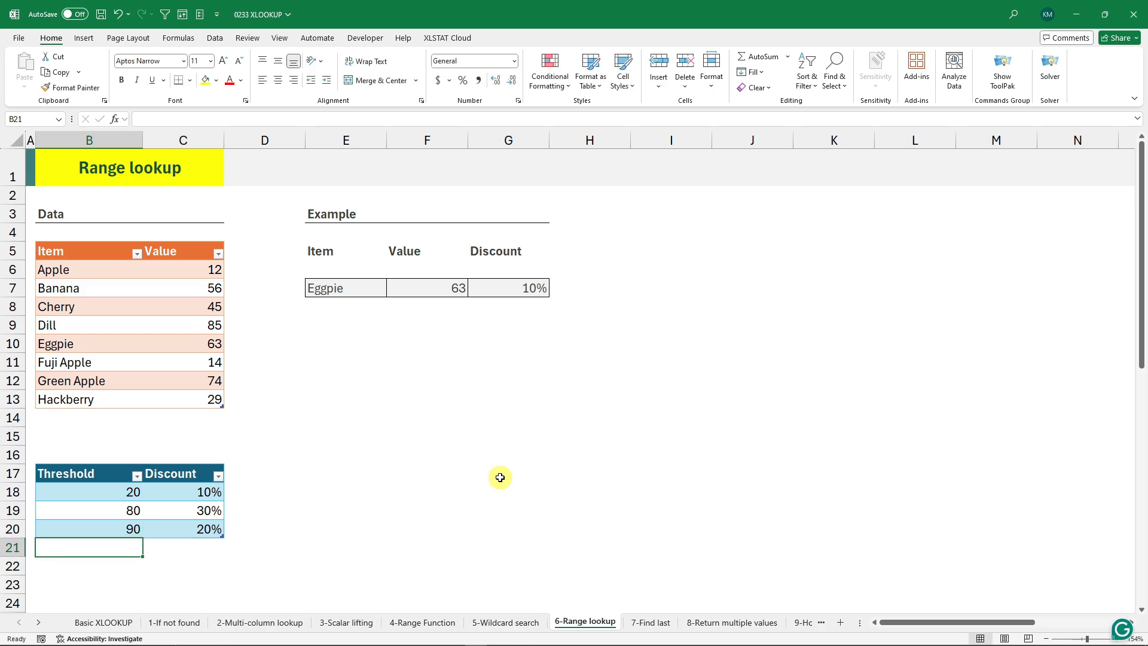
left_click(536, 289)
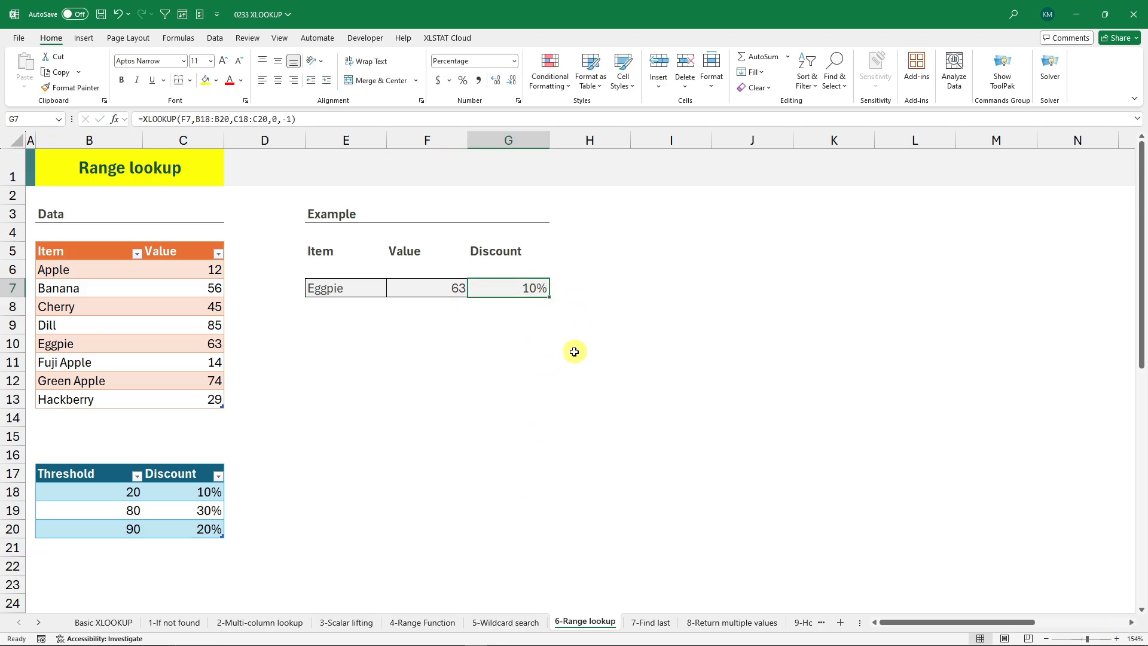
key("ctrl+z")
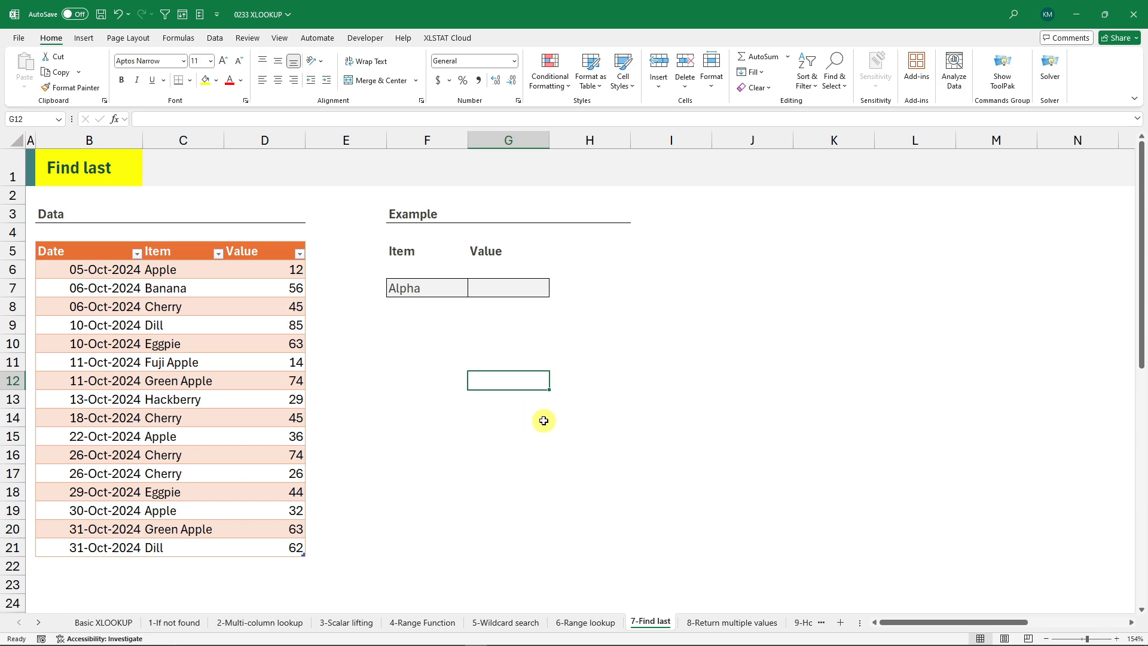
On the 7-Find last sheet, replace the example item in F7 with Apple.
left_click(50, 172)
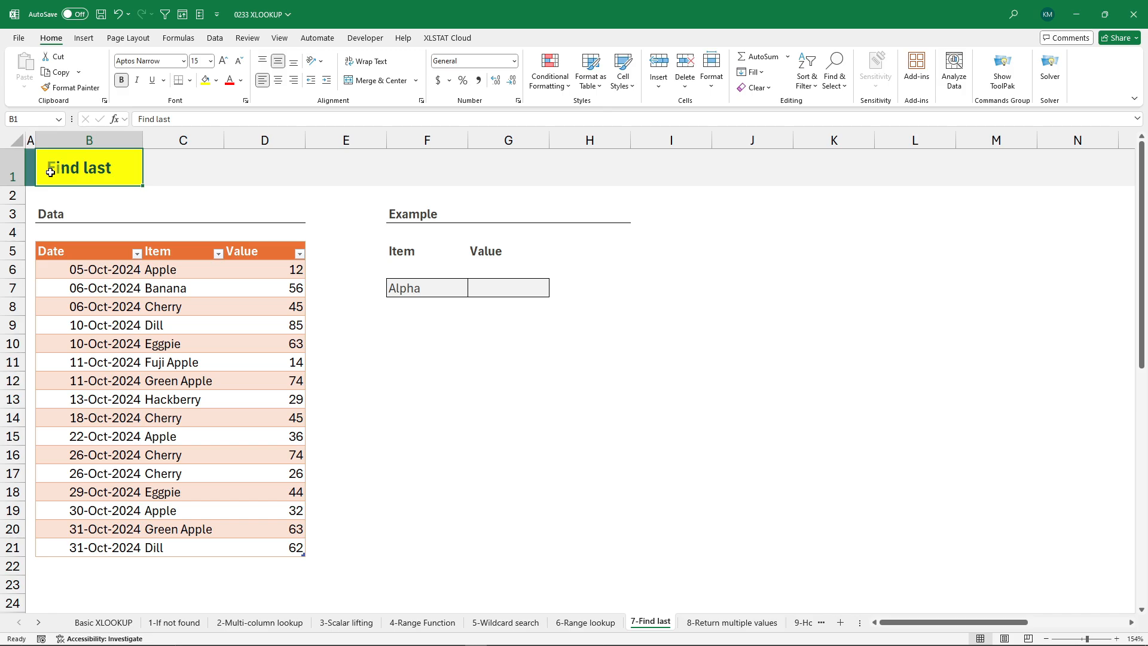
left_click(418, 288)
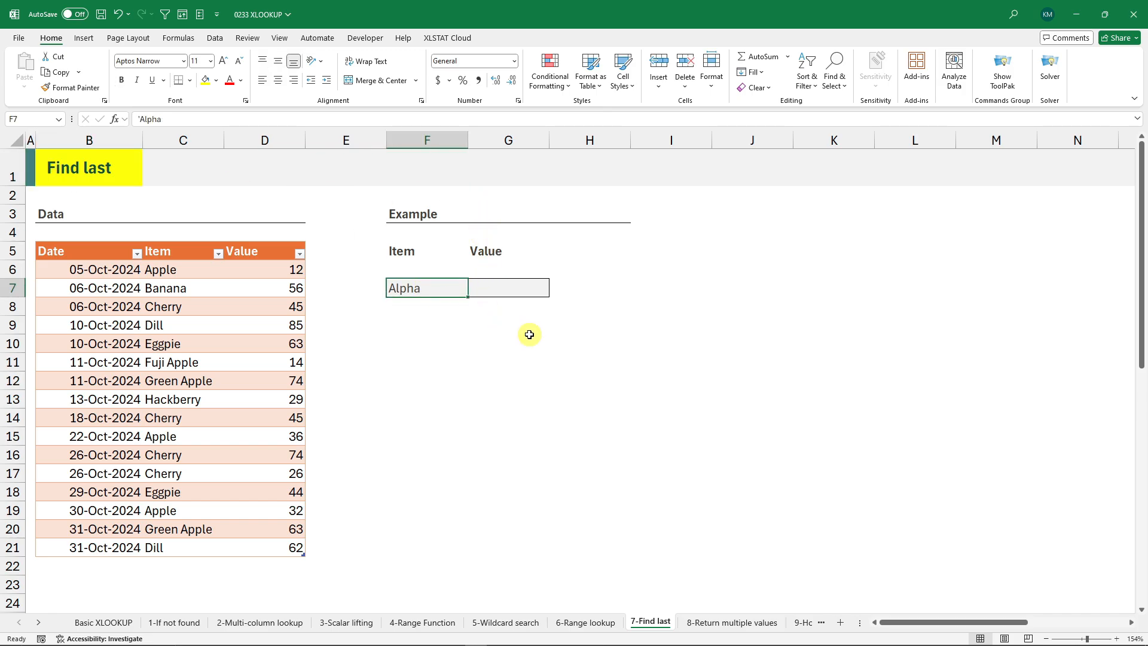
type("Apple")
key("Return")
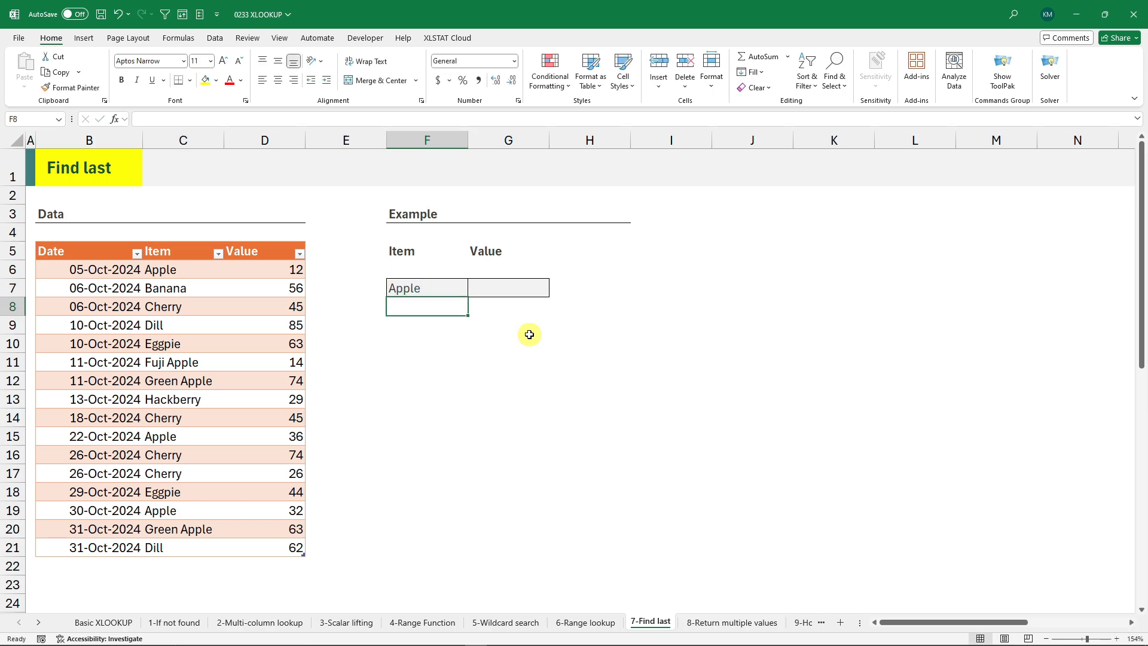
In G7, start an XLOOKUP of F7 with C6:C21 as the lookup array and D6:D21 as the return array.
left_click(509, 289)
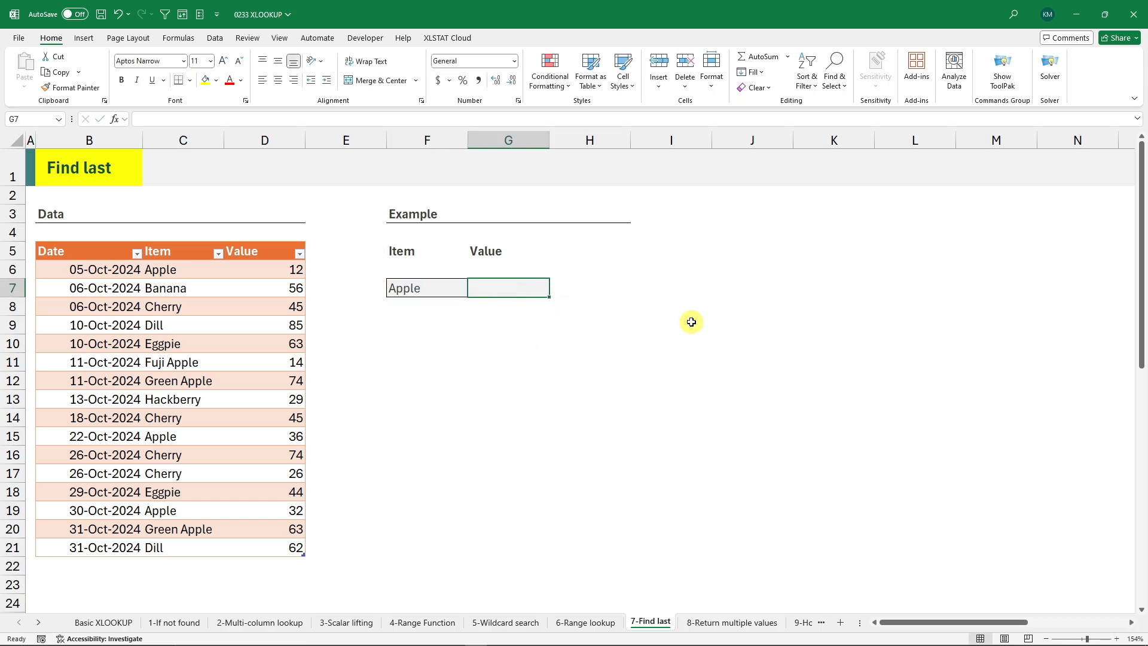
type("=xlookup")
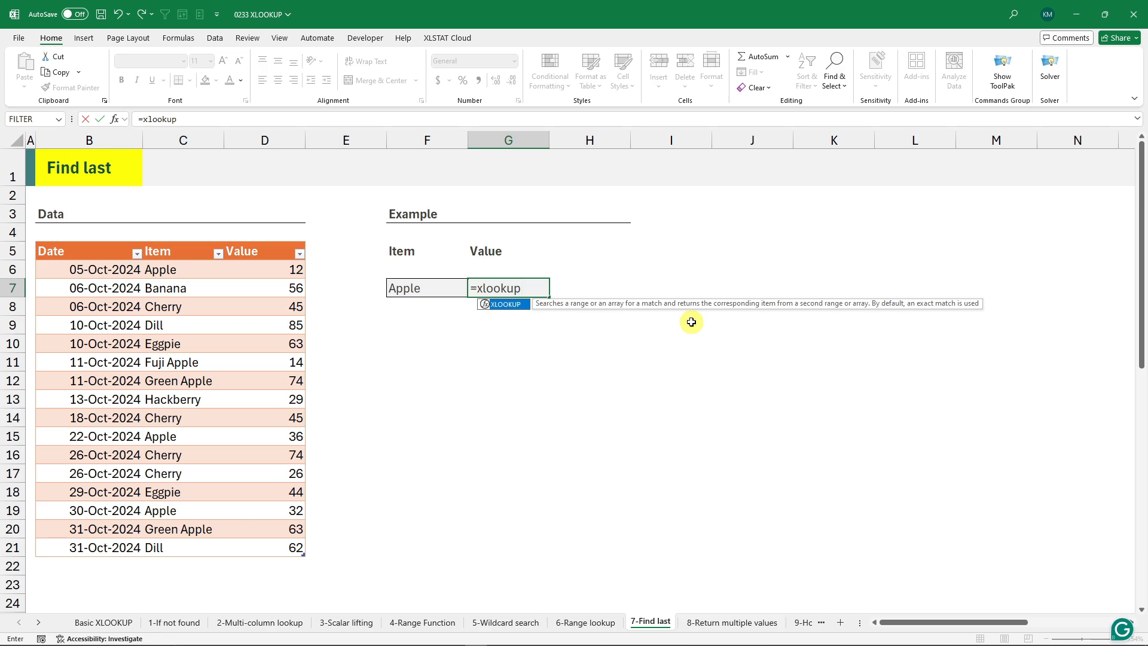
type("(")
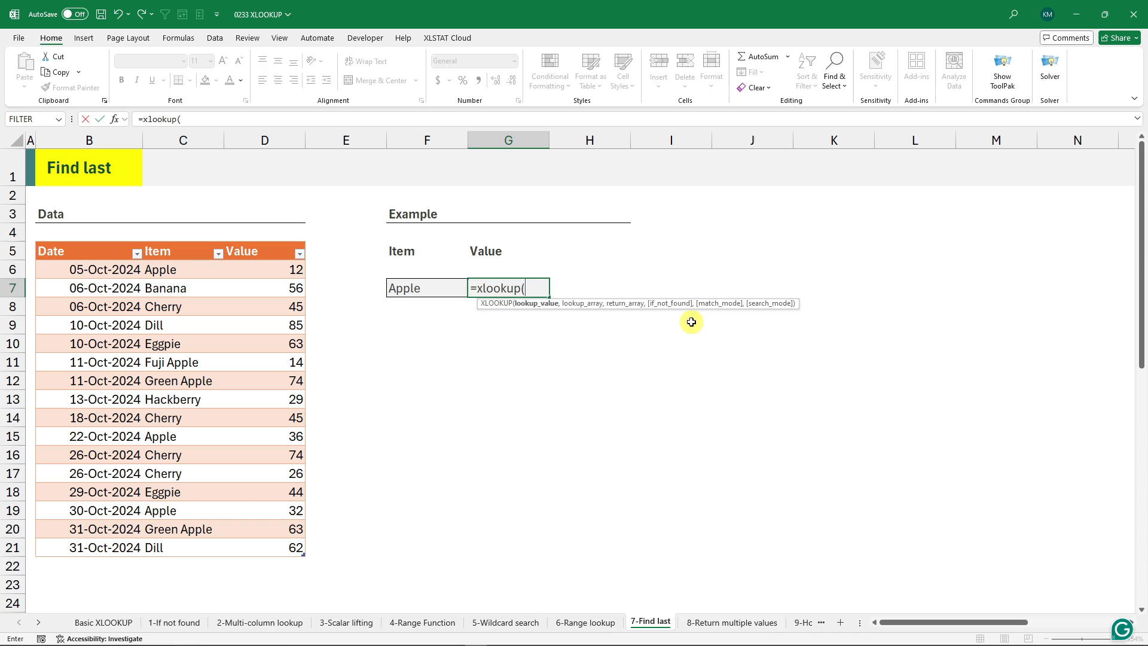
left_click(432, 289)
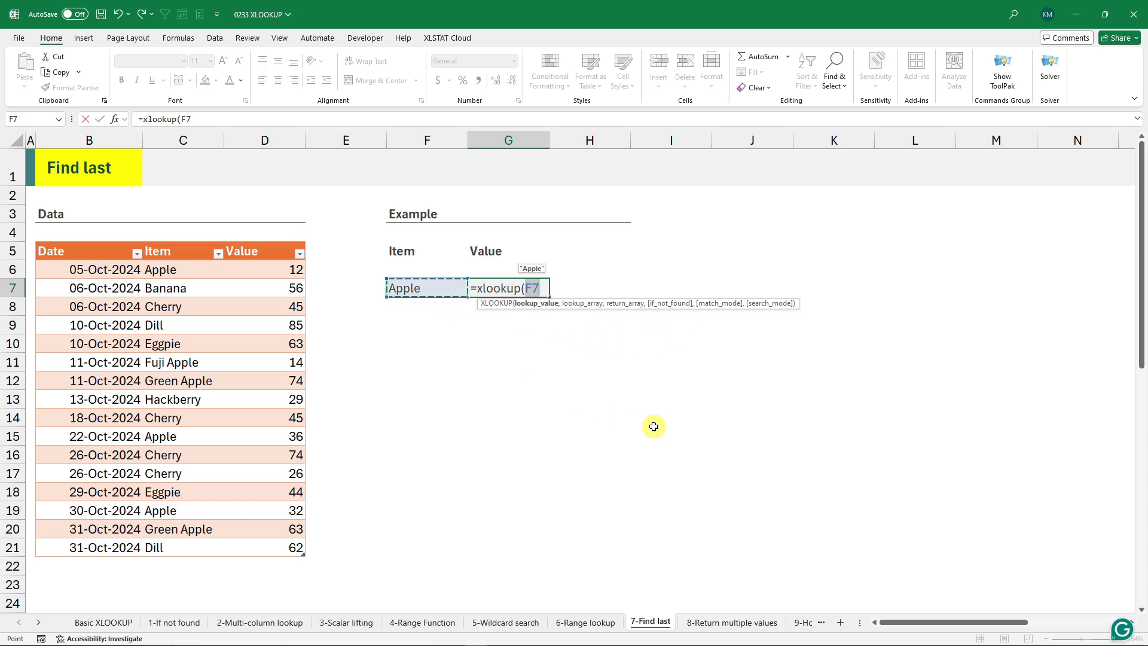
type(",")
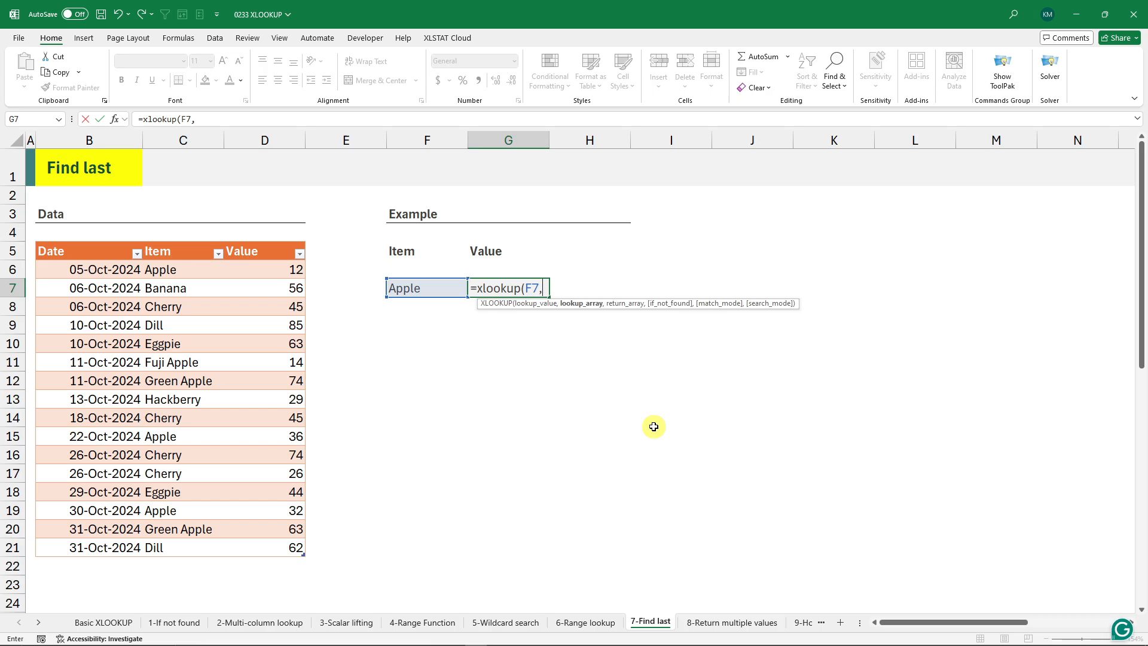
left_click(181, 240)
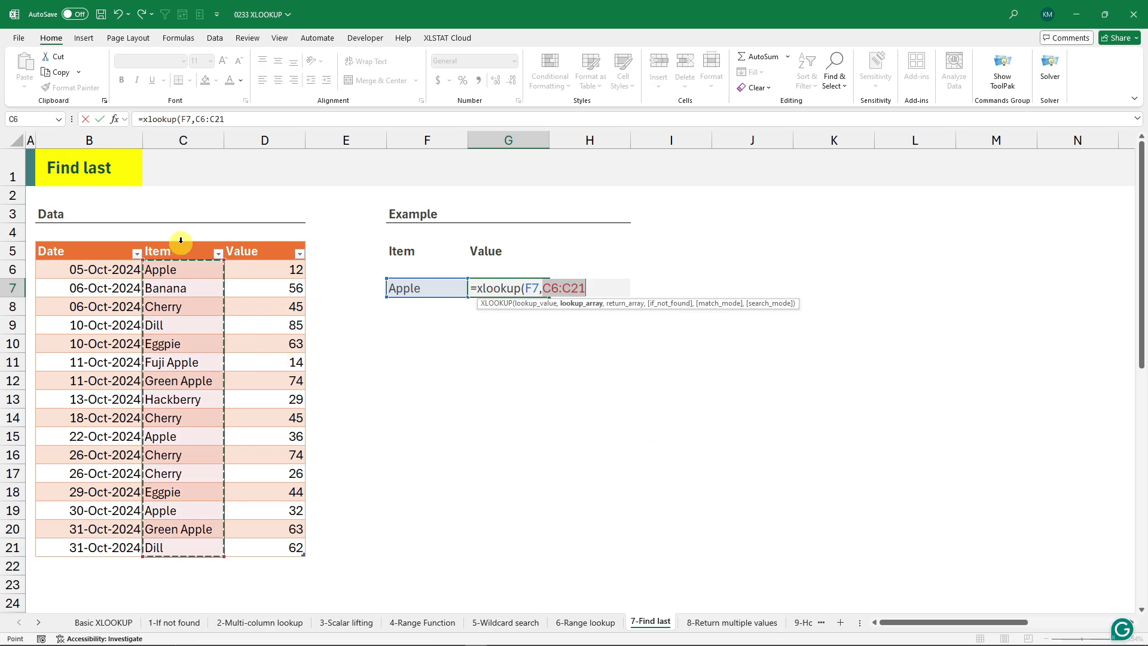
double_click(545, 287)
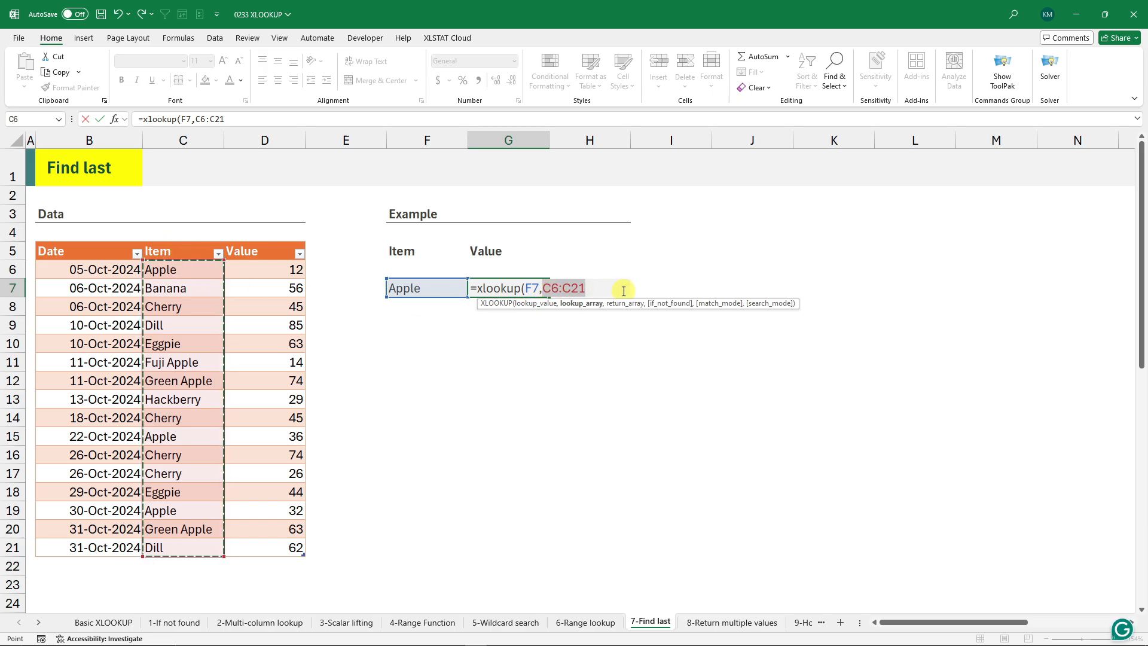
type(",")
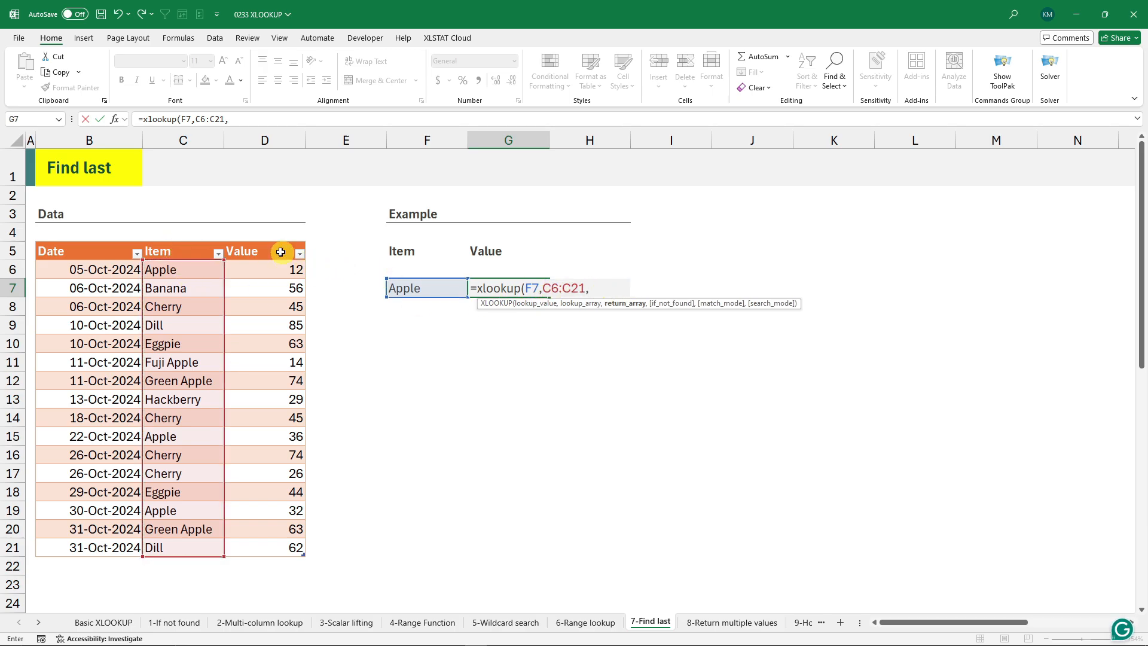
left_click(264, 240)
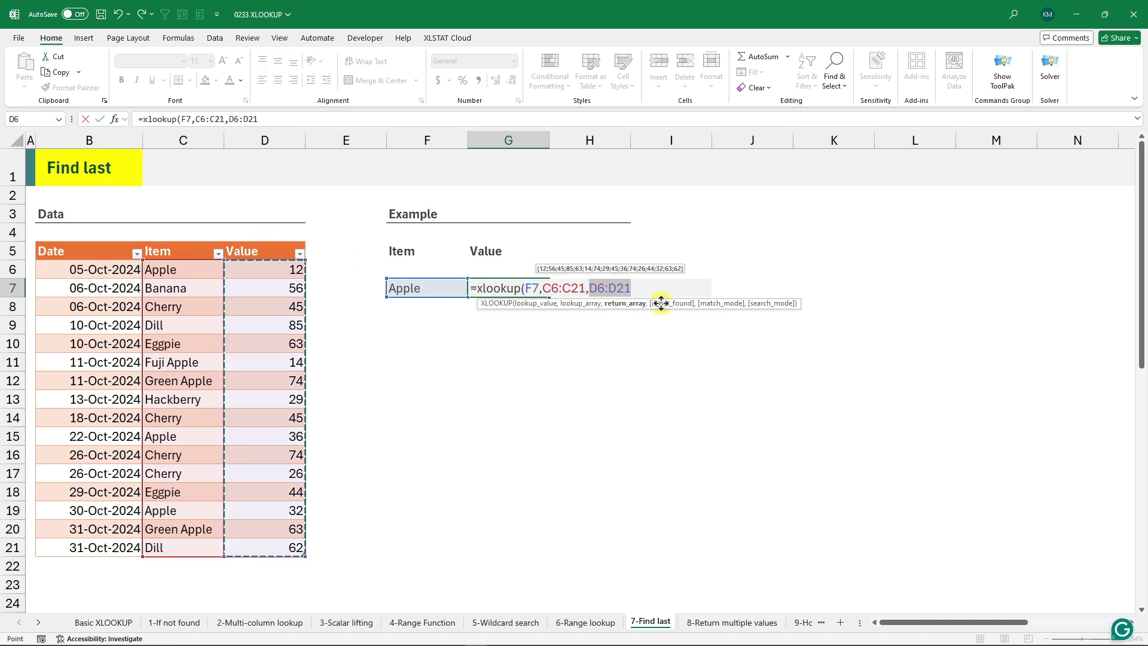
Complete G7's XLOOKUP with 0 if not found, exact match 0 and search mode -1 (last-to-first), and review the formula.
type(",")
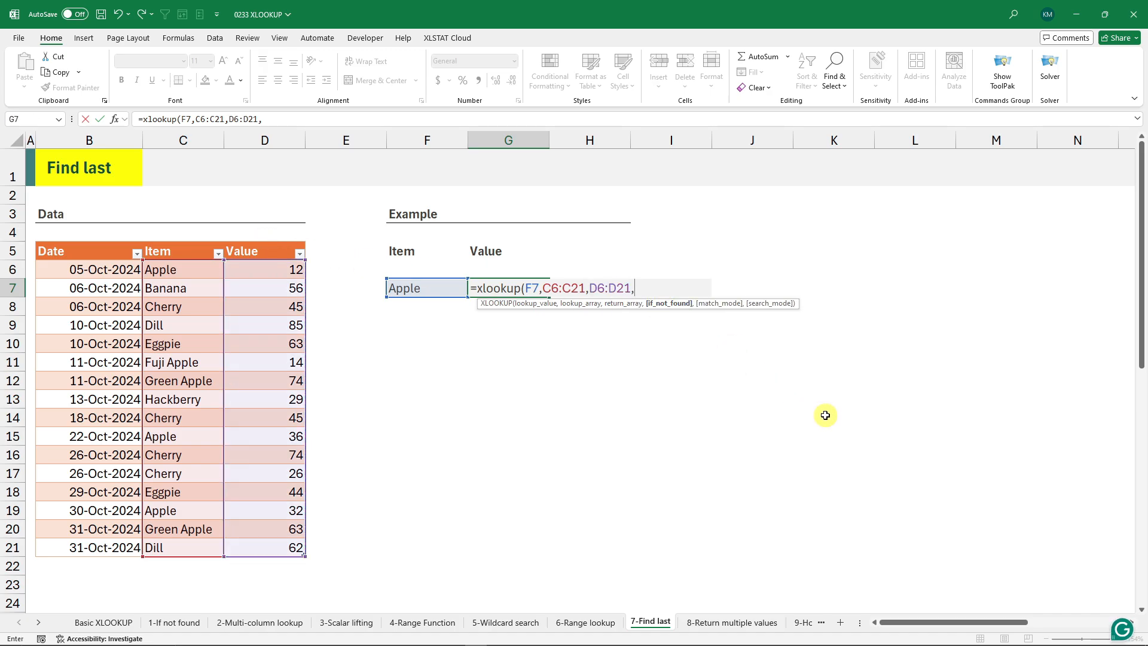
type("0,")
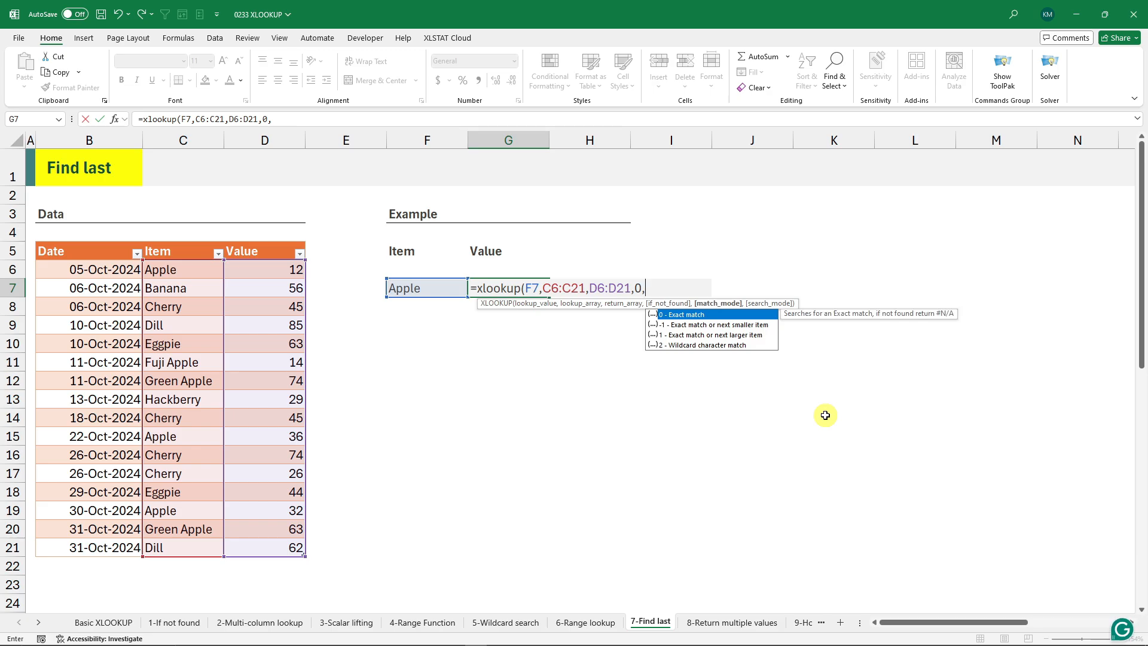
type("0,")
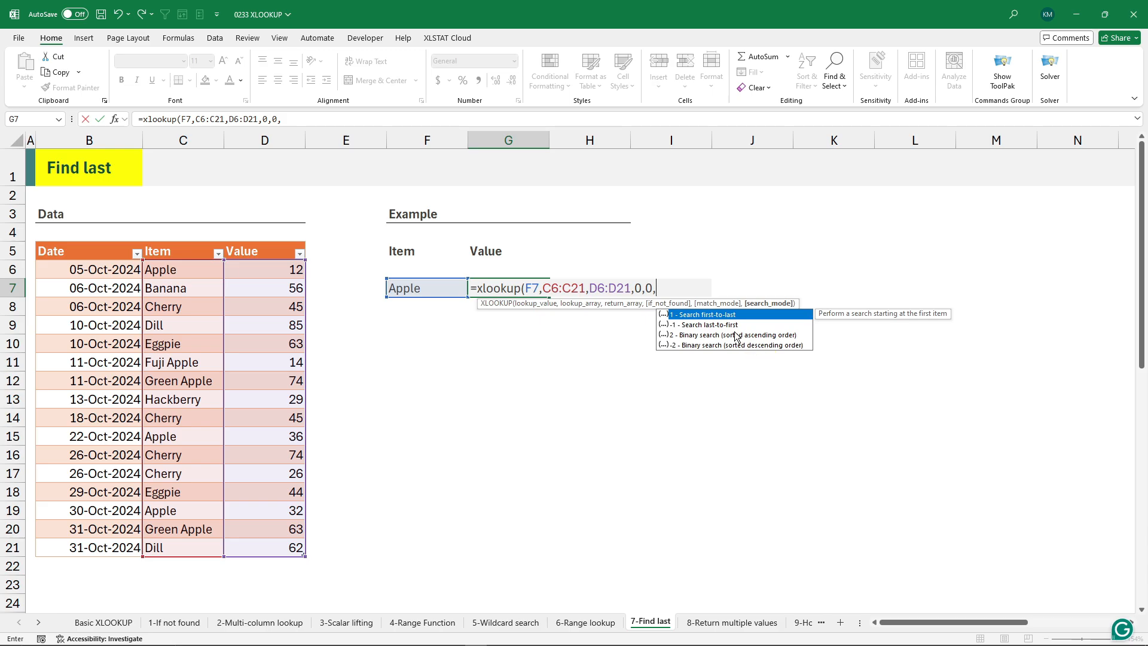
left_click(711, 325)
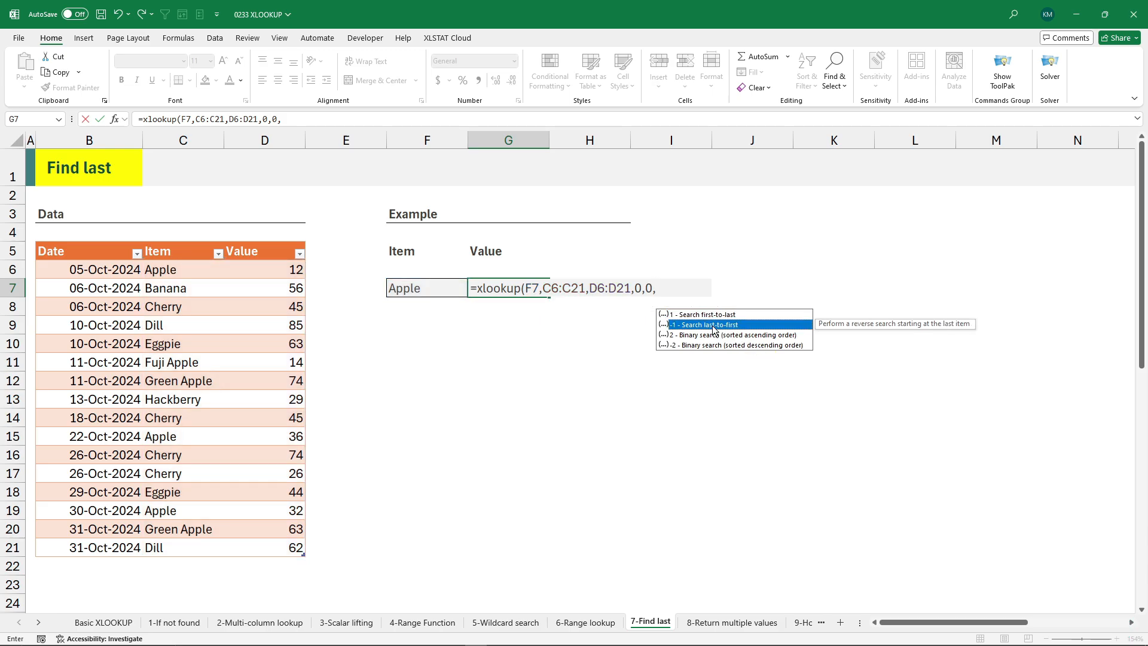
double_click(713, 325)
type(")")
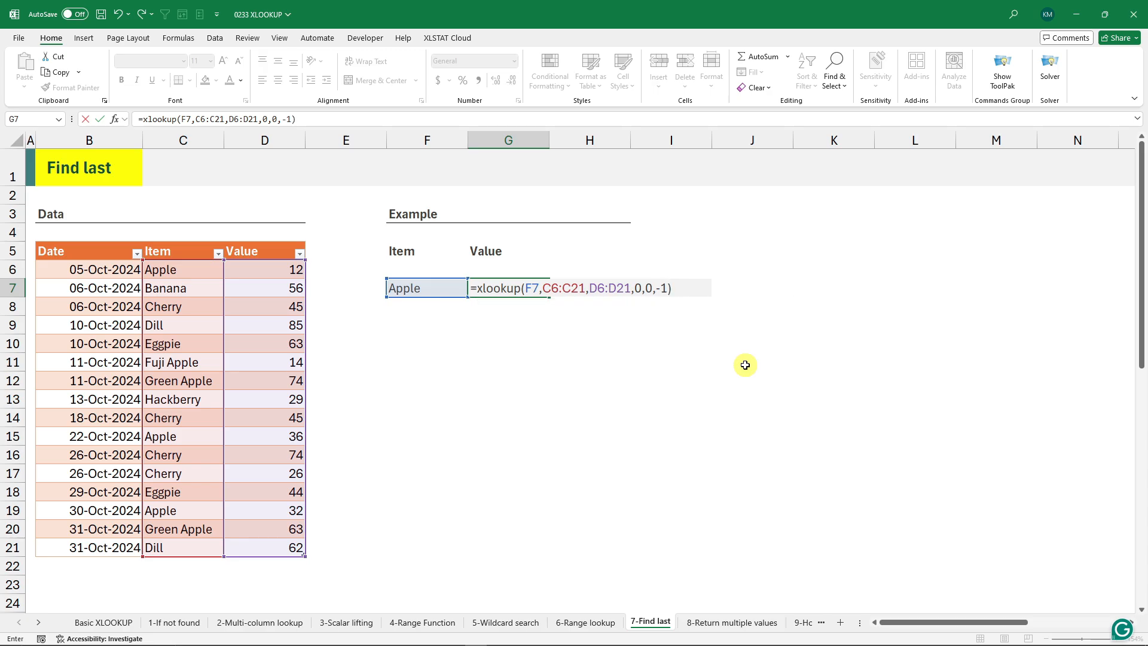
key("Return")
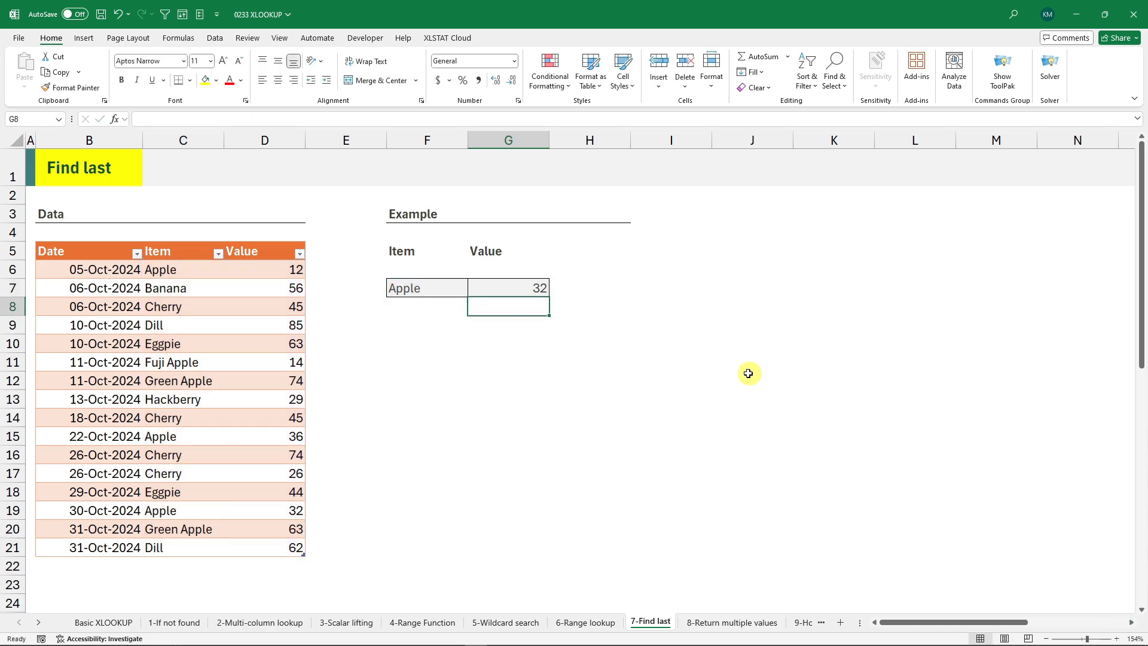
left_click(533, 289)
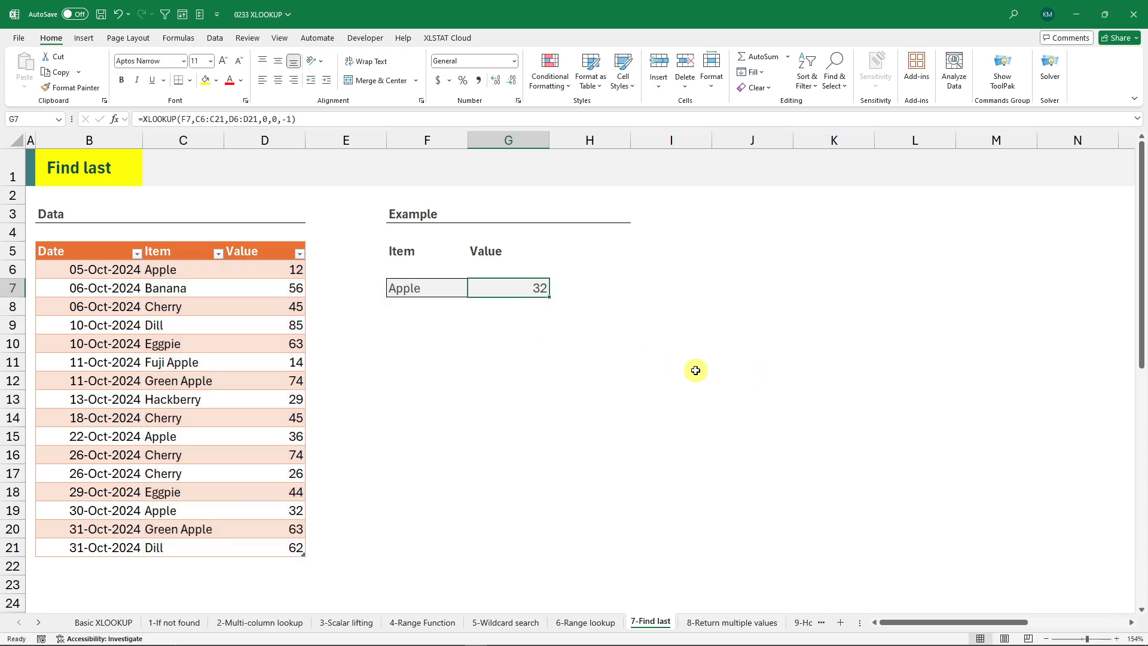
Change the lookup item in F7 to Cherry on the 7-Find last sheet.
left_click(418, 291)
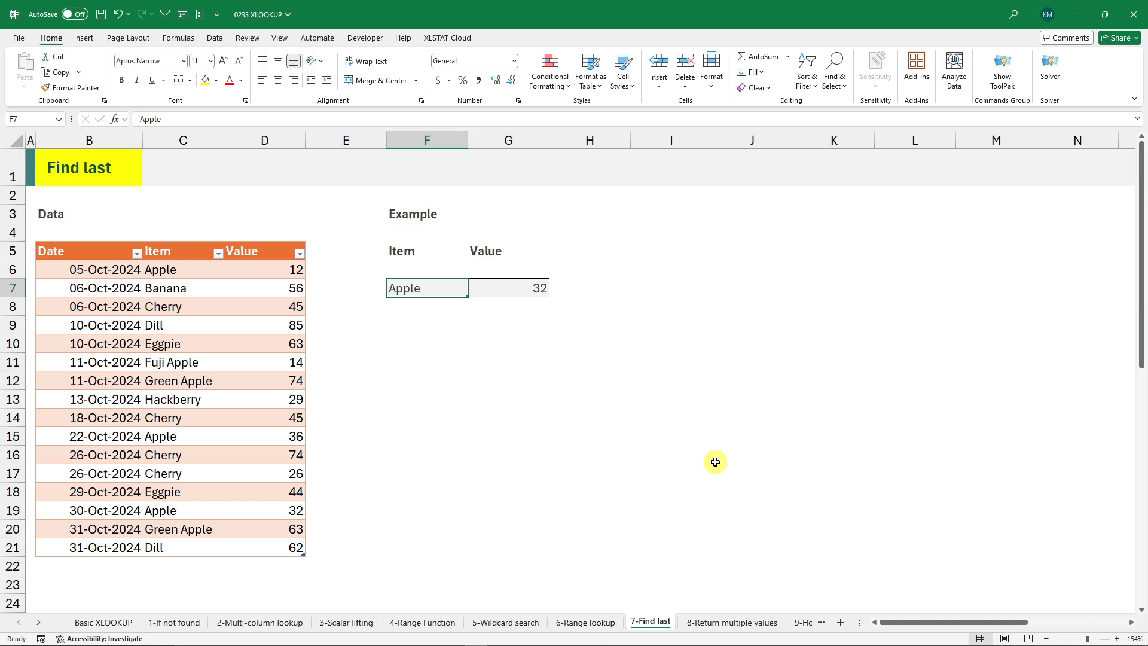
type("Cherry")
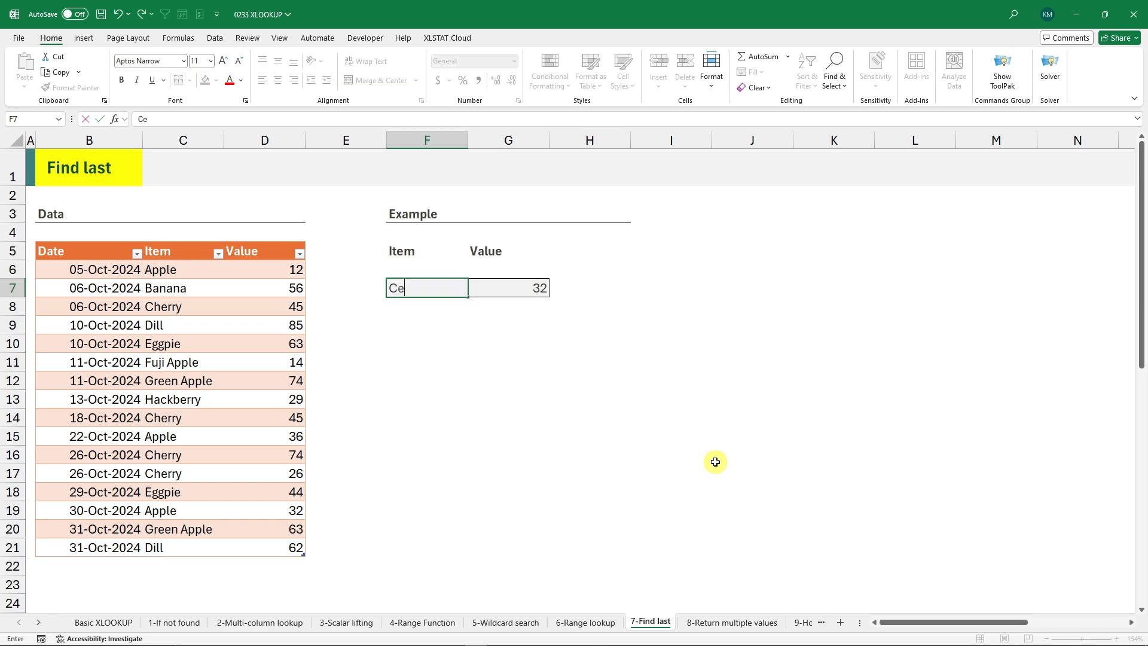
key("Return")
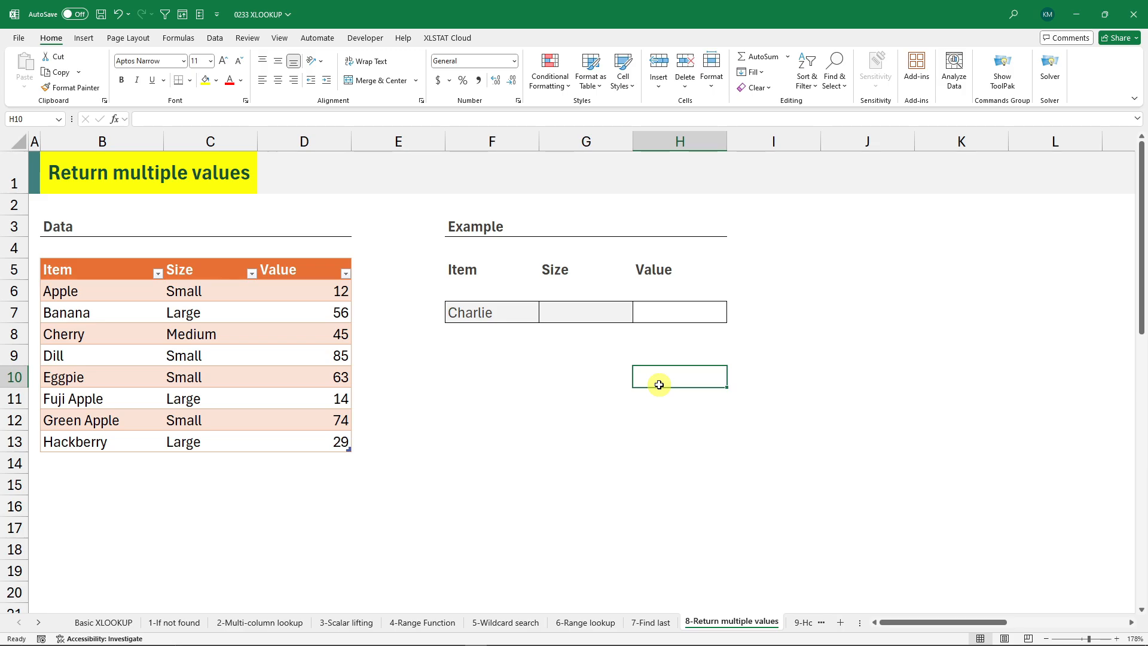
On the 8-Return multiple values sheet, replace the example item in F7 with Cherry.
left_click(471, 313)
type("Cherr")
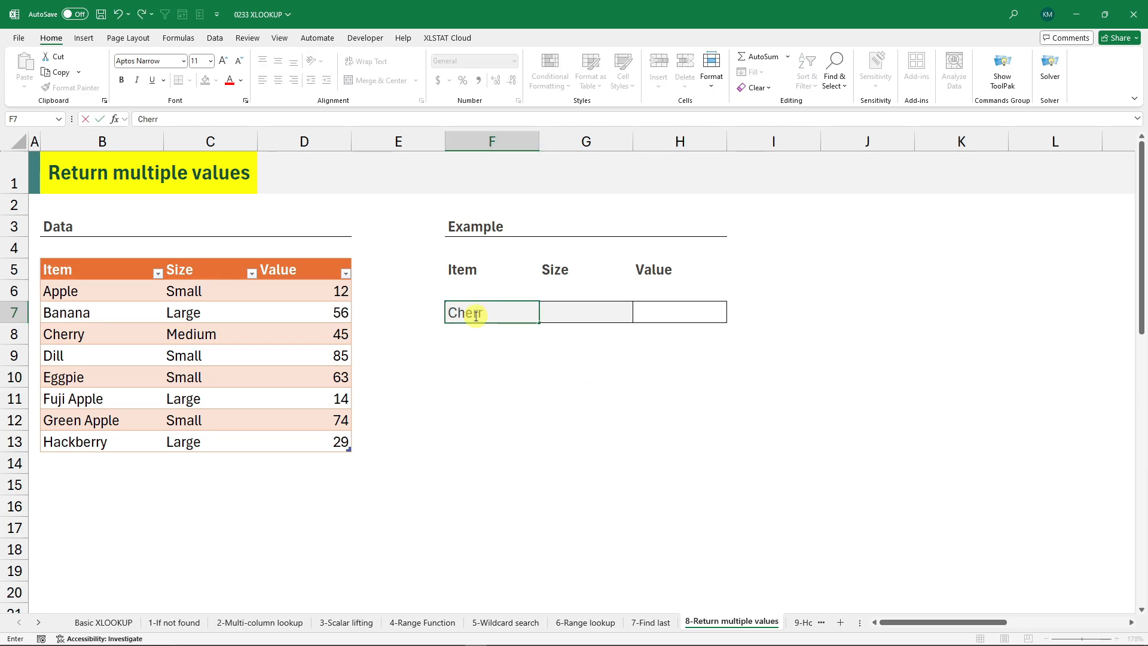
type("y")
key("Return")
Enter =XLOOKUP(F7,B6:B13,C6:D13) in G7 to return both the size and value of the item.
left_click(589, 317)
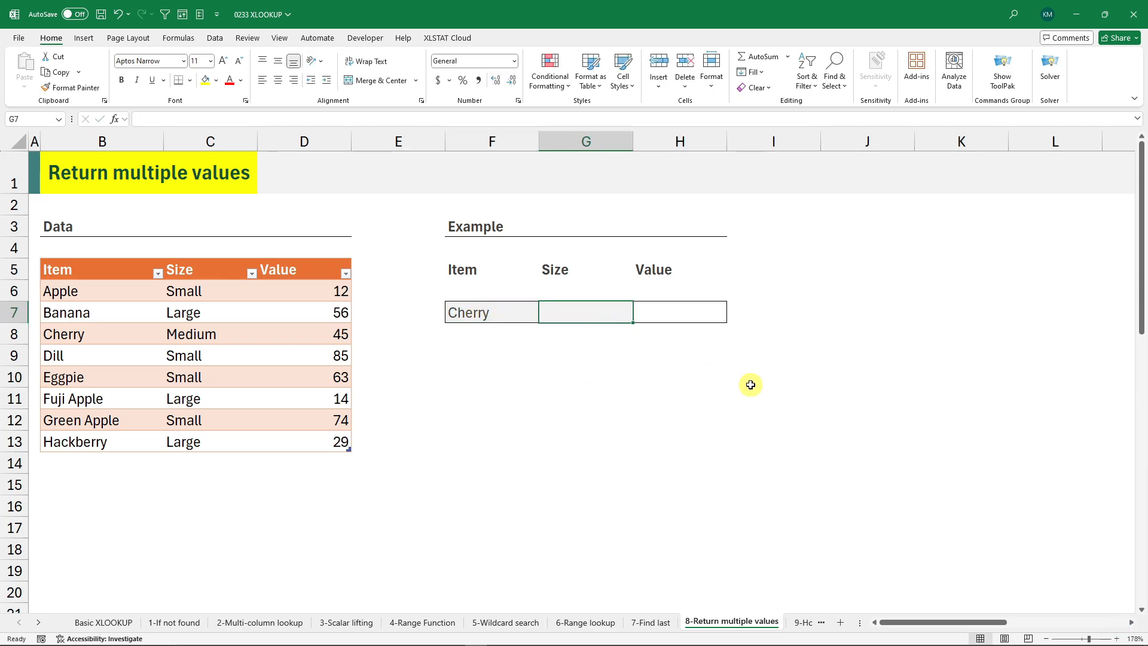
type("=xlookup(")
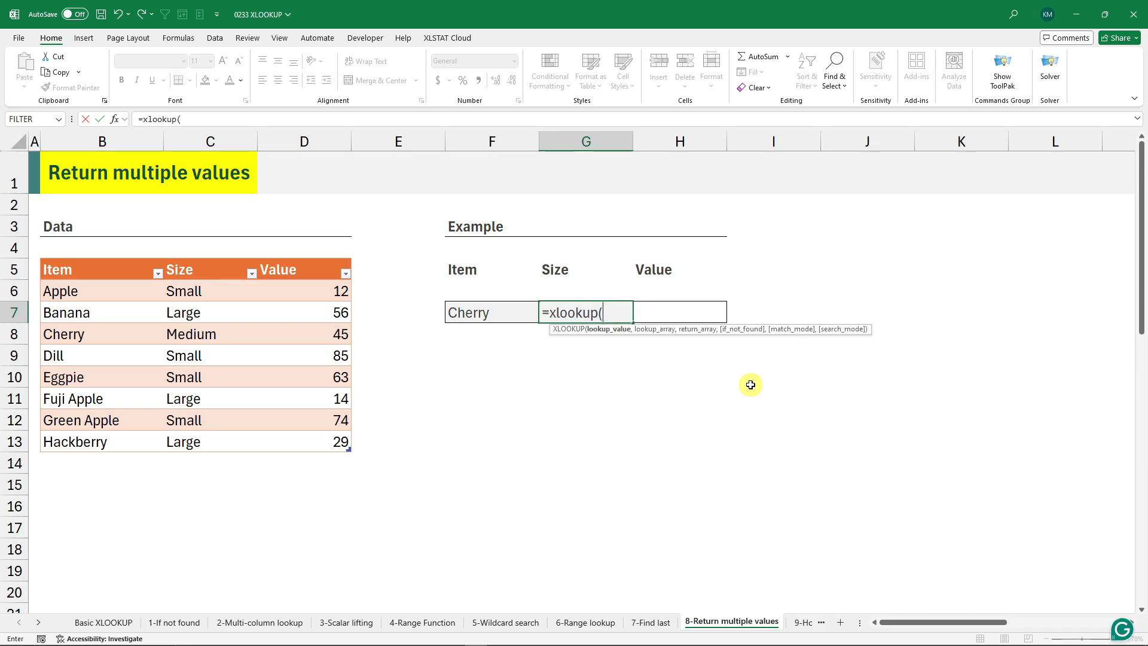
left_click(507, 319)
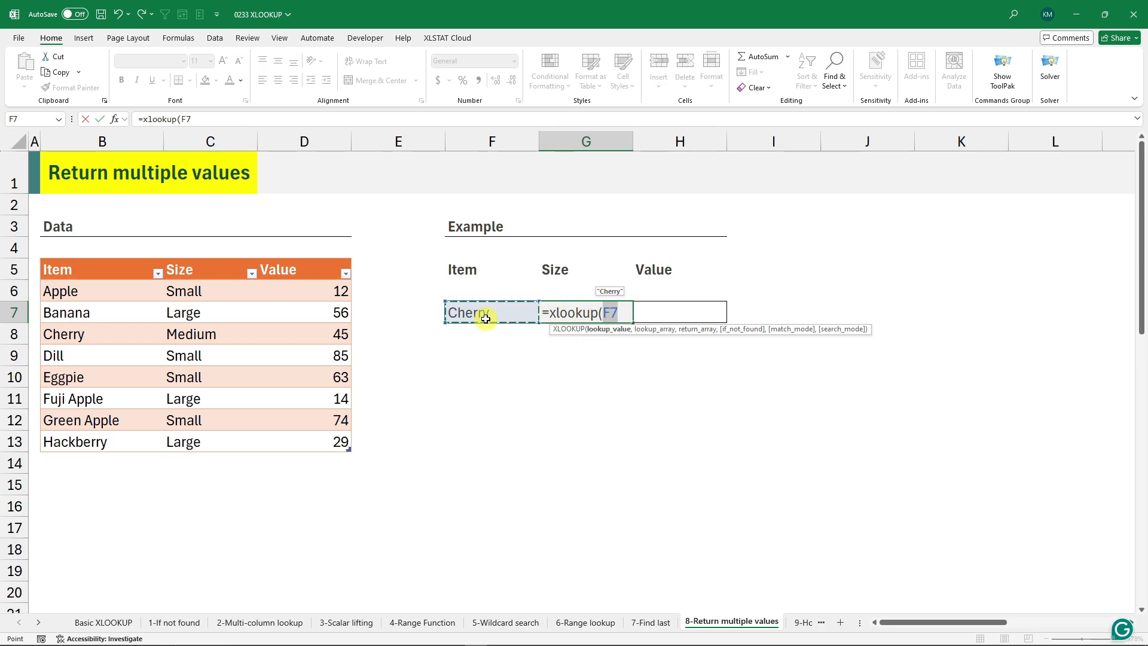
type(",")
left_click(99, 258)
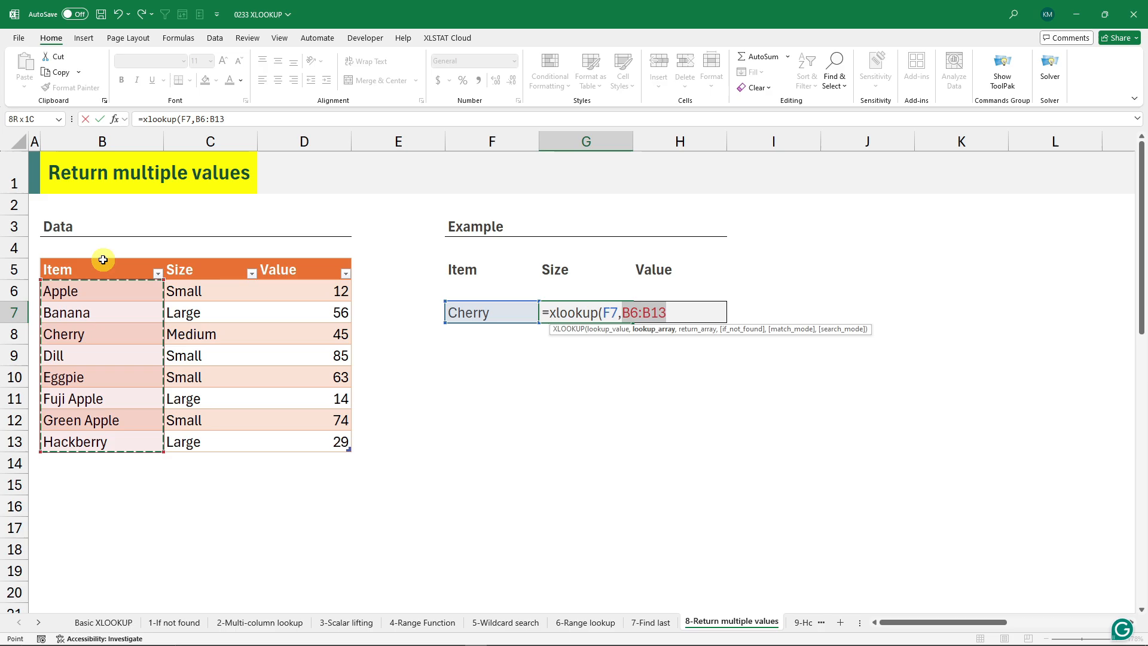
type(",")
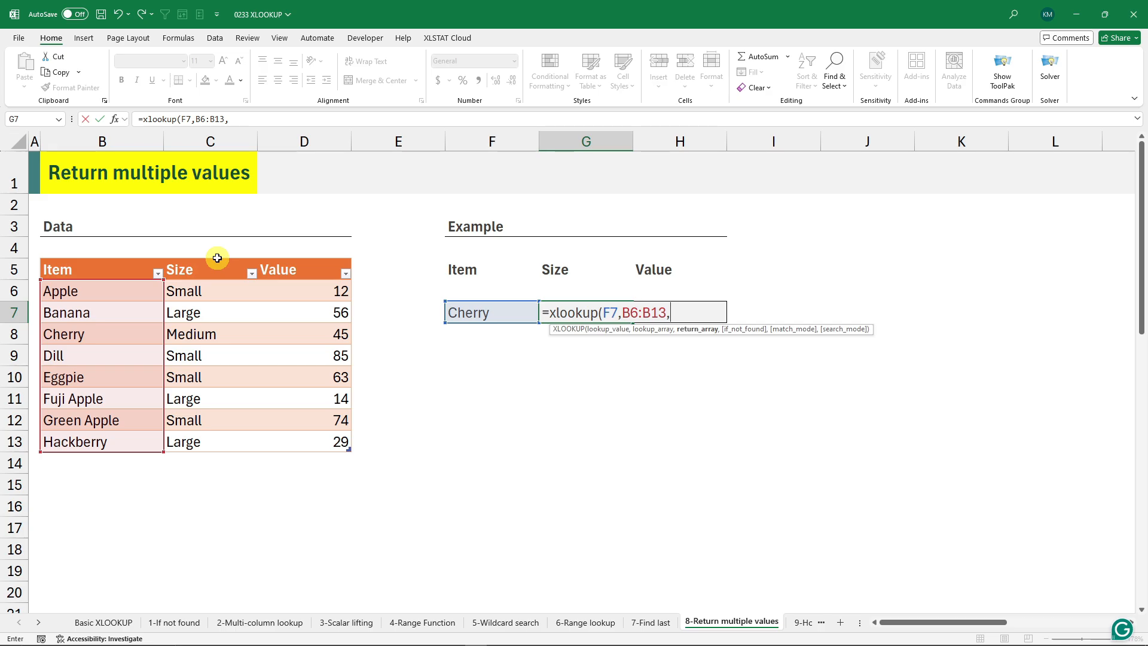
left_click_drag(222, 257, 291, 262)
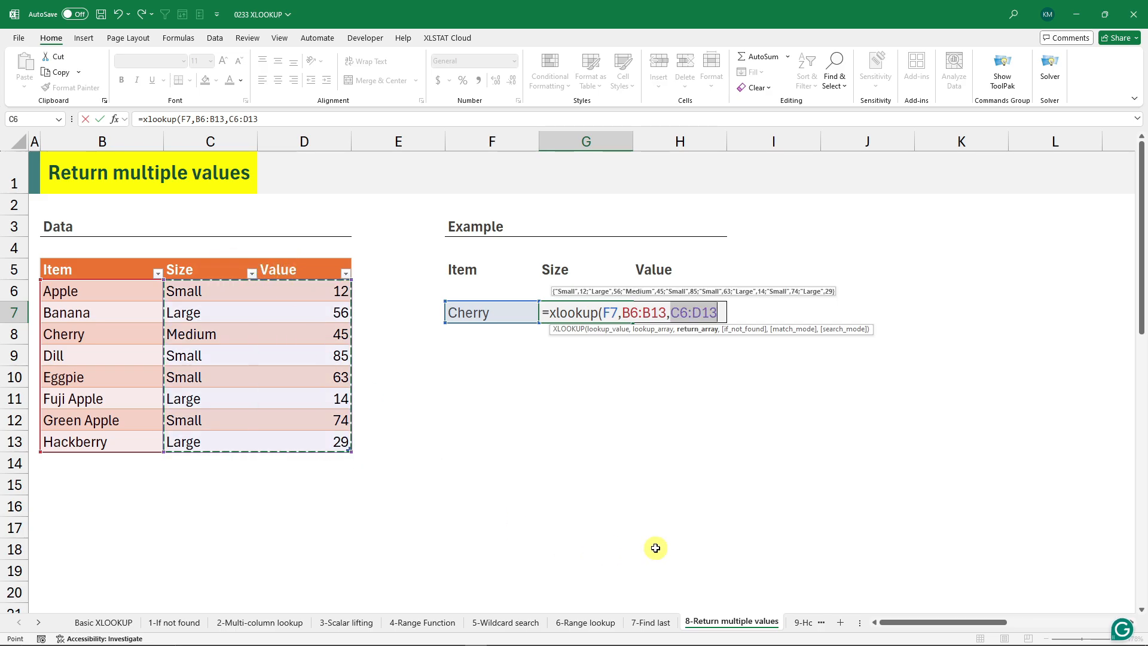
type(")")
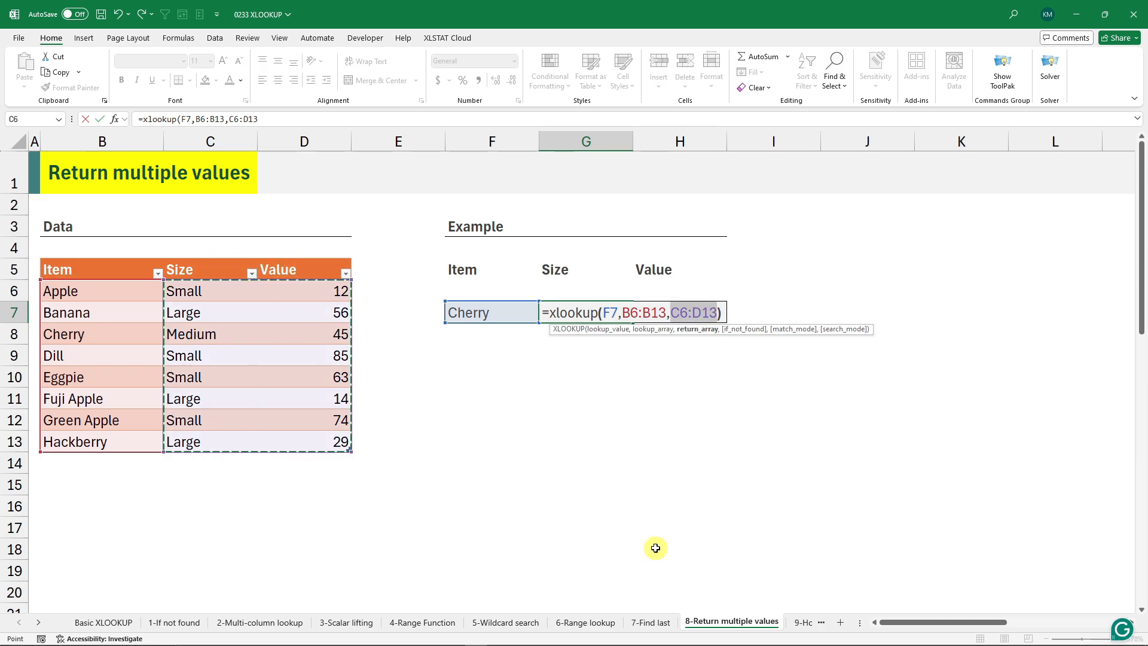
key("Return")
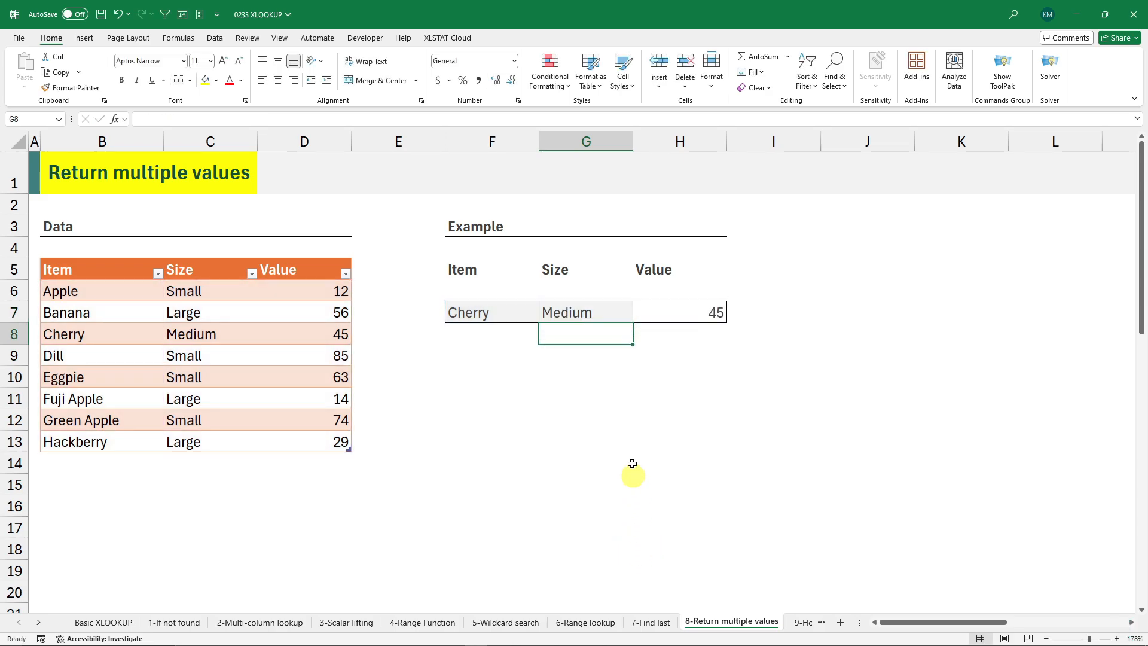
Compare the formula in G7 with the spilled formula in H7.
left_click(636, 312)
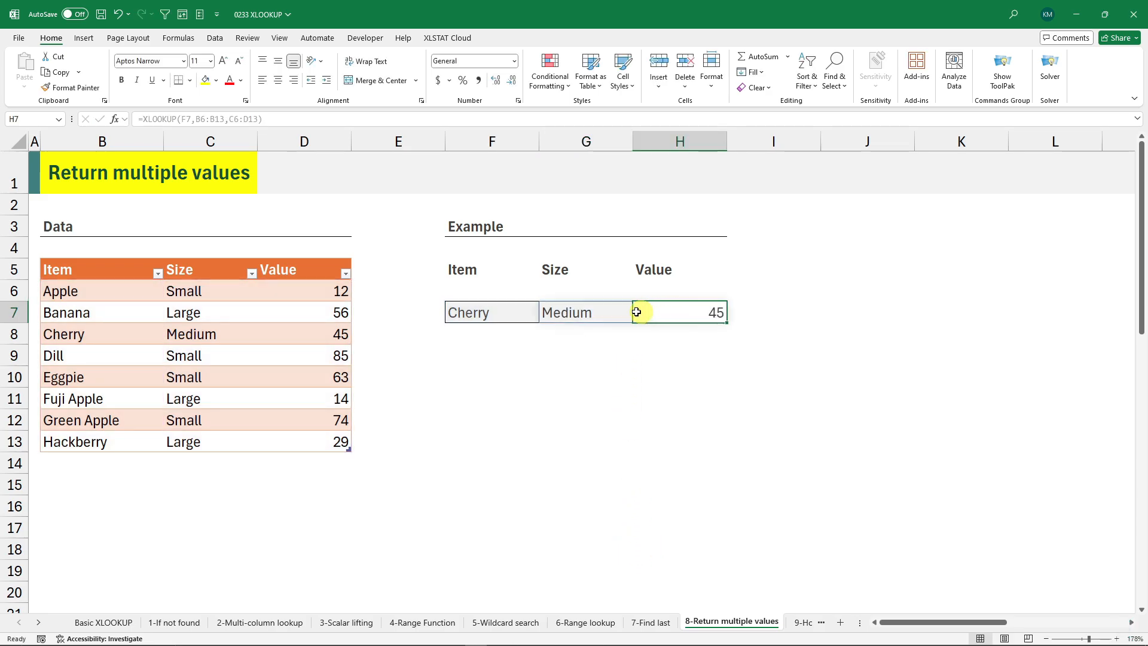
left_click(590, 309)
left_click(676, 318)
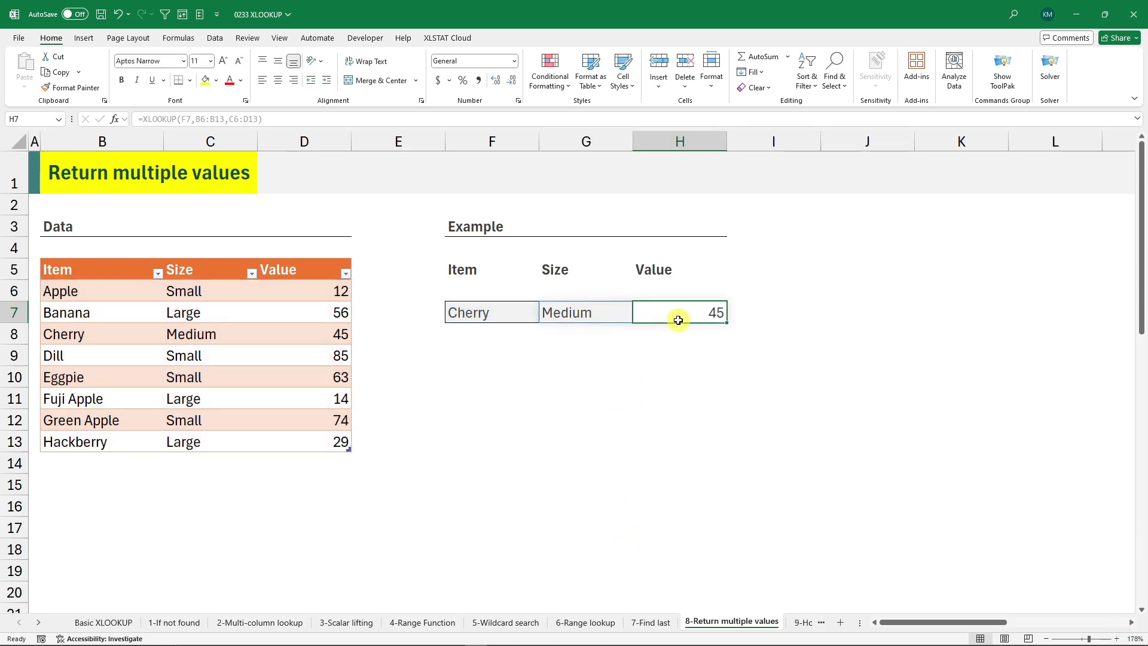
left_click(595, 320)
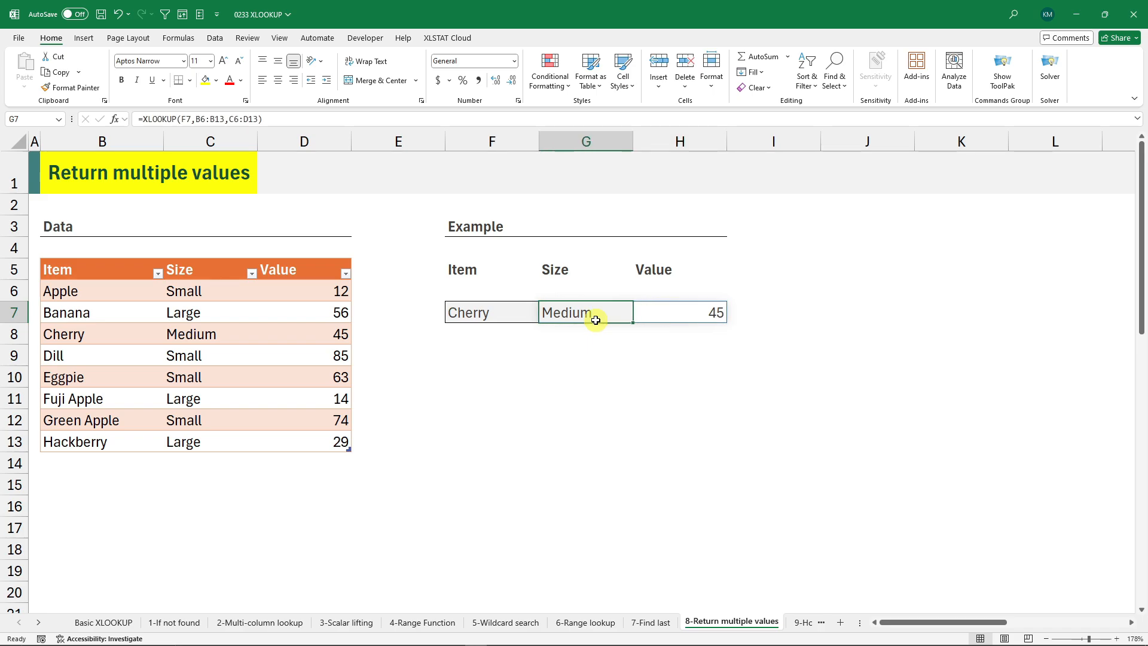
Change the lookup item in F7 to Eggpie to test the returned size and value.
left_click(495, 313)
key("F2")
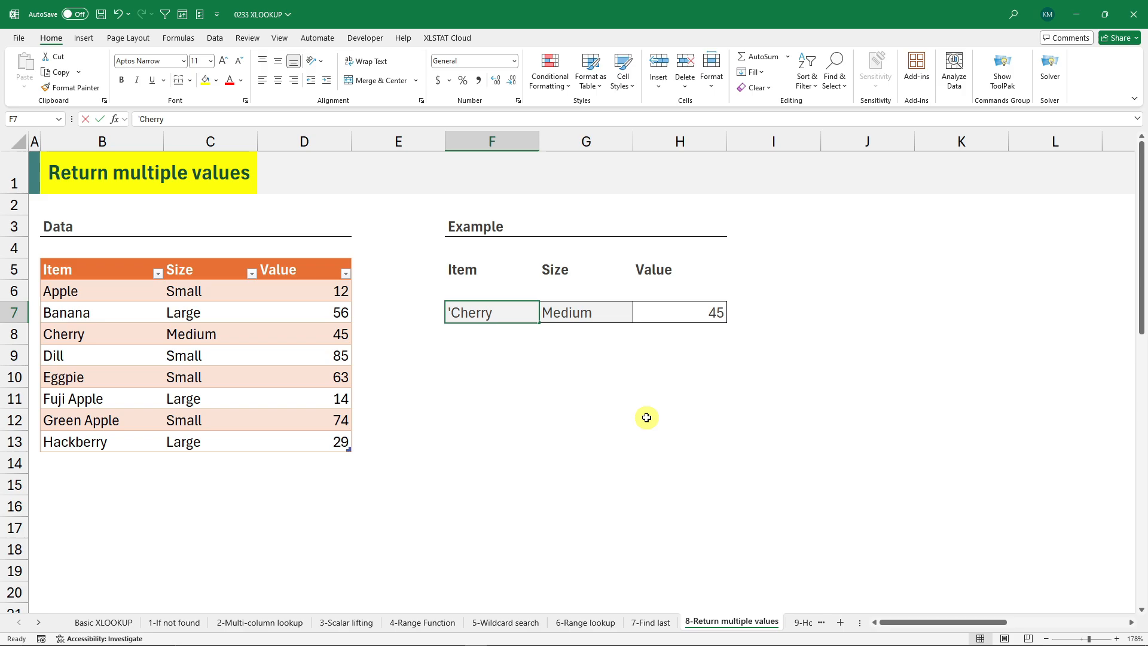
key("BackSpace")
key("BackSpace")
key("BackSpace")
key("BackSpace")
key("BackSpace")
key("BackSpace")
key("BackSpace")
type("Eggpie")
key("Return")
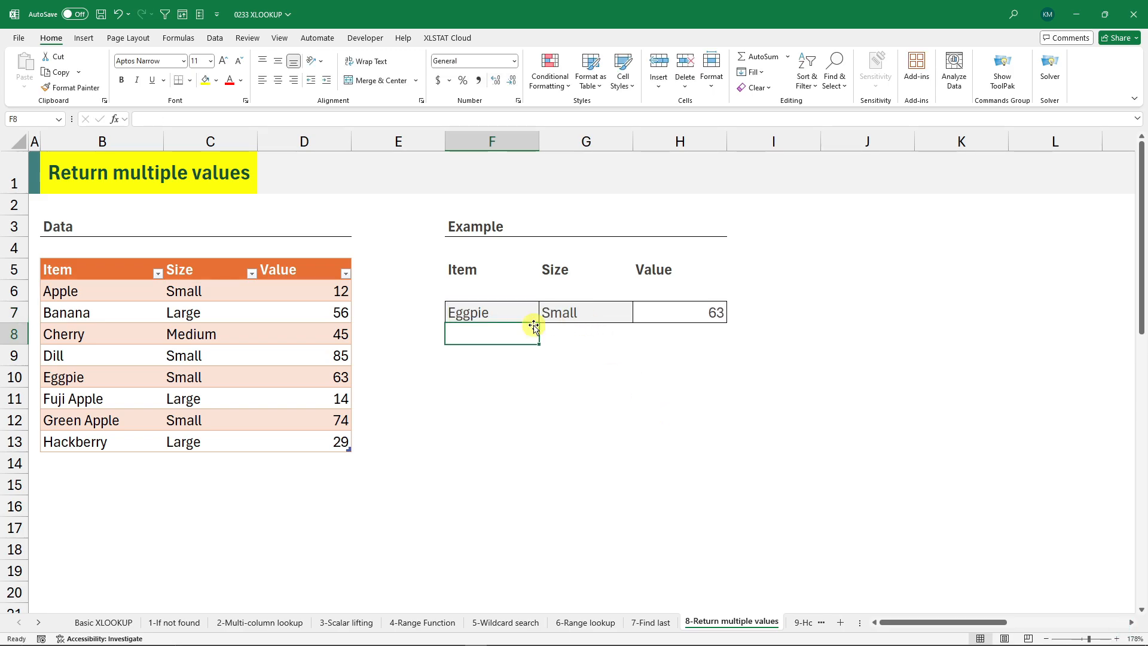
Change the lookup item in F7 to Apple, correcting its spelling.
left_click(486, 312)
type("Aplpe")
key("Return")
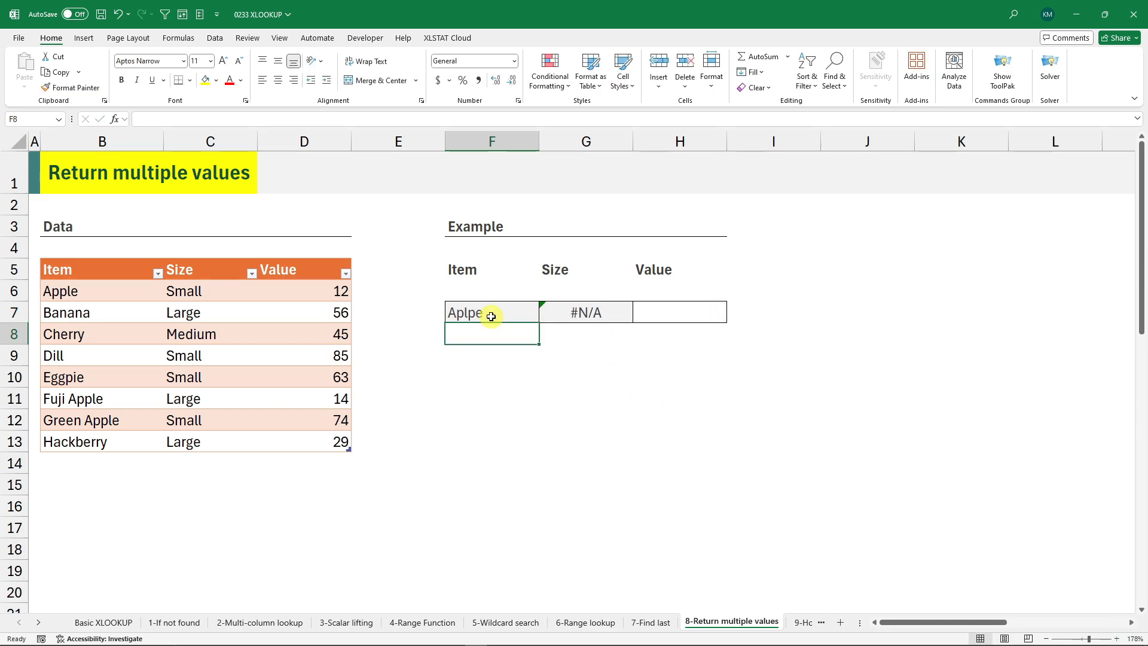
left_click(491, 316)
key("F2")
key("BackSpace")
key("BackSpace")
key("BackSpace")
type("ple")
key("Return")
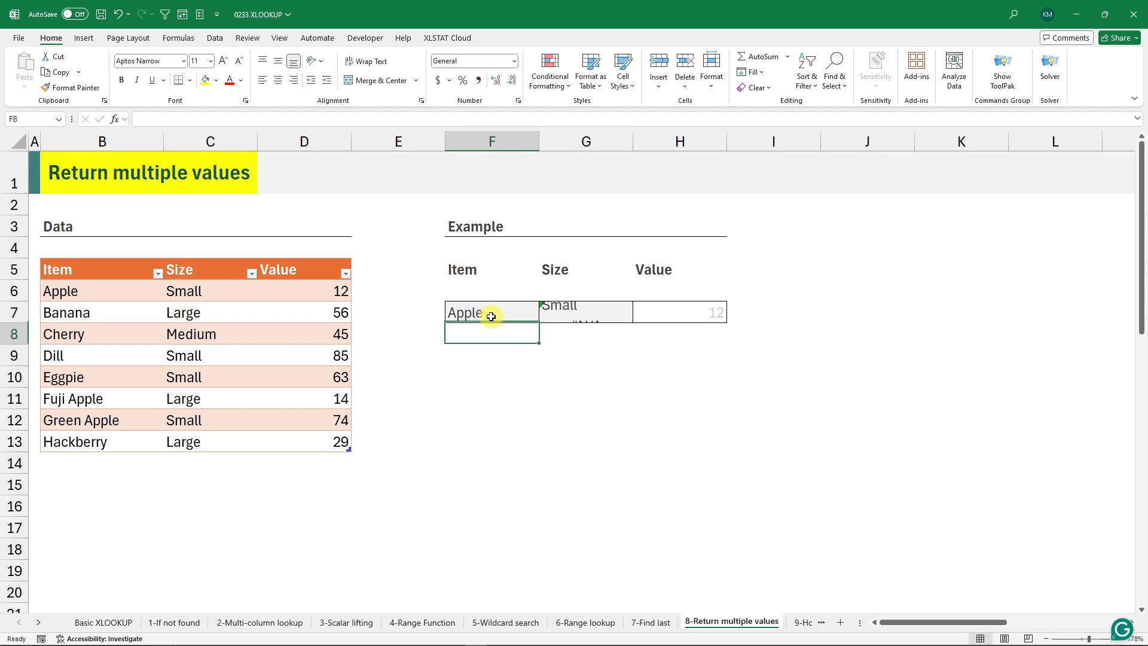
Set the lookup item in F7 to Fuji Apple to test the returned size and value.
left_click(491, 316)
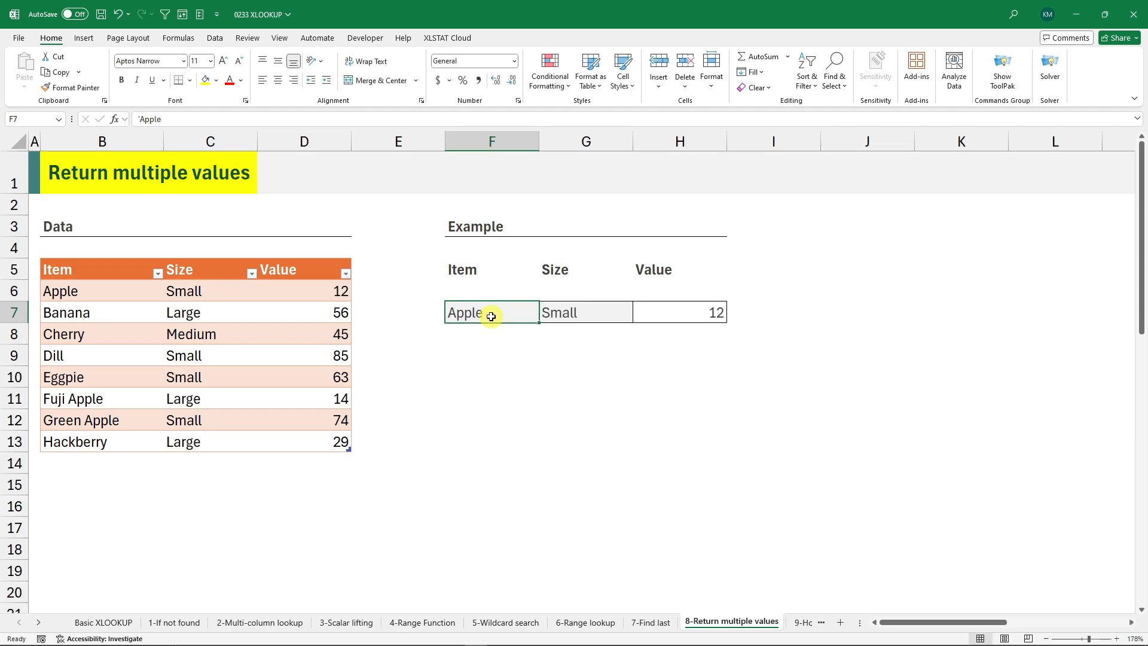
type("Fuji Apple")
key("Return")
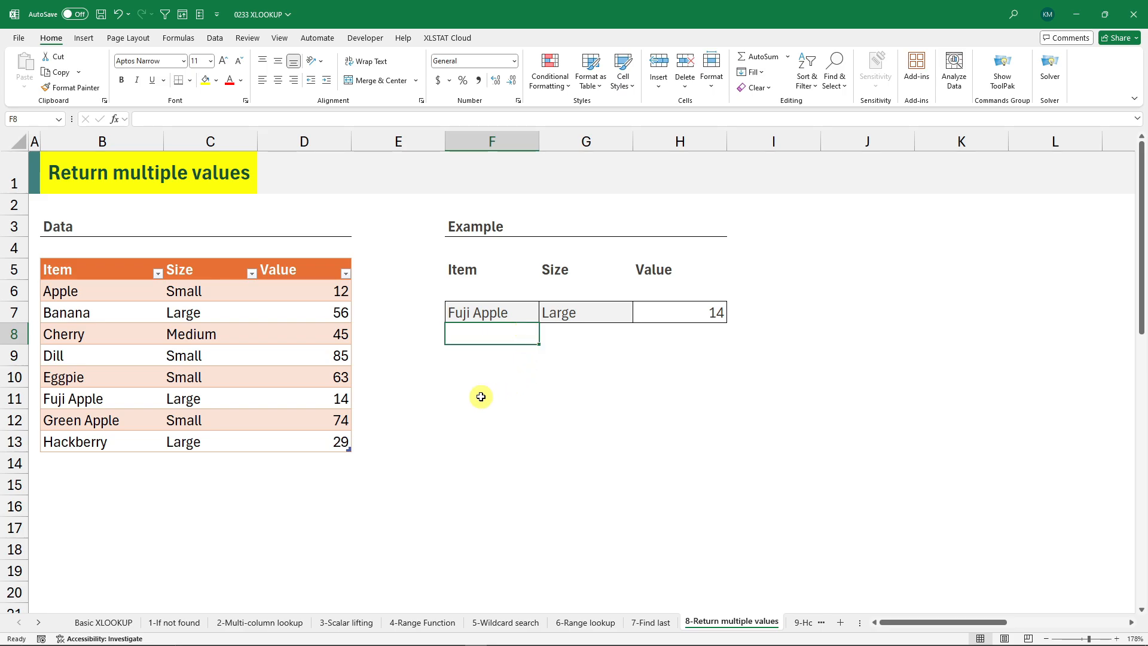
Test the partial name Fuji as the lookup item in F7, and restore the full name Fuji Apple.
left_click(476, 312)
type("Fuji")
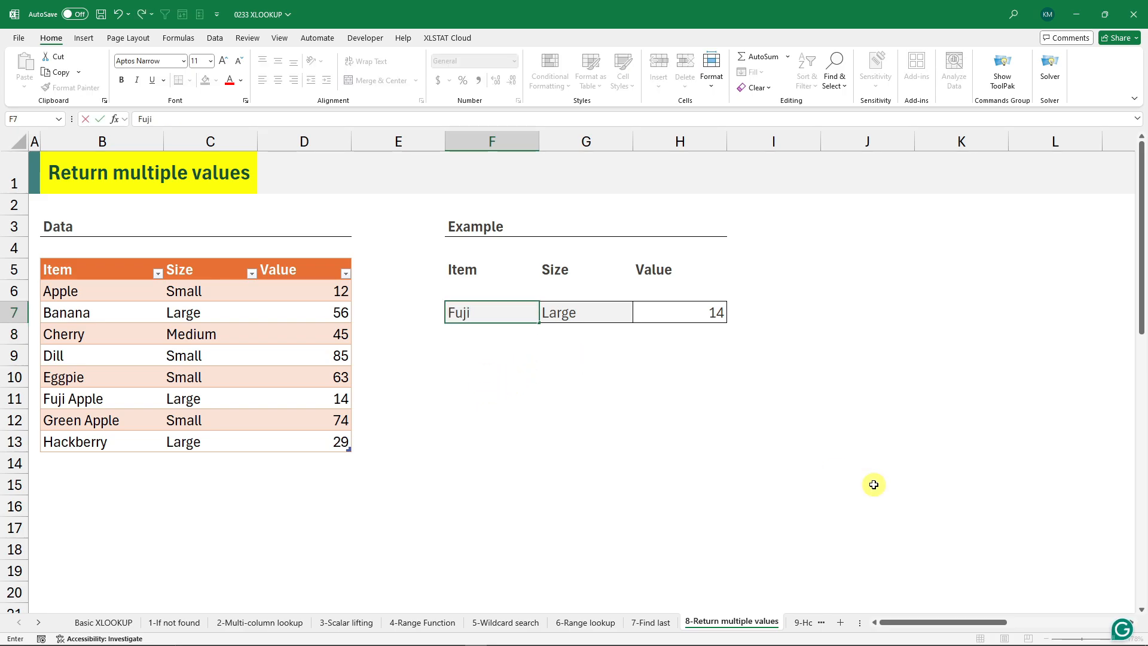
key("Return")
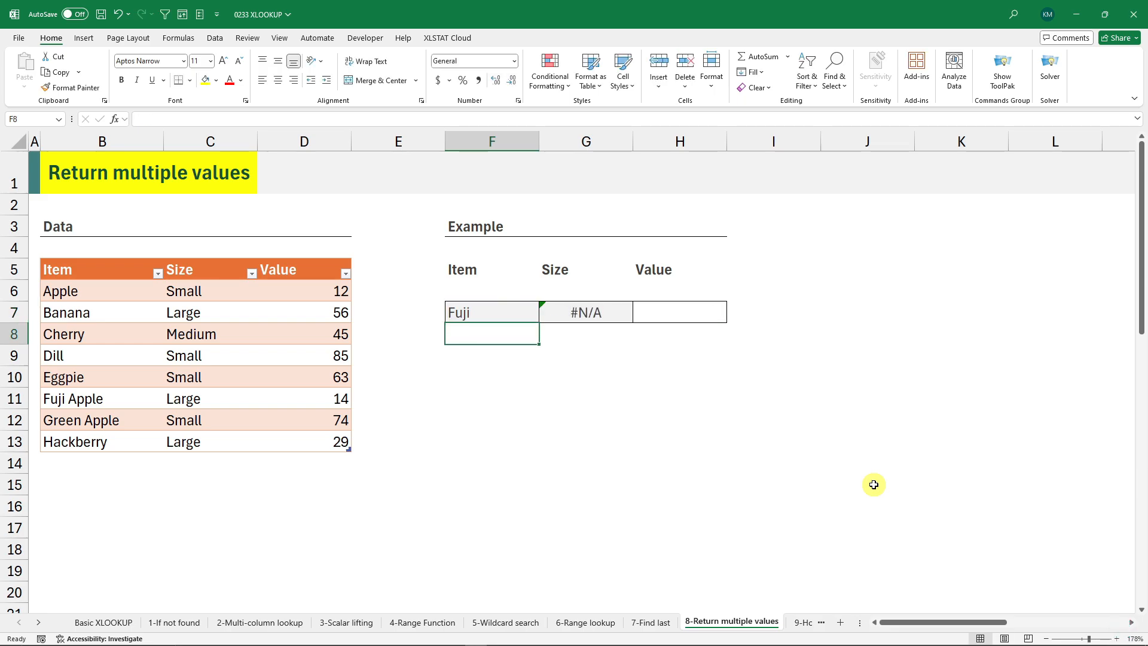
left_click(500, 307)
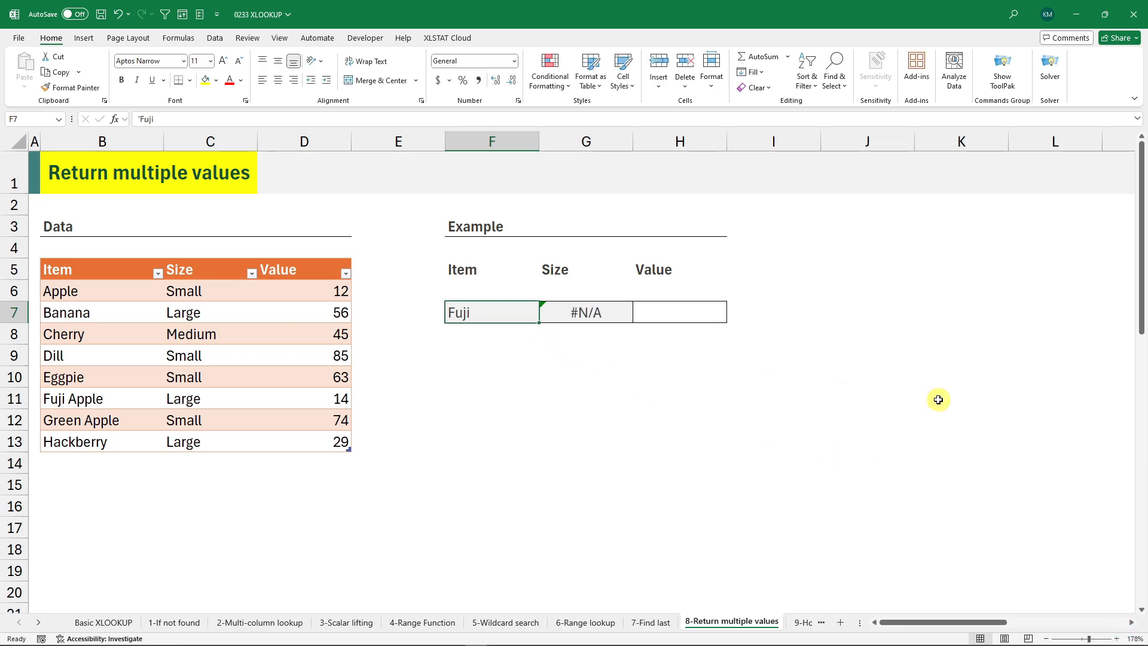
type("Fuji Apple")
key("Return")
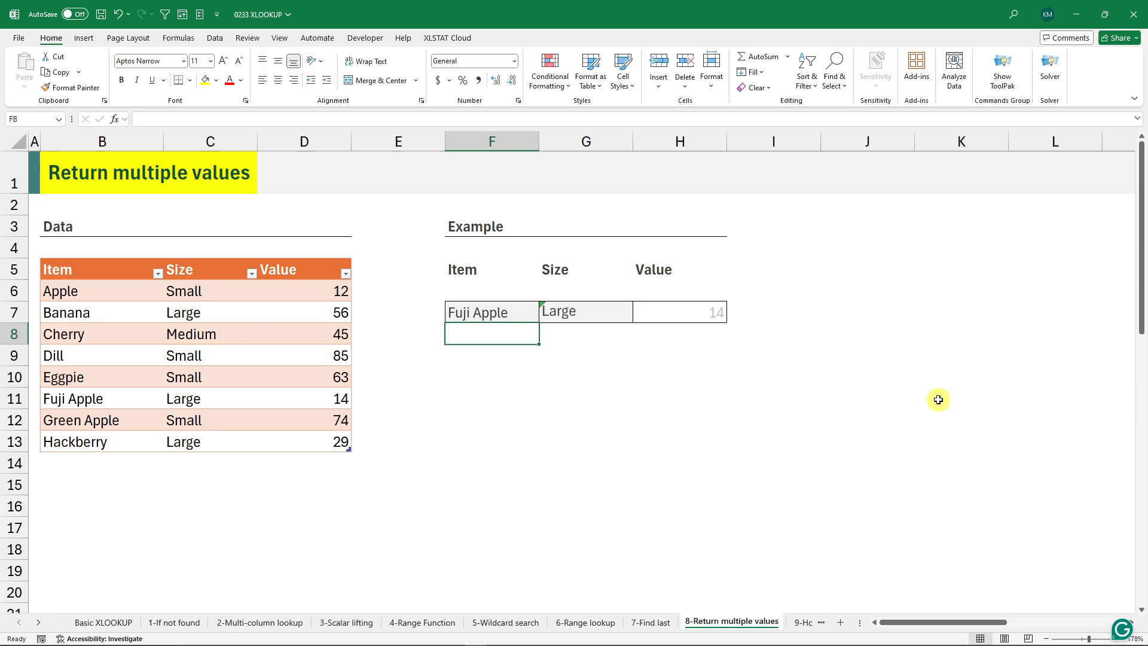
Change the lookup item in F7 to Dill.
left_click(498, 312)
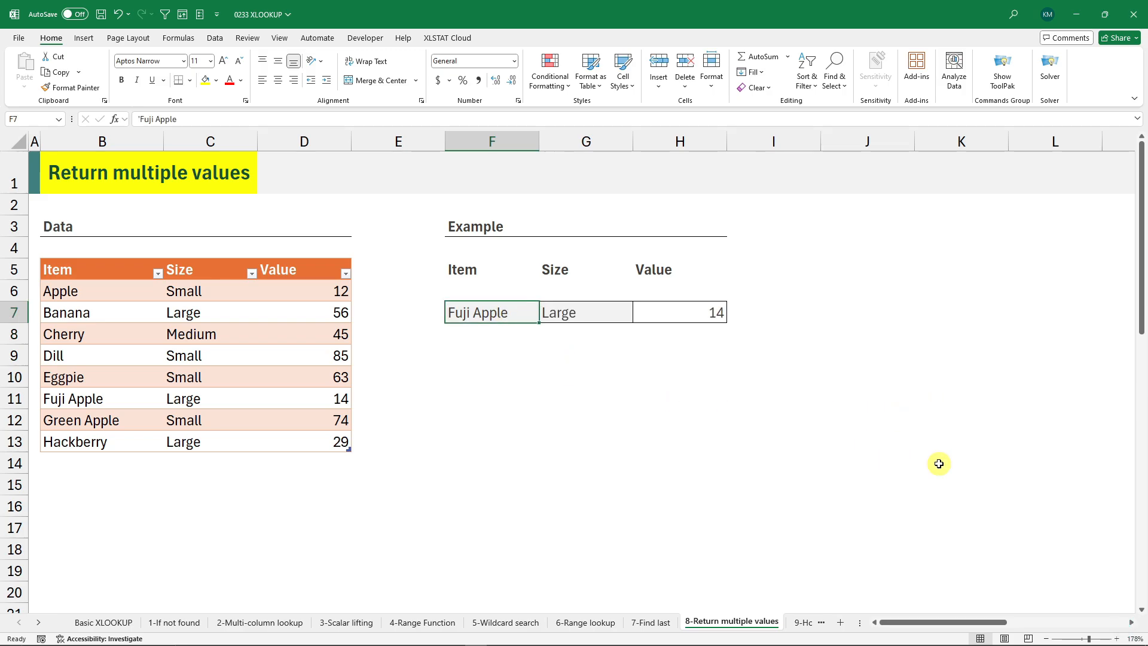
type("Dill")
key("Return")
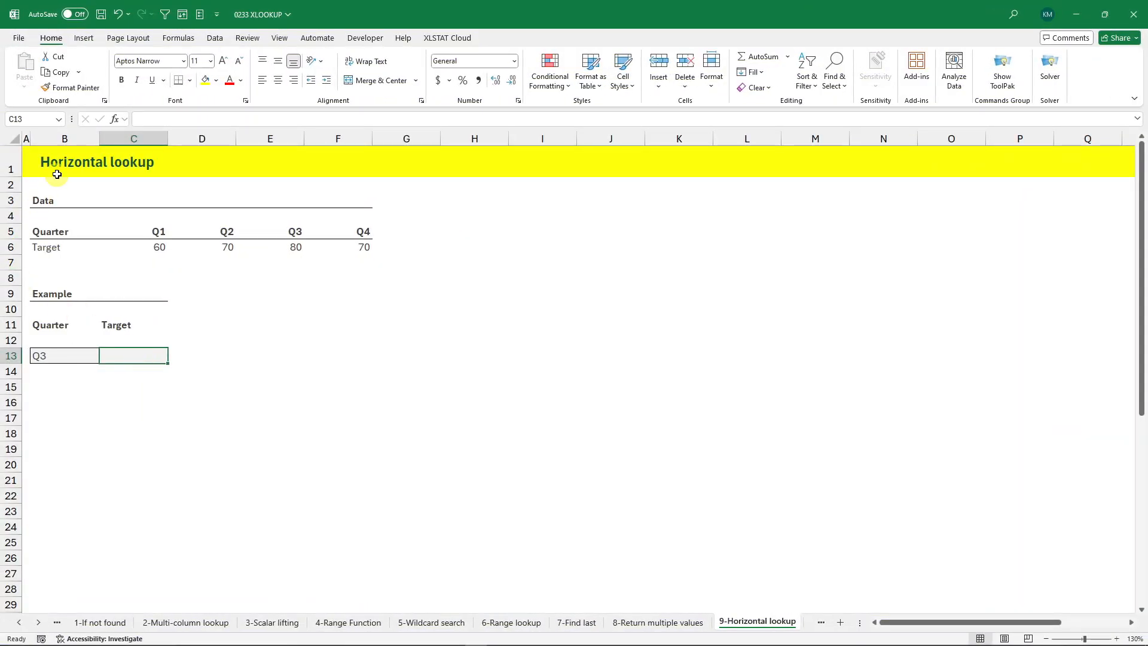
On the 9-Horizontal lookup sheet, enter =XLOOKUP(B13,C5:F5,C6:F6) in C13 to return the quarter's target.
left_click(89, 157)
left_click(152, 356)
type("=x")
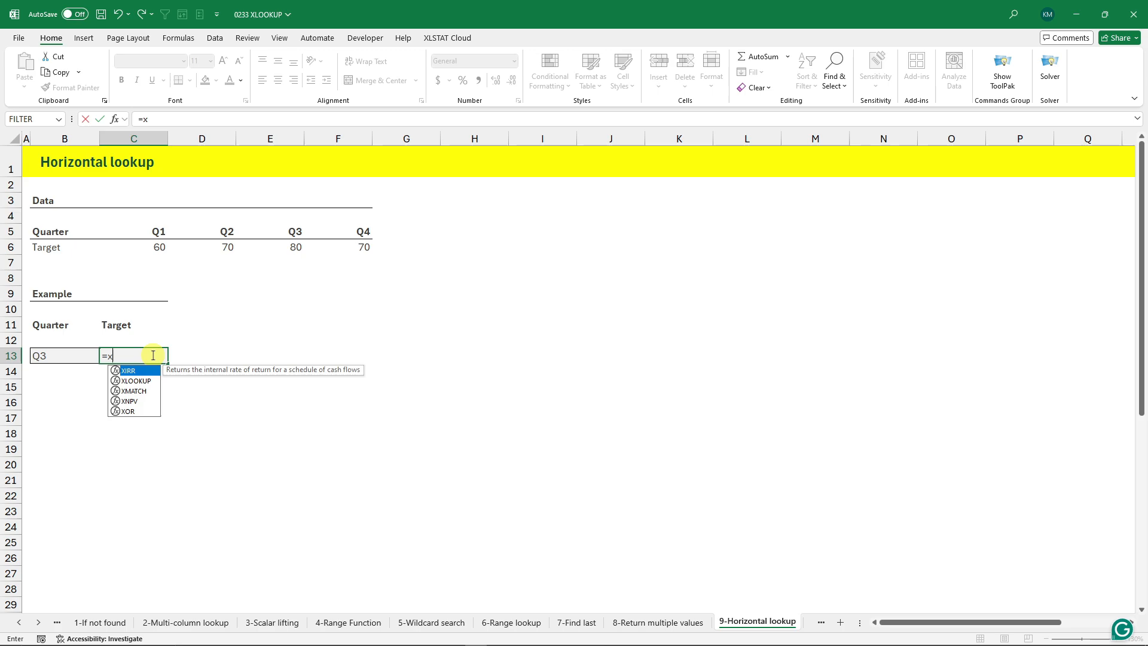
type("lookup")
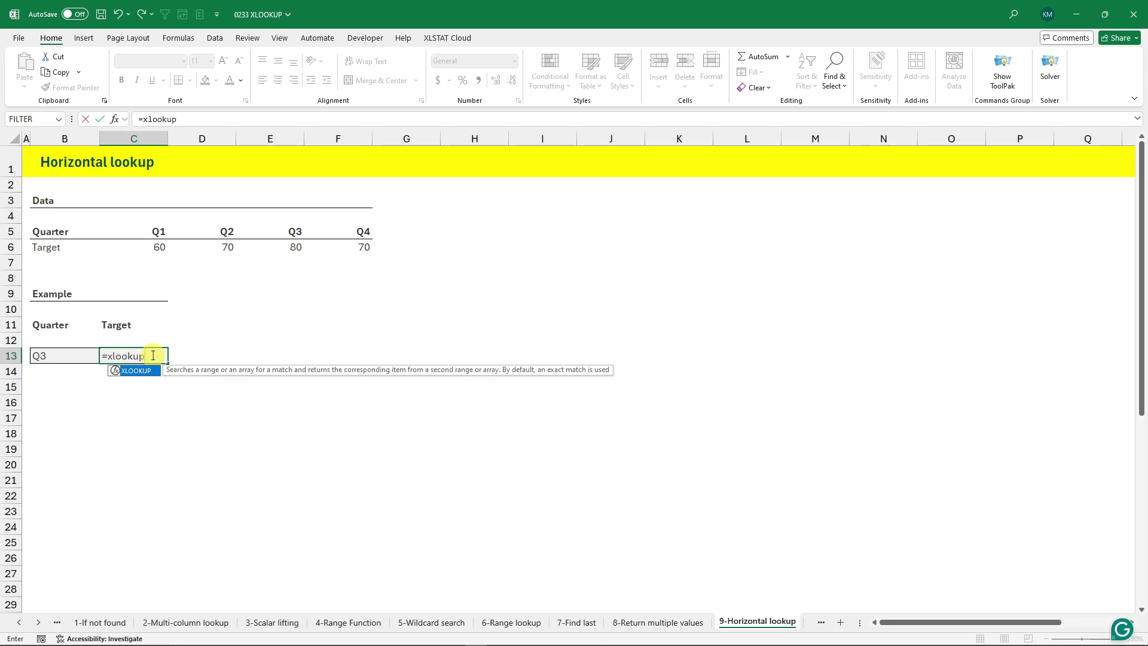
type("(")
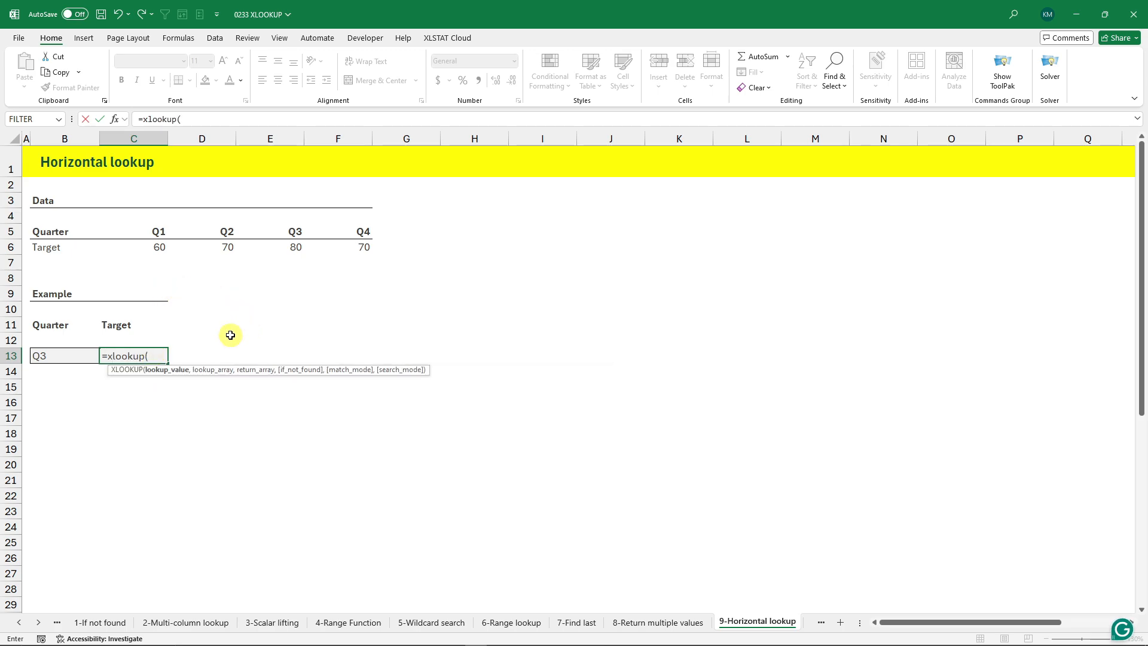
left_click(67, 359)
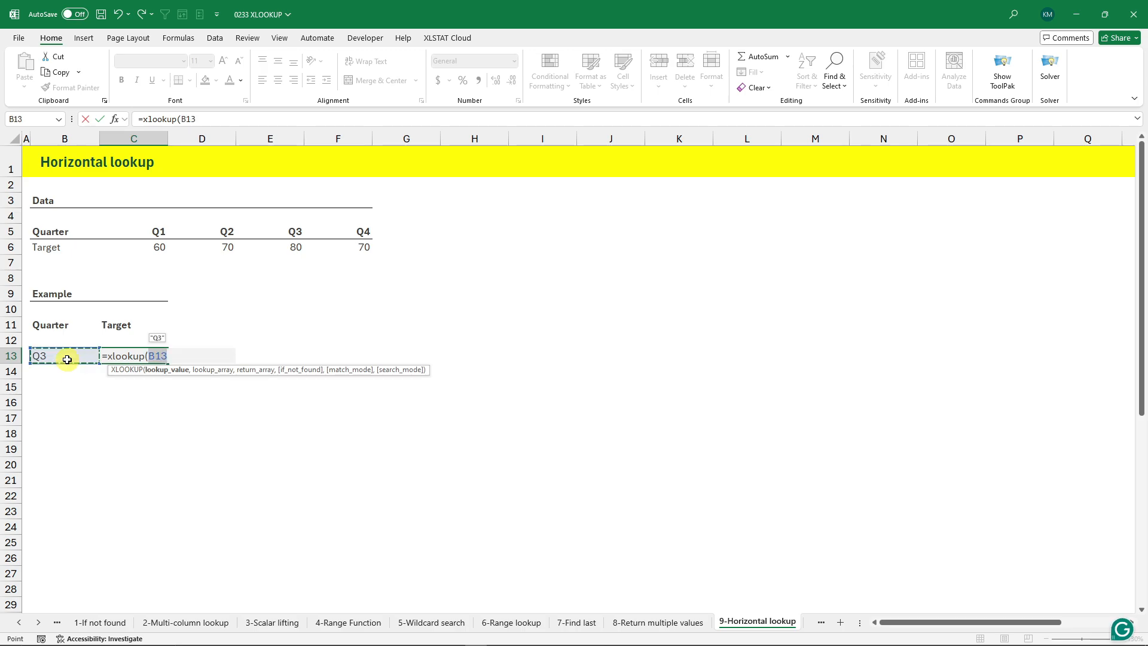
type(",")
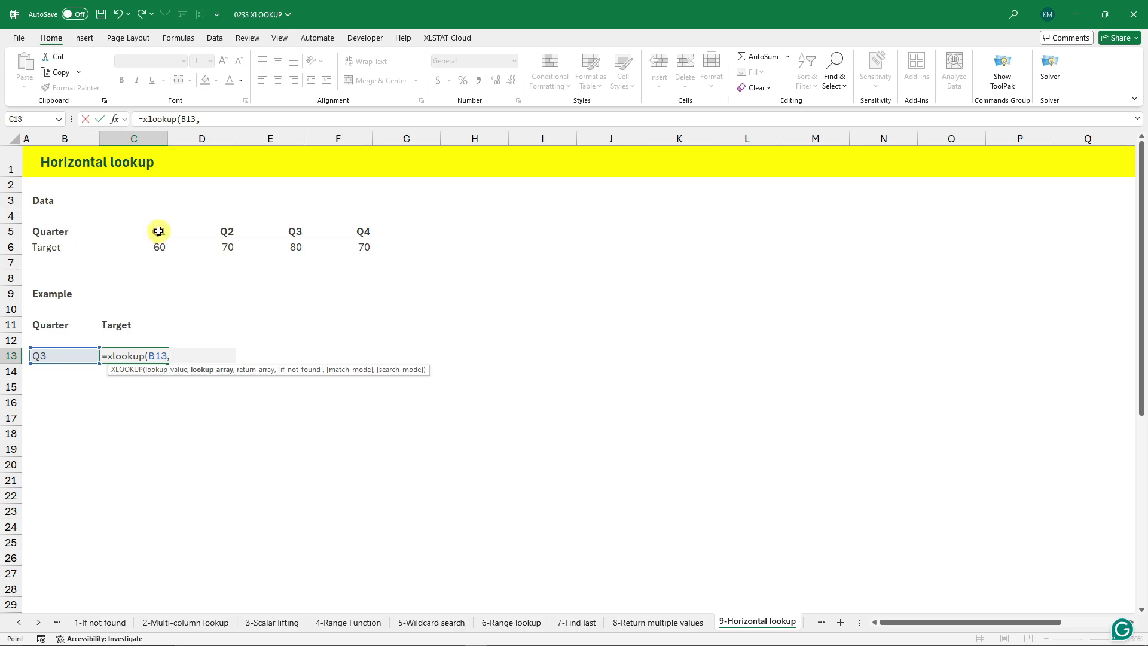
left_click_drag(158, 229, 363, 232)
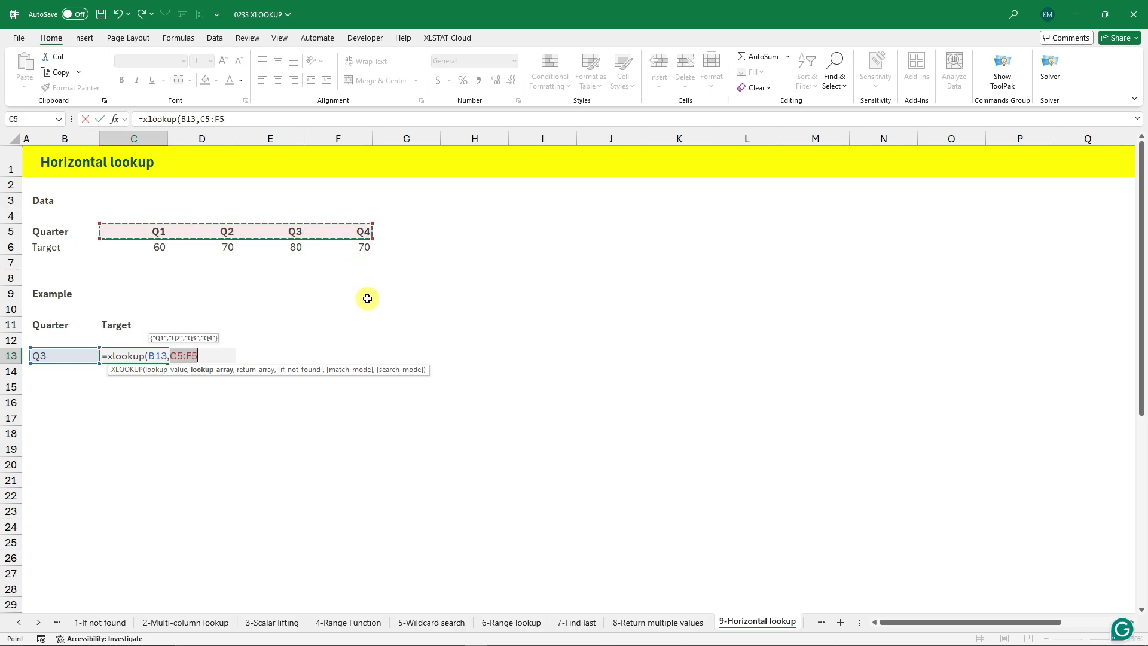
type(",")
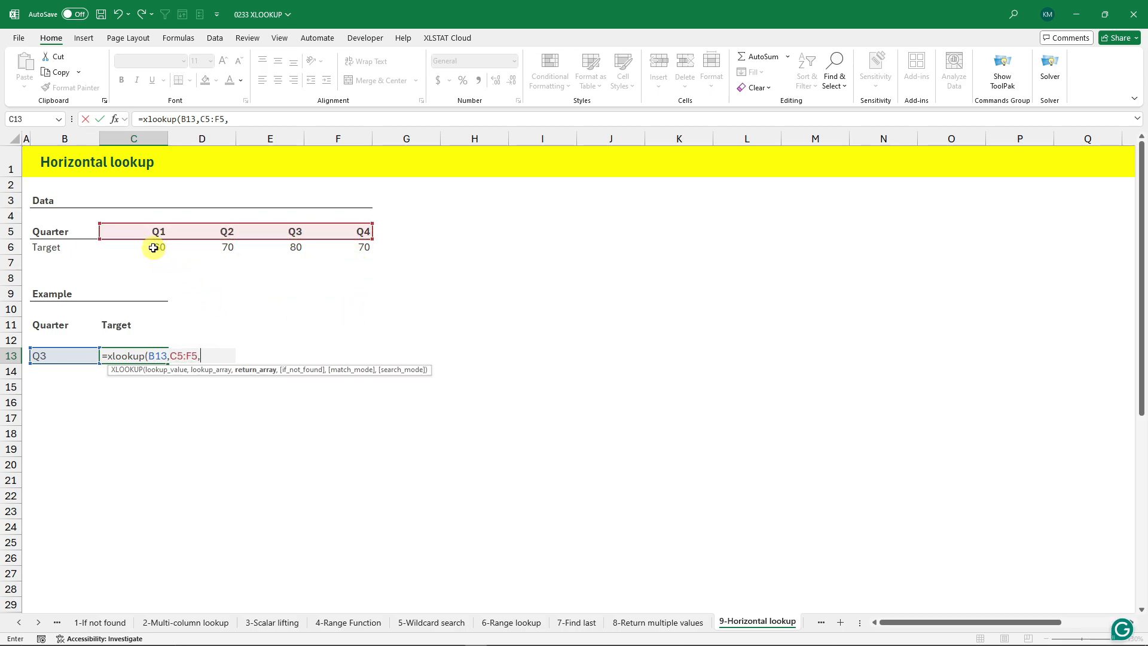
left_click_drag(151, 248, 337, 250)
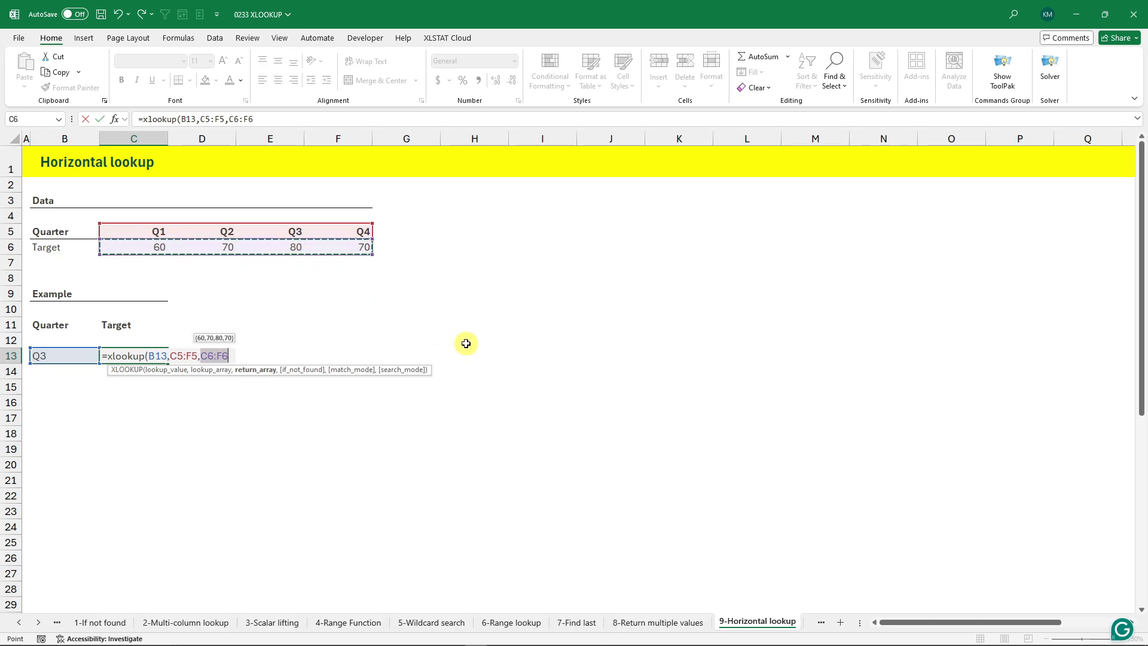
type(")")
key("ctrl+Return")
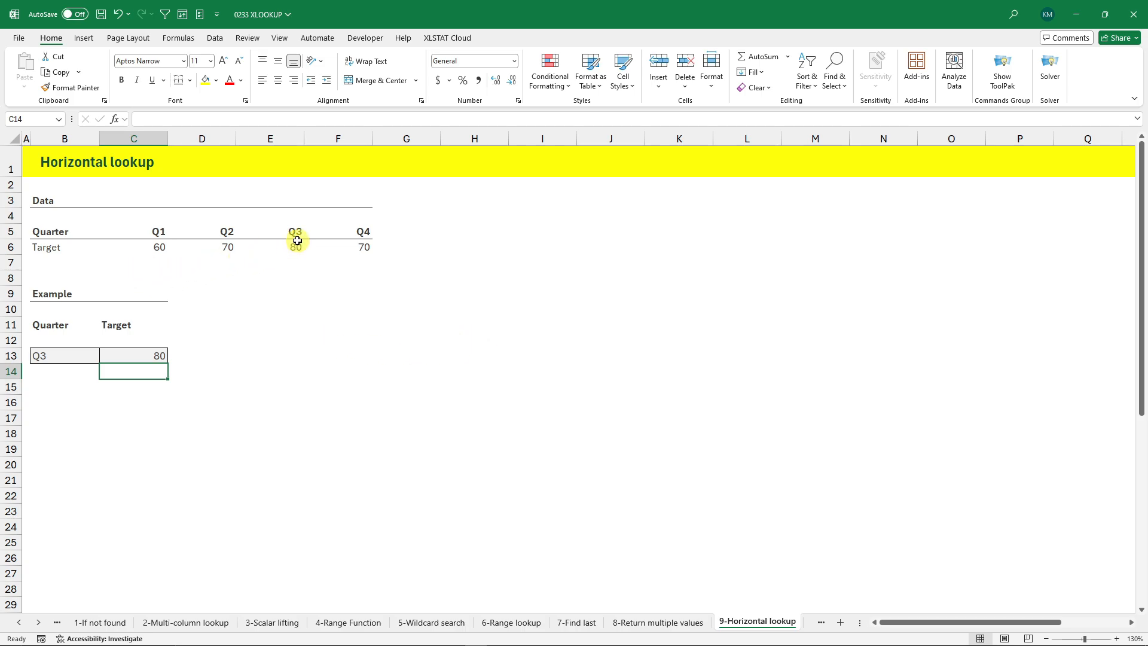
Change the lookup quarter in B13 to Q1 to test the horizontal lookup.
left_click(86, 353)
type("QA")
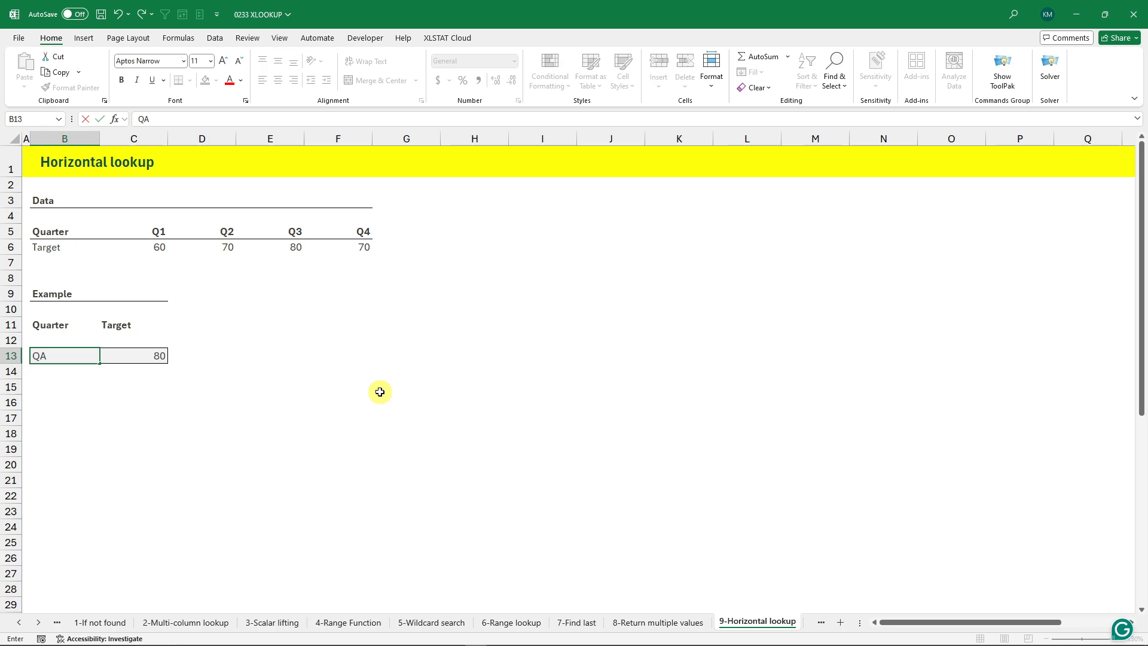
key("BackSpace")
type("1")
key("Return")
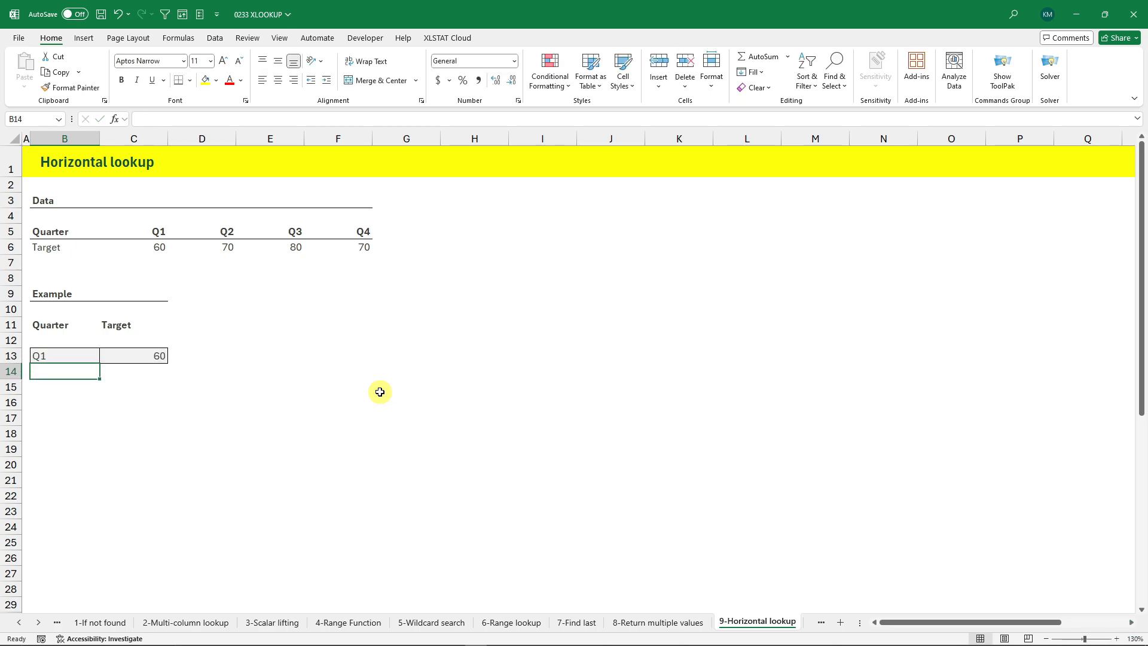
Set the lookup quarter in B13 to Q4.
left_click(72, 356)
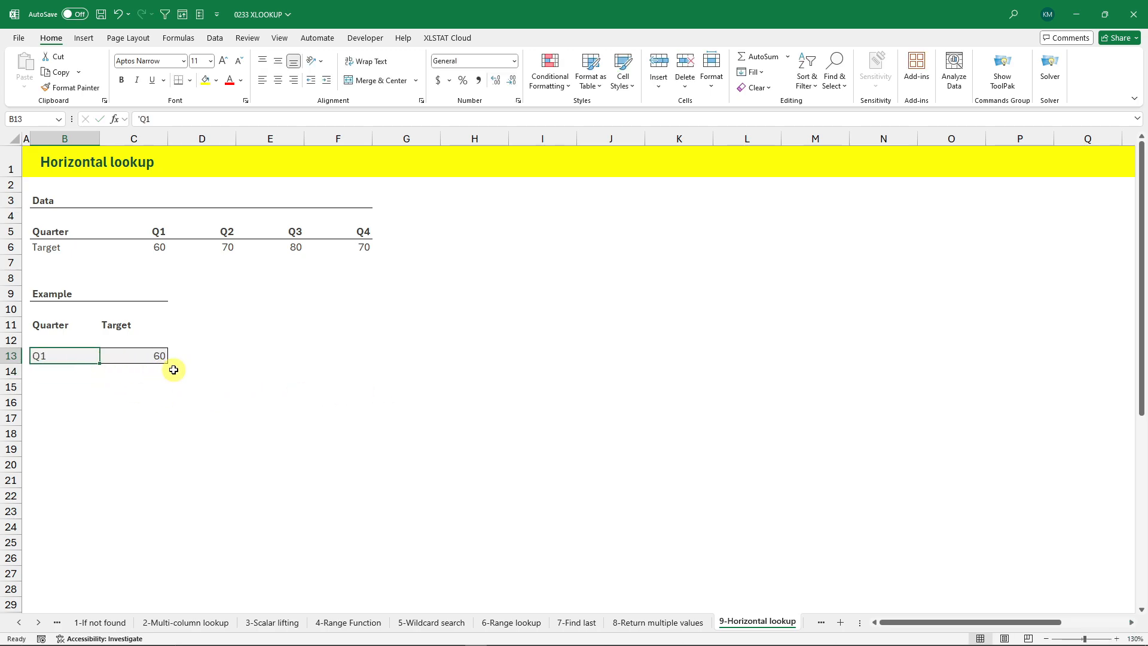
type("Q4")
key("Return")
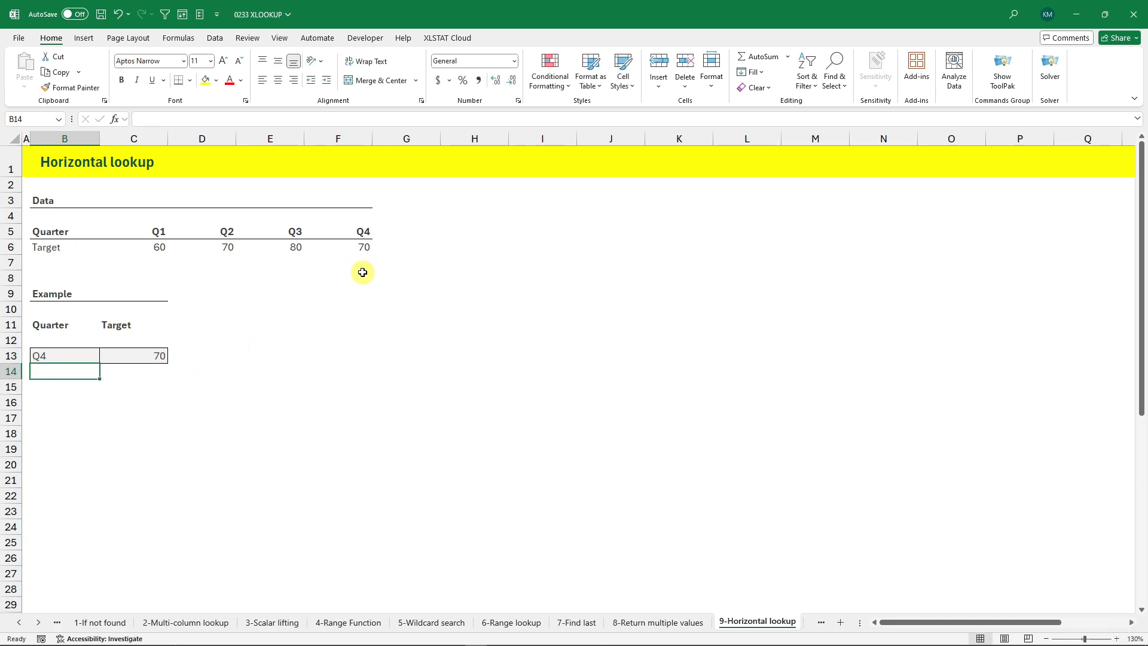
Change the Q4 target in F6 to 5 to test that the lookup updates.
left_click(365, 249)
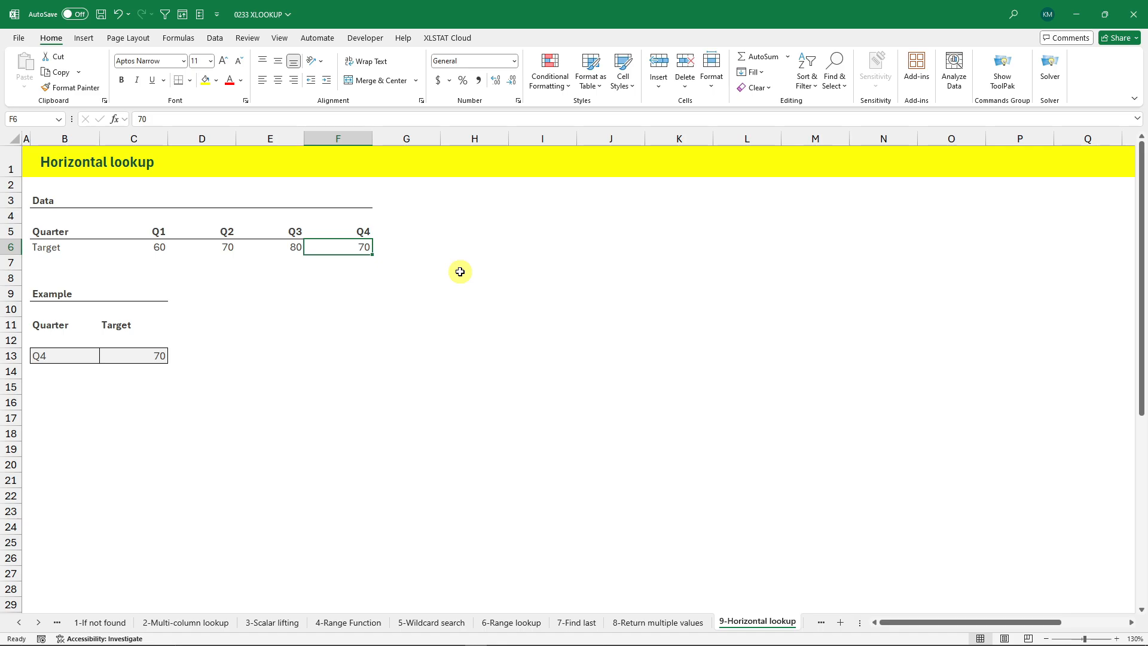
type("5")
key("Return")
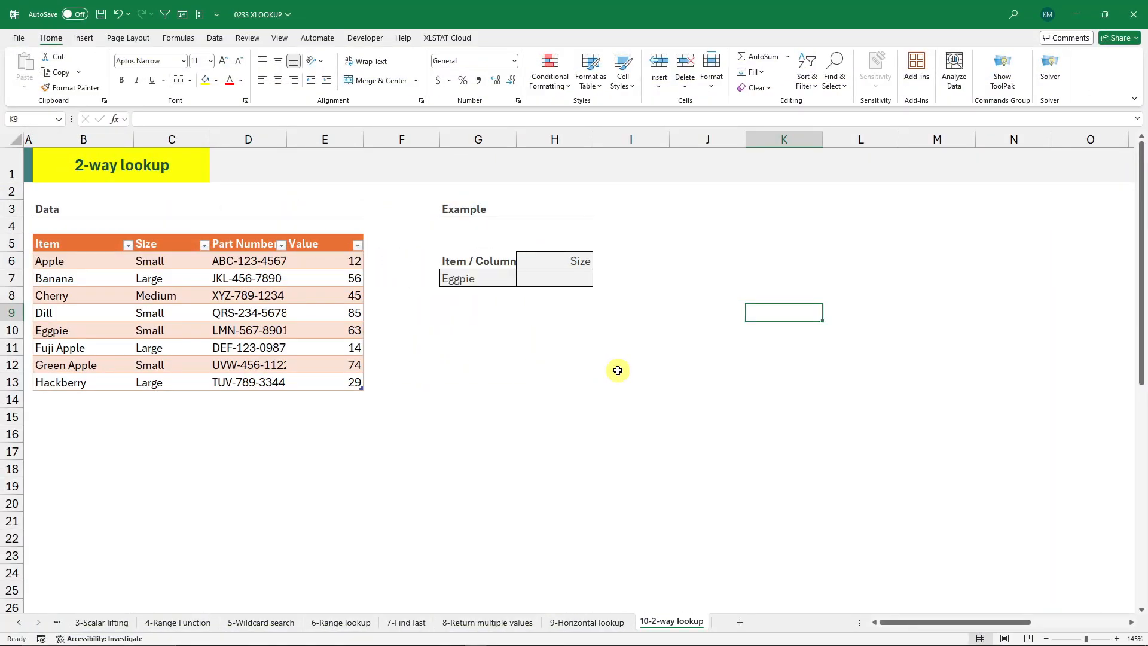
On the 10-2-way lookup sheet, enter =XLOOKUP(G7,B6:B13,B6:E13) in H7 to return the item's entire row, and check the spilled cells.
left_click(105, 173)
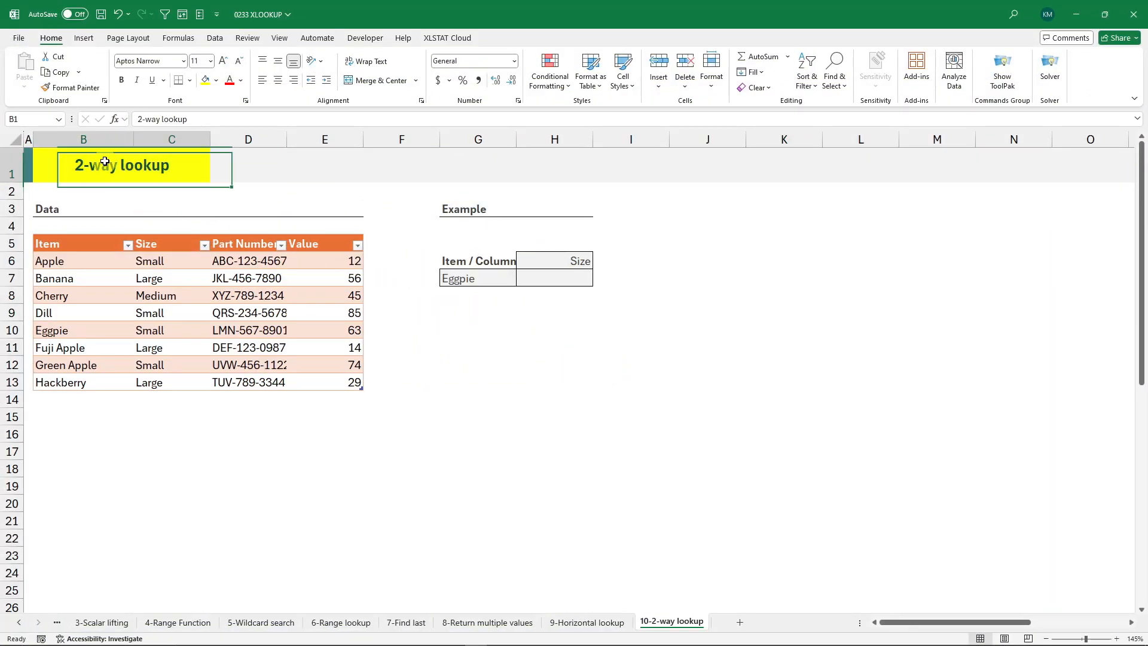
left_click(558, 277)
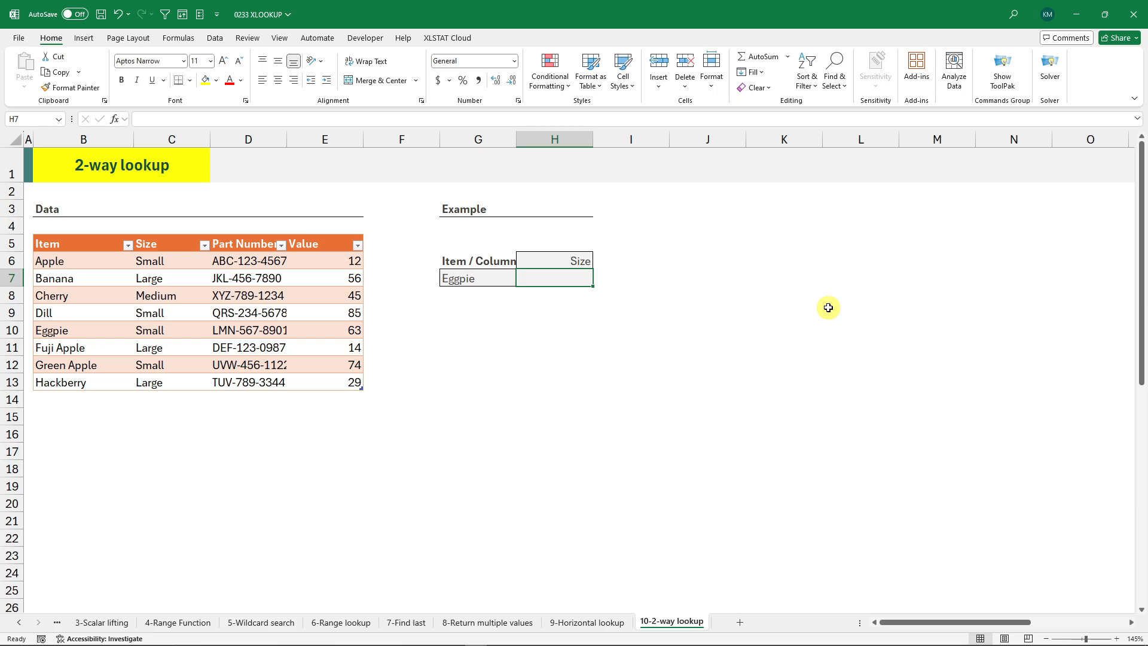
type("=xlook")
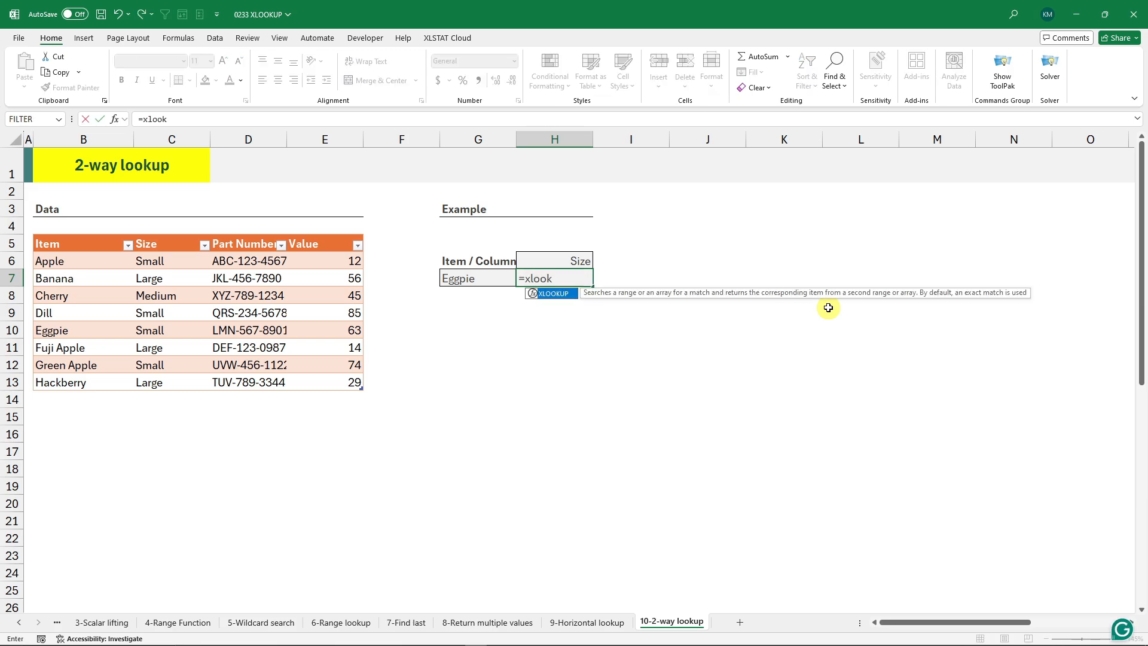
type("up(")
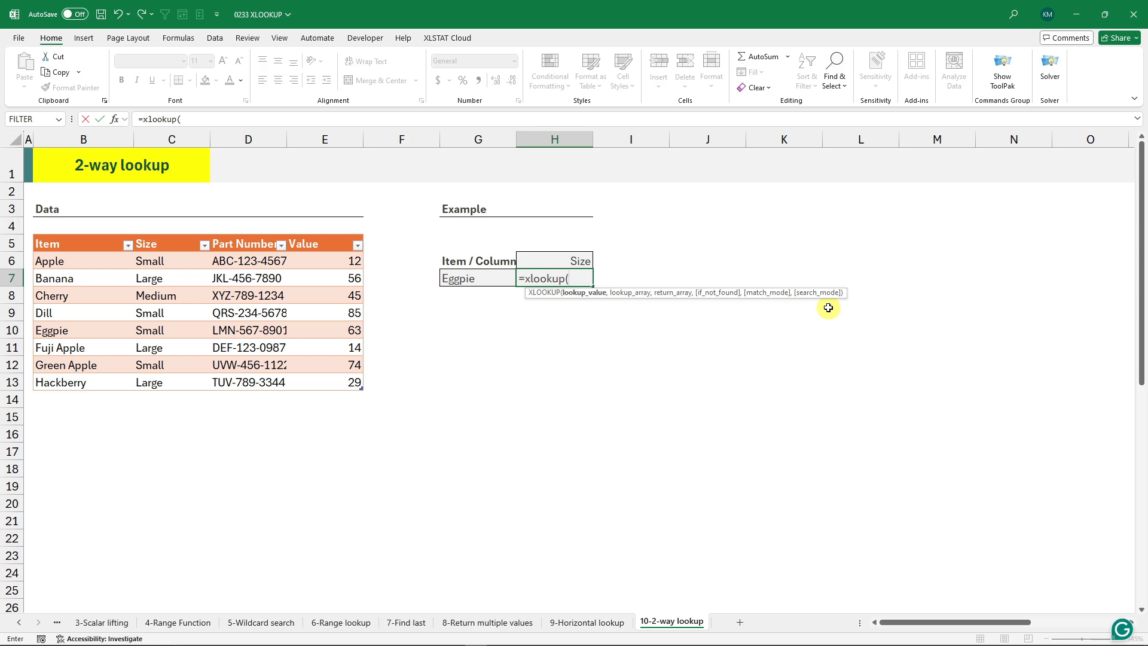
left_click(474, 279)
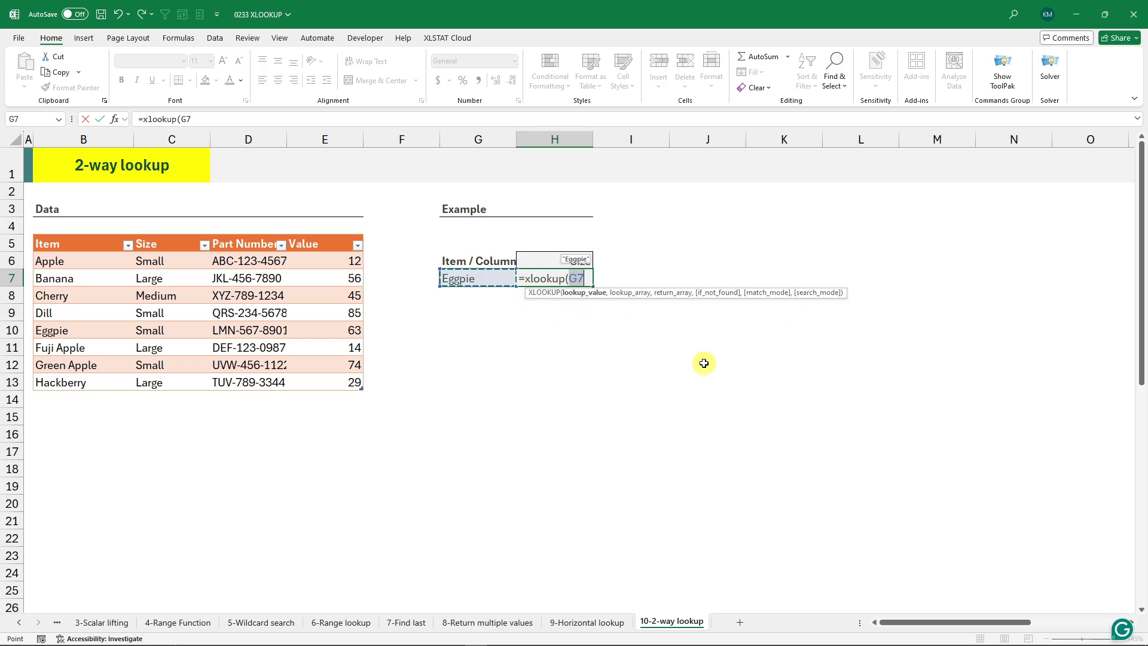
type(",")
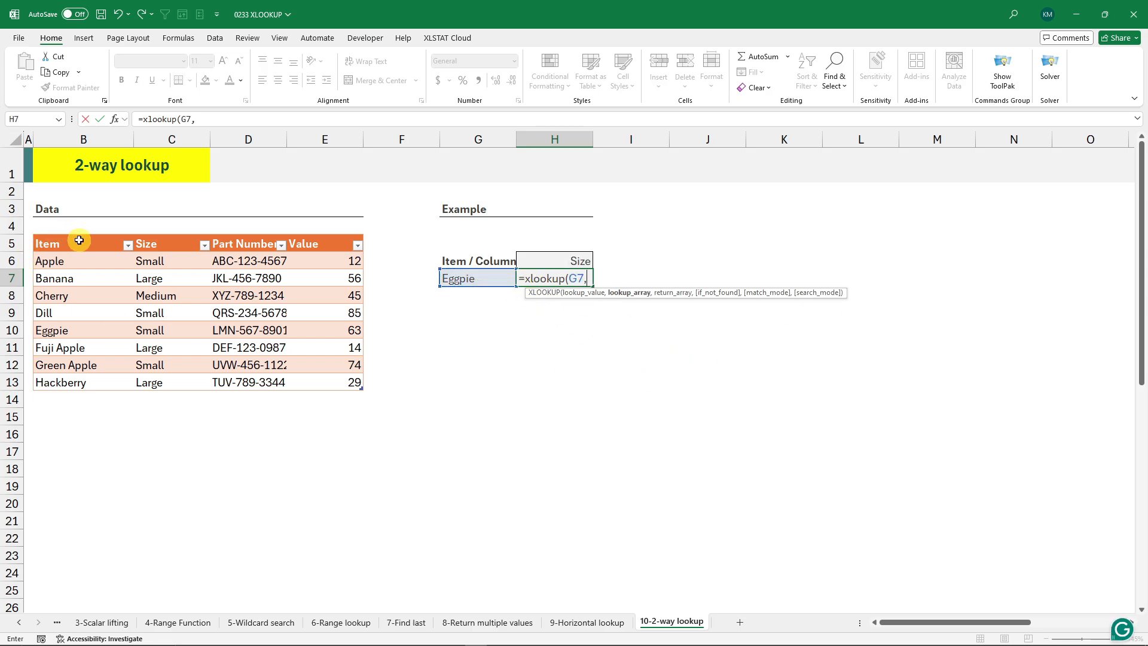
left_click(84, 235)
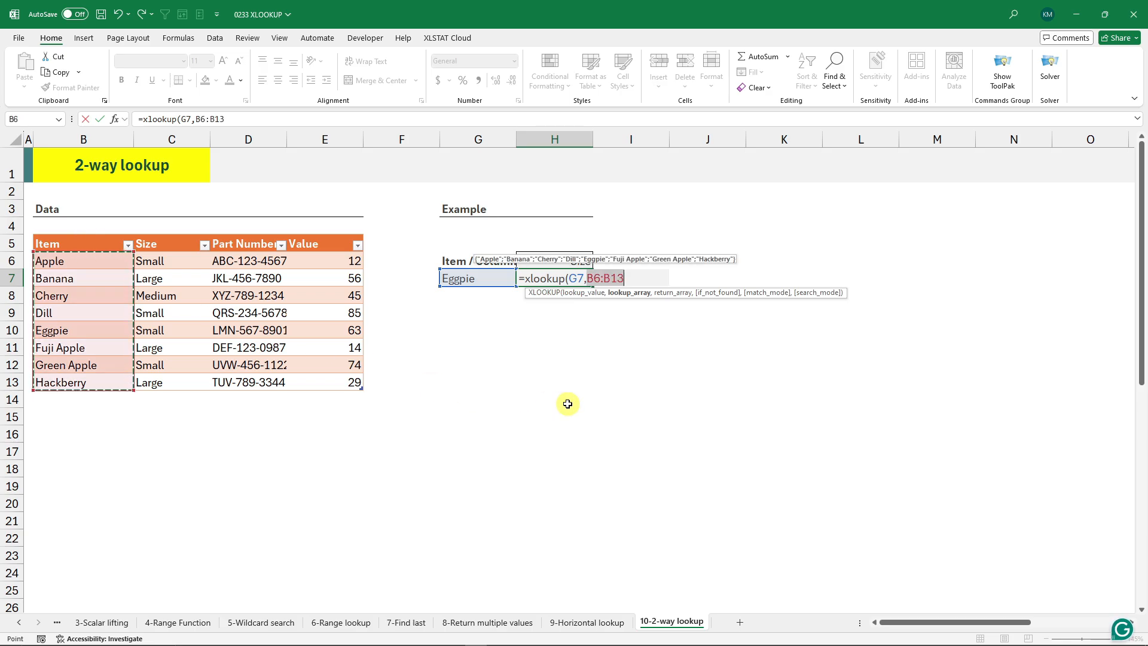
type(",")
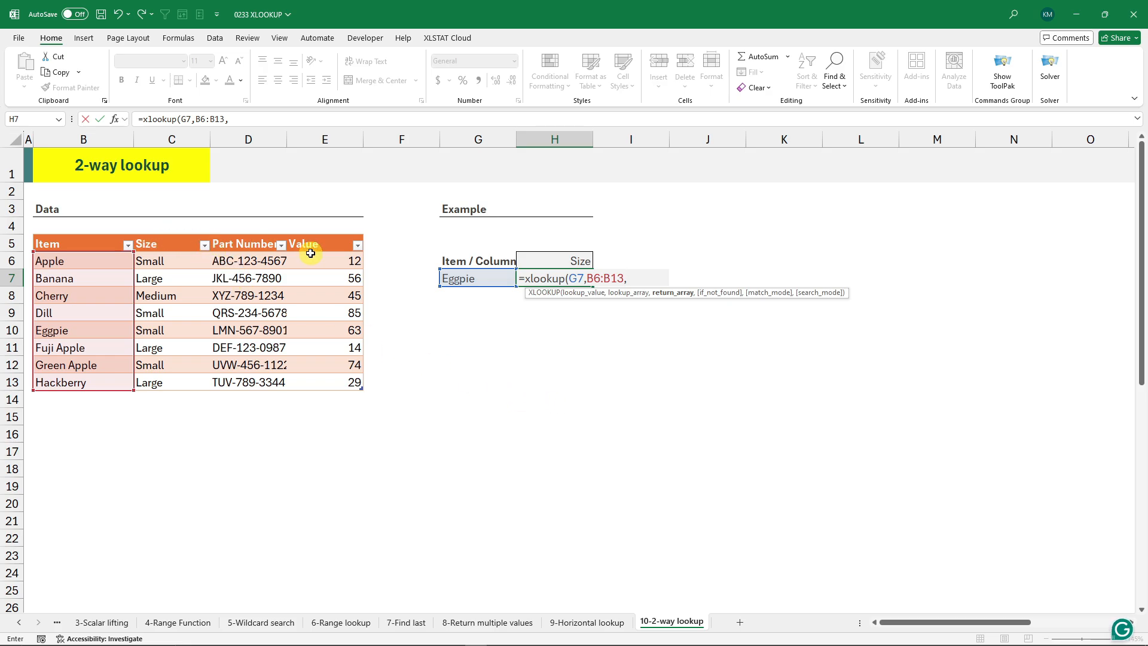
left_click(29, 229)
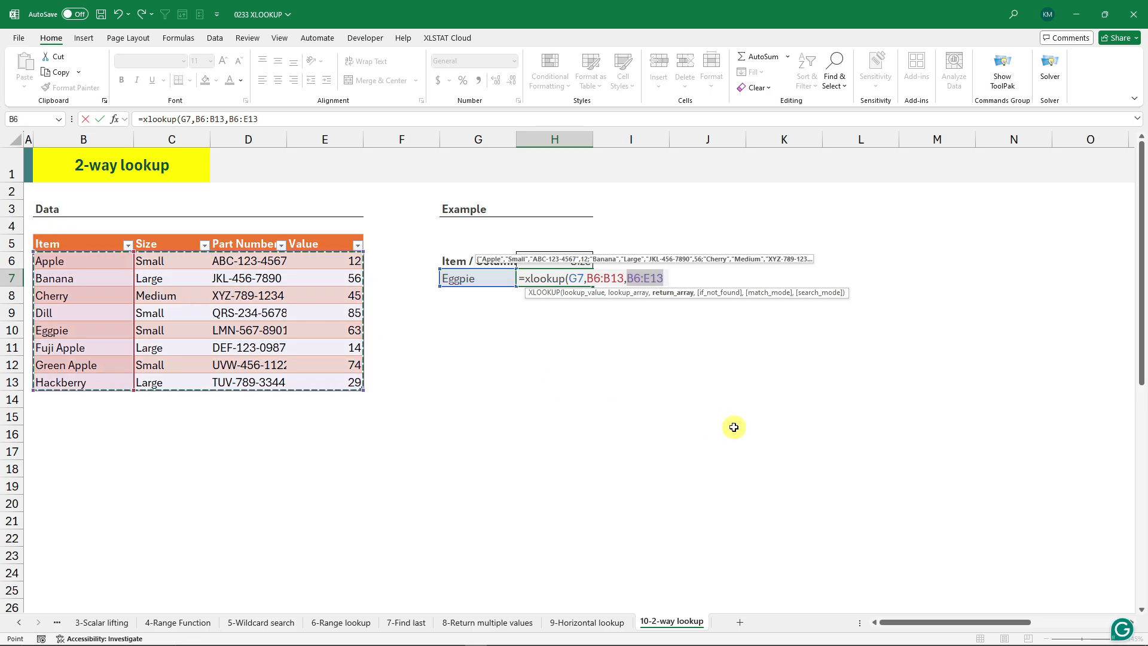
type(")")
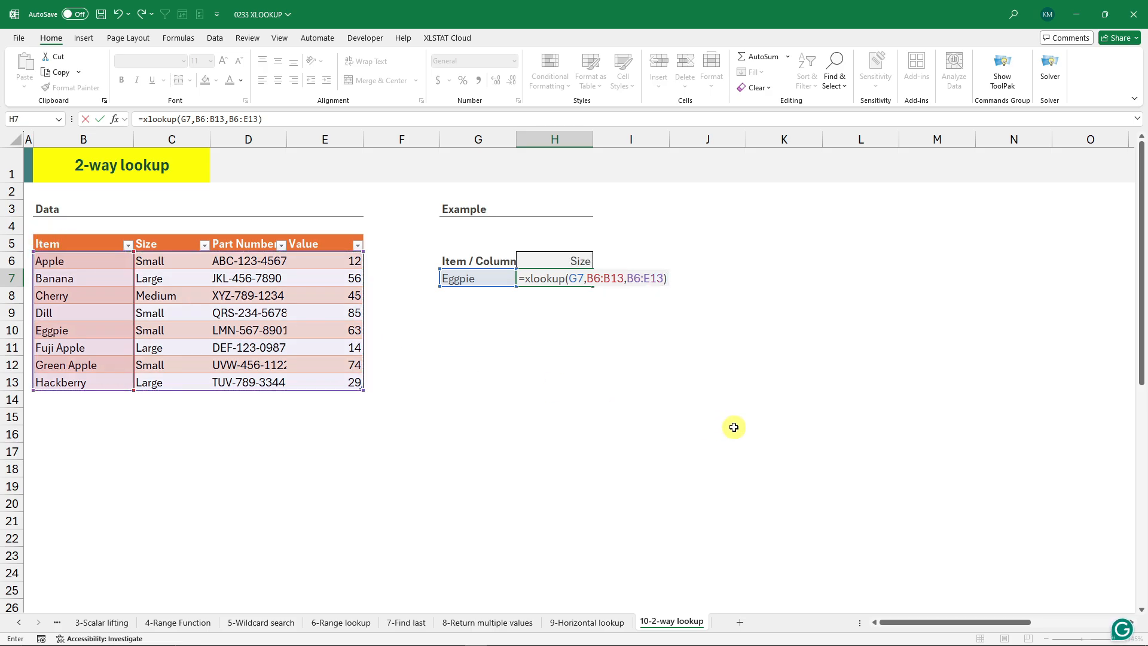
key("Return")
left_click(610, 278)
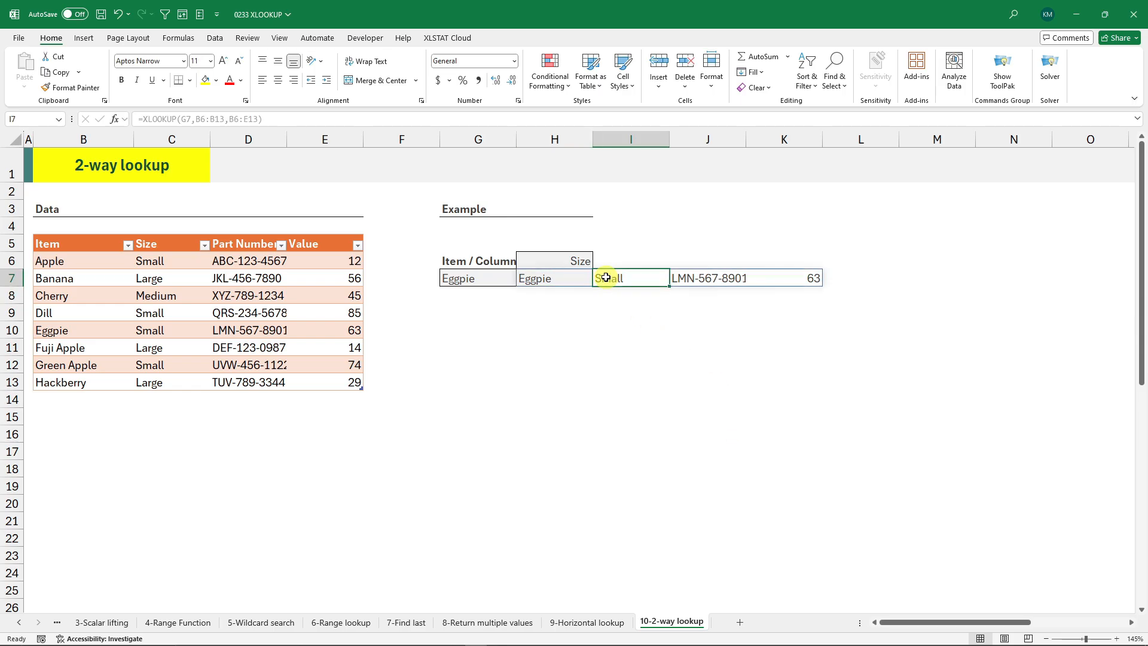
left_click(712, 278)
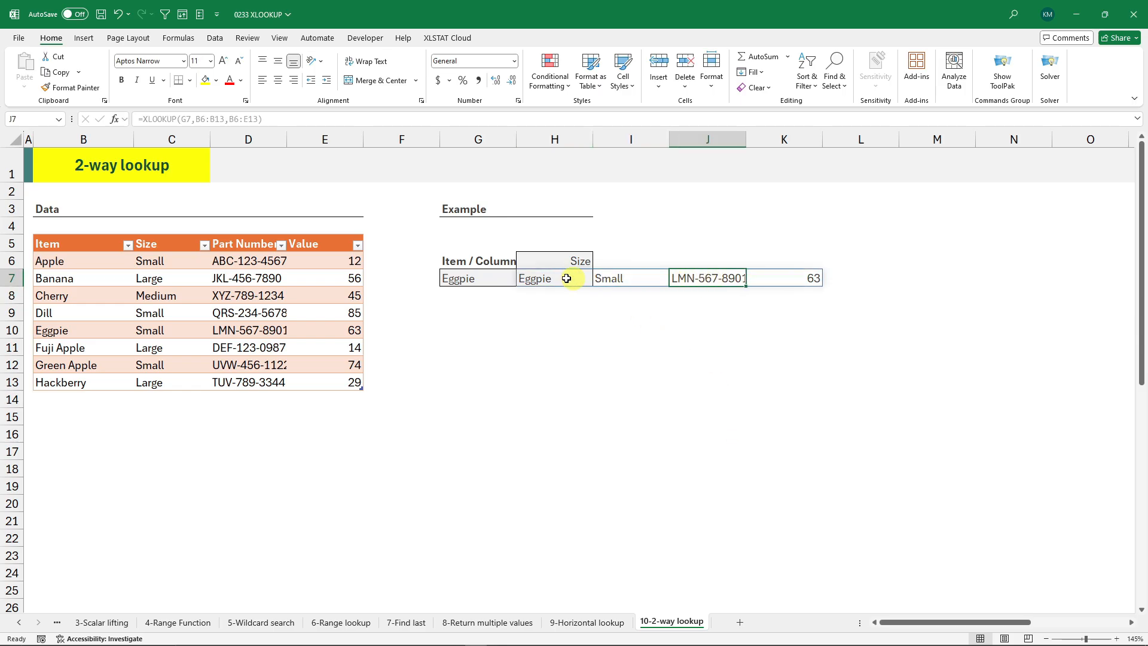
Wrap the H7 formula in an outer XLOOKUP that uses the column name in H6 as its lookup value.
left_click(565, 278)
left_click(790, 282)
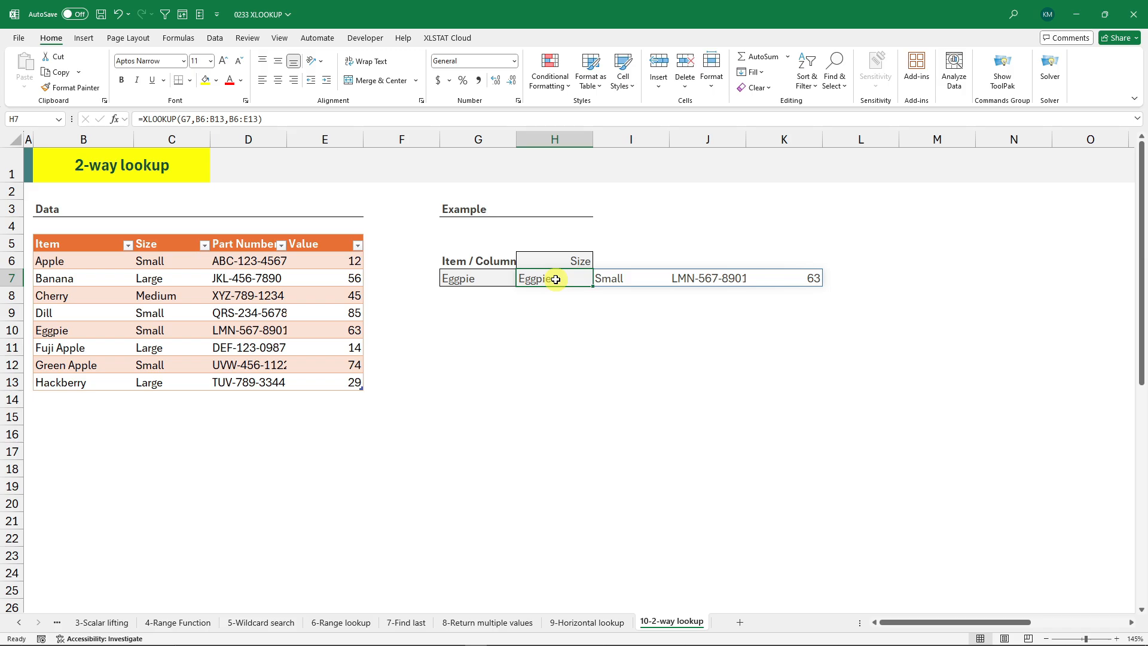
left_click(627, 357)
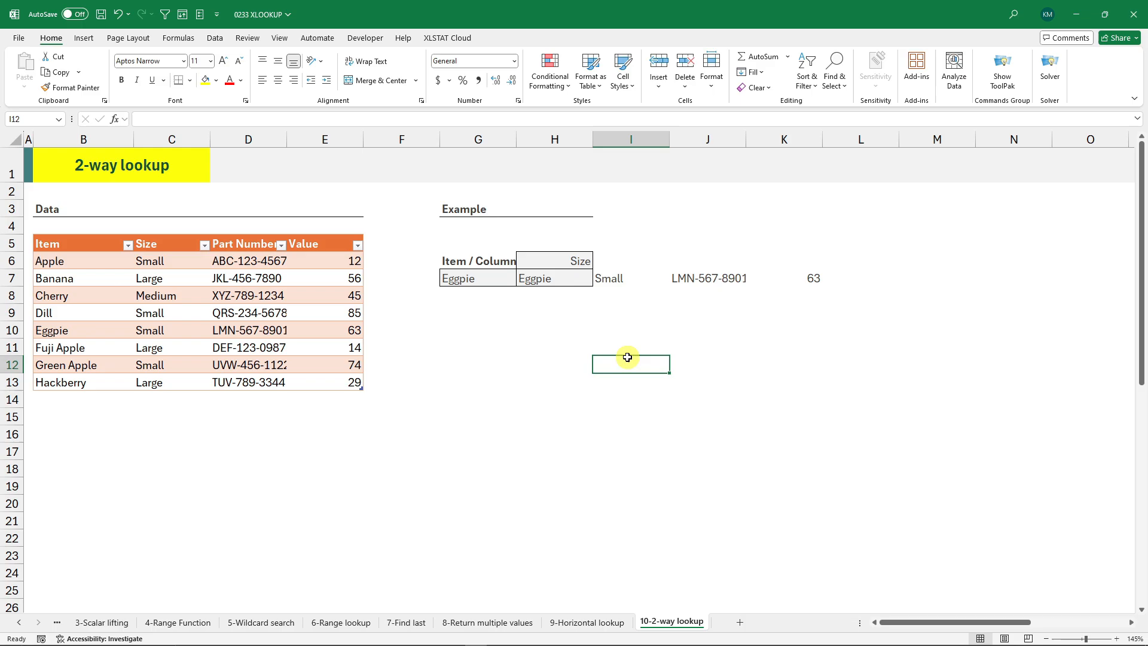
left_click(550, 279)
double_click(553, 281)
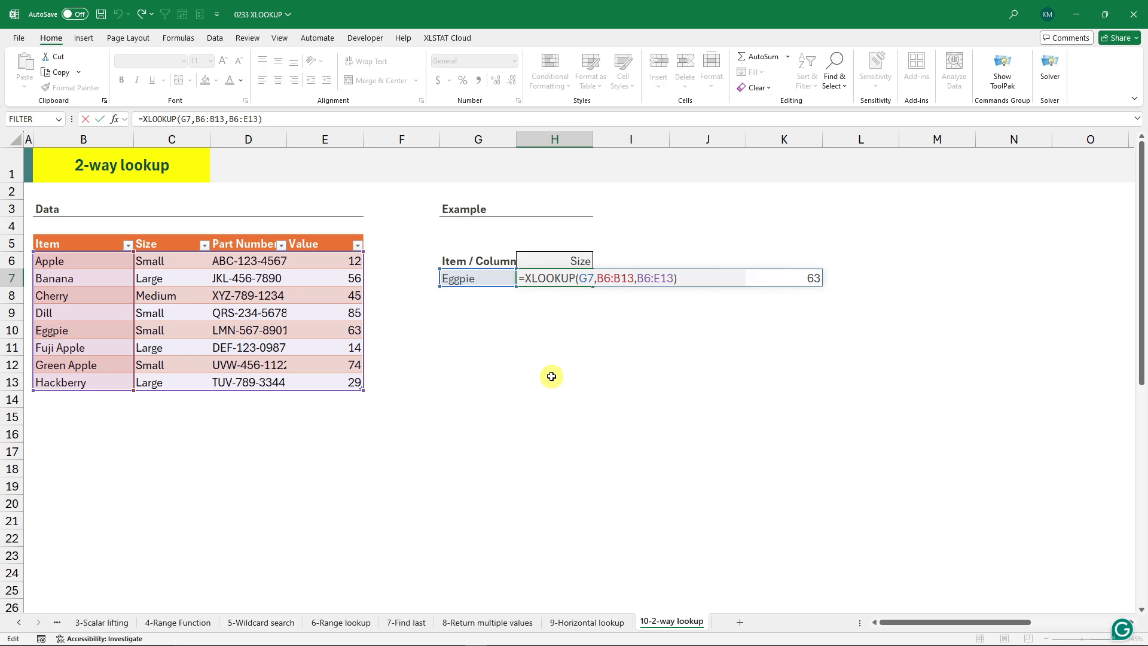
type("Xlookup")
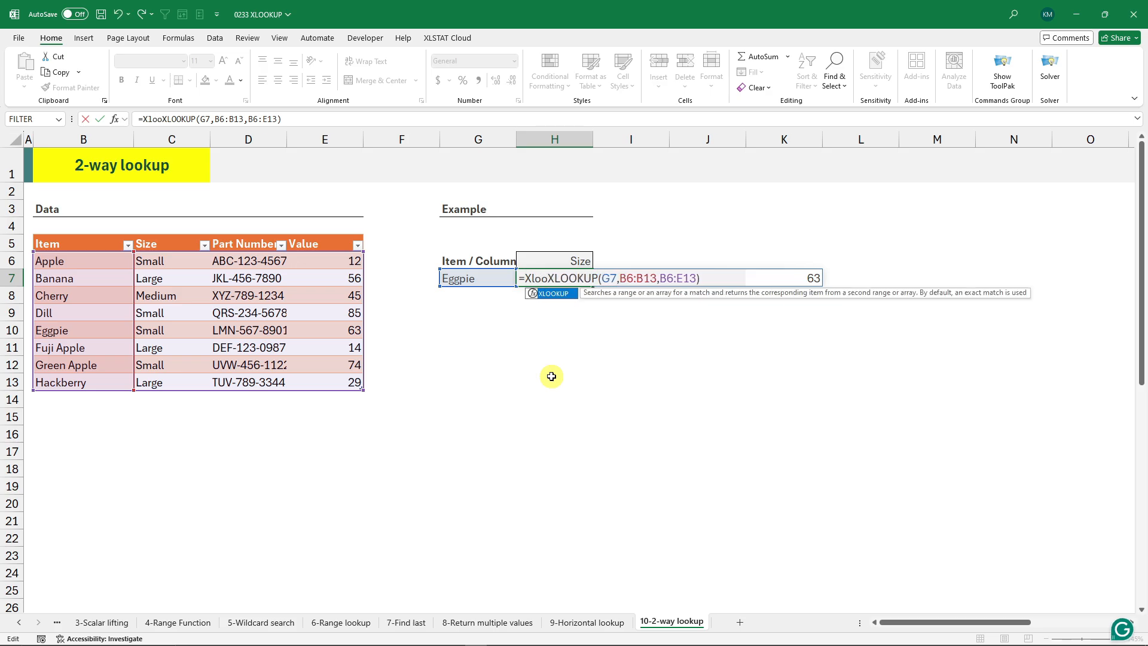
type("(")
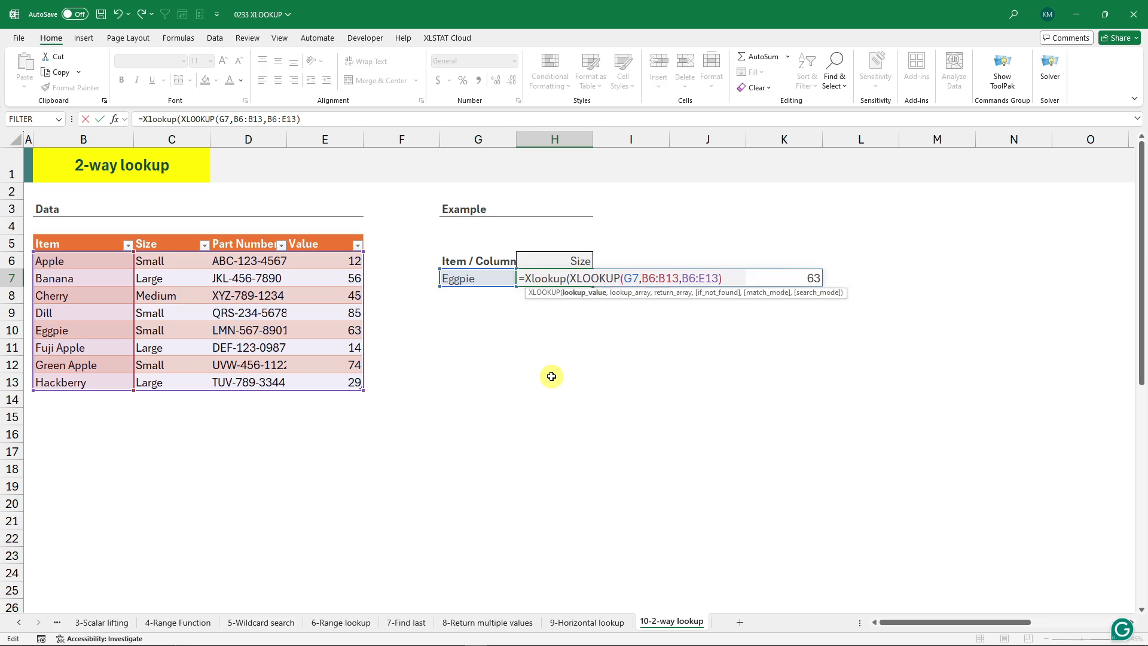
left_click(568, 258)
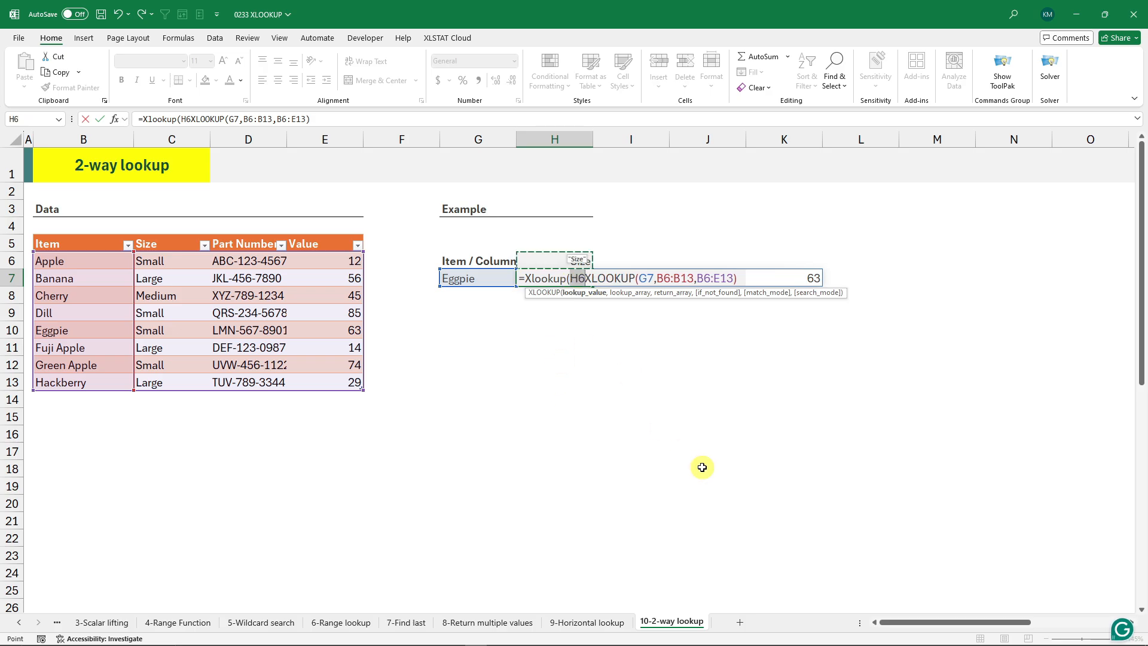
type(",")
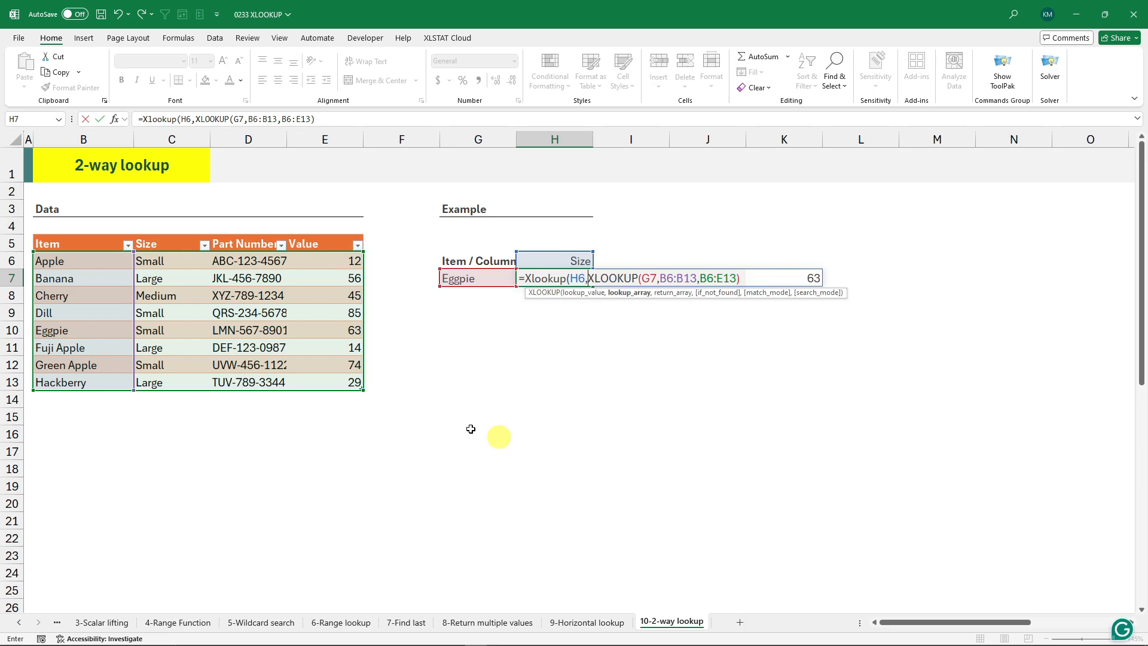
Complete H7 as =XLOOKUP(H6,B5:E5,XLOOKUP(G7,B6:B13,B6:E13)), with the table headers as lookup array, and review the formula.
left_click(31, 242)
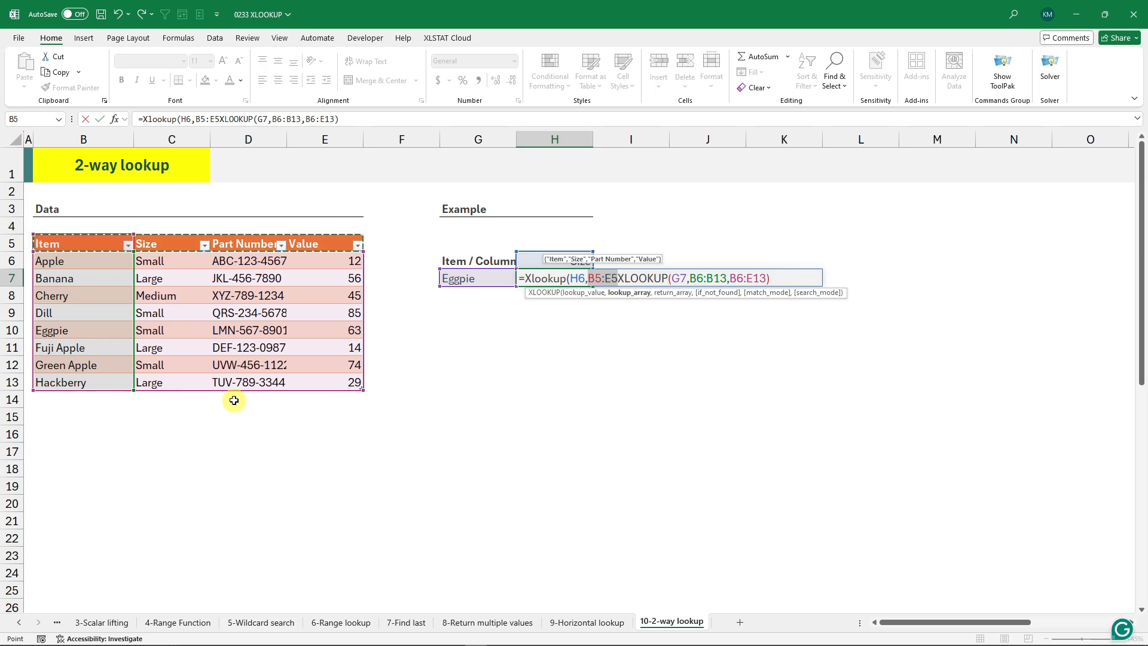
type(",")
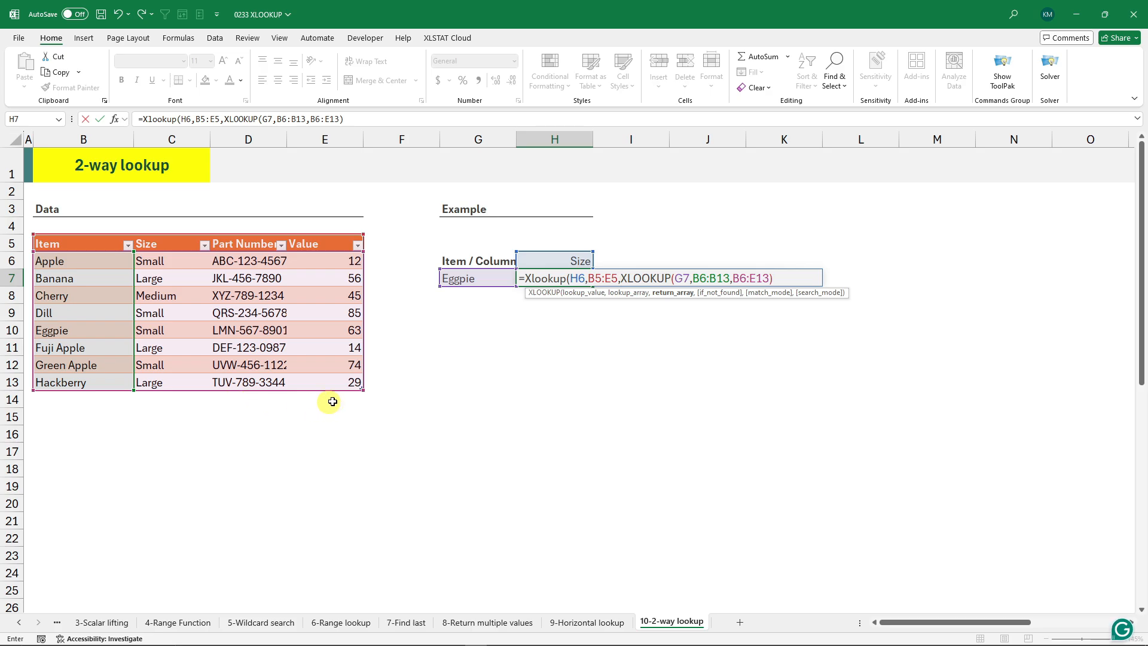
left_click(621, 279)
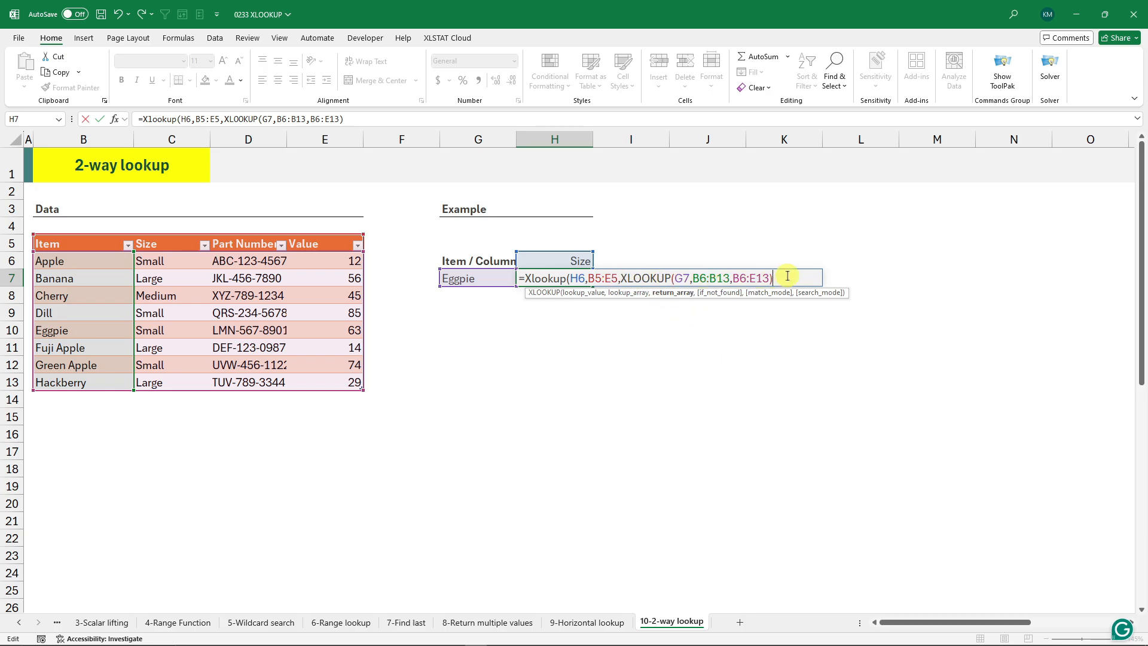
key("shift+Return")
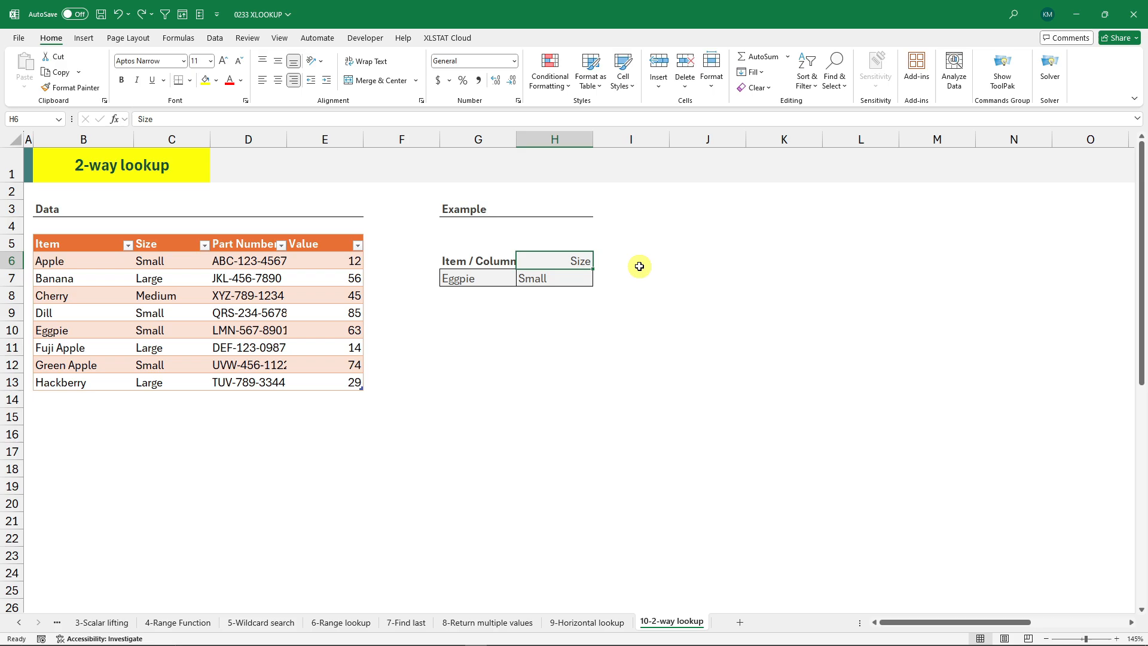
left_click(554, 281)
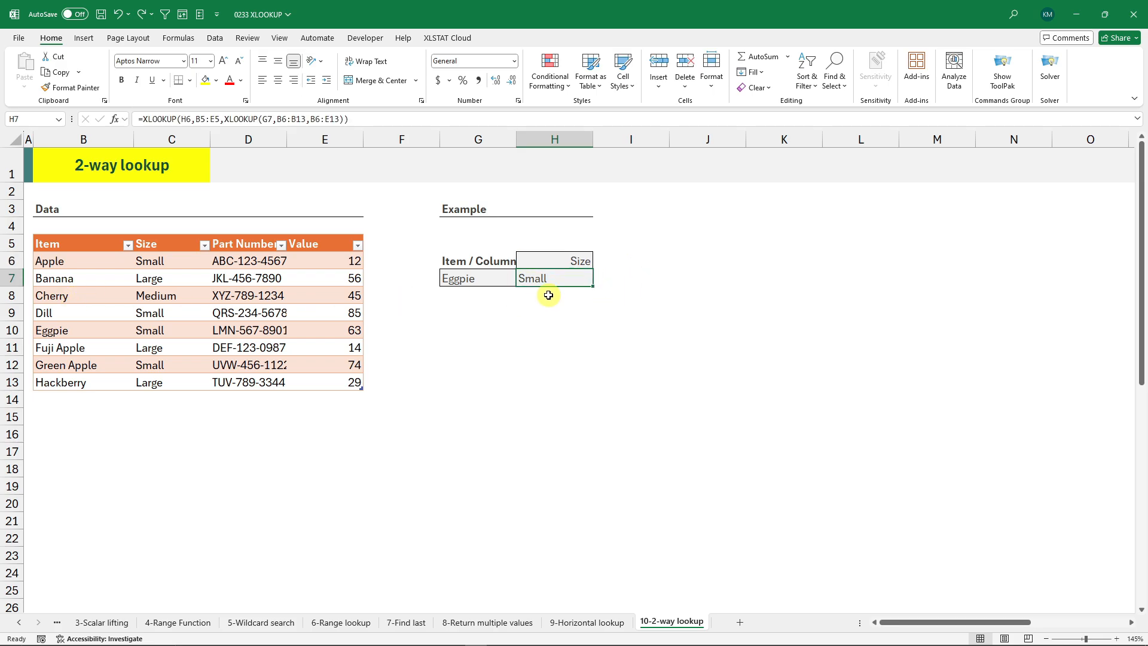
left_click(169, 263)
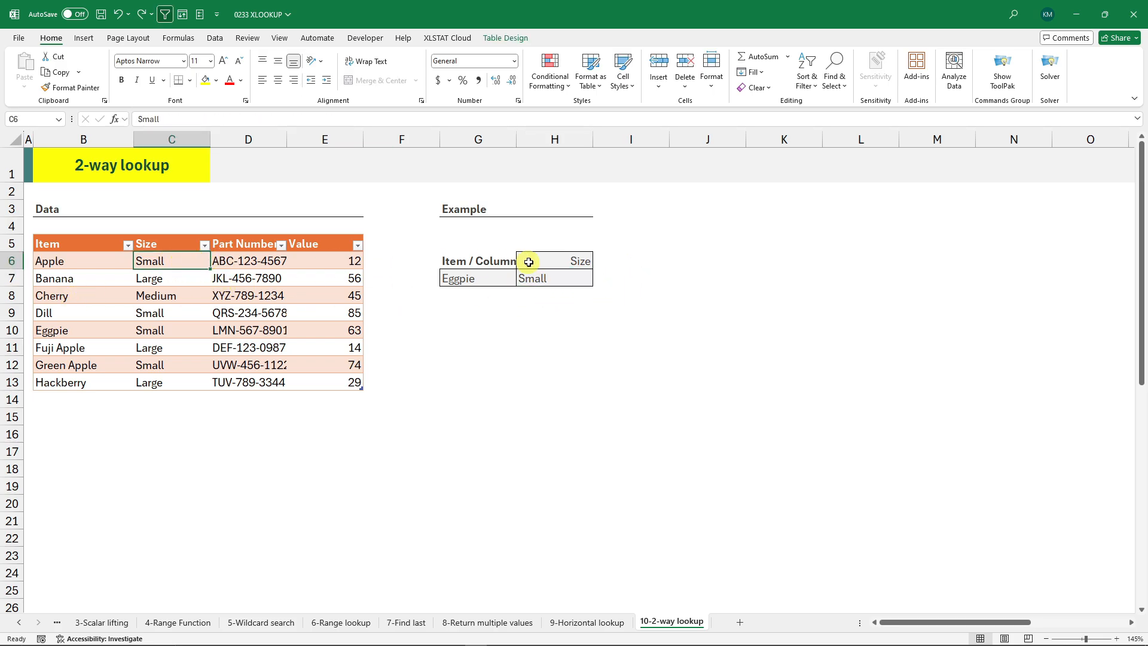
Change the lookup column in H6 to Value and check the result against the Eggpie row in the table.
left_click(575, 262)
type("V")
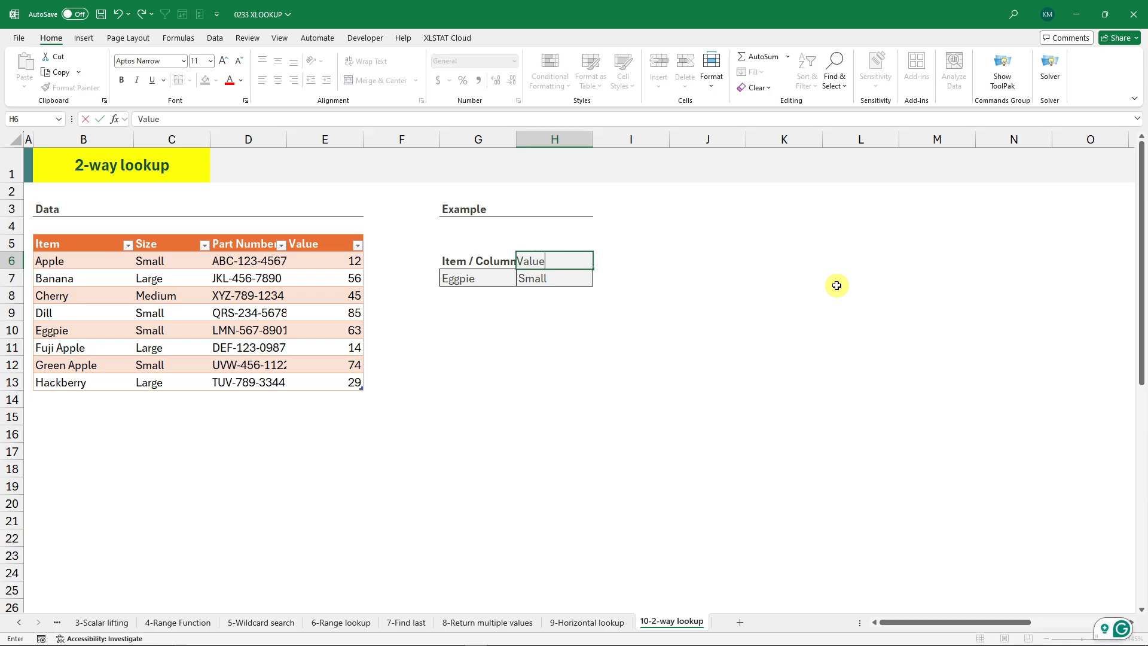
type("alue")
key("Return")
left_click(356, 331)
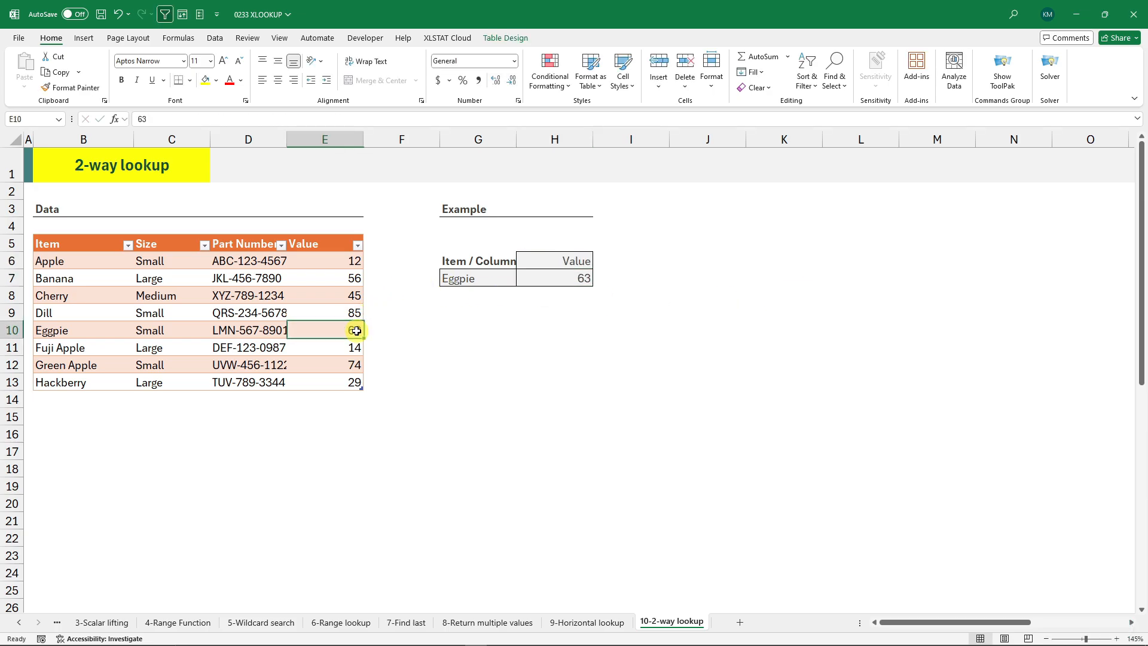
Change the lookup item in G7 to Hackberry and compare the result with its Value entry in the table.
left_click(485, 278)
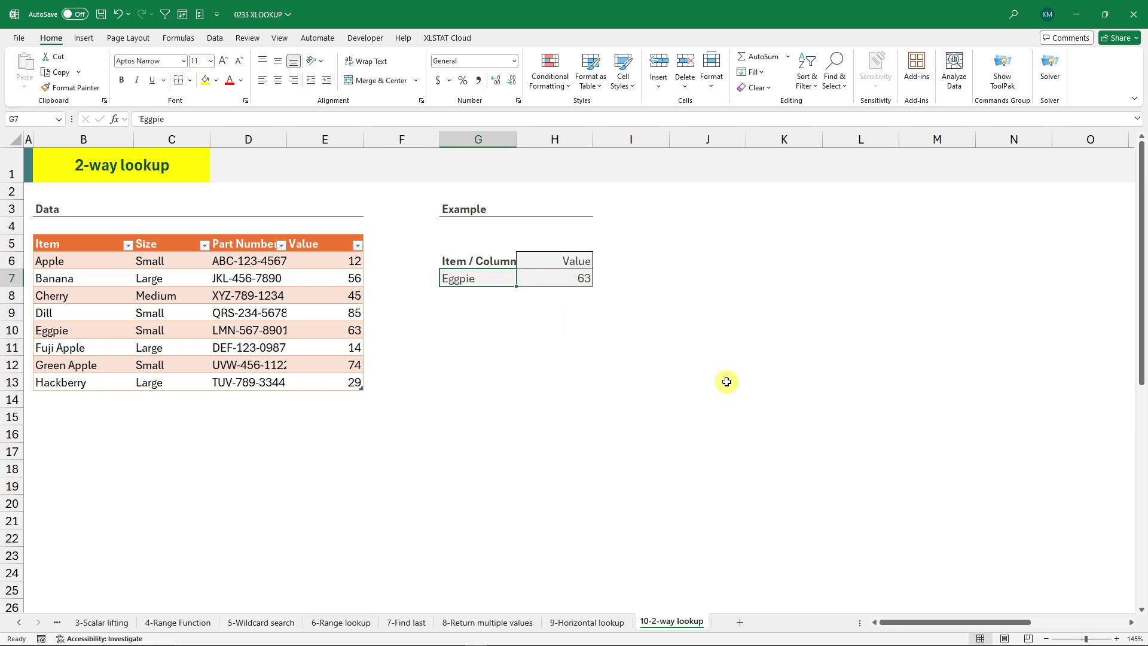
type("Hackberry")
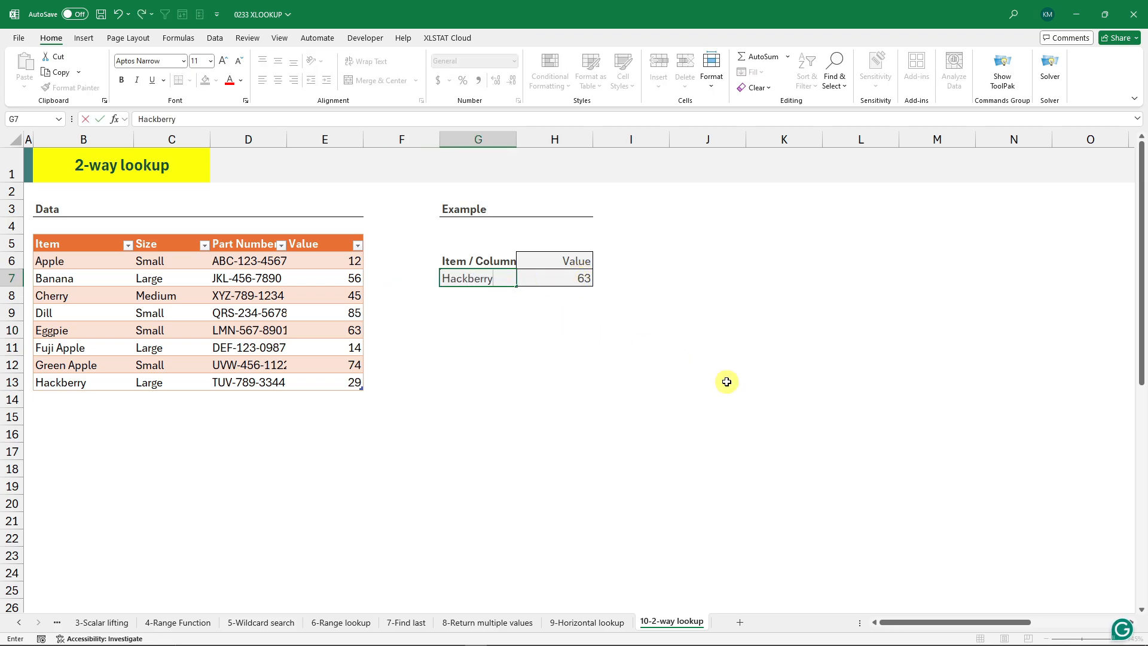
key("Return")
left_click(583, 279)
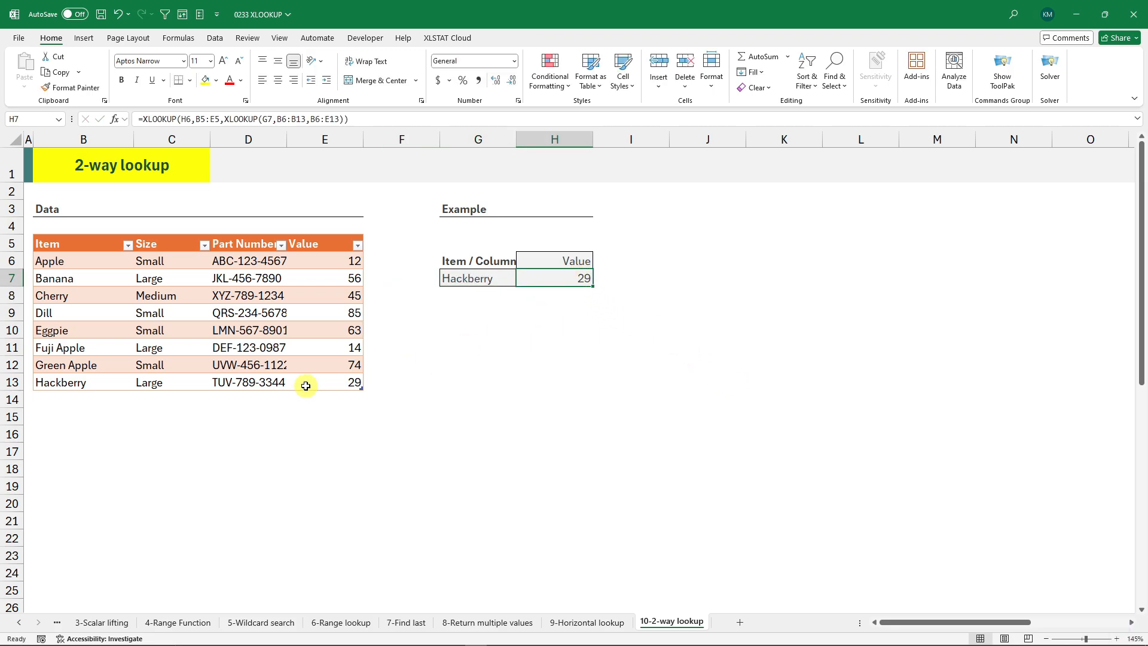
left_click(336, 381)
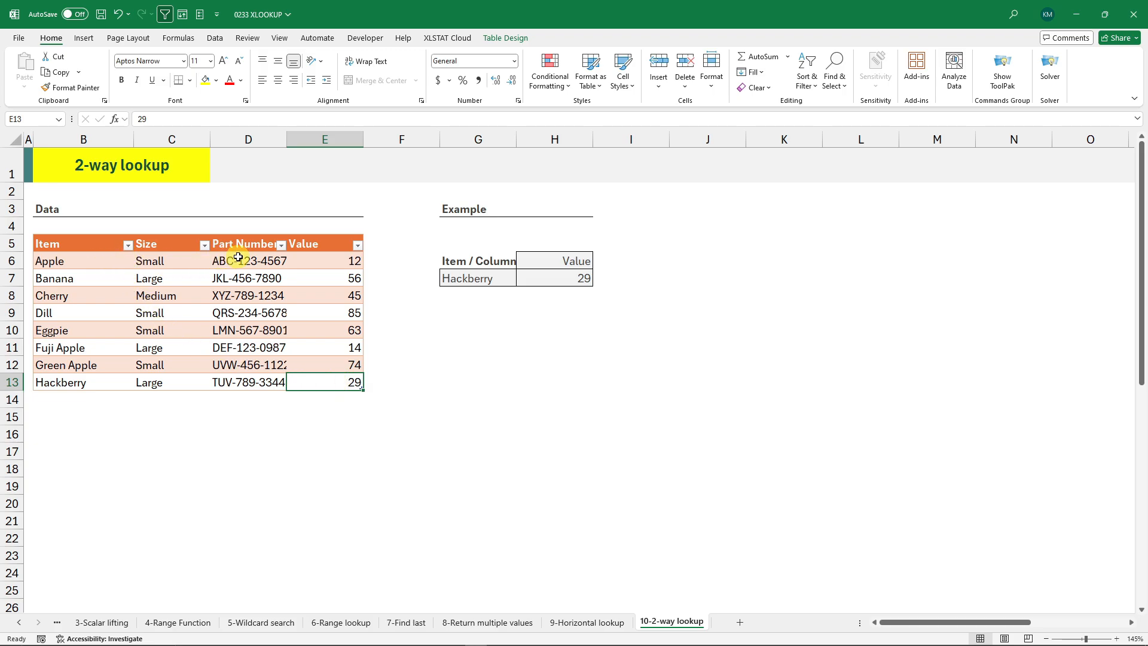
Change the lookup column in H6 to Part Number to test the 2-way lookup.
key("ctrl+shift+8")
left_click_drag(156, 242, 157, 365)
left_click(554, 263)
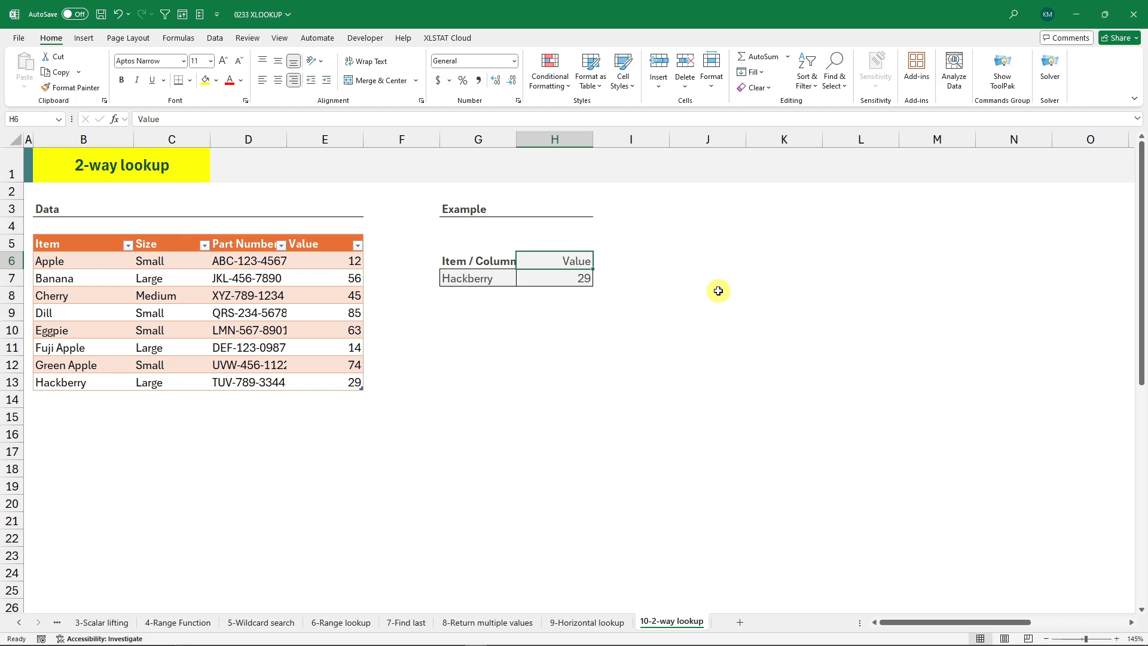
type("Part Number")
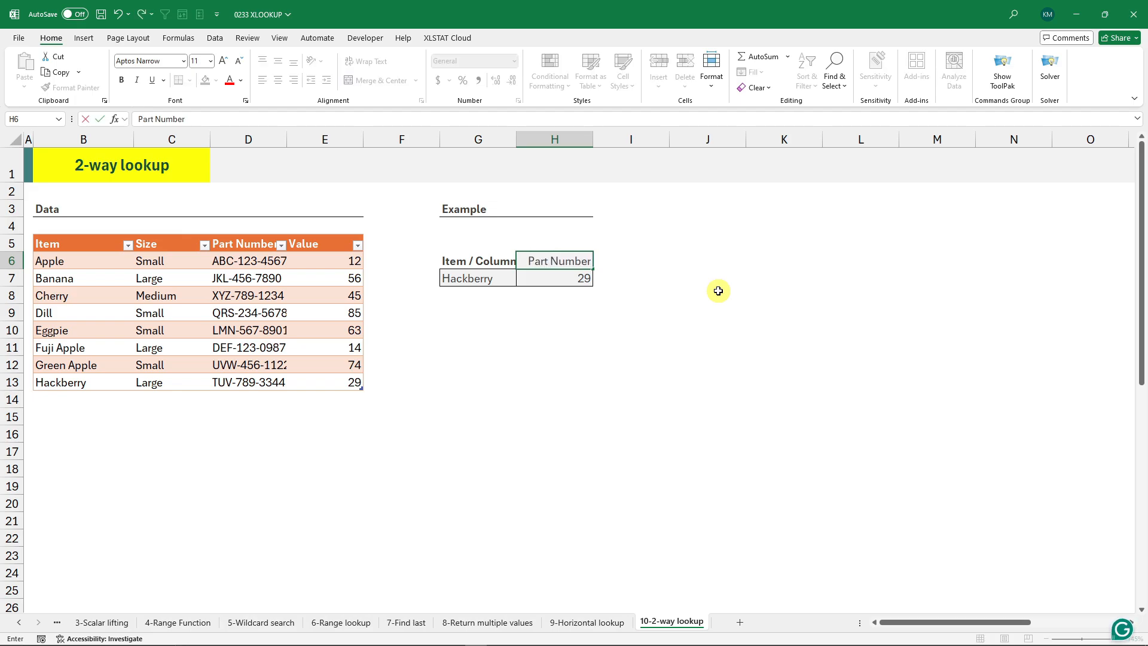
key("Return")
left_click(576, 261)
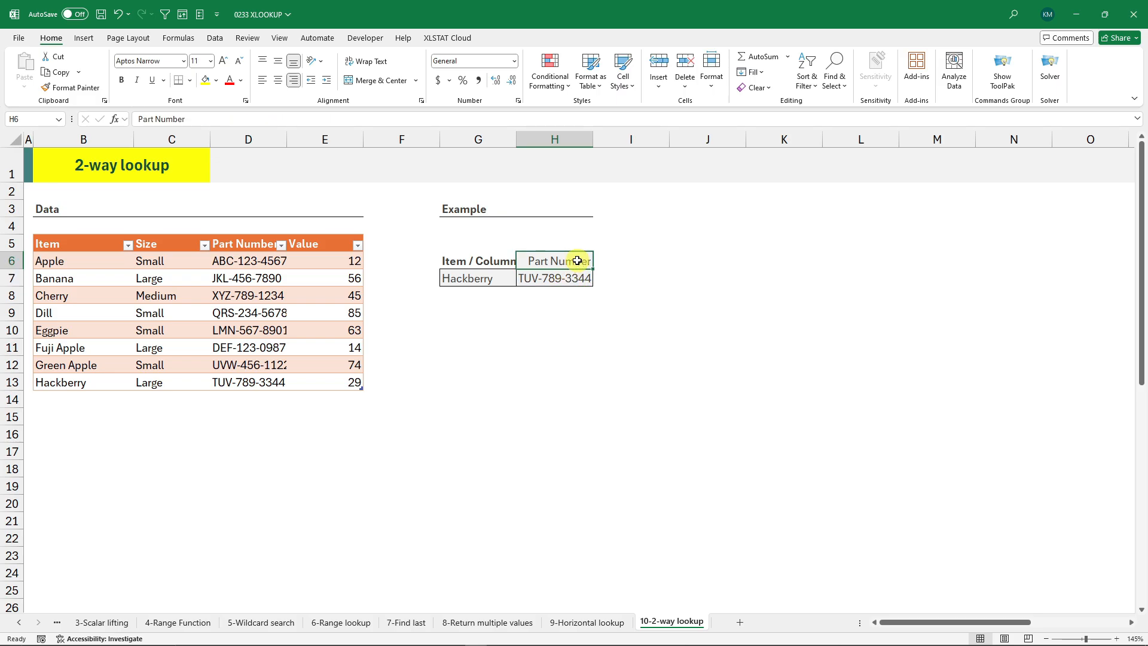
Set the lookup column in H6 back to Value.
double_click(586, 261)
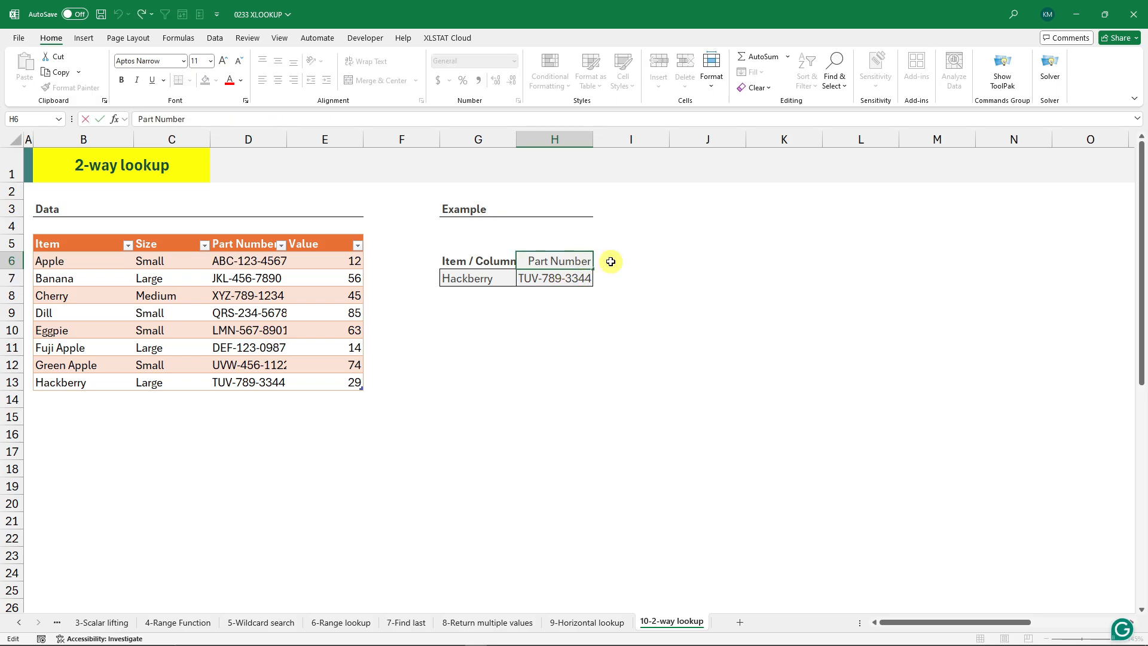
key("ctrl+a")
type("Value")
key("Return")
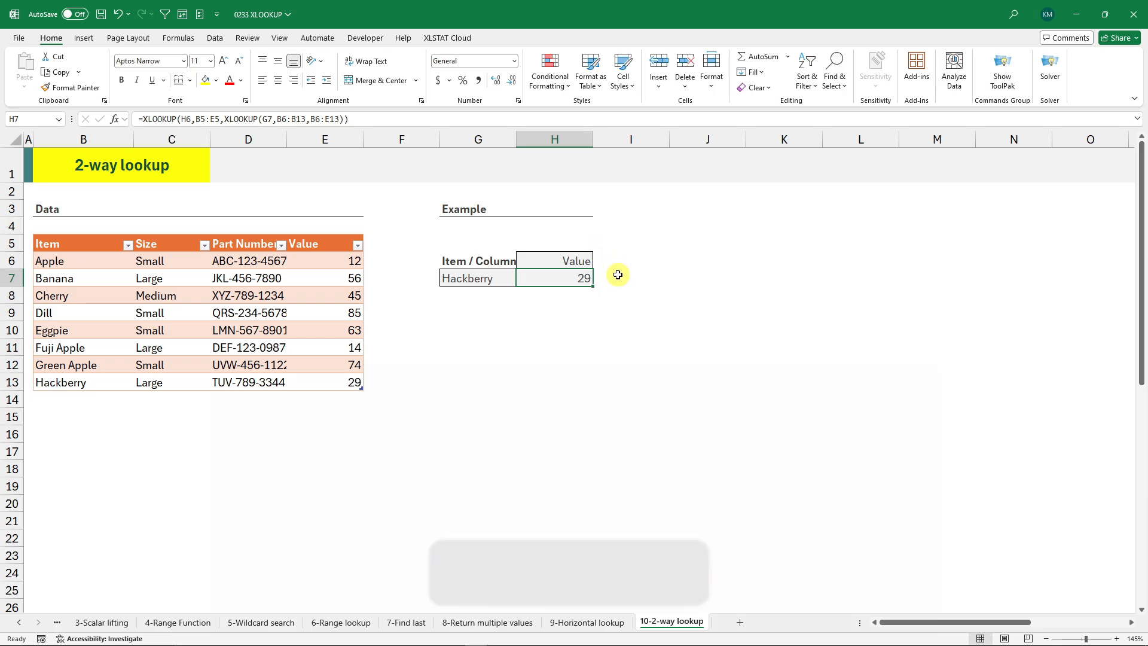